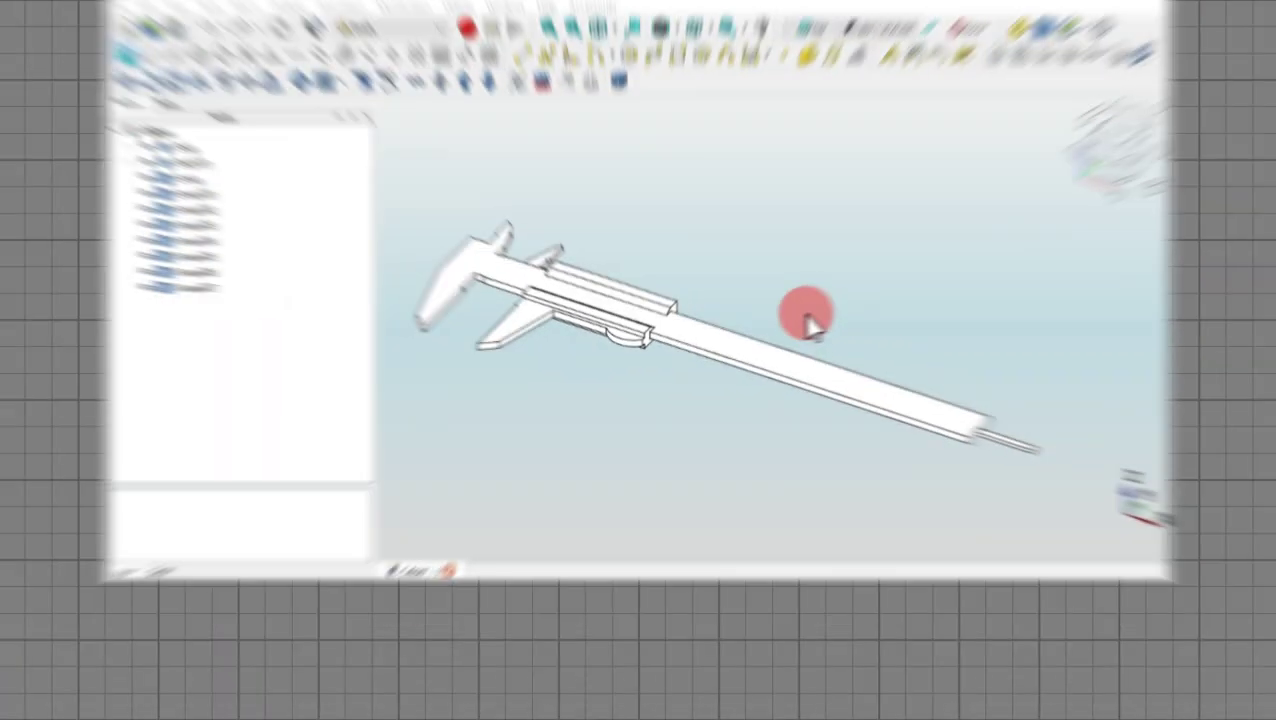
Expand Body and Body001 in the caliper's model tree and look through their features and sketches.
{"action": "scroll", "coordinate": [783, 305], "scroll_direction": "down", "scroll_amount": 5}
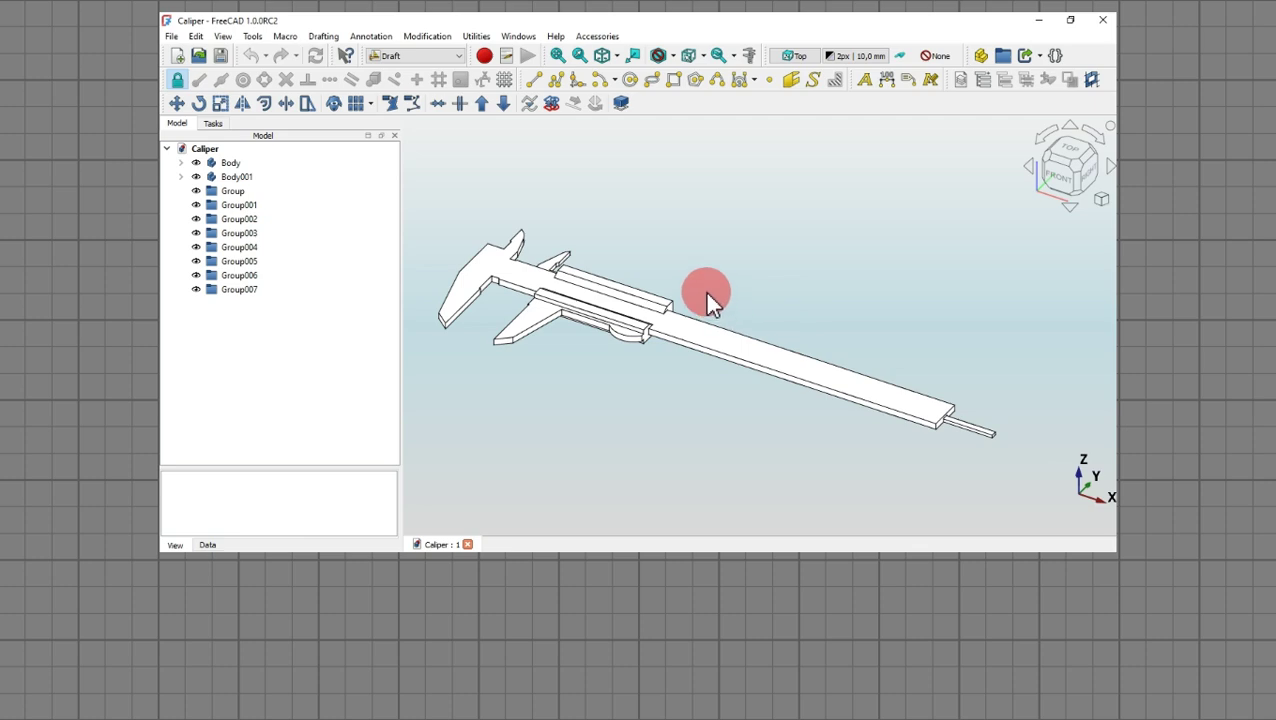
{"action": "scroll", "coordinate": [700, 282], "scroll_direction": "up", "scroll_amount": 3}
{"action": "scroll", "coordinate": [700, 282], "scroll_direction": "down", "scroll_amount": 4}
{"action": "middle_click_drag", "start_coordinate": [704, 283], "coordinate": [623, 266]}
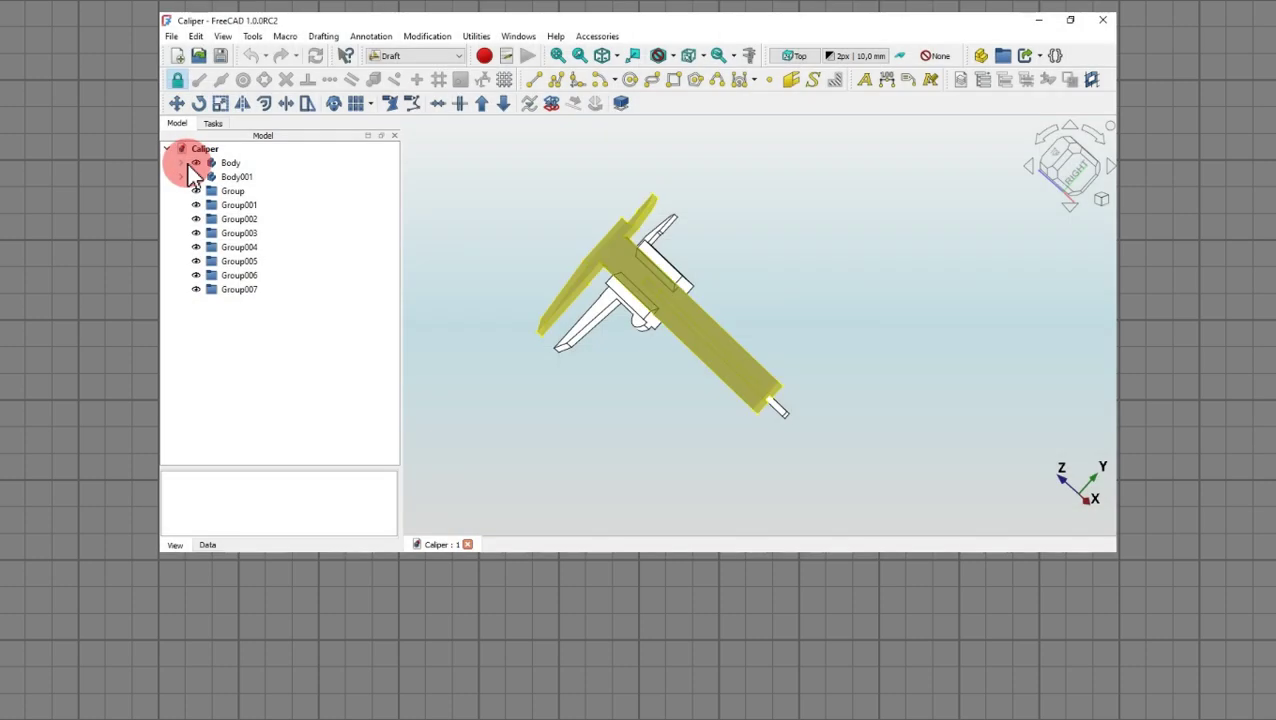
{"action": "left_click", "coordinate": [181, 162]}
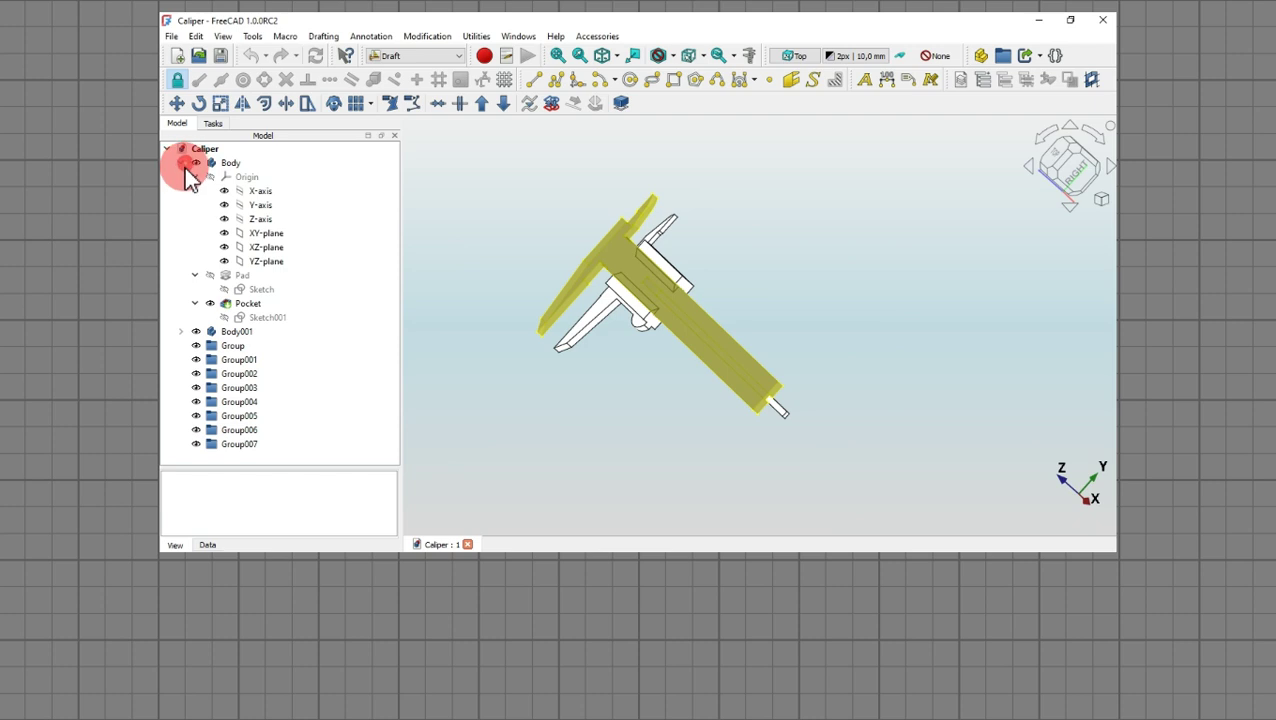
{"action": "left_click", "coordinate": [181, 332]}
{"action": "scroll", "coordinate": [343, 304], "scroll_direction": "down", "scroll_amount": 6}
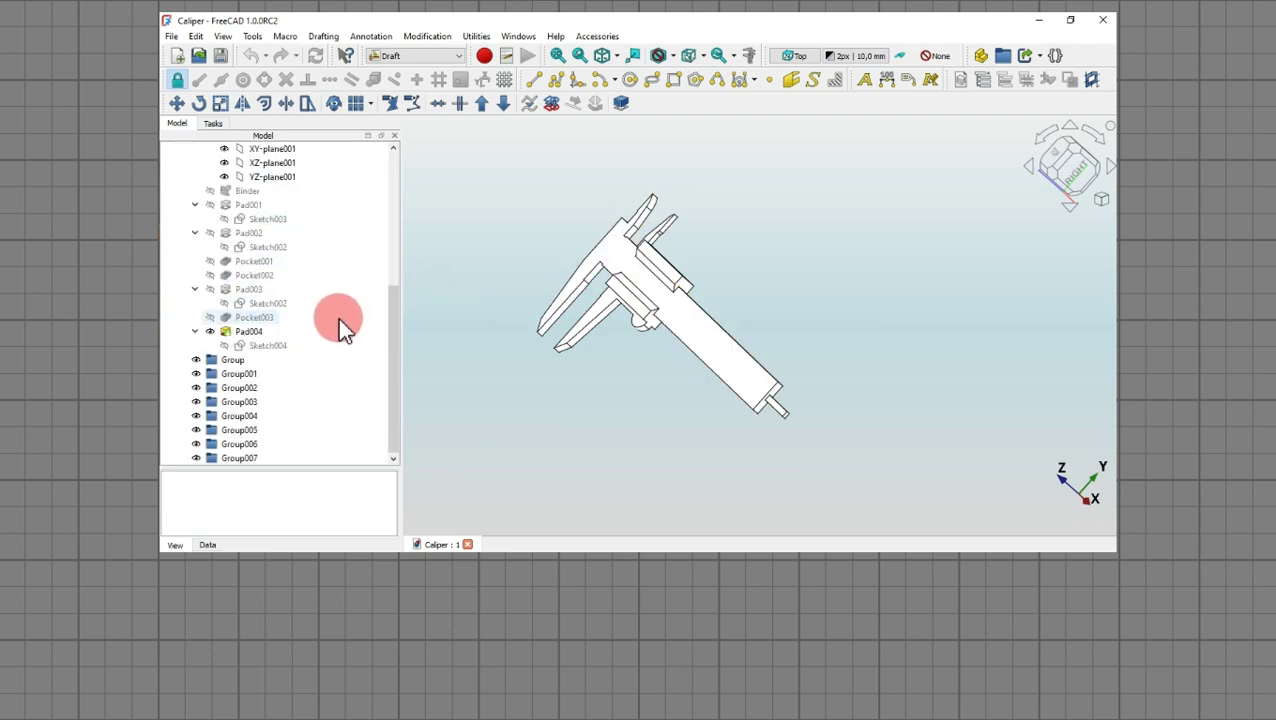
{"action": "scroll", "coordinate": [337, 322], "scroll_direction": "up", "scroll_amount": 6}
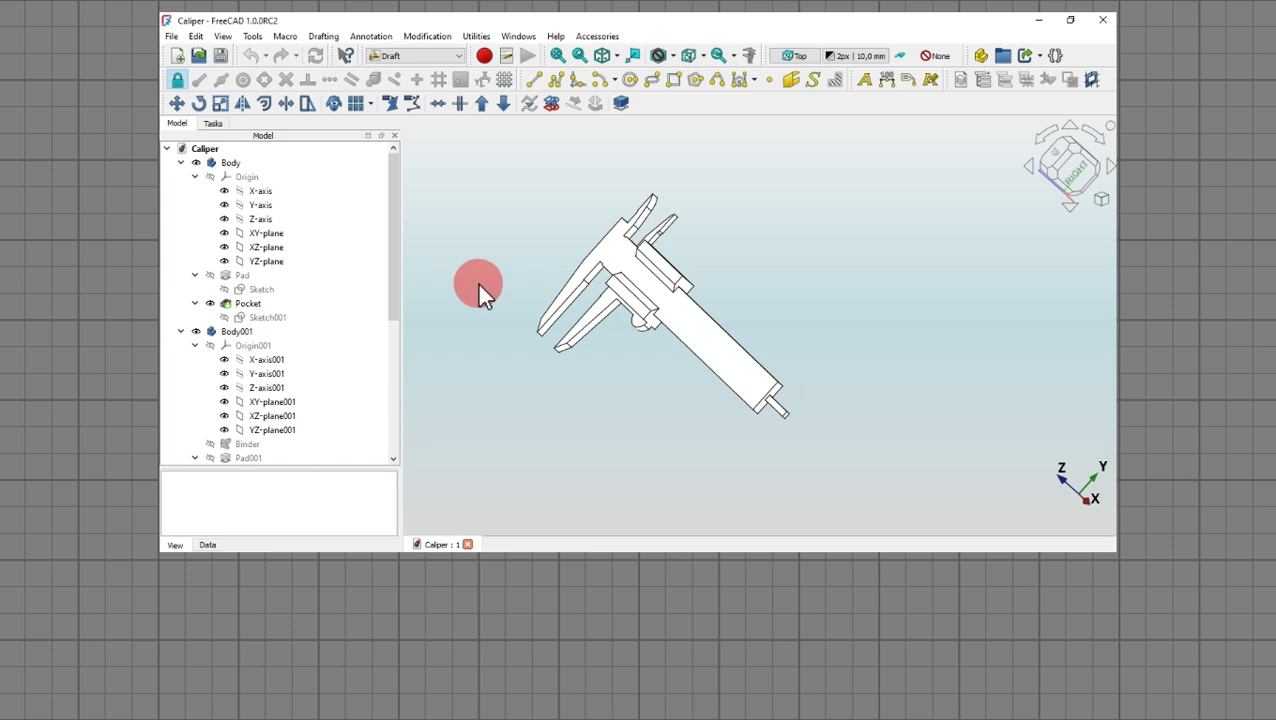
Look over the whole caliper model and collapse Body and Body001 in the model tree.
{"action": "scroll", "coordinate": [477, 281], "scroll_direction": "down", "scroll_amount": 1}
{"action": "scroll", "coordinate": [599, 330], "scroll_direction": "up", "scroll_amount": 3}
{"action": "middle_click_drag", "start_coordinate": [627, 352], "coordinate": [743, 285]}
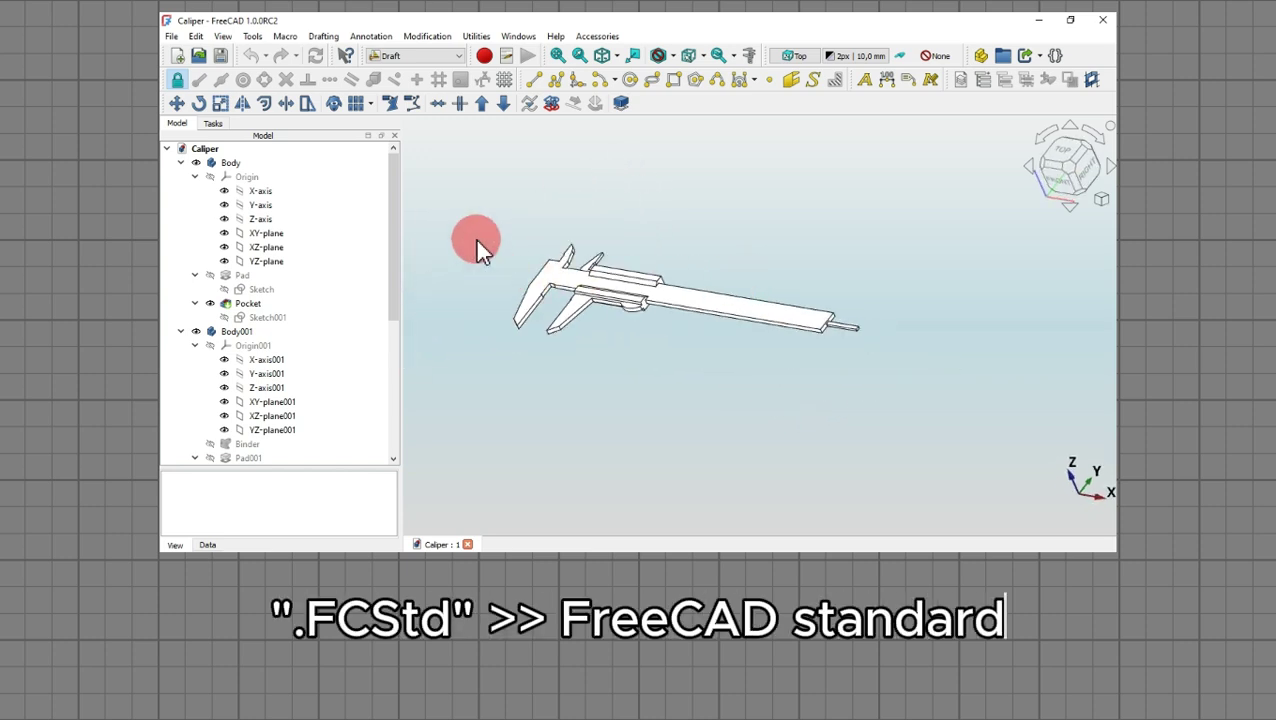
{"action": "scroll", "coordinate": [477, 245], "scroll_direction": "up", "scroll_amount": 2}
{"action": "left_click", "coordinate": [181, 163]}
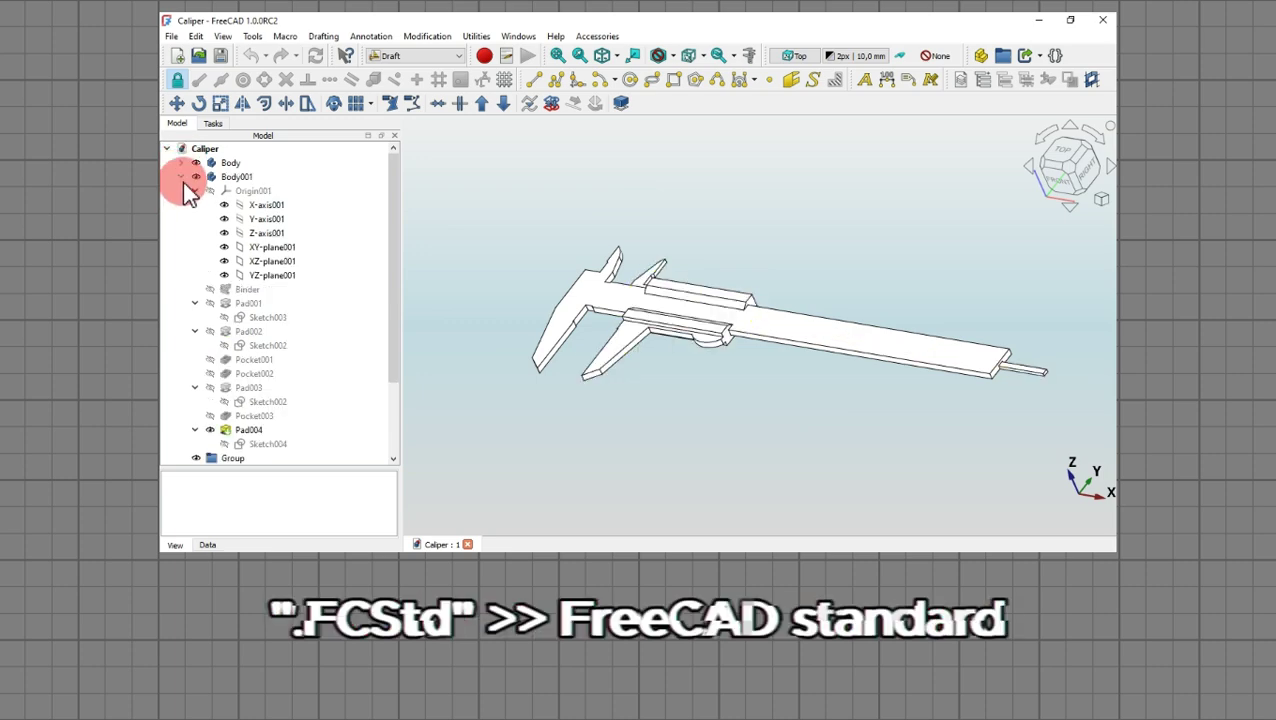
{"action": "left_click", "coordinate": [181, 177]}
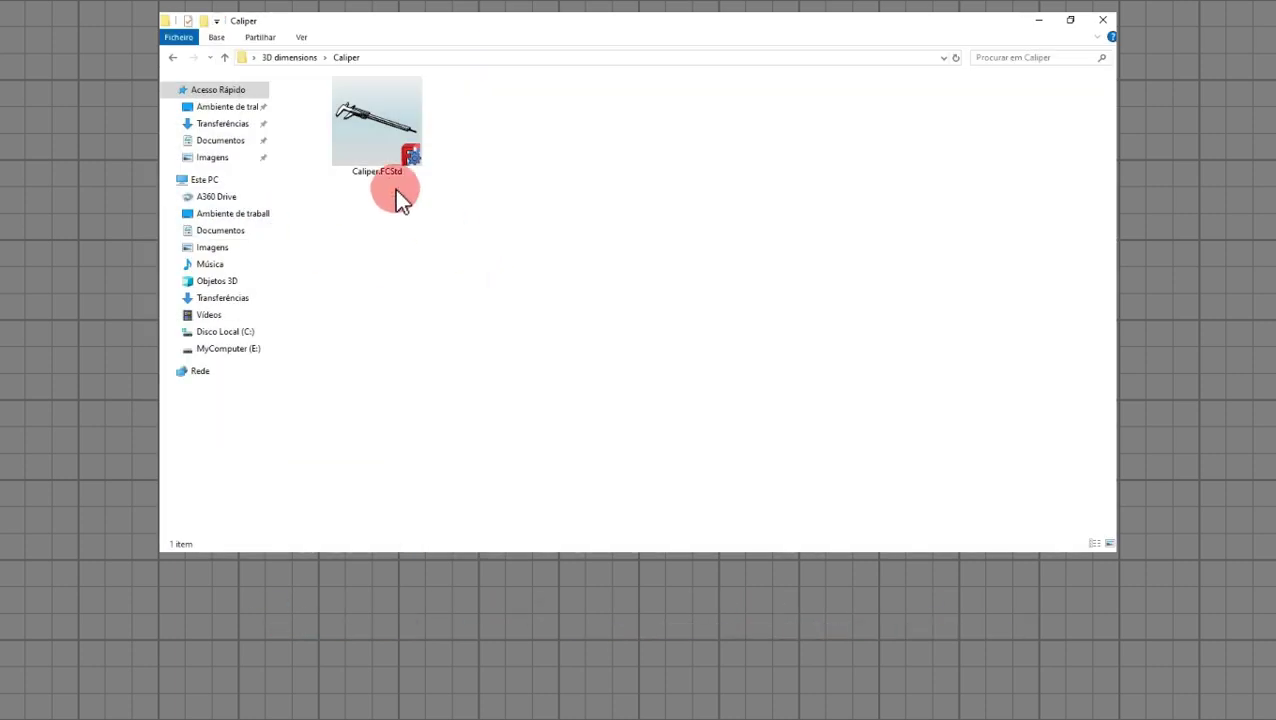
Switch to File Explorer and rename Caliper.FCStd to Caliper.FCStd.zip.
{"action": "left_click", "coordinate": [403, 178]}
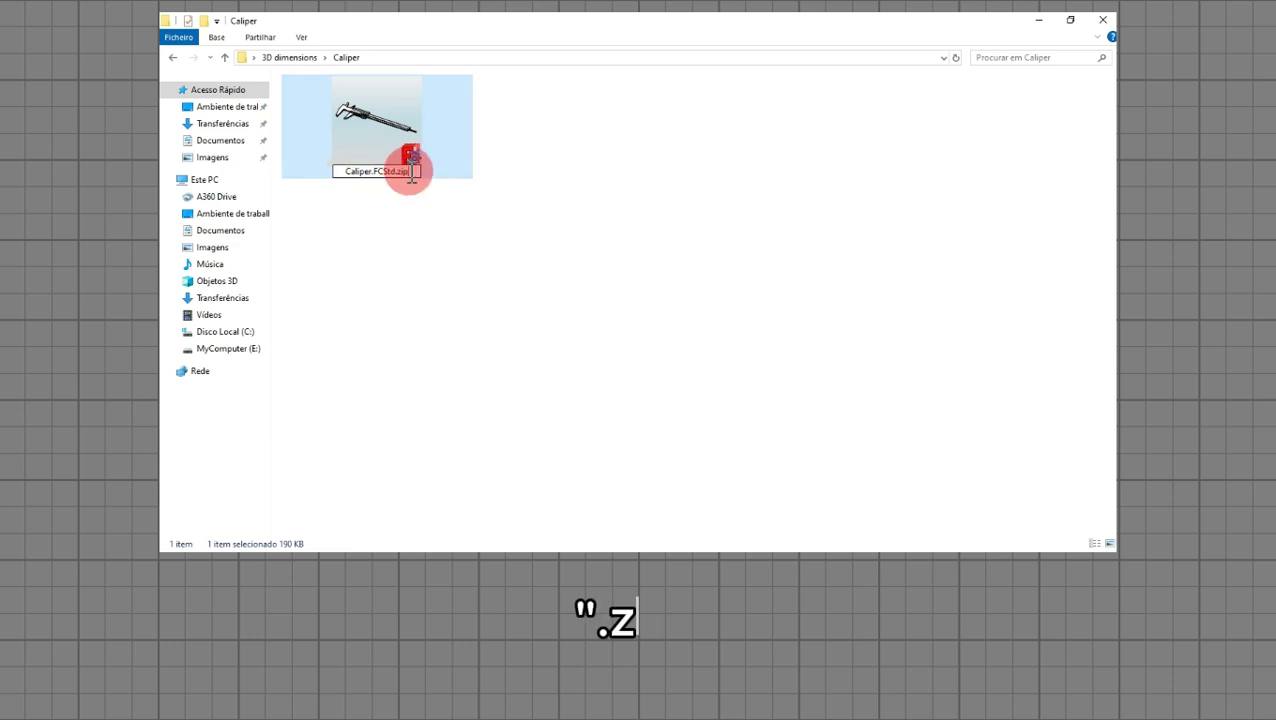
{"action": "key", "text": "Return"}
{"action": "key", "text": "Return"}
Extract Caliper.FCStd.zip into the current folder and look through the extracted files.
{"action": "right_click", "coordinate": [462, 333]}
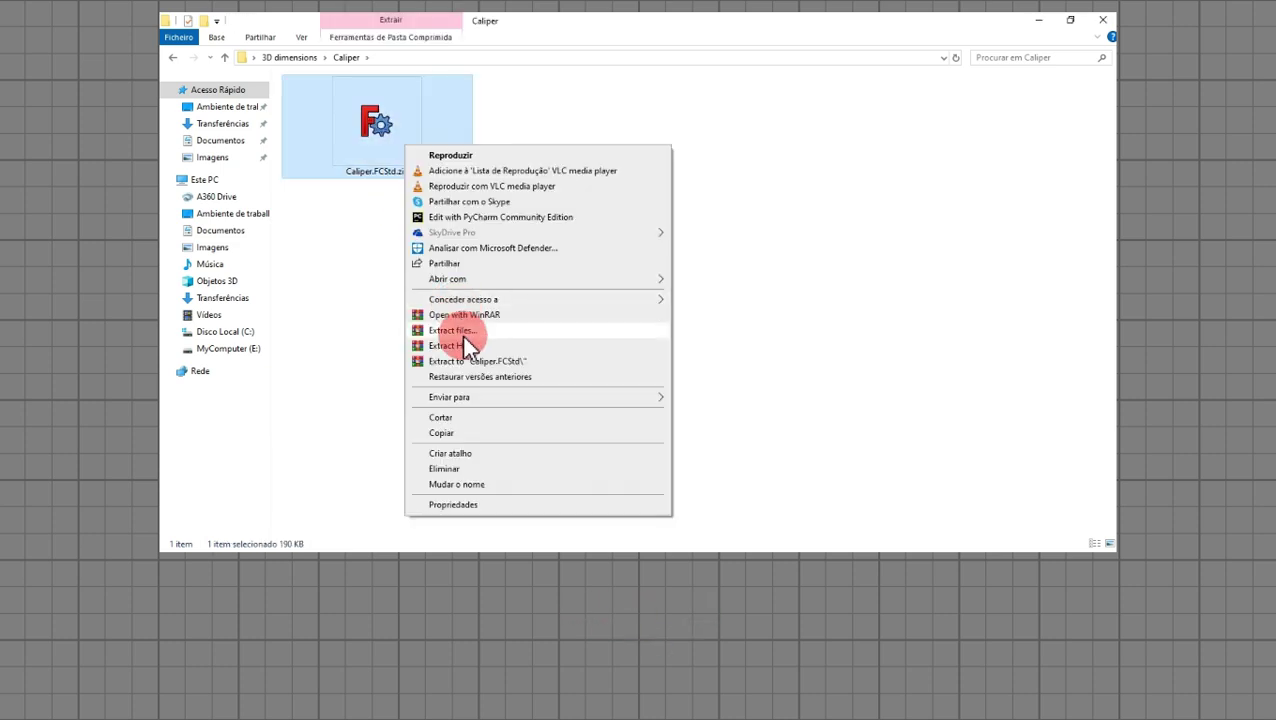
{"action": "left_click", "coordinate": [466, 342]}
{"action": "scroll", "coordinate": [658, 265], "scroll_direction": "down", "scroll_amount": 20}
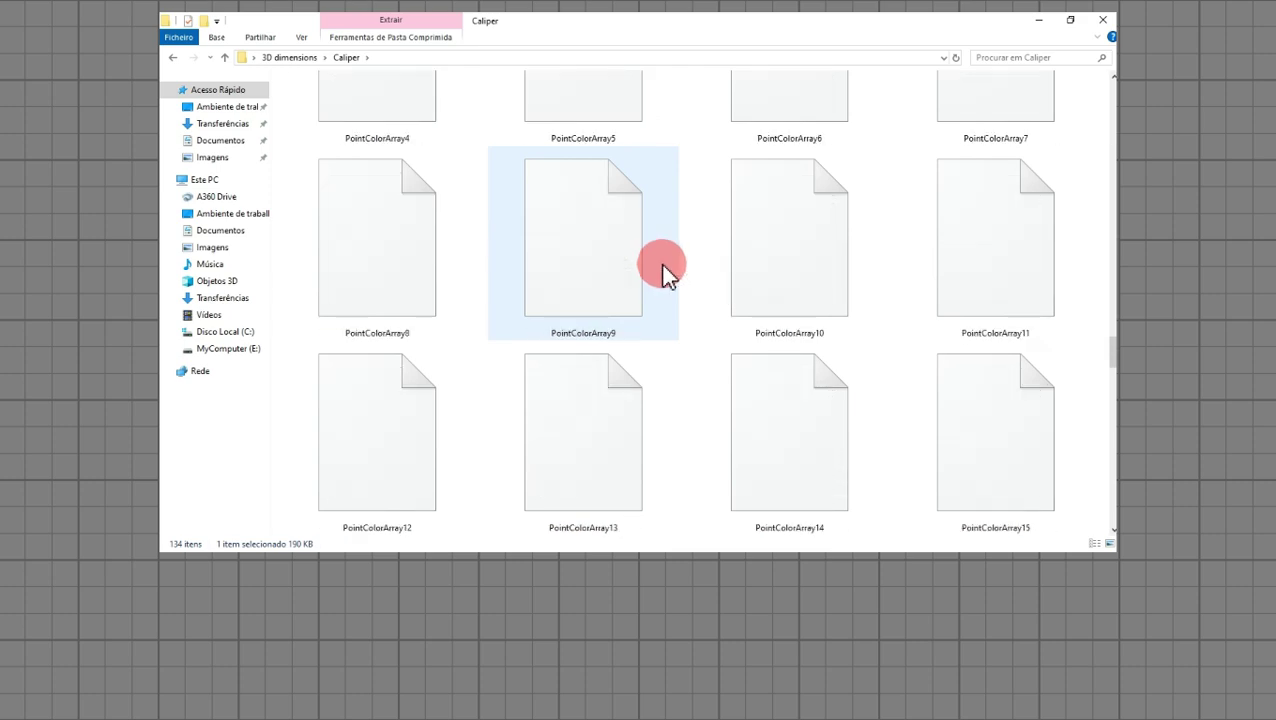
{"action": "scroll", "coordinate": [664, 270], "scroll_direction": "up", "scroll_amount": 20}
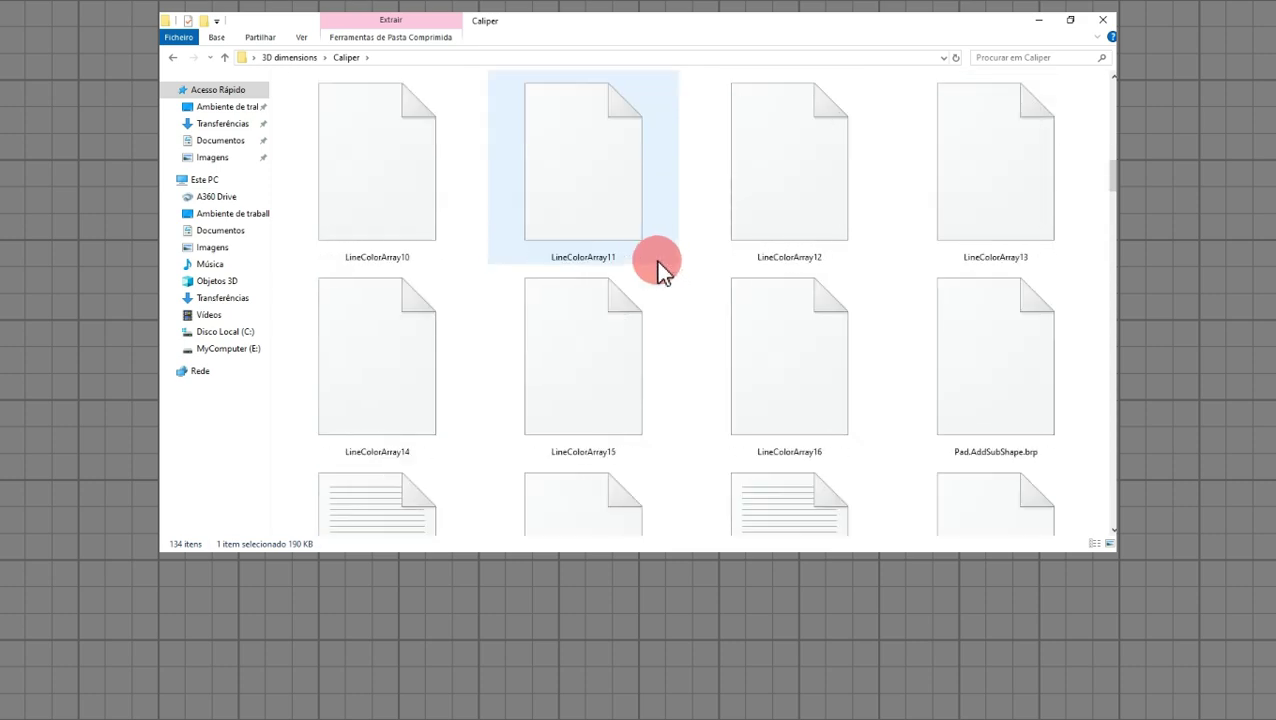
{"action": "double_click", "coordinate": [398, 218]}
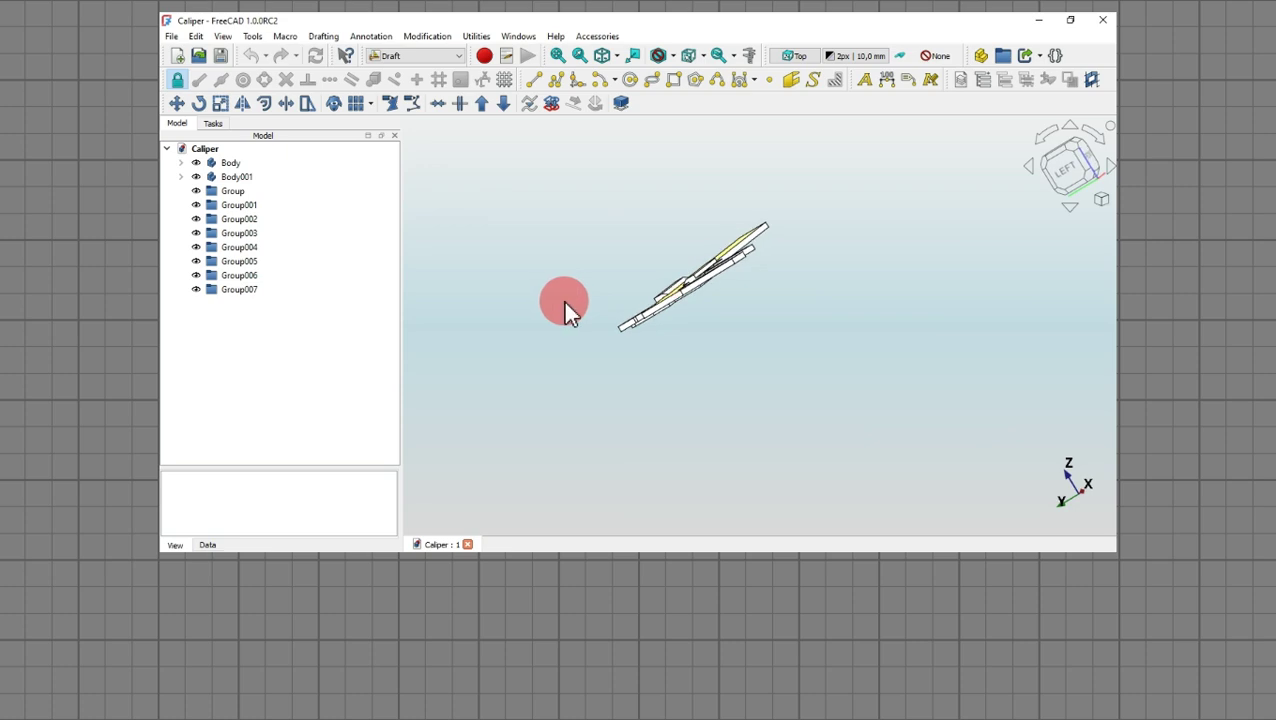
Switch to FreeCAD and examine the caliper's slider, beam and depth rod from close up and from the end.
{"action": "scroll", "coordinate": [690, 273], "scroll_direction": "up", "scroll_amount": 3}
{"action": "scroll", "coordinate": [694, 277], "scroll_direction": "up", "scroll_amount": 3}
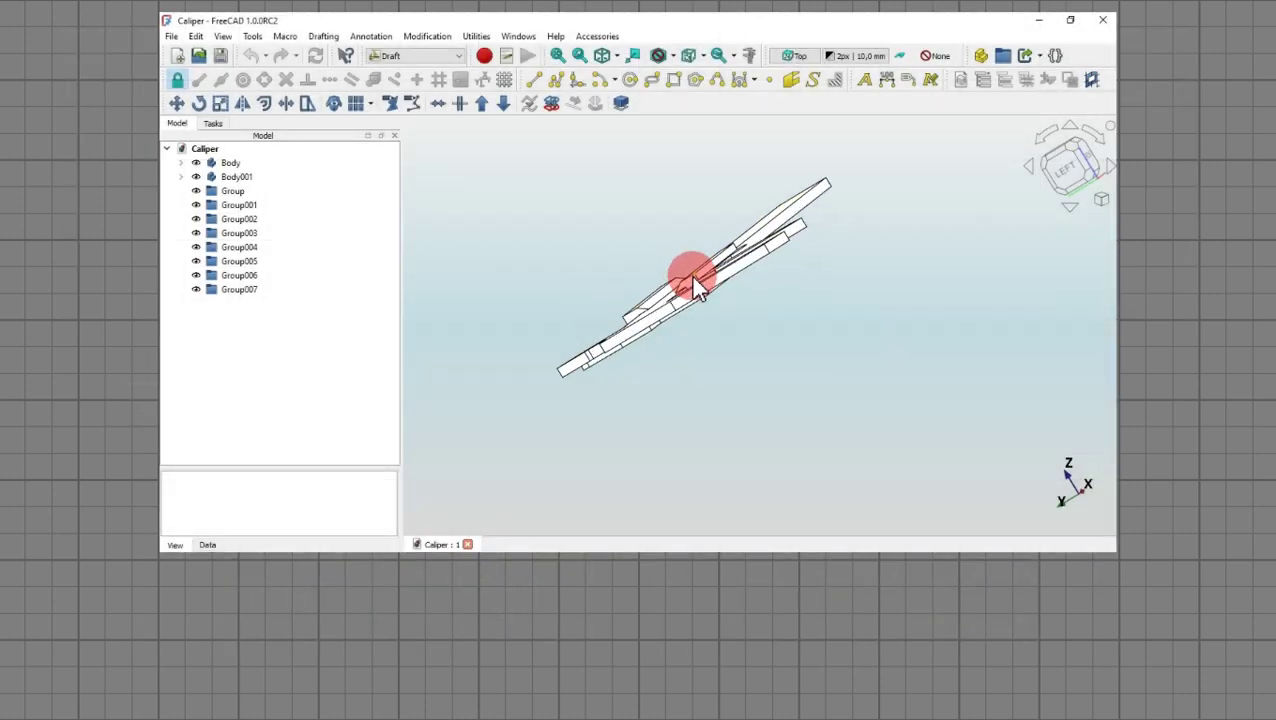
{"action": "left_click_drag", "start_coordinate": [697, 285], "coordinate": [675, 251]}
{"action": "scroll", "coordinate": [590, 355], "scroll_direction": "up", "scroll_amount": 3}
{"action": "scroll", "coordinate": [555, 345], "scroll_direction": "up", "scroll_amount": 5}
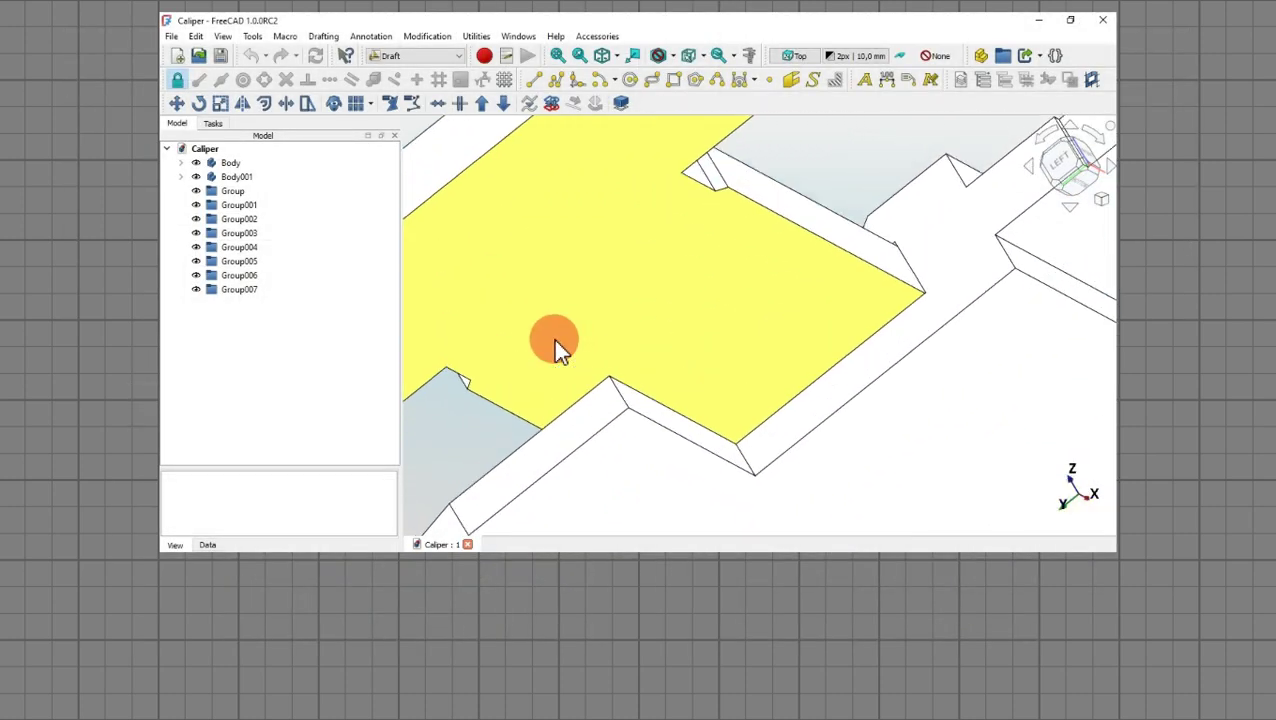
{"action": "scroll", "coordinate": [555, 345], "scroll_direction": "down", "scroll_amount": 6}
{"action": "left_click_drag", "start_coordinate": [738, 314], "coordinate": [581, 347]}
{"action": "scroll", "coordinate": [910, 282], "scroll_direction": "up", "scroll_amount": 3}
{"action": "scroll", "coordinate": [723, 270], "scroll_direction": "down", "scroll_amount": 3}
{"action": "right_click_drag", "start_coordinate": [913, 276], "coordinate": [808, 272]}
{"action": "left_click_drag", "start_coordinate": [808, 276], "coordinate": [718, 370]}
{"action": "scroll", "coordinate": [766, 300], "scroll_direction": "up", "scroll_amount": 3}
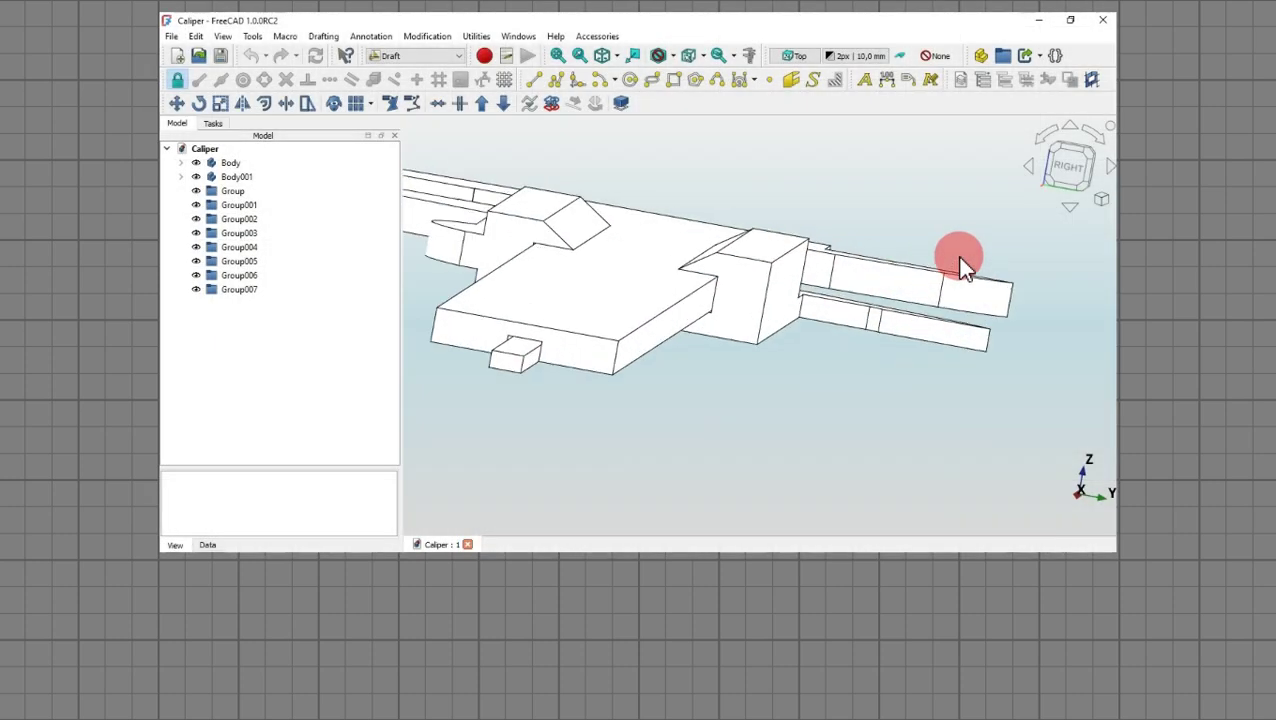
{"action": "scroll", "coordinate": [956, 253], "scroll_direction": "up", "scroll_amount": 2}
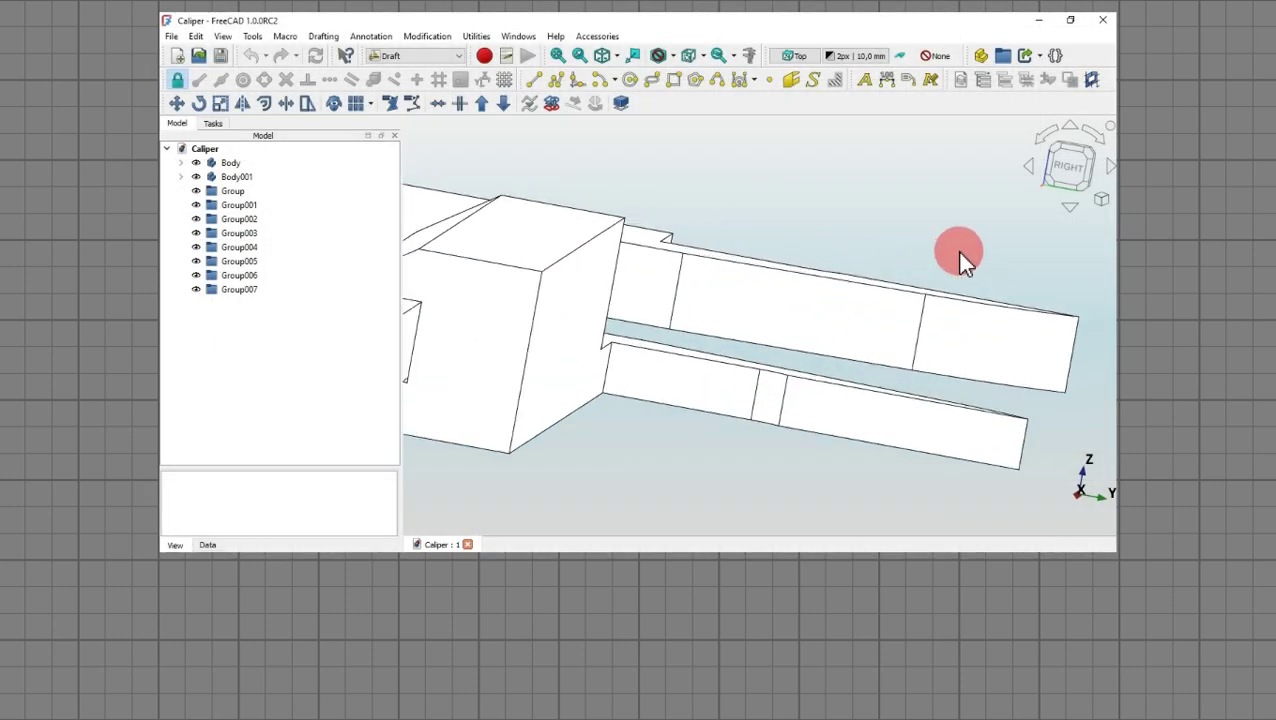
{"action": "scroll", "coordinate": [957, 250], "scroll_direction": "down", "scroll_amount": 5}
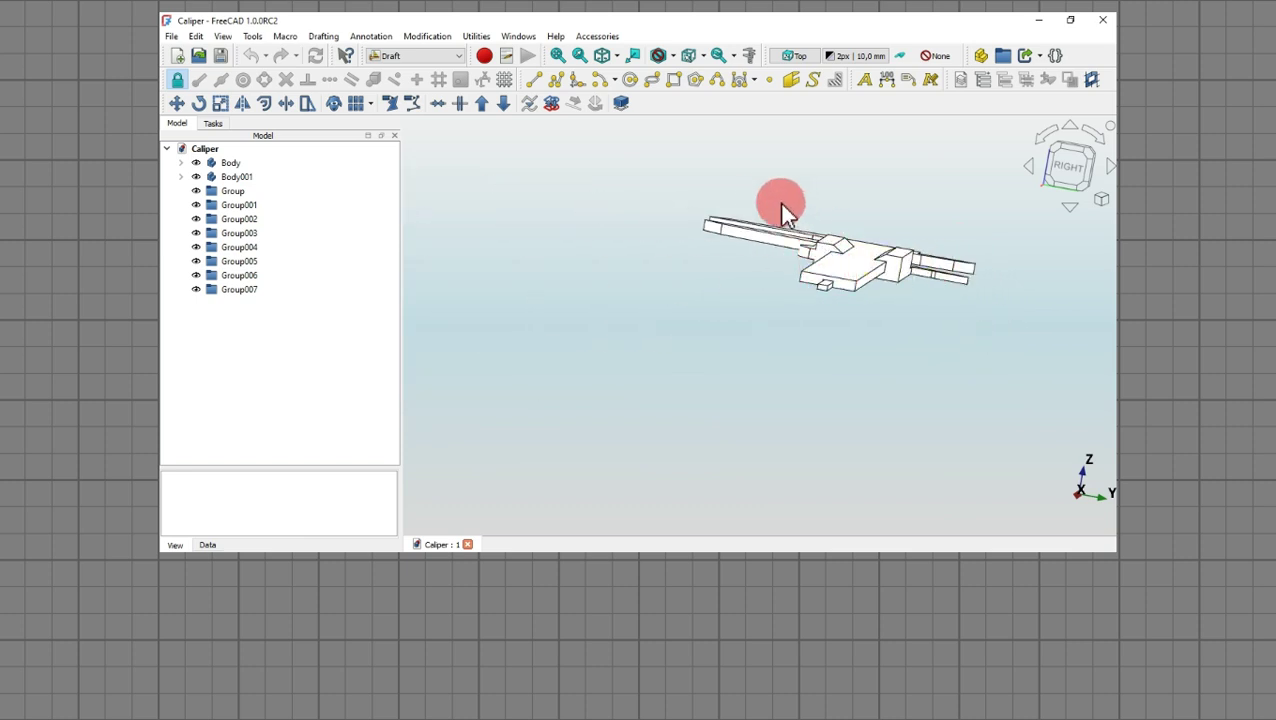
{"action": "scroll", "coordinate": [770, 200], "scroll_direction": "up", "scroll_amount": 5}
{"action": "scroll", "coordinate": [770, 200], "scroll_direction": "down", "scroll_amount": 2}
{"action": "left_click_drag", "start_coordinate": [770, 200], "coordinate": [819, 320]}
{"action": "scroll", "coordinate": [821, 300], "scroll_direction": "down", "scroll_amount": 3}
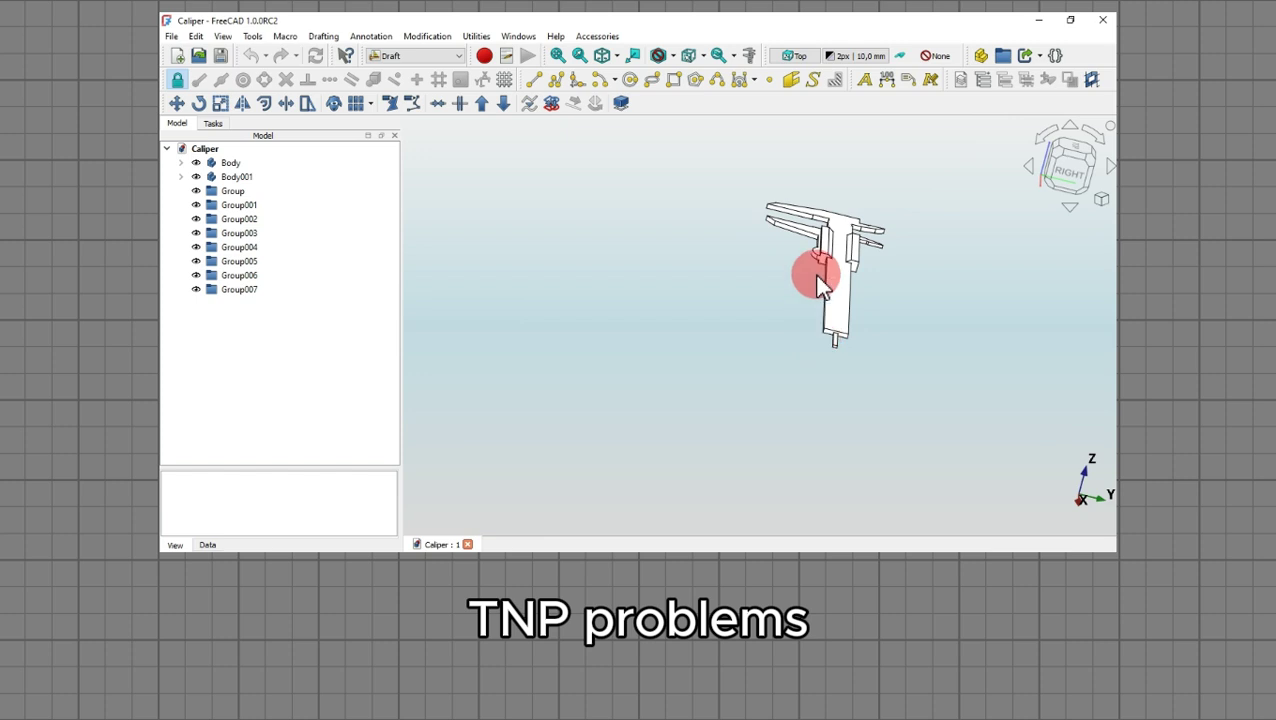
Examine the caliper's outside and inside measuring jaws from several angles.
{"action": "scroll", "coordinate": [823, 220], "scroll_direction": "up", "scroll_amount": 3}
{"action": "left_click_drag", "start_coordinate": [823, 191], "coordinate": [735, 205]}
{"action": "middle_click_drag", "start_coordinate": [735, 205], "coordinate": [671, 181]}
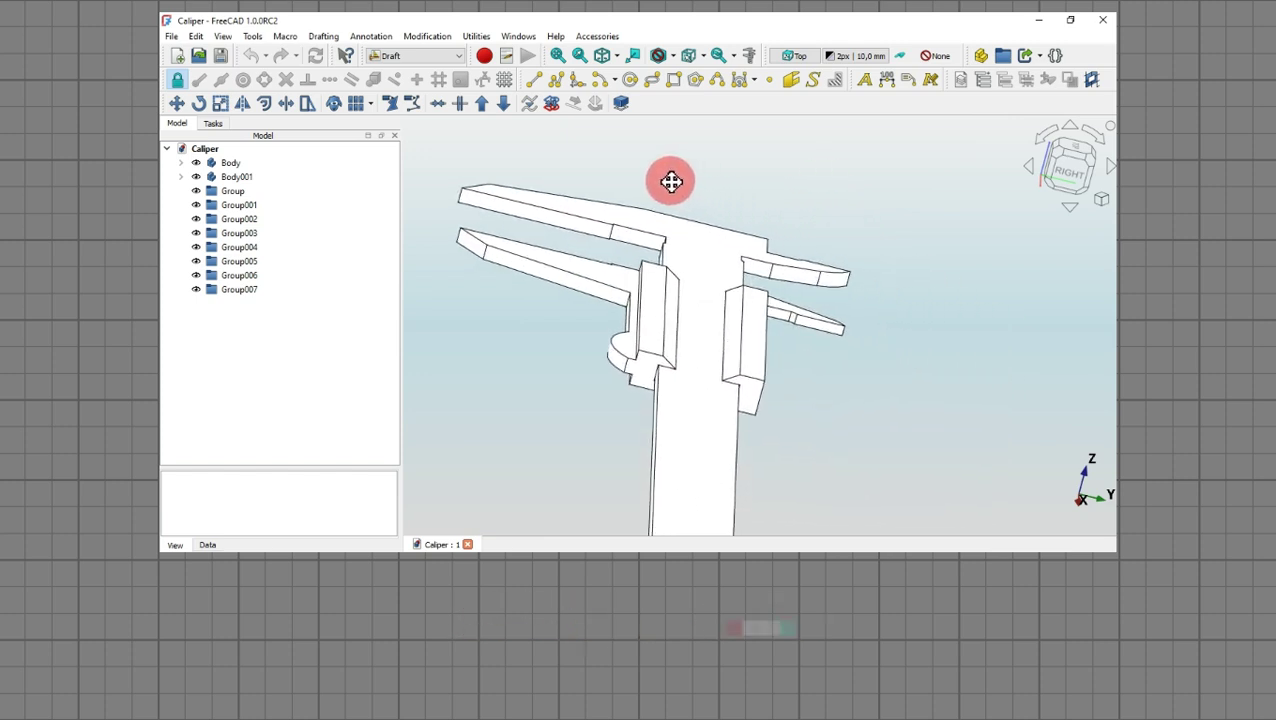
{"action": "scroll", "coordinate": [648, 244], "scroll_direction": "up", "scroll_amount": 2}
{"action": "scroll", "coordinate": [648, 244], "scroll_direction": "down", "scroll_amount": 4}
{"action": "scroll", "coordinate": [652, 243], "scroll_direction": "up", "scroll_amount": 2}
{"action": "middle_click_drag", "start_coordinate": [657, 242], "coordinate": [709, 248]}
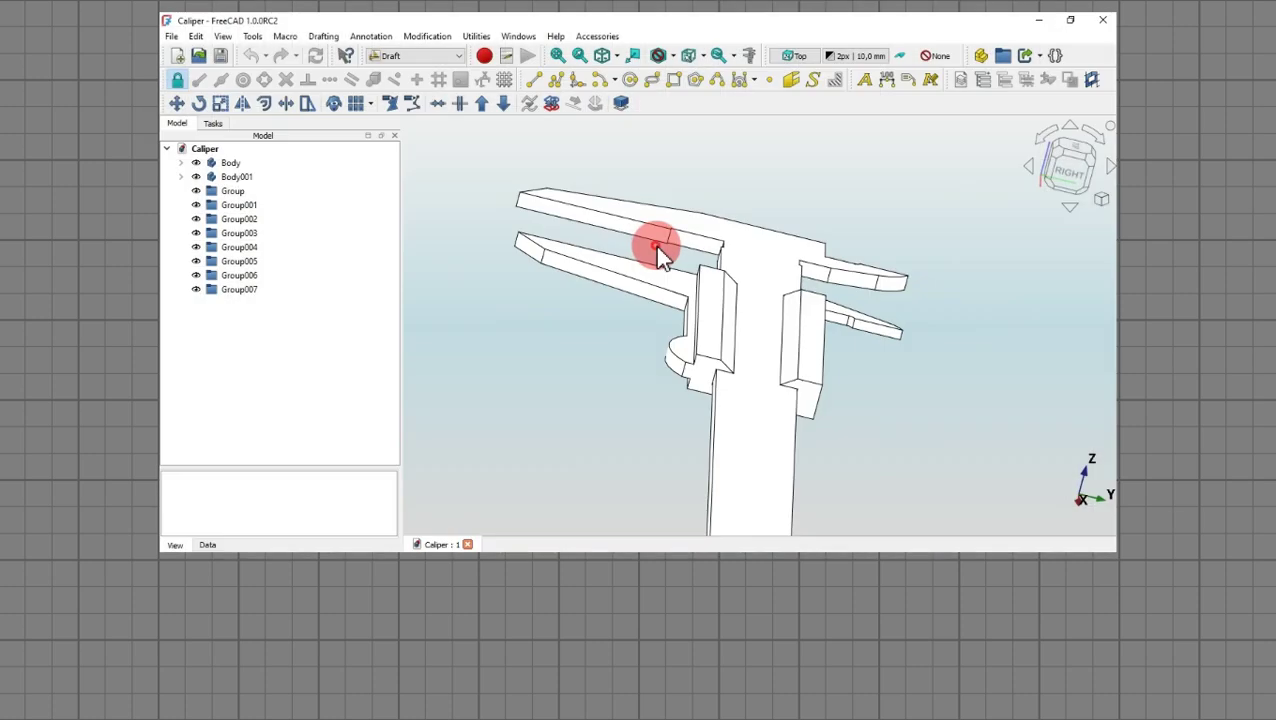
{"action": "left_click_drag", "start_coordinate": [655, 251], "coordinate": [777, 344]}
{"action": "scroll", "coordinate": [621, 174], "scroll_direction": "up", "scroll_amount": 4}
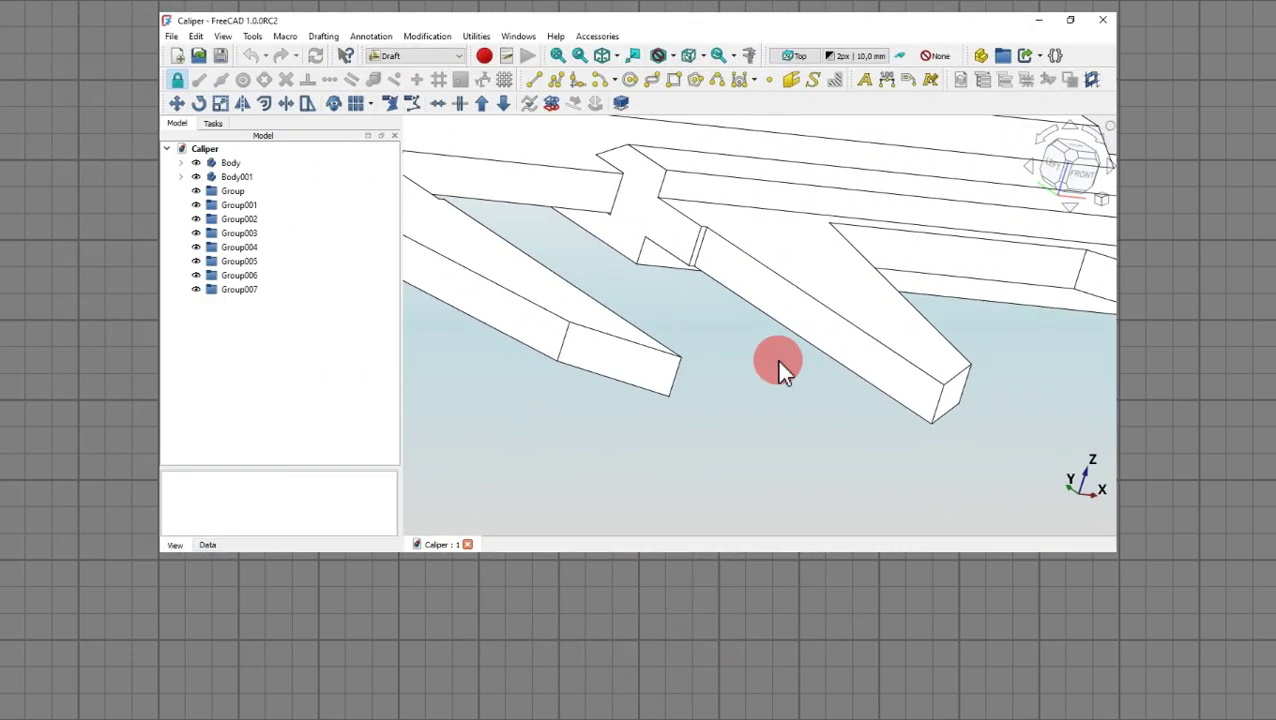
{"action": "scroll", "coordinate": [778, 366], "scroll_direction": "down", "scroll_amount": 5}
{"action": "scroll", "coordinate": [594, 256], "scroll_direction": "up", "scroll_amount": 5}
{"action": "scroll", "coordinate": [596, 255], "scroll_direction": "down", "scroll_amount": 3}
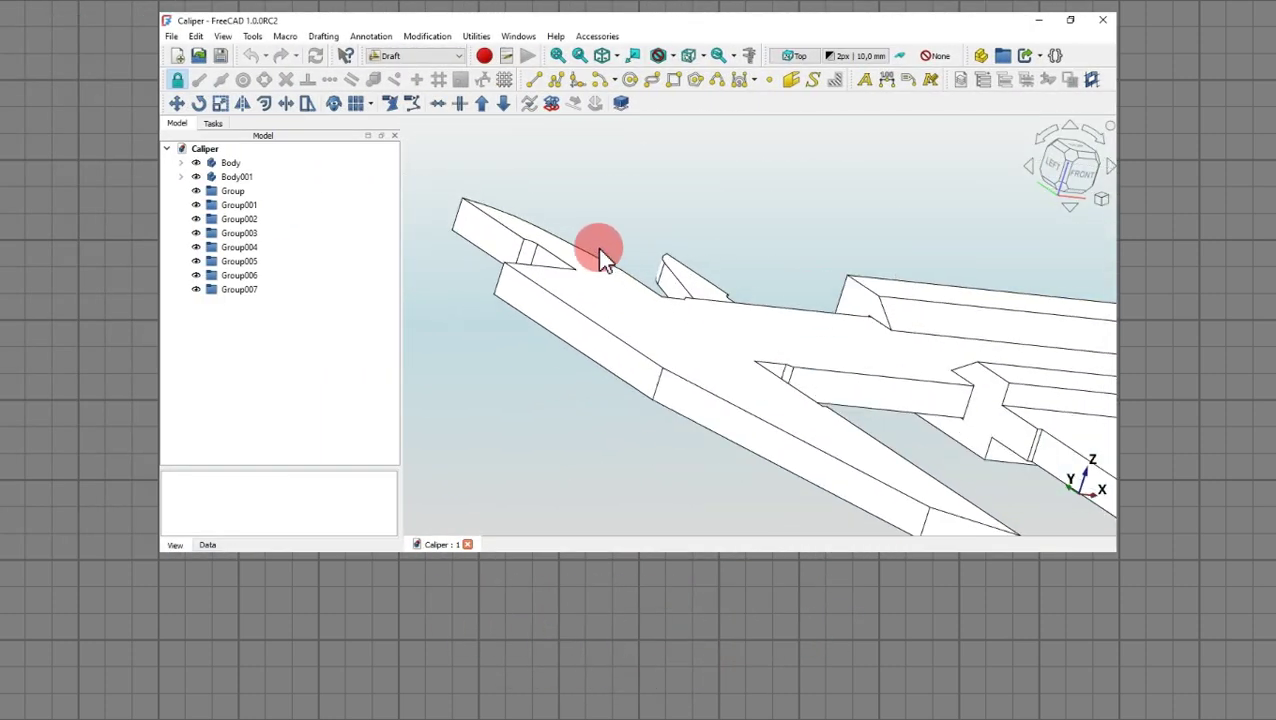
{"action": "scroll", "coordinate": [763, 251], "scroll_direction": "down", "scroll_amount": 2}
{"action": "left_click_drag", "start_coordinate": [769, 252], "coordinate": [826, 248]}
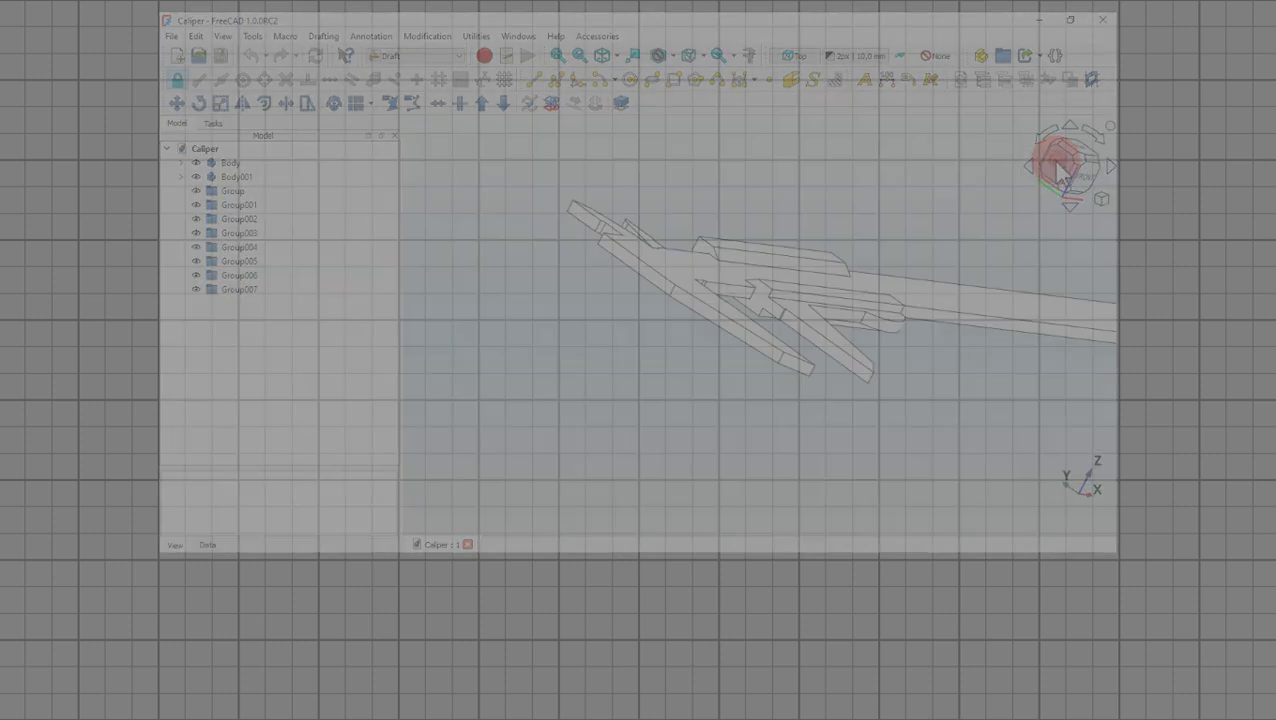
View the caliper from the left, from the top-left edge and from the top-left-front corner.
{"action": "left_click", "coordinate": [1058, 166]}
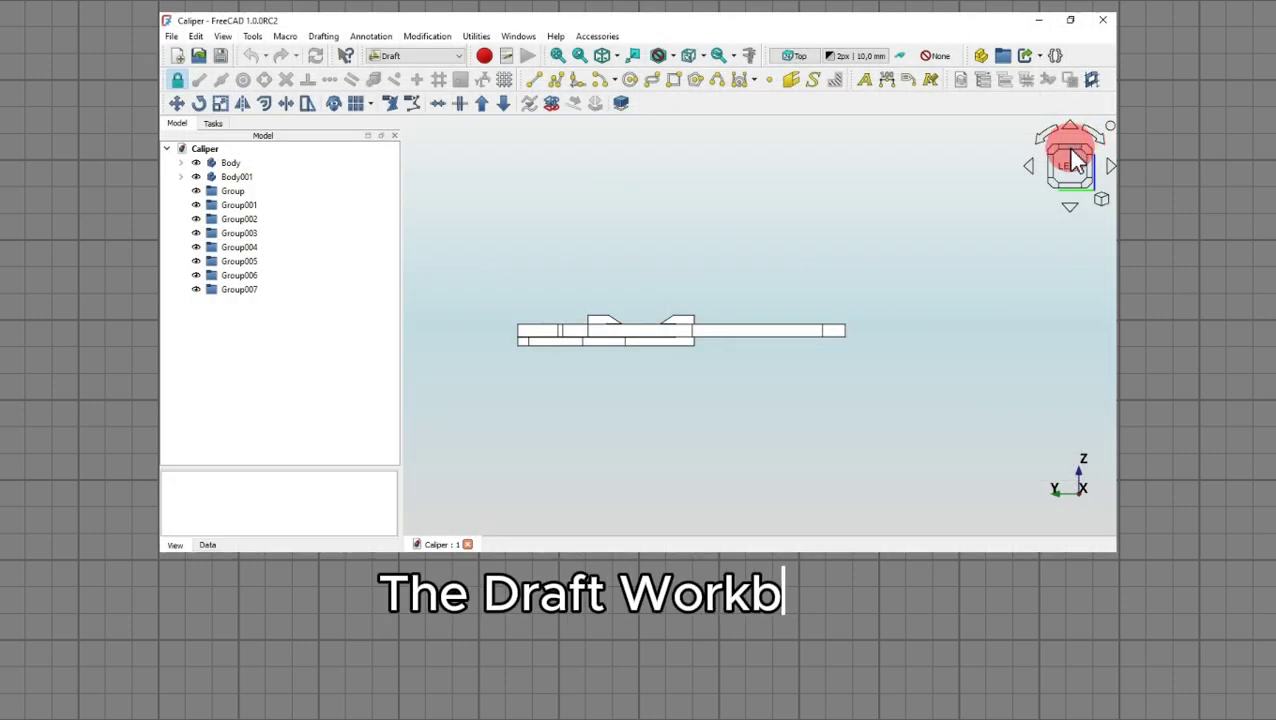
{"action": "left_click", "coordinate": [1074, 157]}
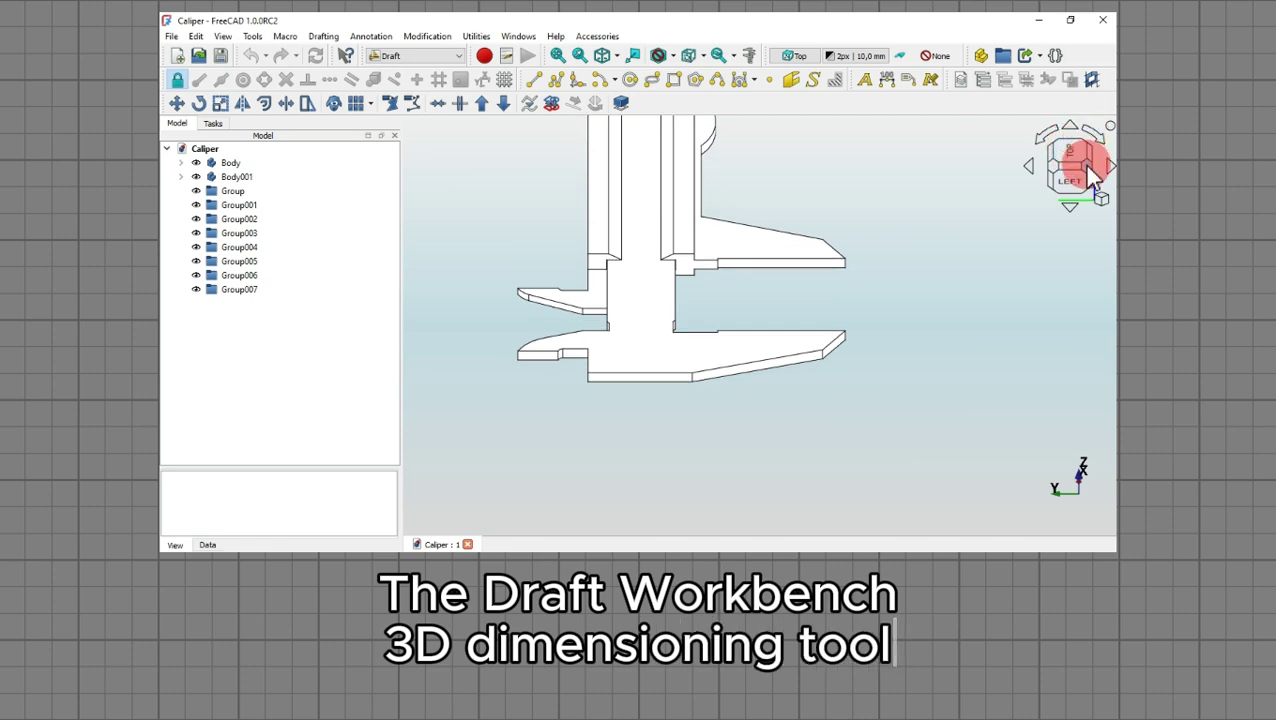
{"action": "left_click", "coordinate": [1089, 168]}
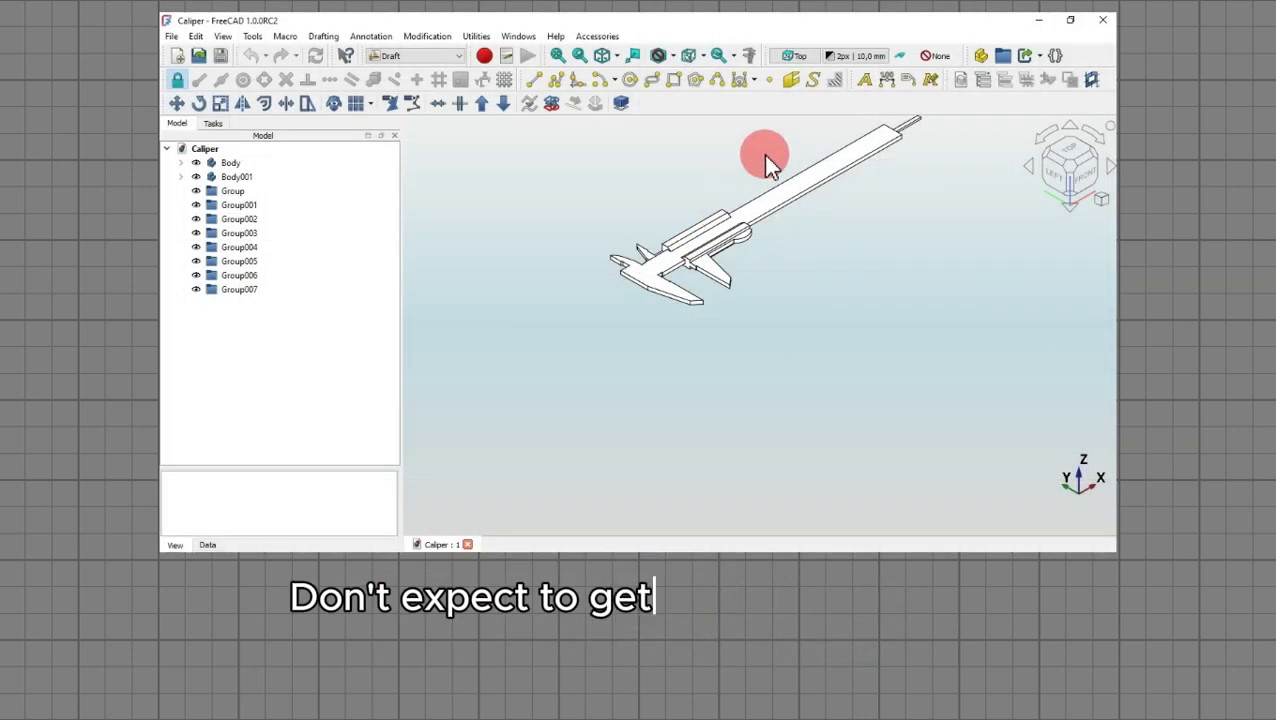
{"action": "scroll", "coordinate": [772, 144], "scroll_direction": "up", "scroll_amount": 5}
{"action": "scroll", "coordinate": [772, 144], "scroll_direction": "down", "scroll_amount": 3}
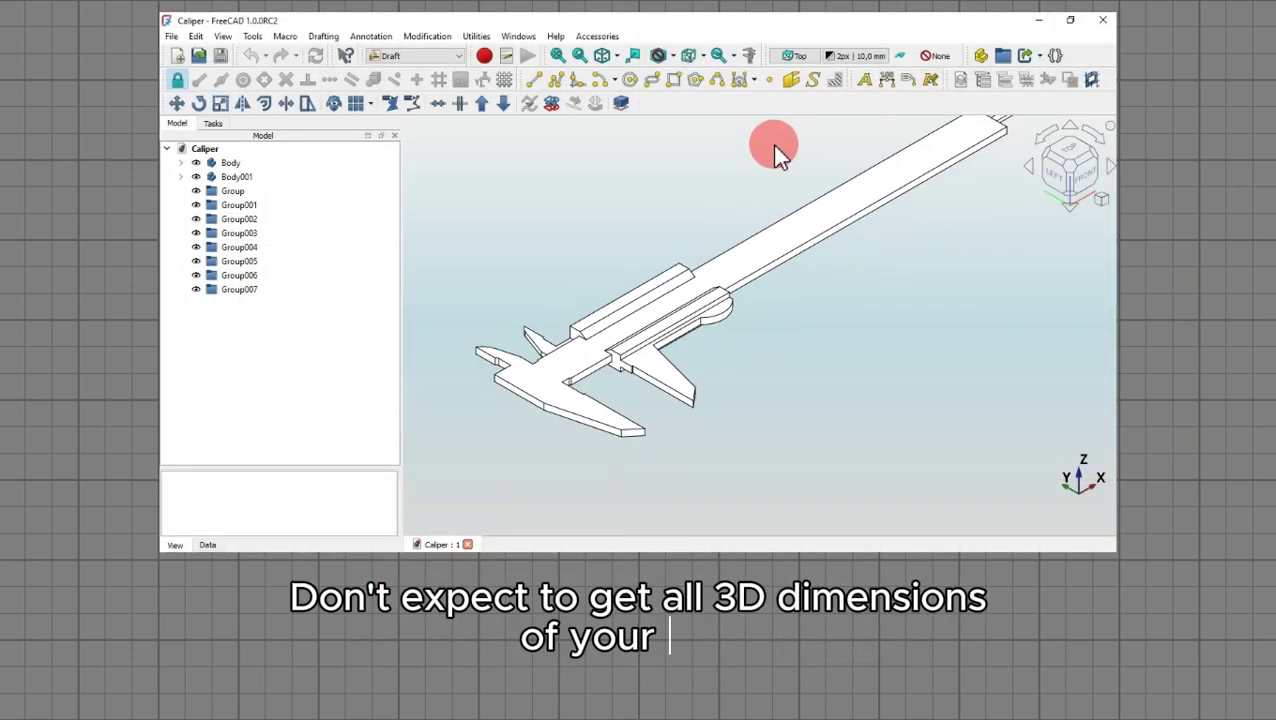
{"action": "left_click", "coordinate": [1068, 176]}
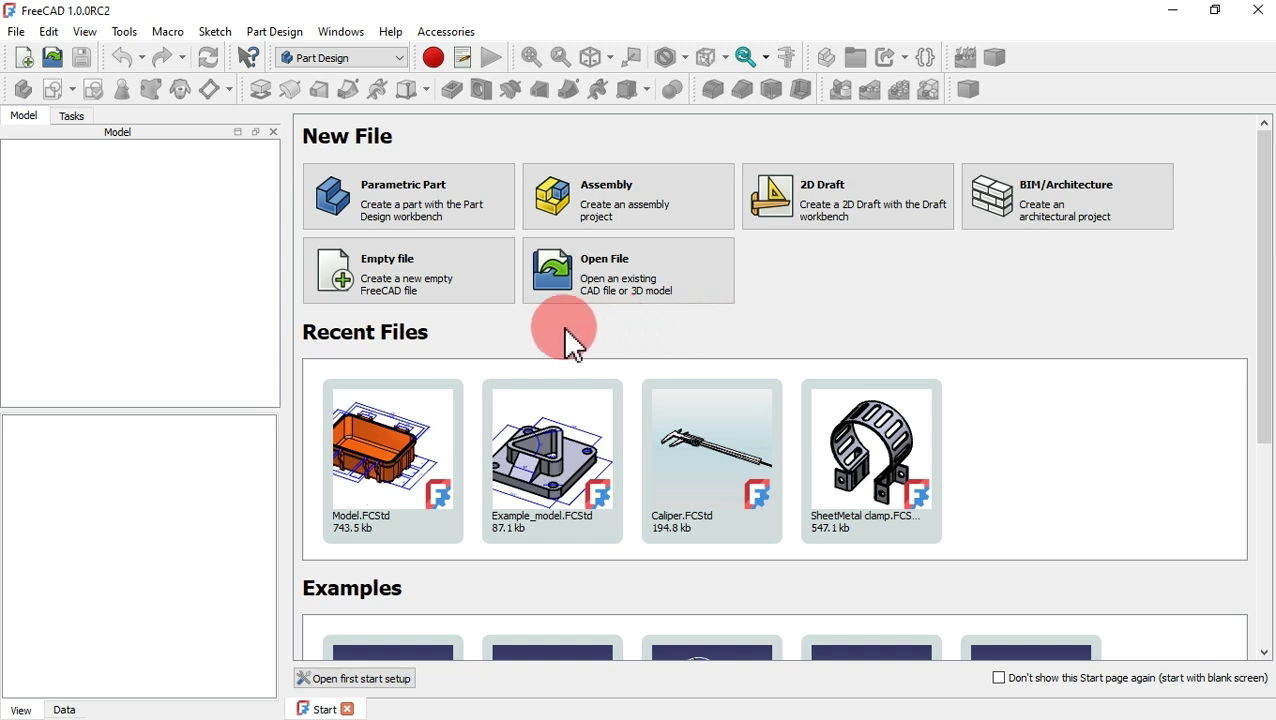
Create a new empty document, add a body and start a sketch on the XY-plane.
{"action": "left_click", "coordinate": [412, 268]}
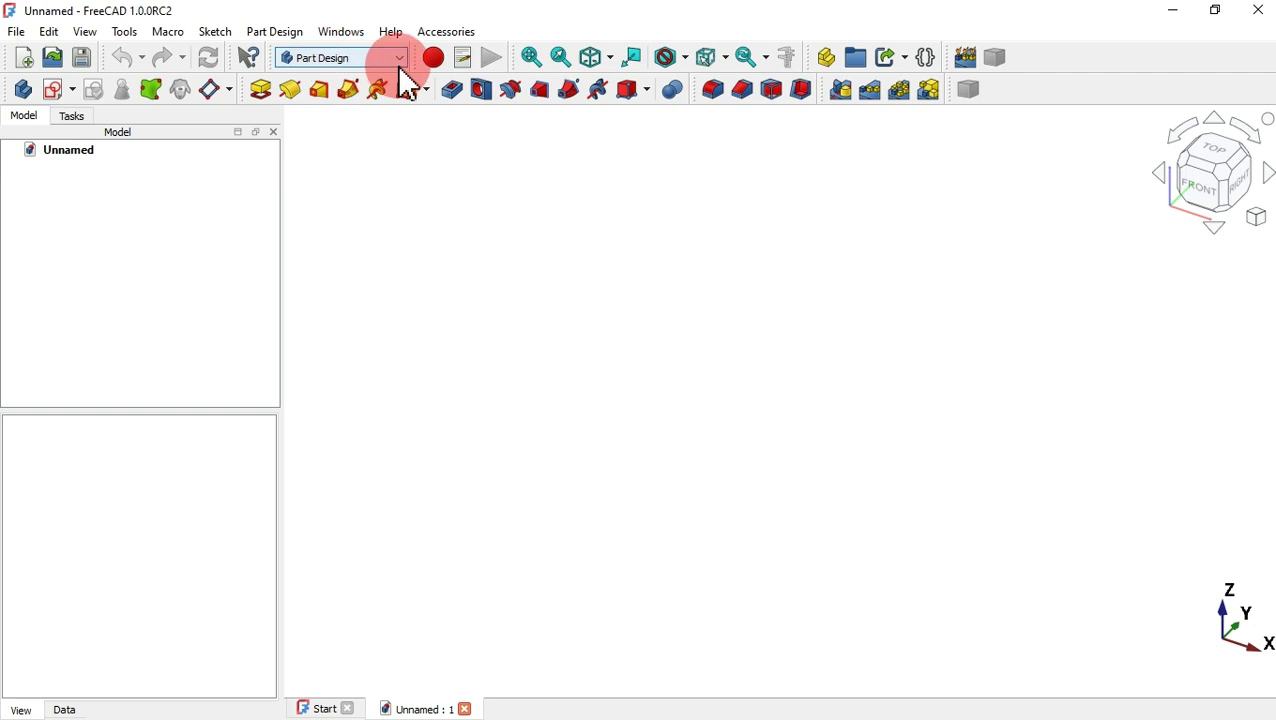
{"action": "left_click", "coordinate": [22, 90]}
{"action": "left_click", "coordinate": [56, 96]}
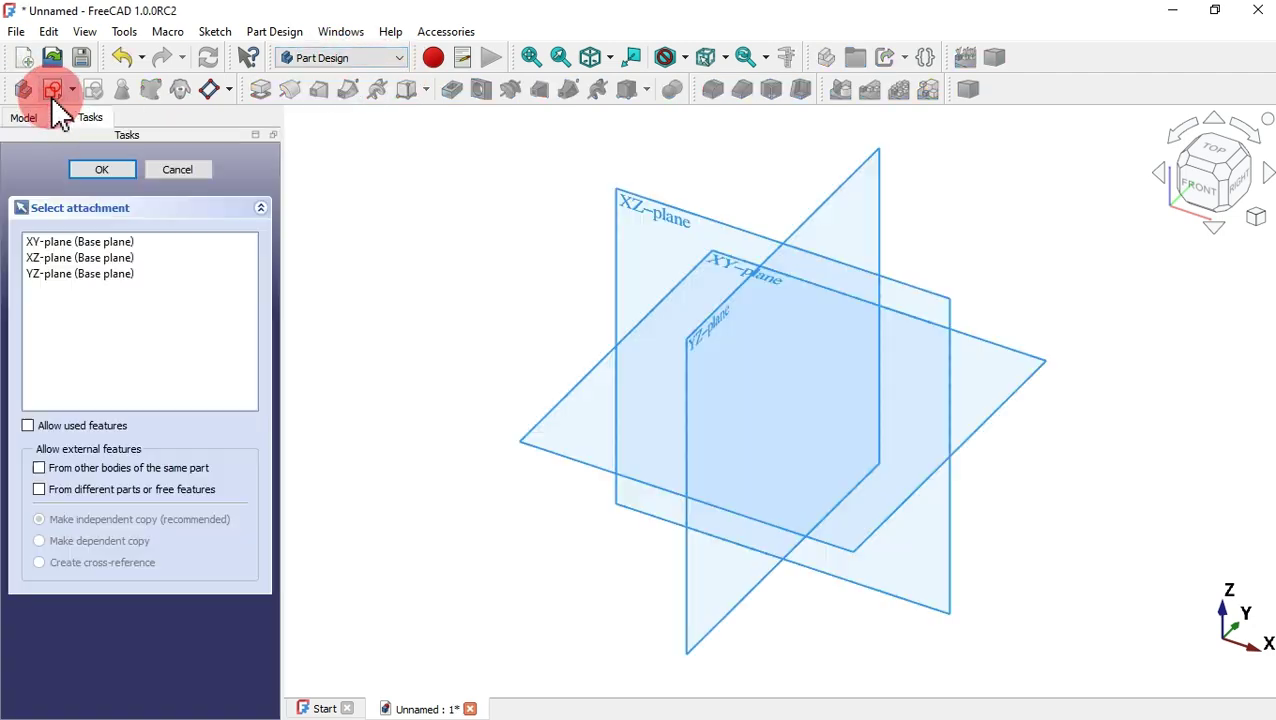
{"action": "left_click", "coordinate": [722, 272]}
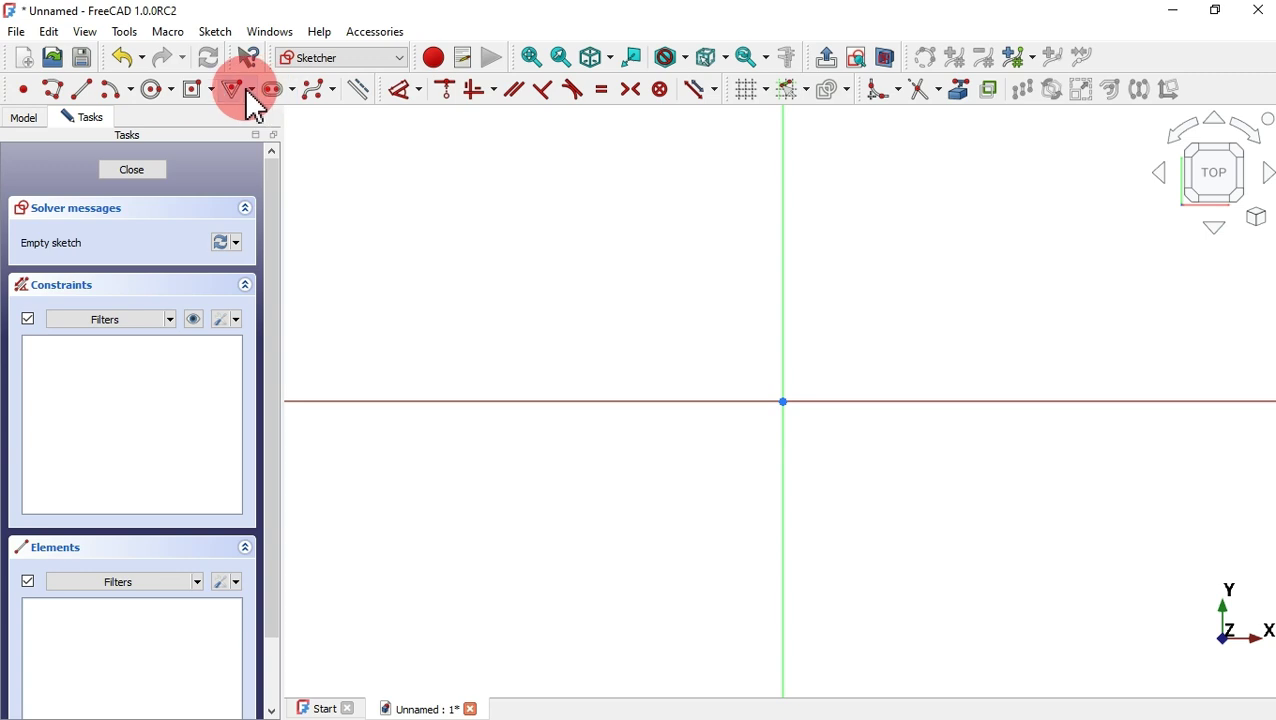
Draw a rounded rectangle centred on the origin, 150 mm wide, 150 mm high with 16 mm corner radii, and close the sketch.
{"action": "left_click", "coordinate": [213, 90]}
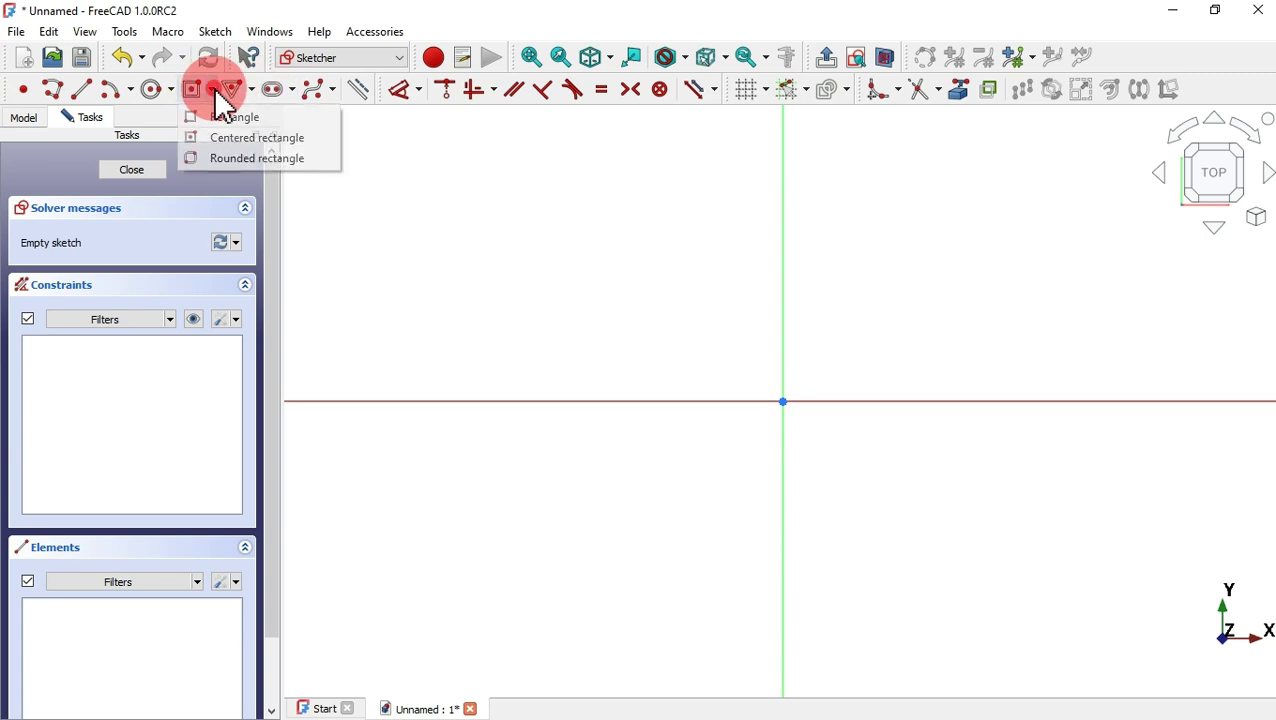
{"action": "left_click", "coordinate": [283, 143]}
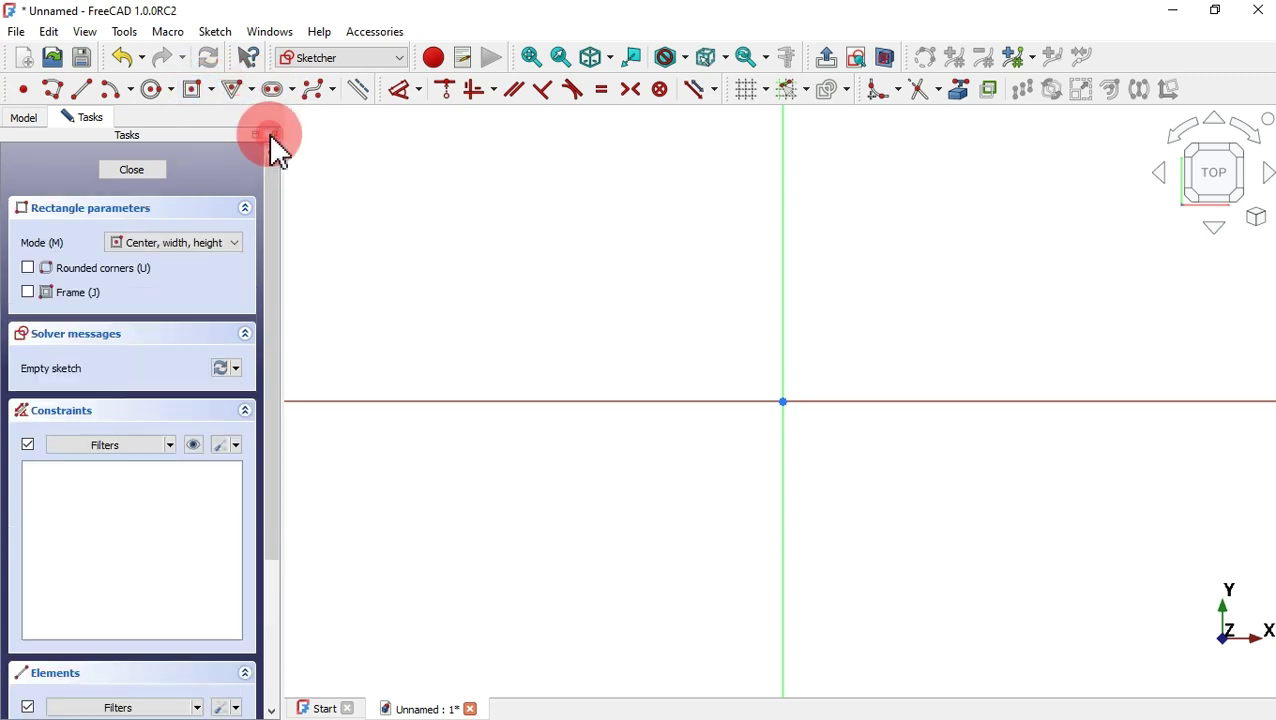
{"action": "left_click", "coordinate": [121, 267]}
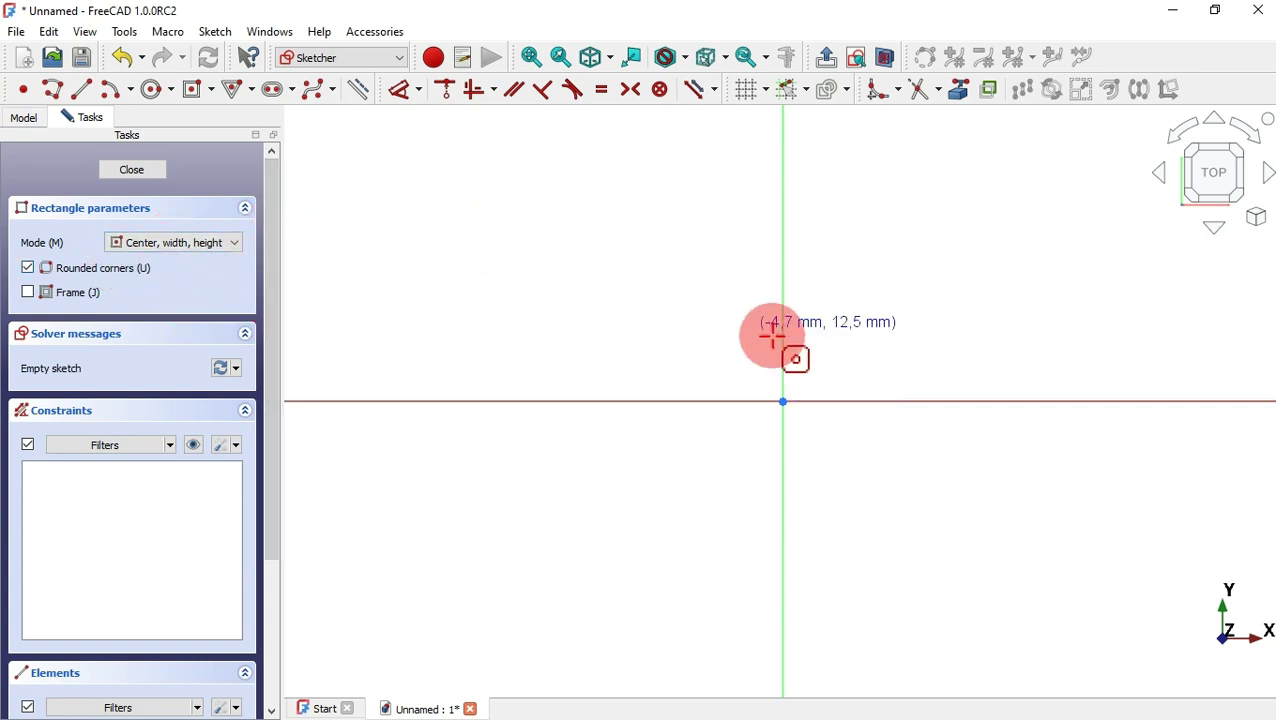
{"action": "scroll", "coordinate": [598, 284], "scroll_direction": "down", "scroll_amount": 3}
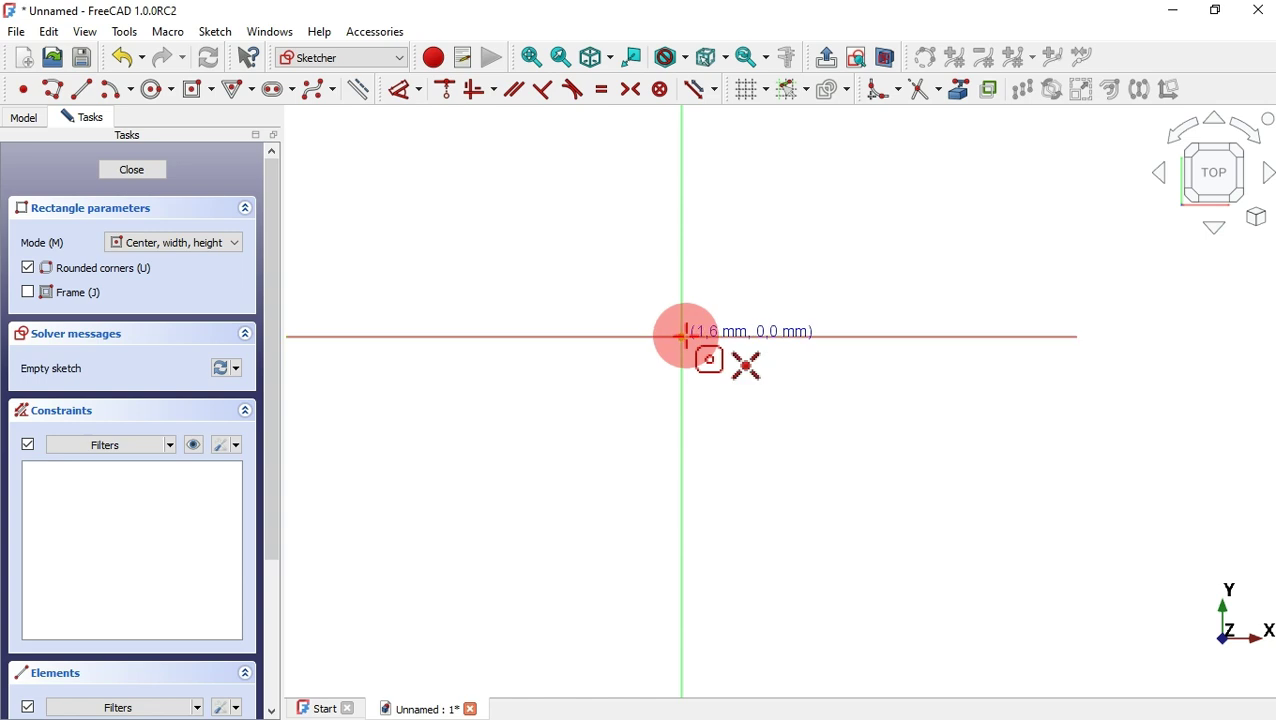
{"action": "left_click", "coordinate": [682, 337]}
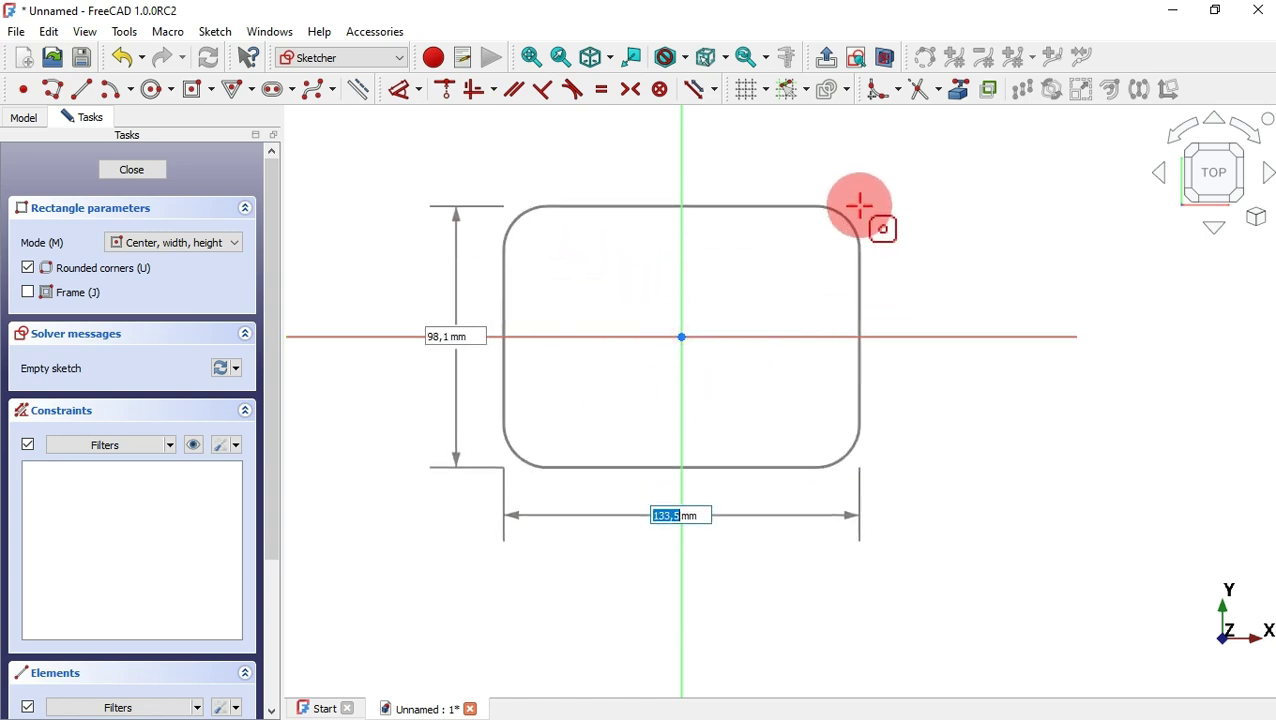
{"action": "type", "text": "150"}
{"action": "key", "text": "Tab"}
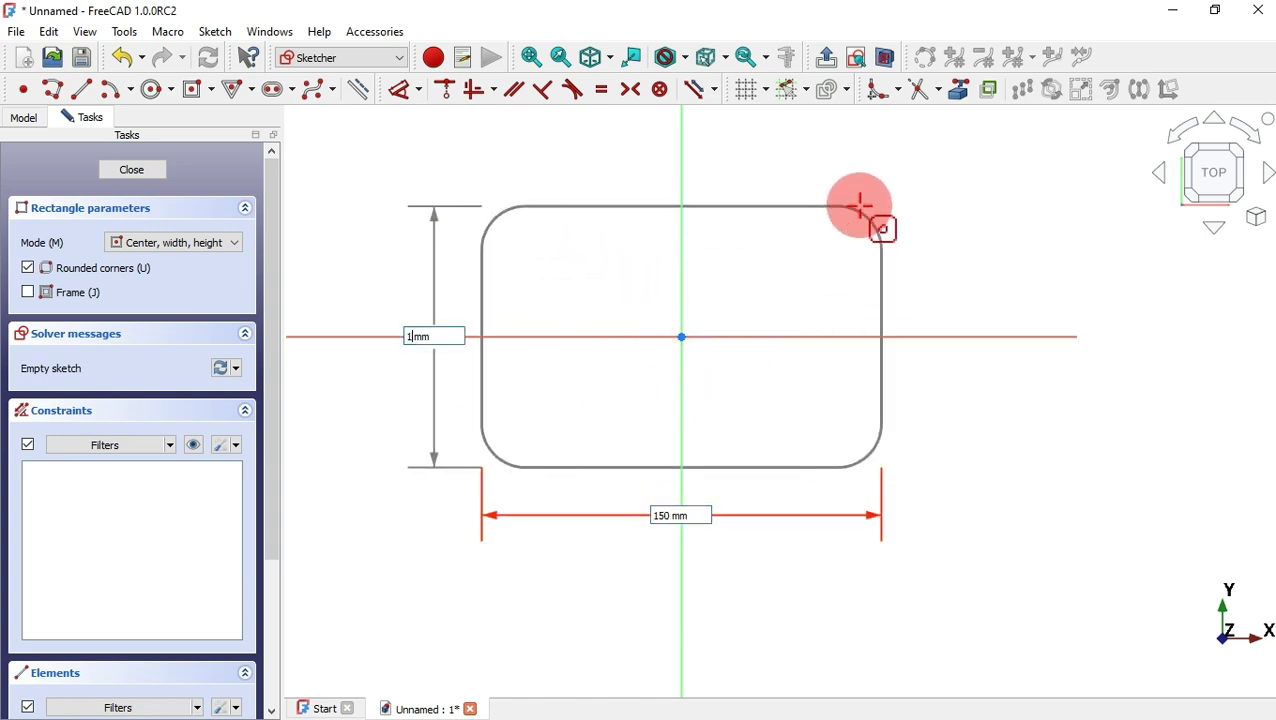
{"action": "key", "text": "Tab"}
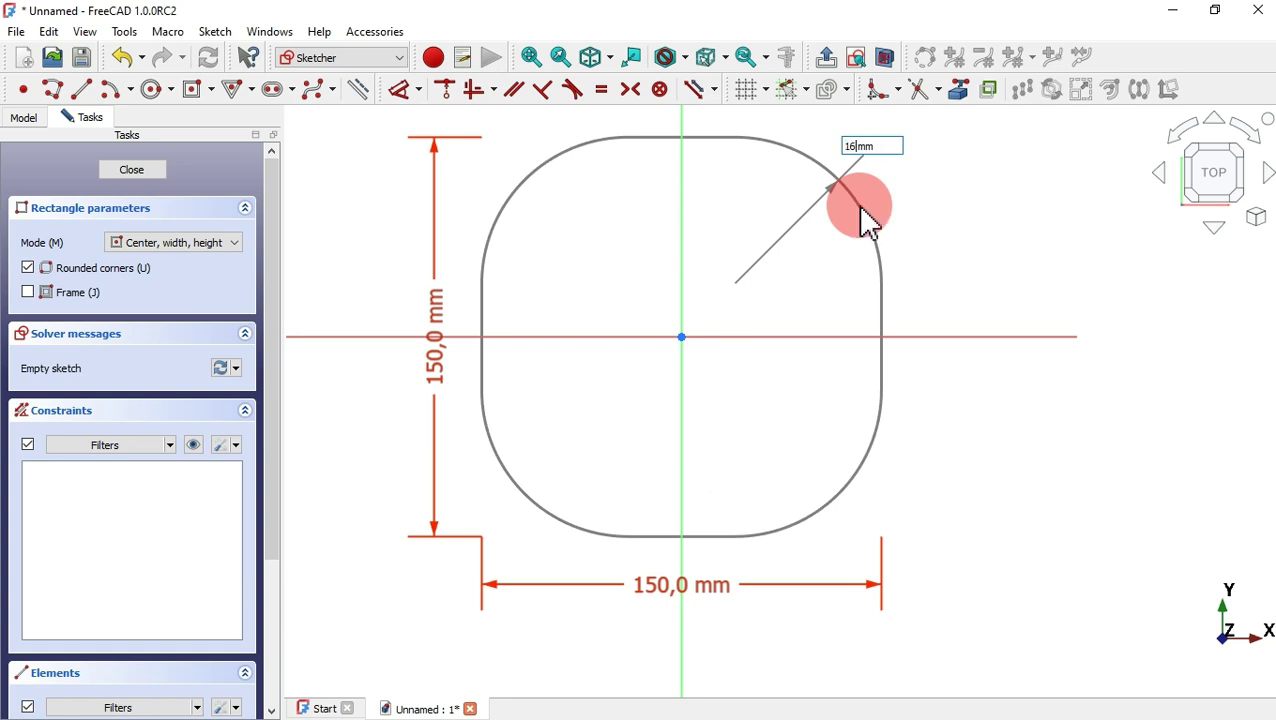
{"action": "key", "text": "Return"}
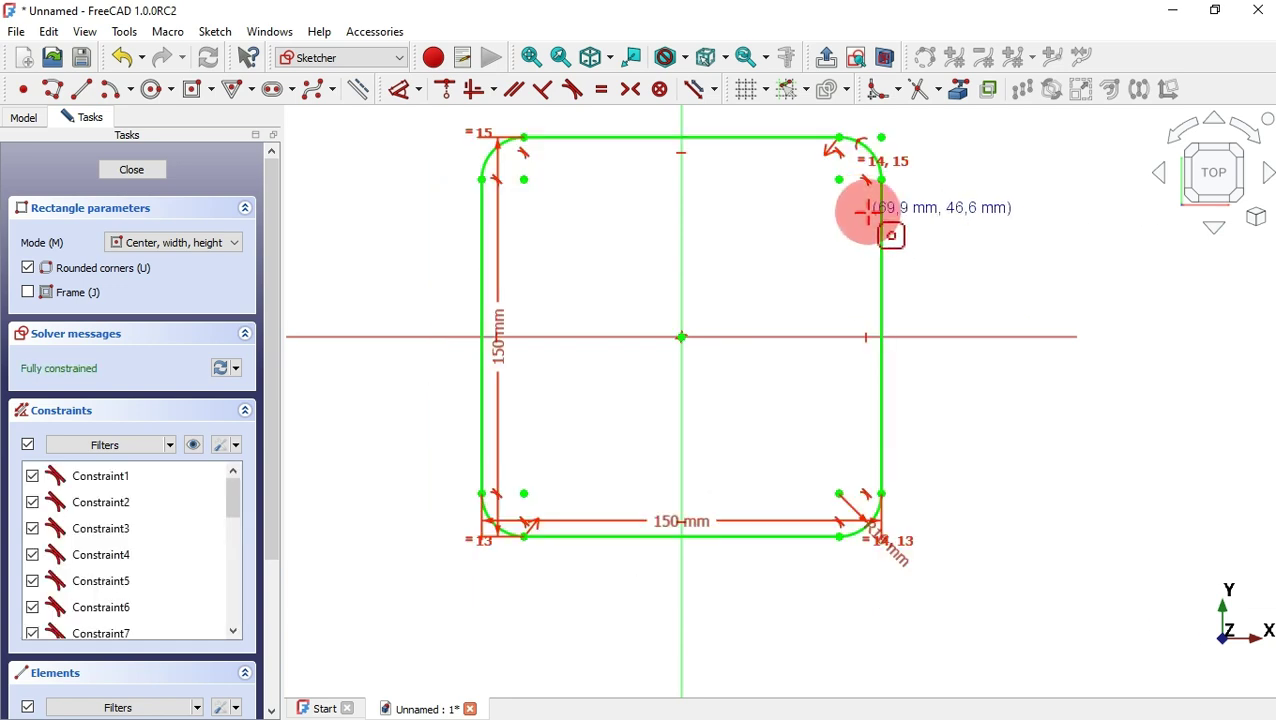
{"action": "left_click", "coordinate": [828, 57]}
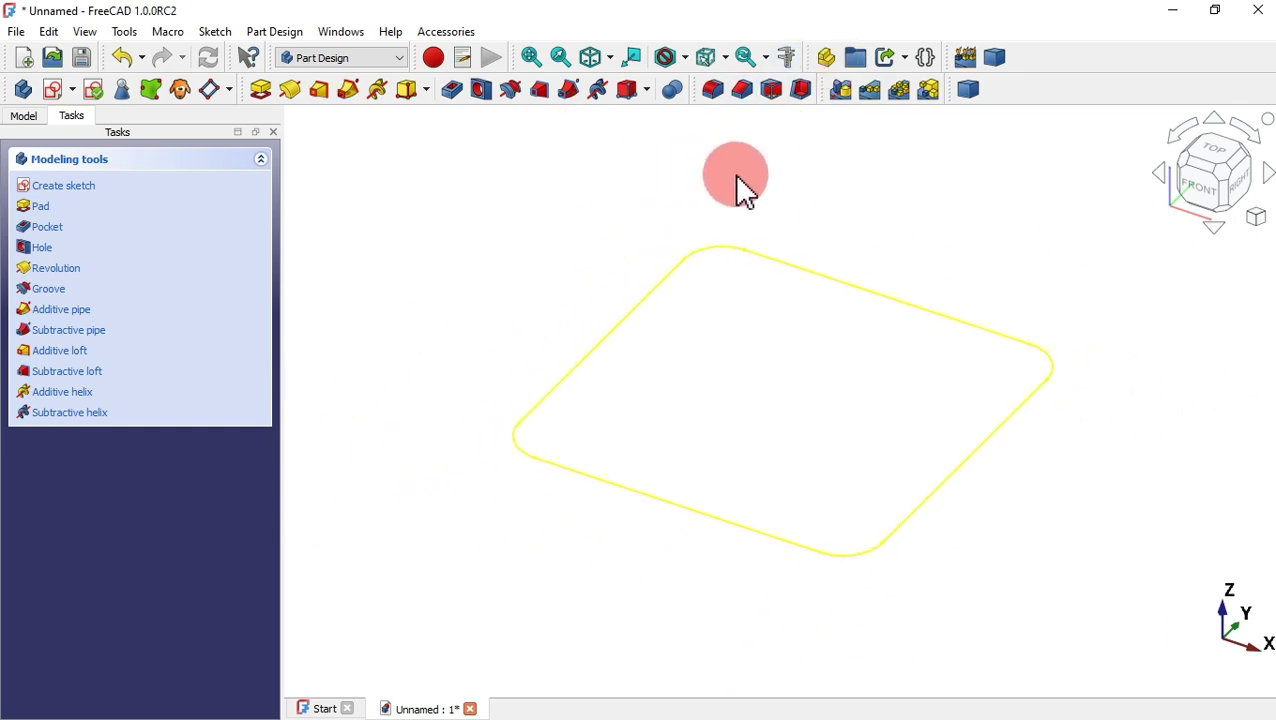
Pad the rounded square sketch to a length of 18 mm.
{"action": "left_click", "coordinate": [263, 87]}
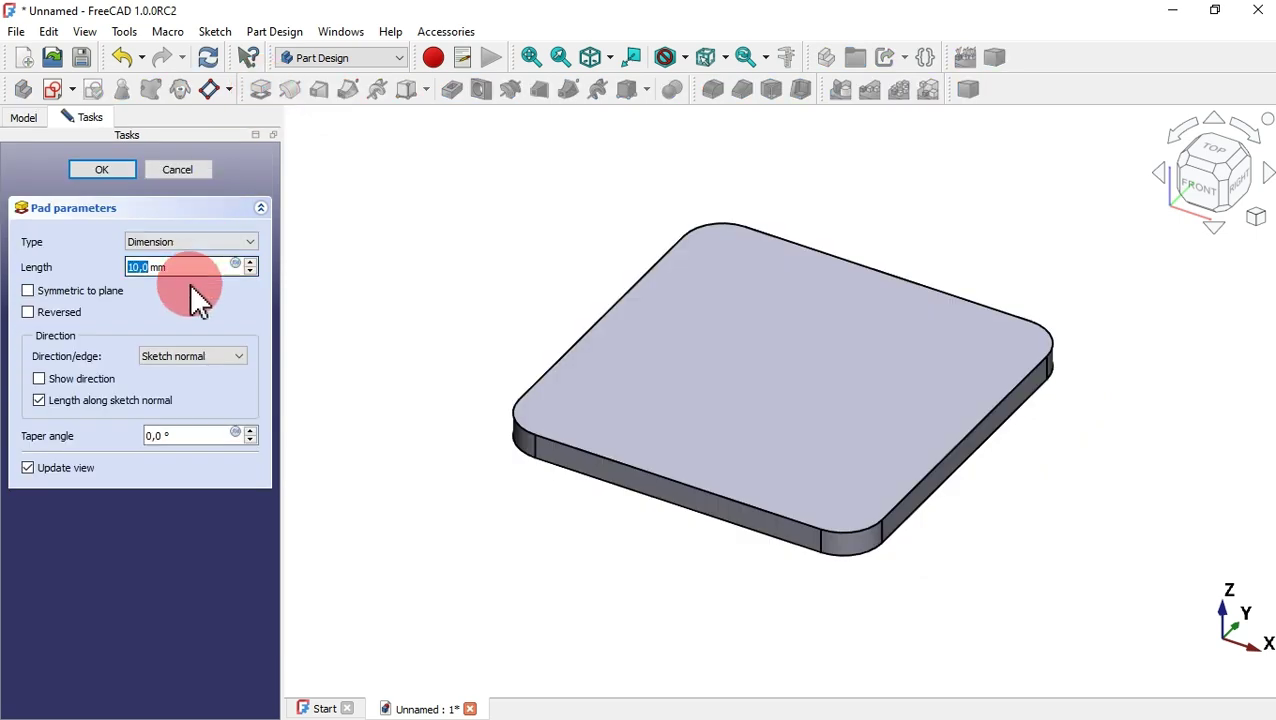
{"action": "left_click_drag", "start_coordinate": [191, 277], "coordinate": [75, 275]}
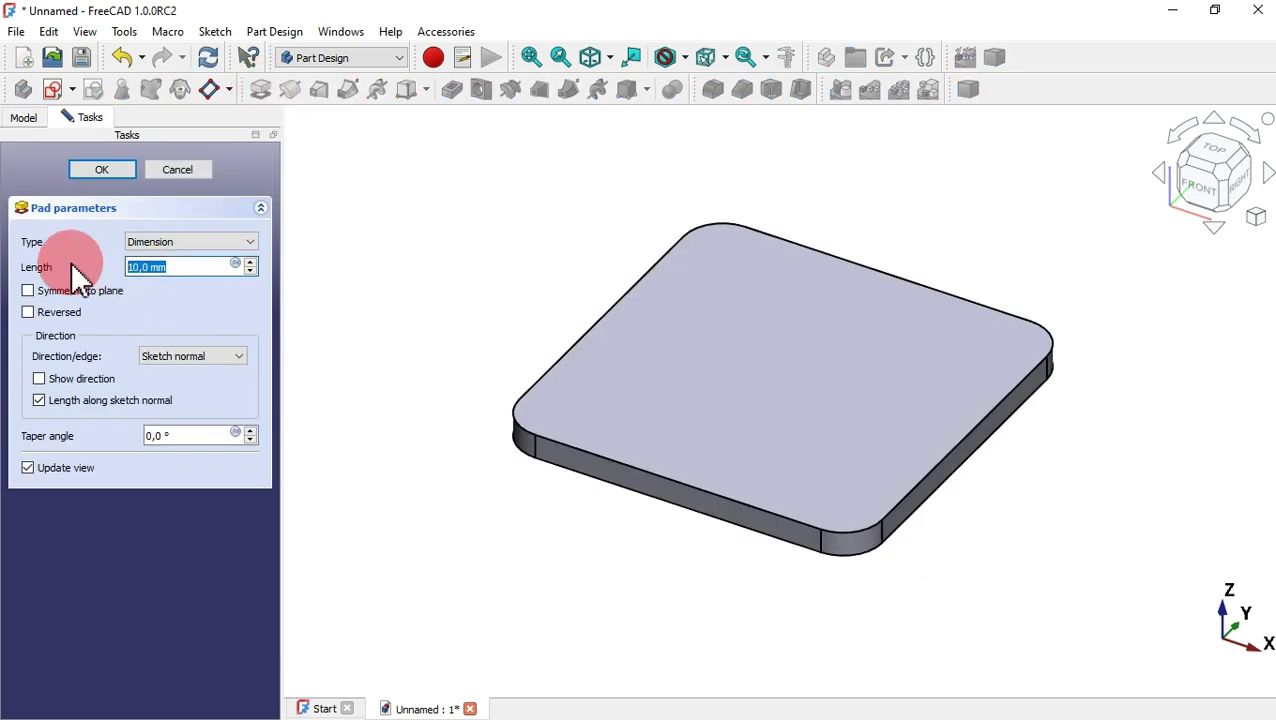
{"action": "type", "text": "18"}
{"action": "key", "text": "Return"}
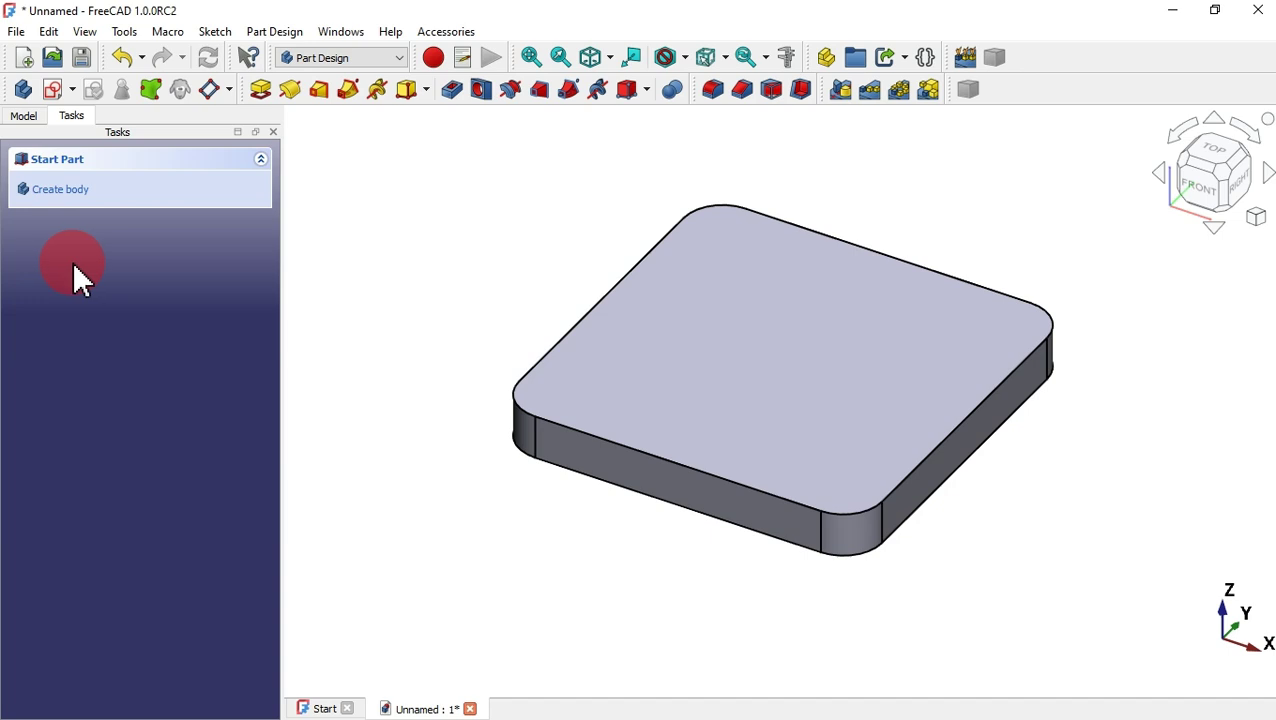
Start a sketch on the plate's top face and draw an equilateral triangle centred on the origin with one vertex on the vertical axis.
{"action": "left_click", "coordinate": [658, 338]}
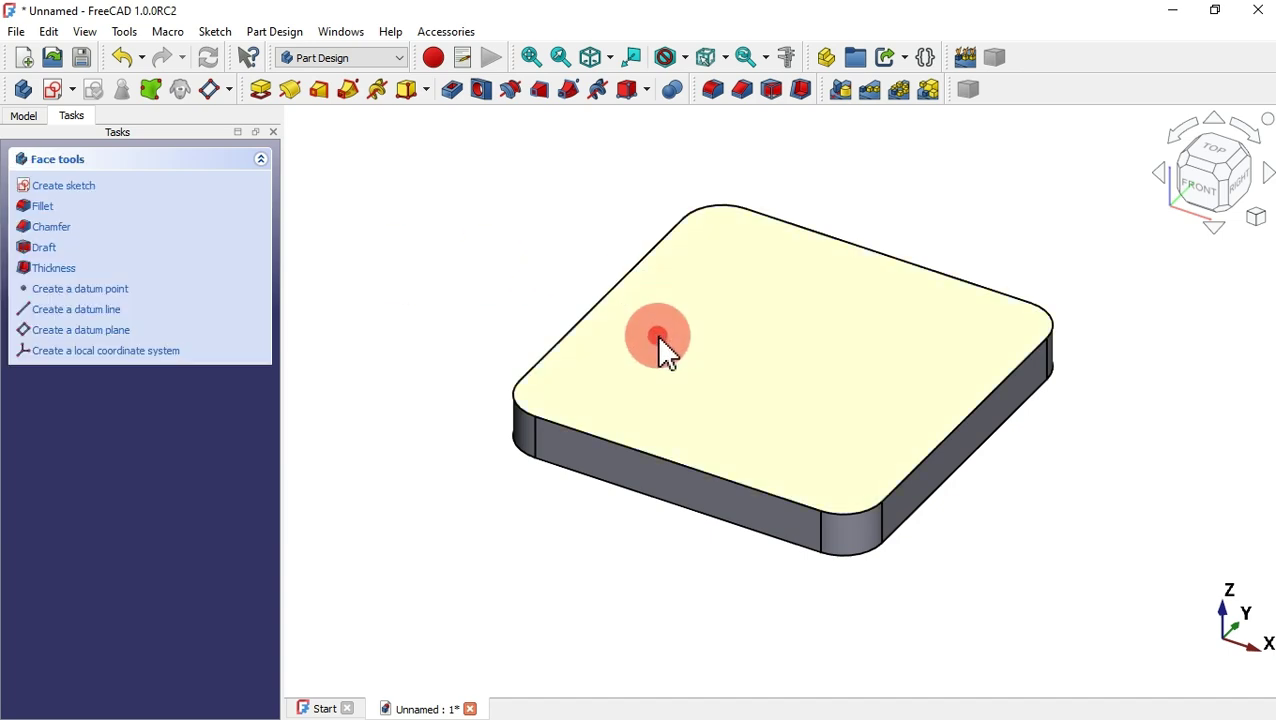
{"action": "left_click", "coordinate": [53, 89]}
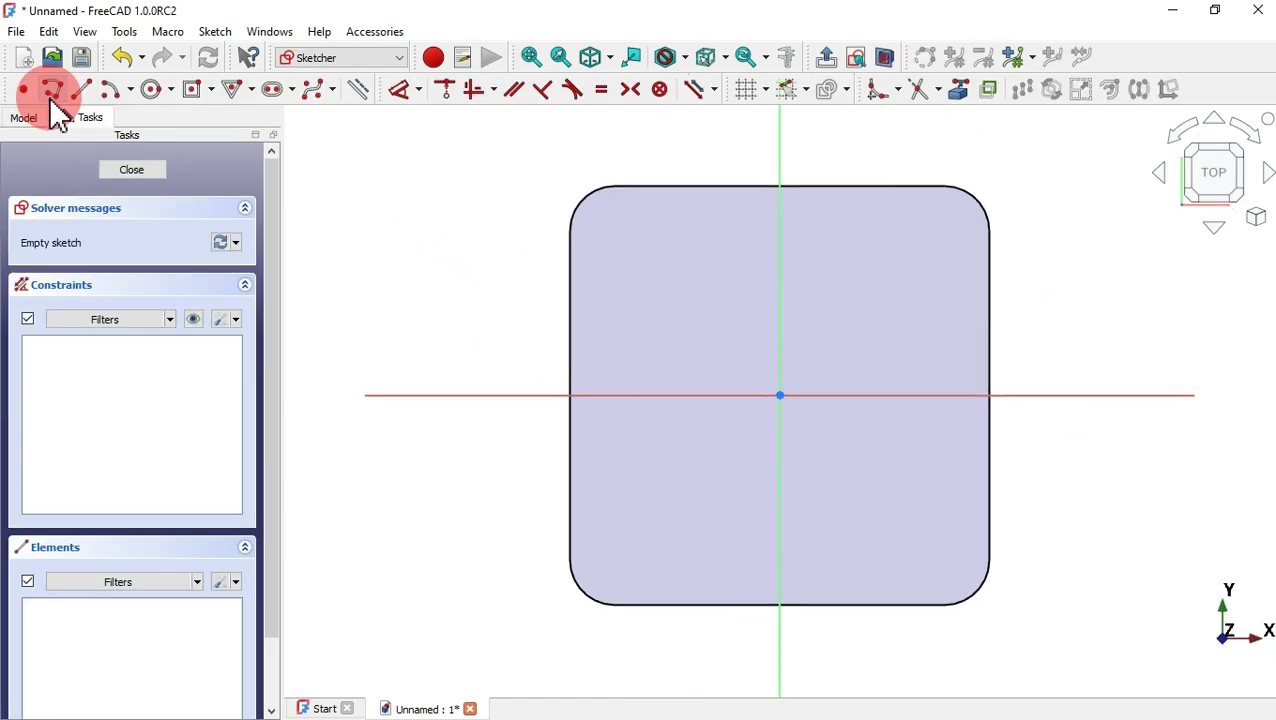
{"action": "left_click", "coordinate": [257, 93]}
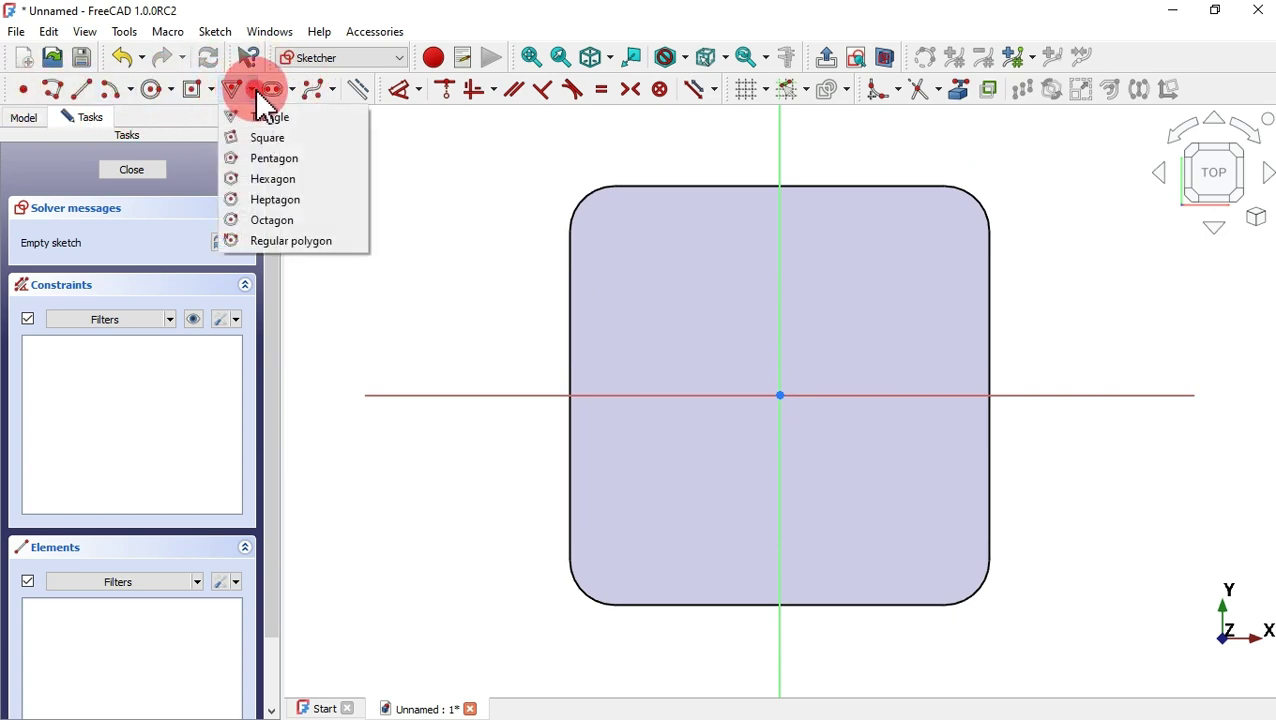
{"action": "left_click", "coordinate": [335, 130]}
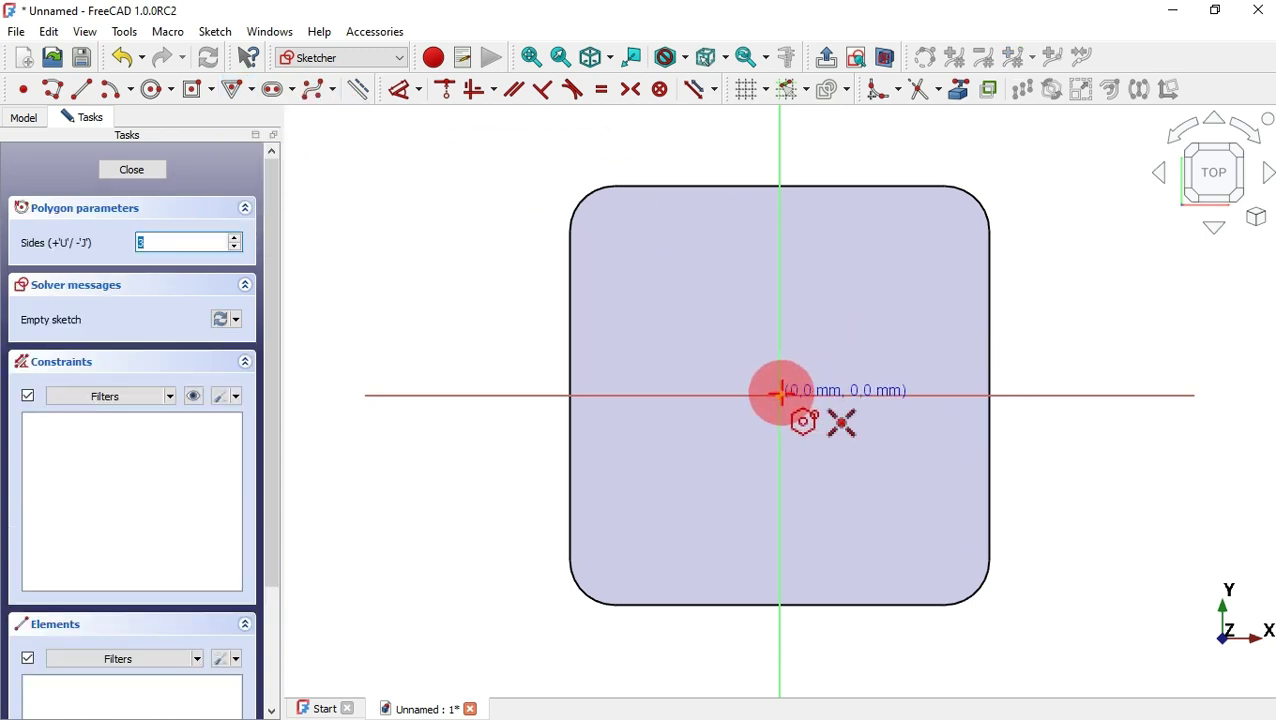
{"action": "left_click", "coordinate": [781, 393]}
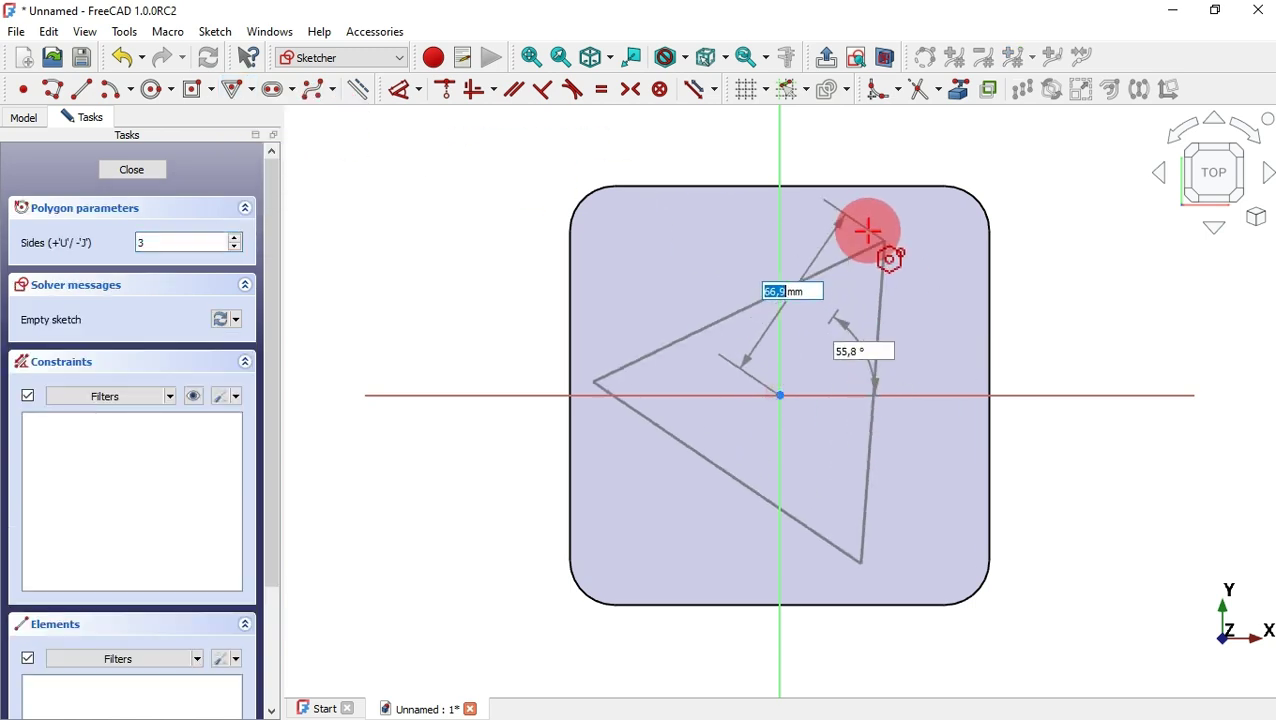
{"action": "left_click", "coordinate": [781, 210]}
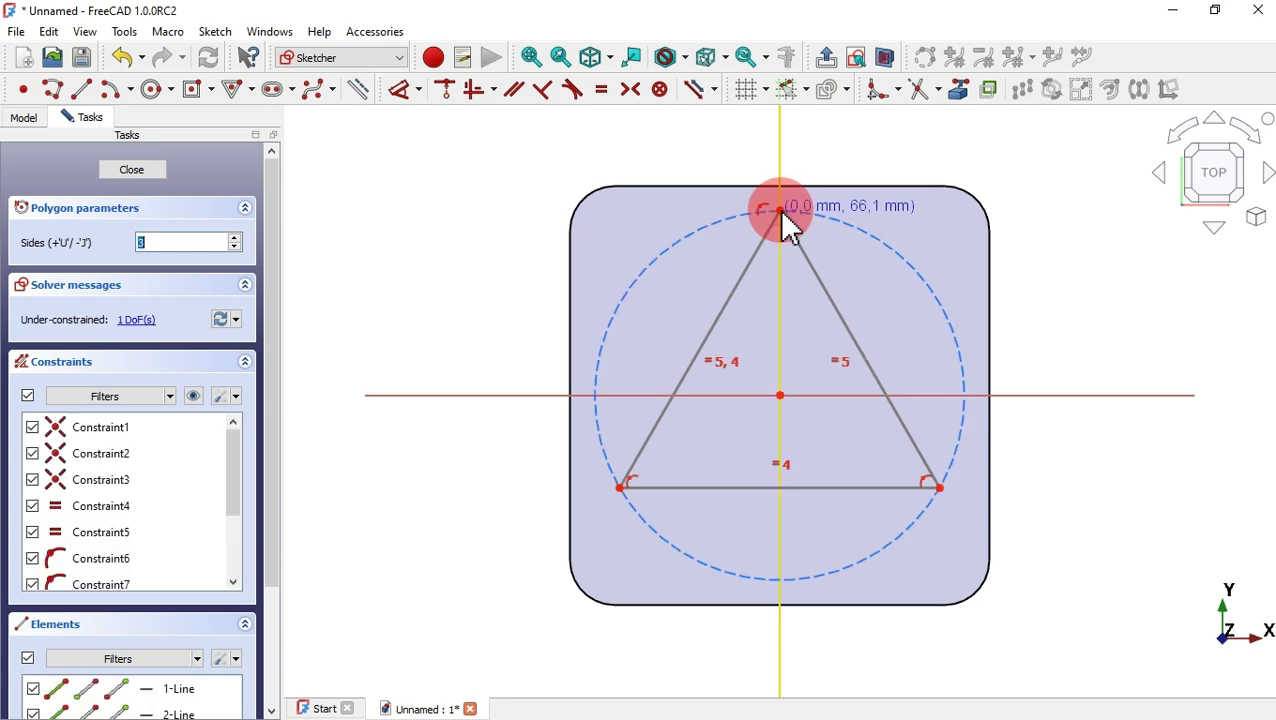
{"action": "key", "text": "Escape"}
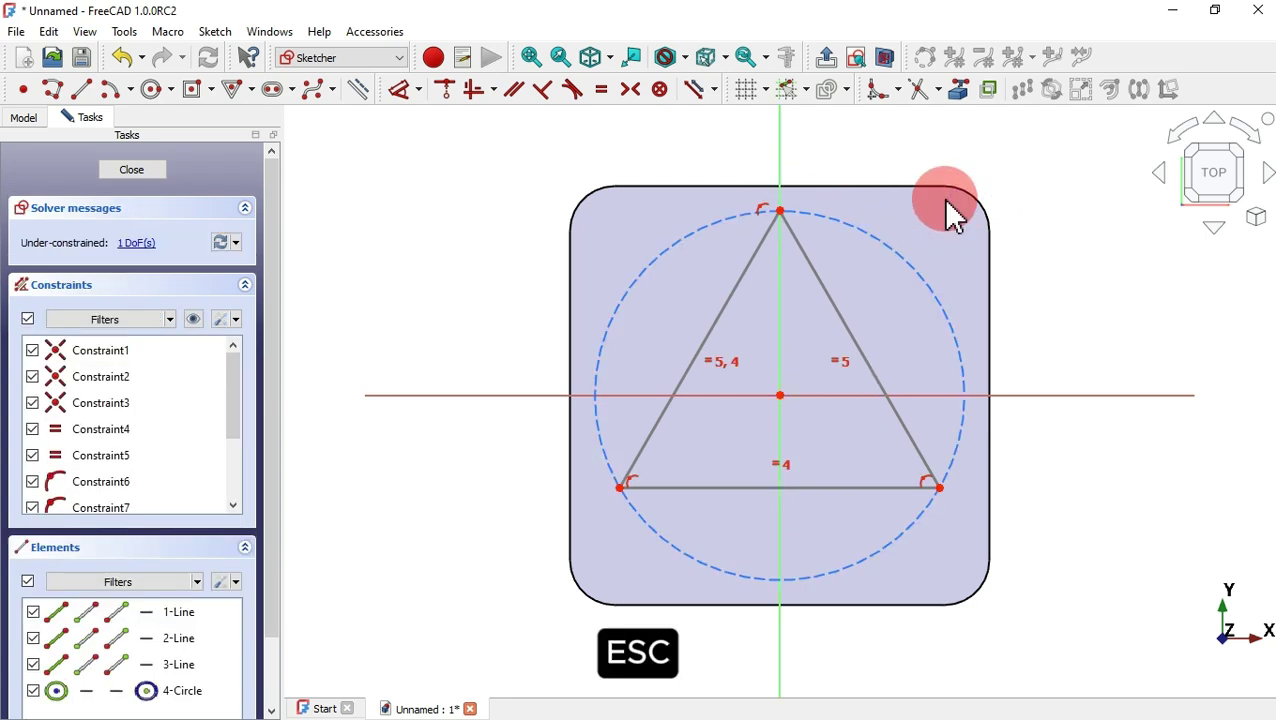
Dimension the triangle's construction circle to a diameter of 150 mm and close the sketch.
{"action": "left_click", "coordinate": [406, 95]}
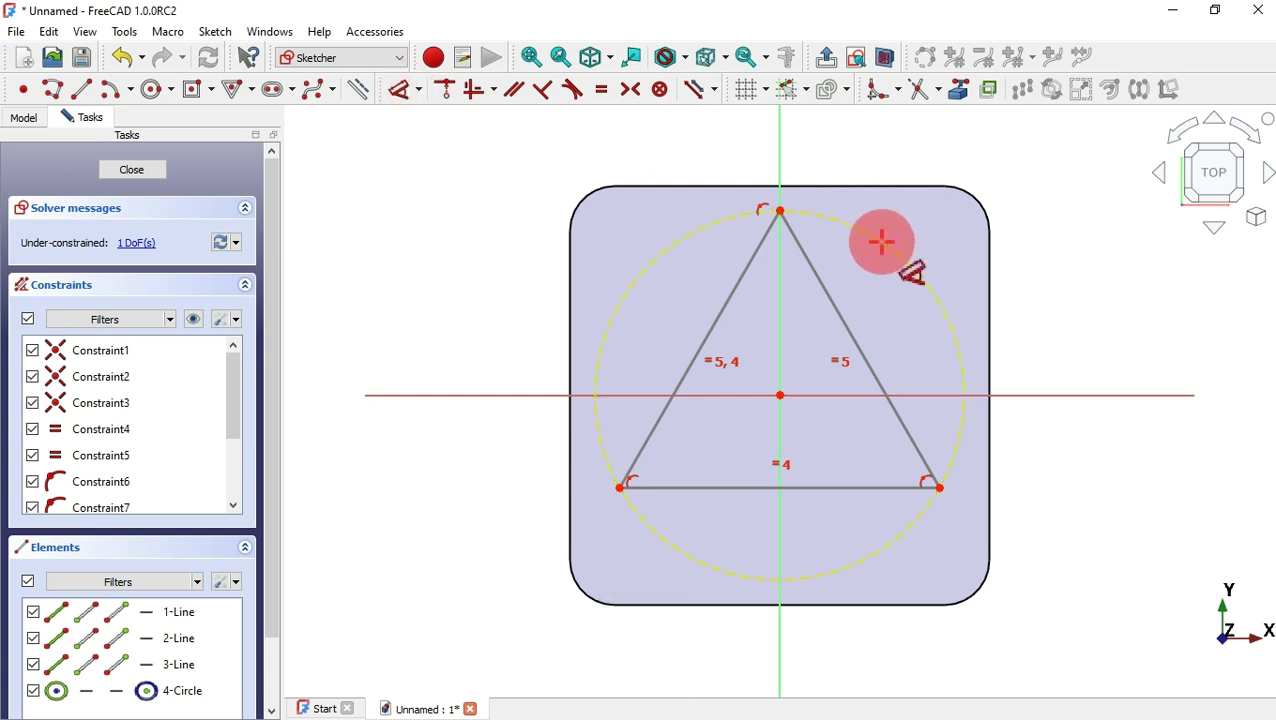
{"action": "left_click", "coordinate": [882, 241]}
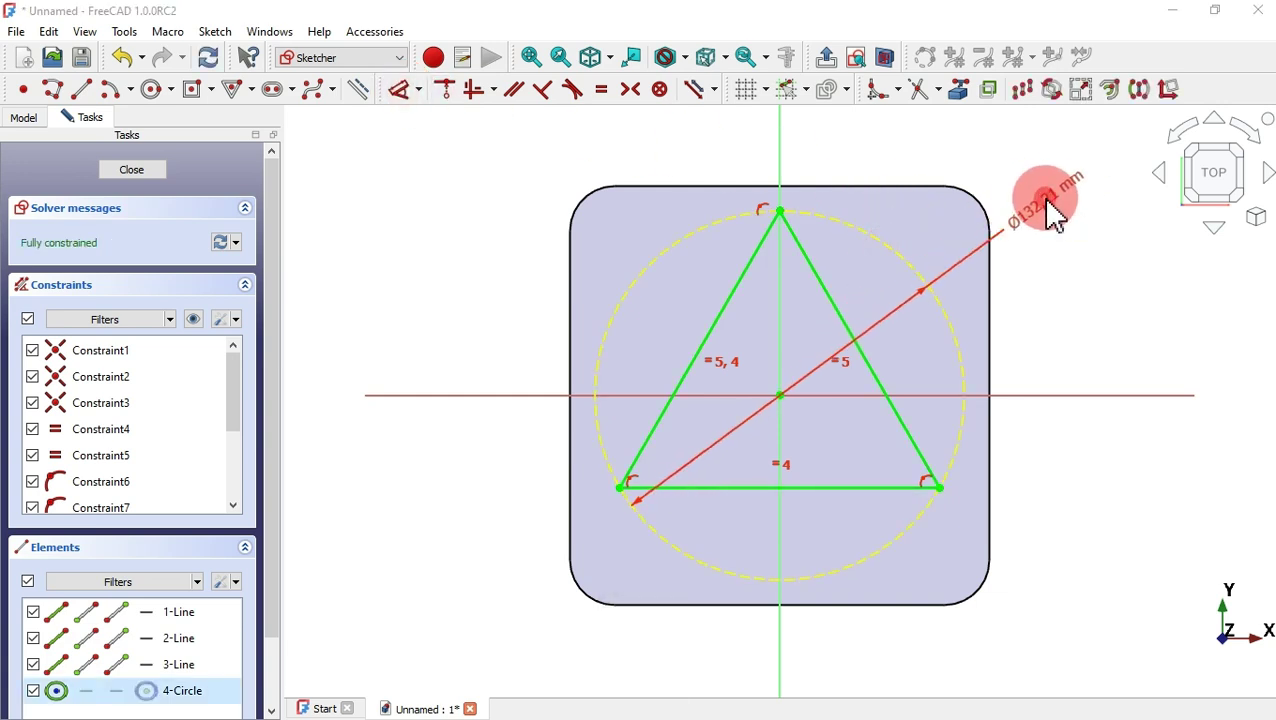
{"action": "left_click", "coordinate": [1047, 205]}
{"action": "type", "text": "150"}
{"action": "key", "text": "Return"}
{"action": "key", "text": "Escape"}
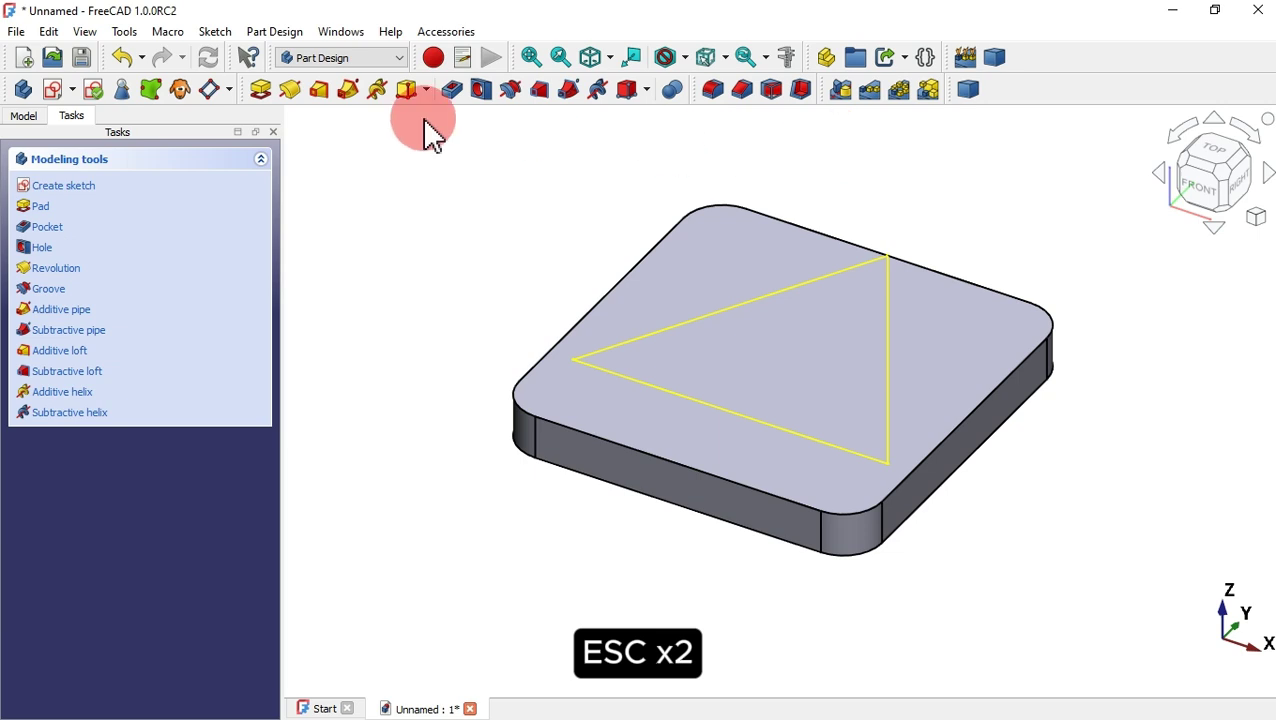
Pad the triangle sketch to a length of 30 mm.
{"action": "left_click", "coordinate": [268, 93]}
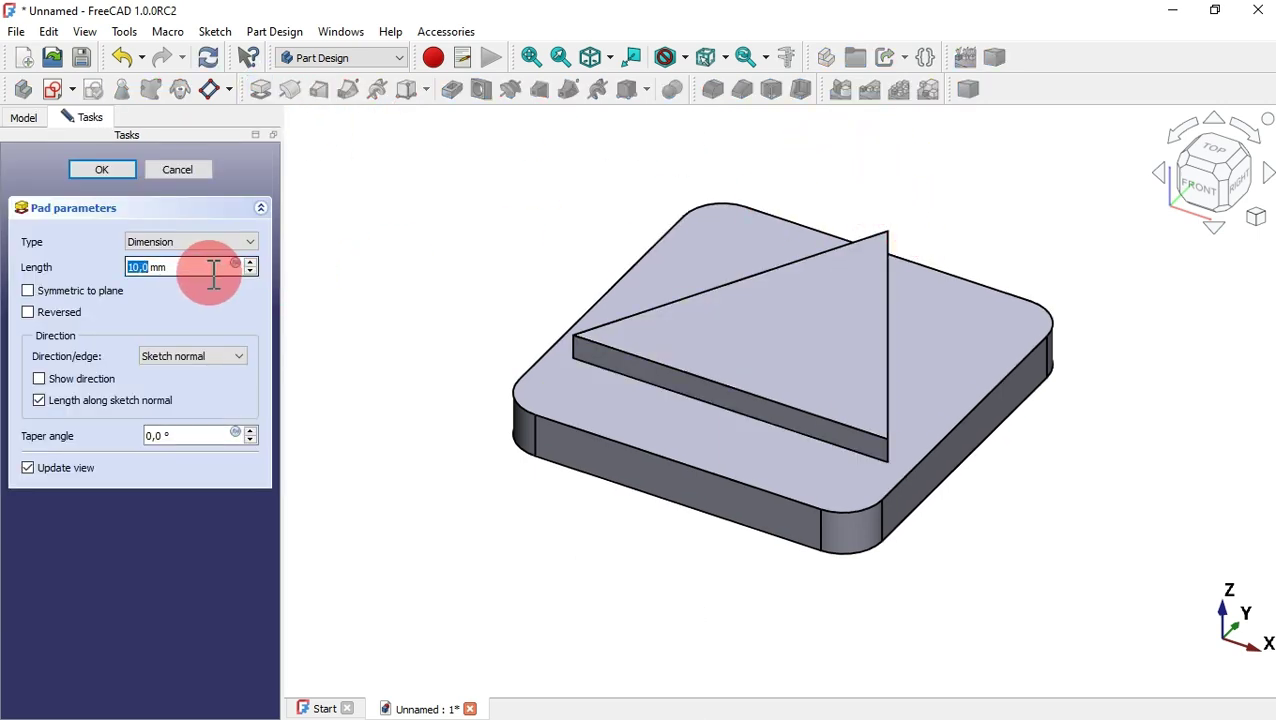
{"action": "left_click_drag", "start_coordinate": [210, 268], "coordinate": [20, 265]}
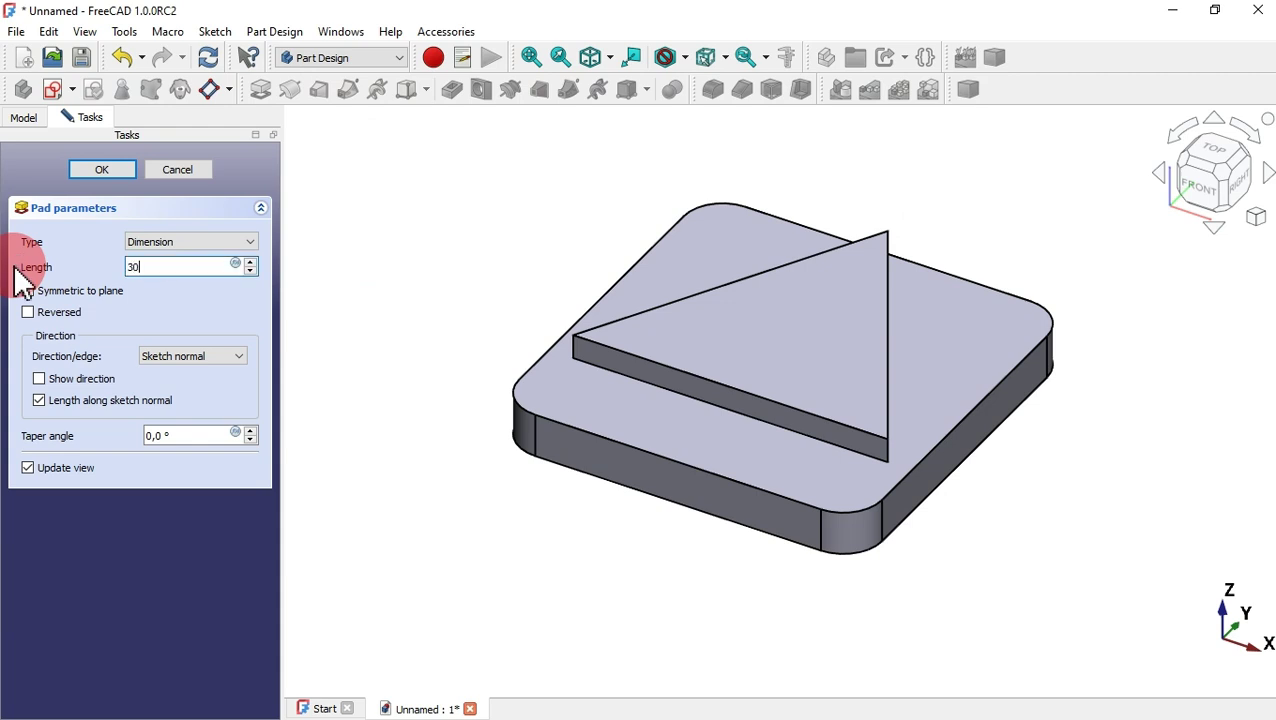
{"action": "key", "text": "Return"}
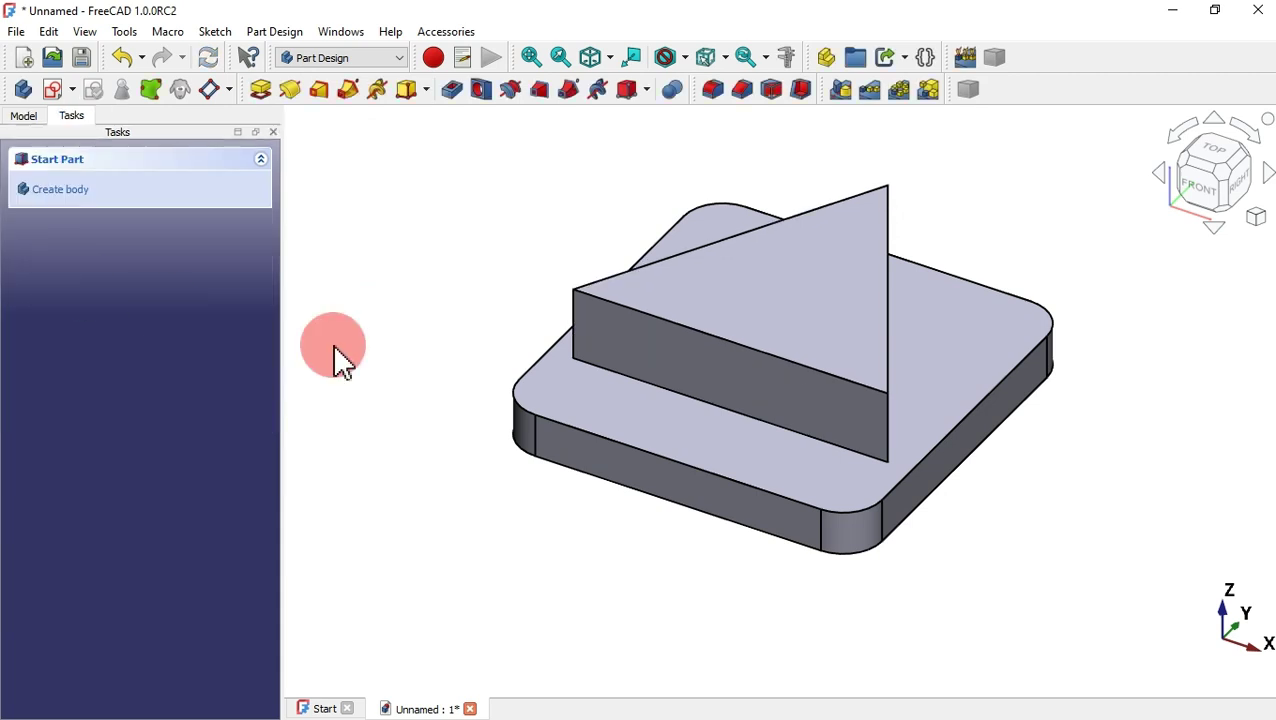
Fillet the three vertical edges of the triangular block with a radius of 16 mm.
{"action": "left_click", "coordinate": [575, 325]}
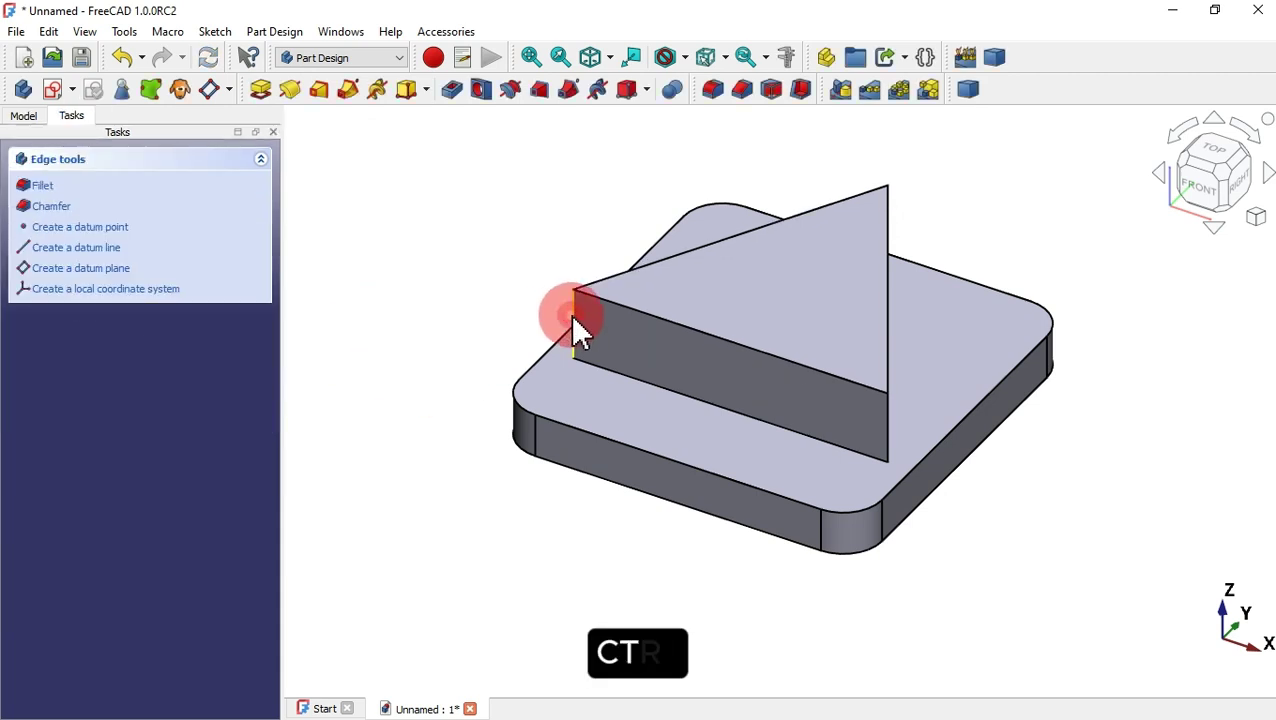
{"action": "left_click", "coordinate": [888, 423], "text": "ctrl"}
{"action": "left_click_drag", "start_coordinate": [1048, 464], "coordinate": [991, 251]}
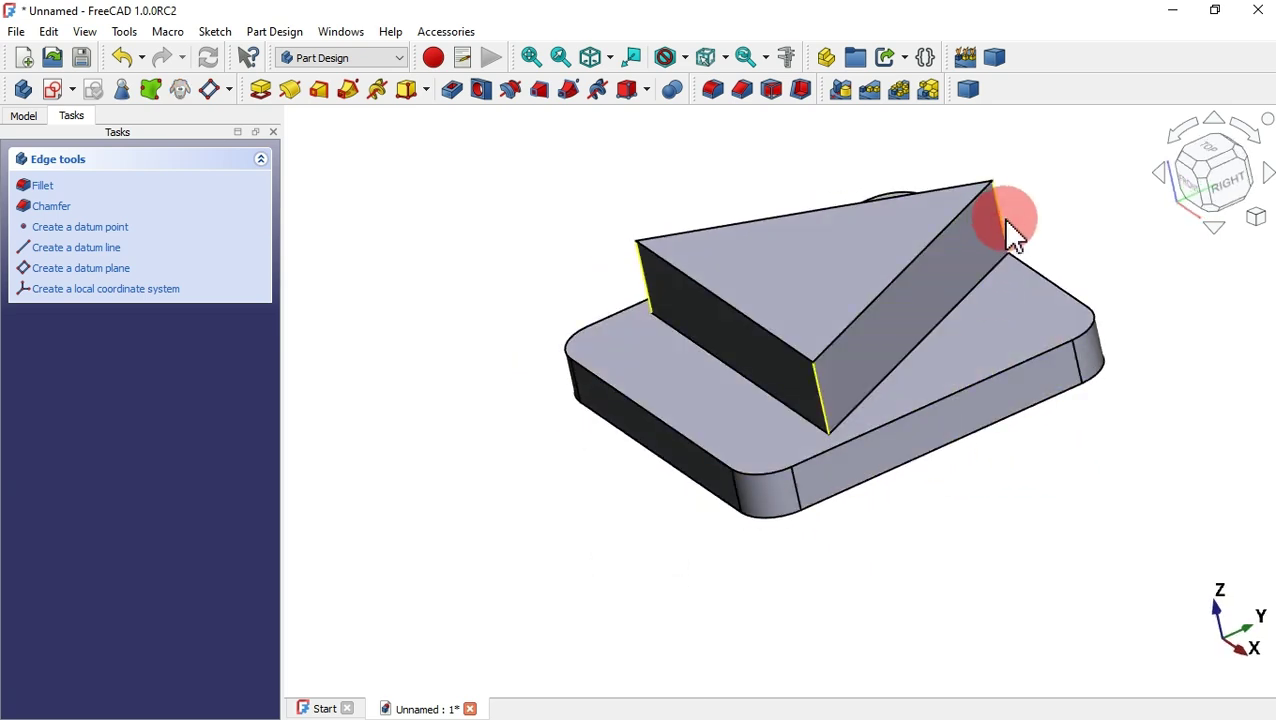
{"action": "key", "text": "Home"}
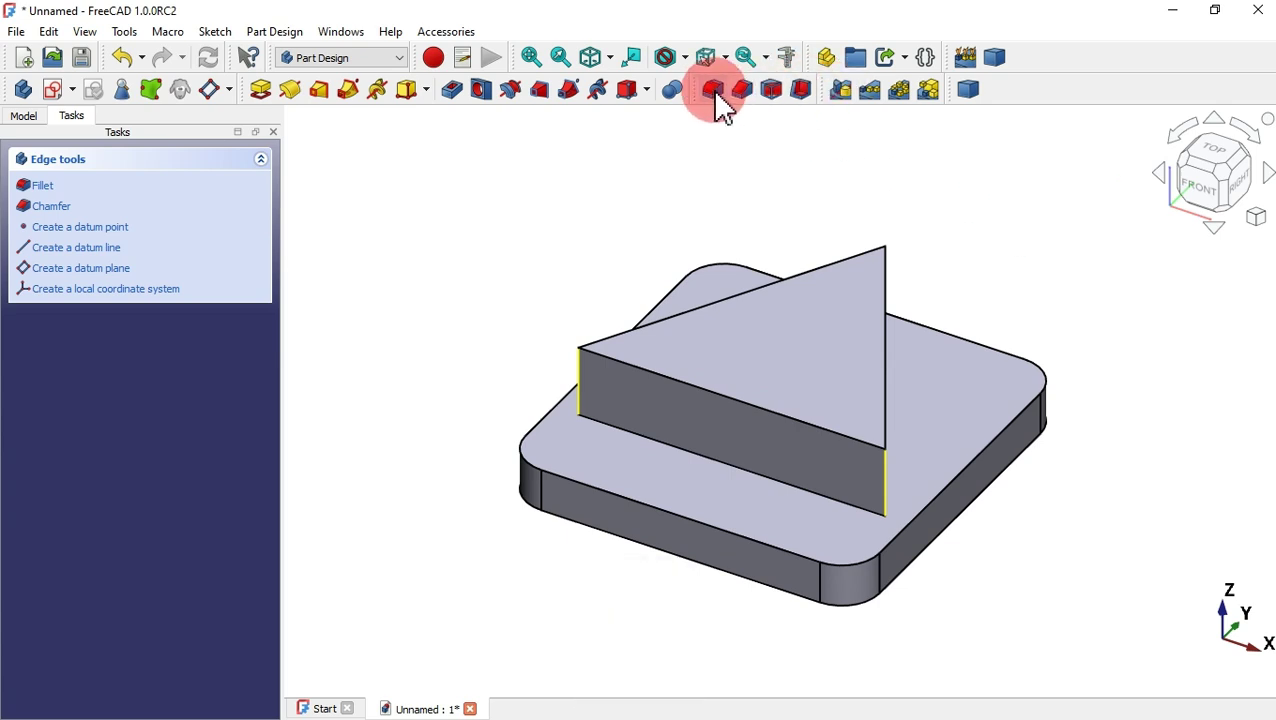
{"action": "left_click", "coordinate": [712, 89]}
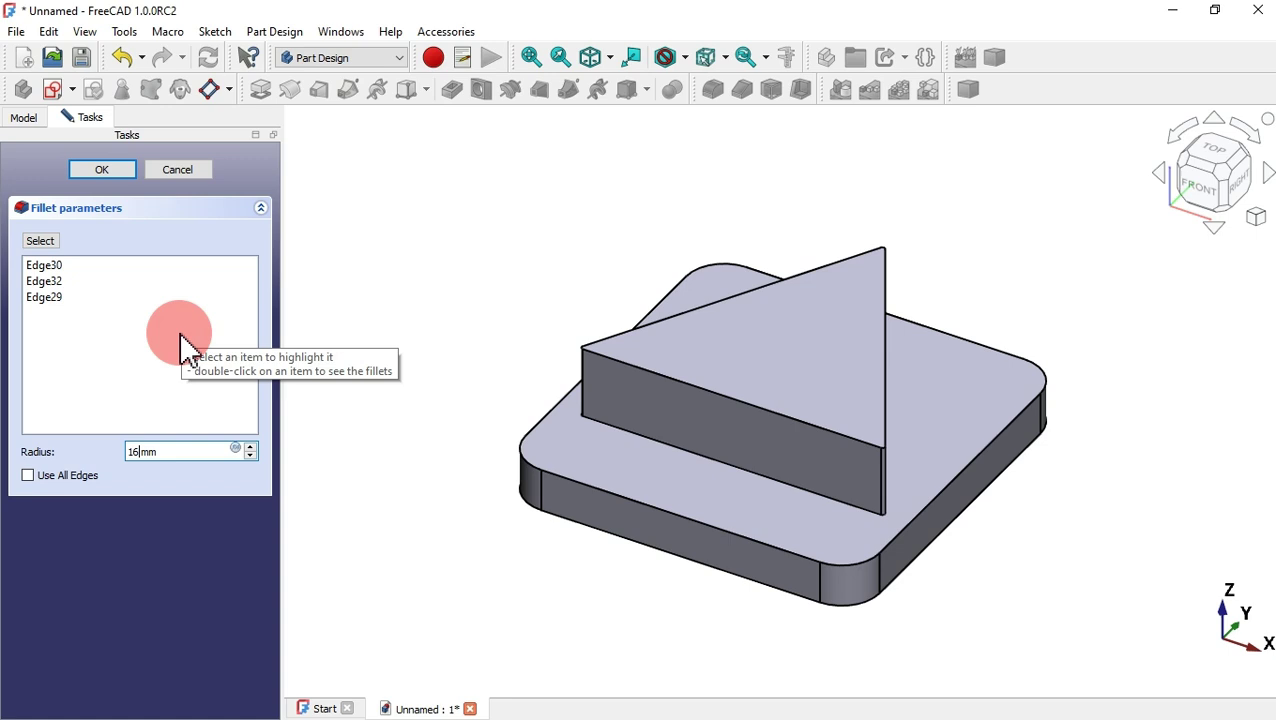
{"action": "left_click", "coordinate": [106, 172]}
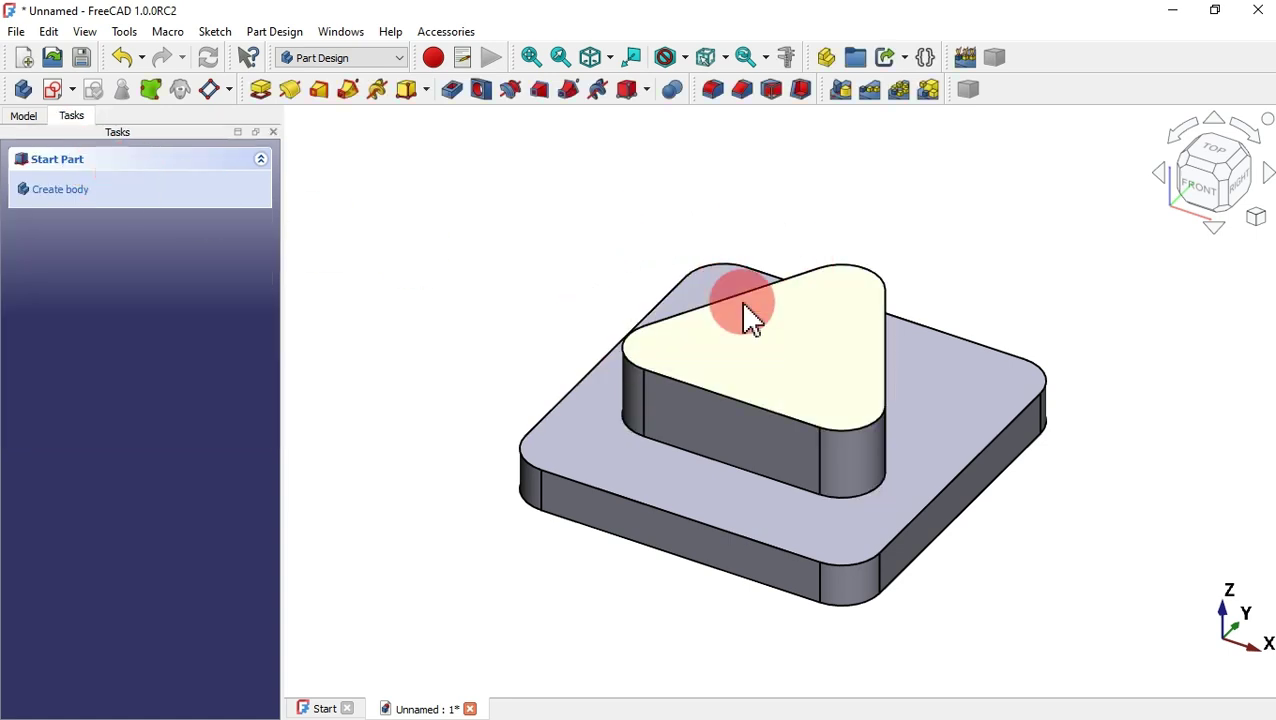
Start a sketch on the YZ-plane and project the triangular block's vertical side edge and the plate's adjacent outer top edge as external geometry.
{"action": "left_click", "coordinate": [55, 90]}
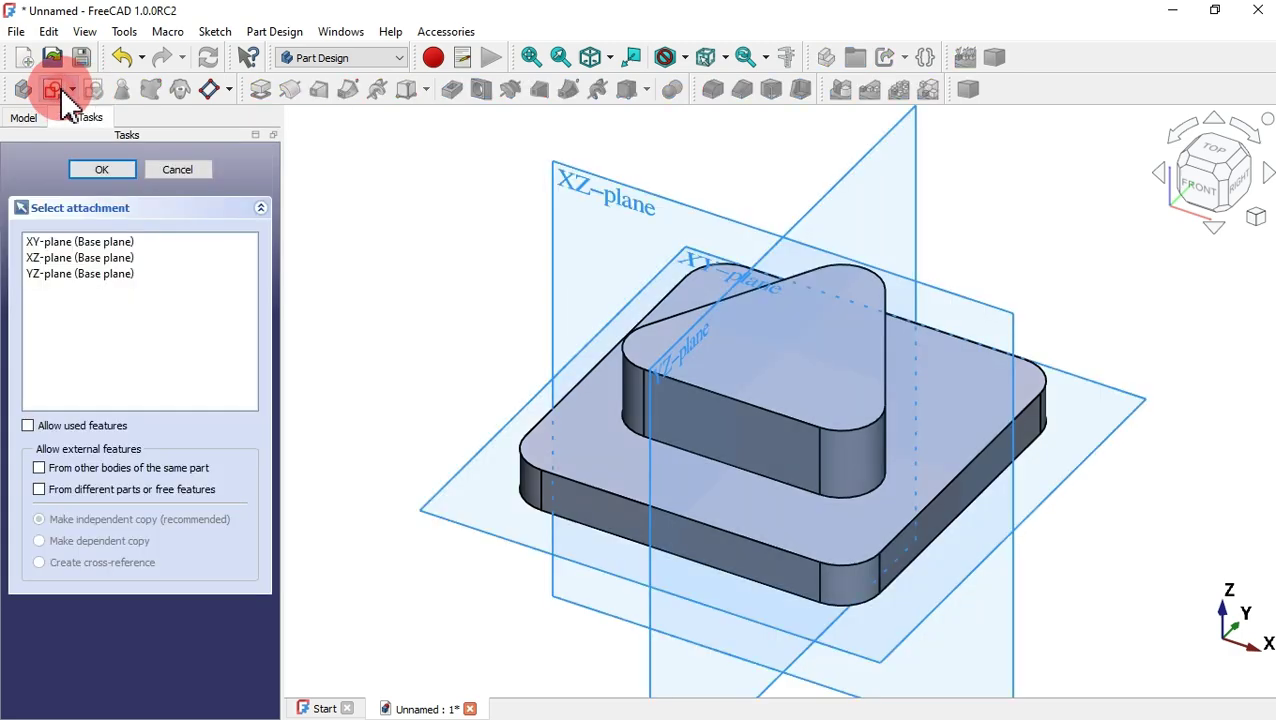
{"action": "left_click", "coordinate": [676, 362]}
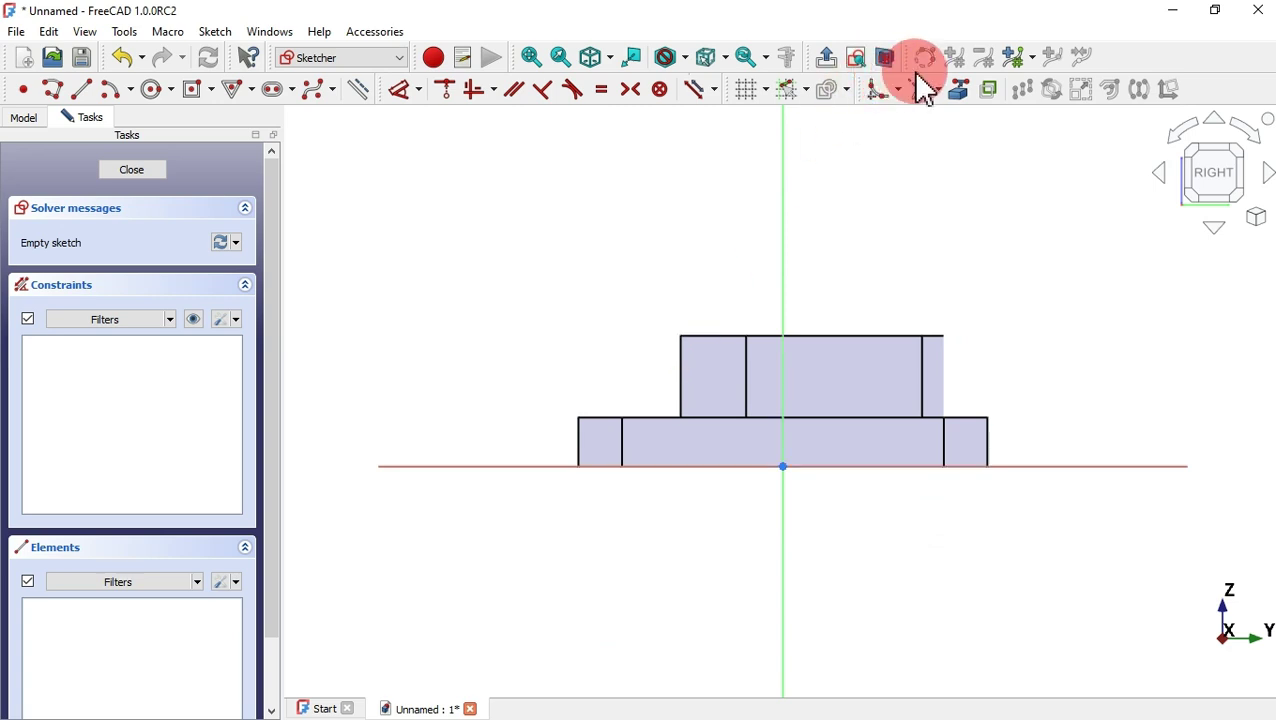
{"action": "left_click", "coordinate": [957, 91]}
{"action": "scroll", "coordinate": [677, 300], "scroll_direction": "up", "scroll_amount": 2}
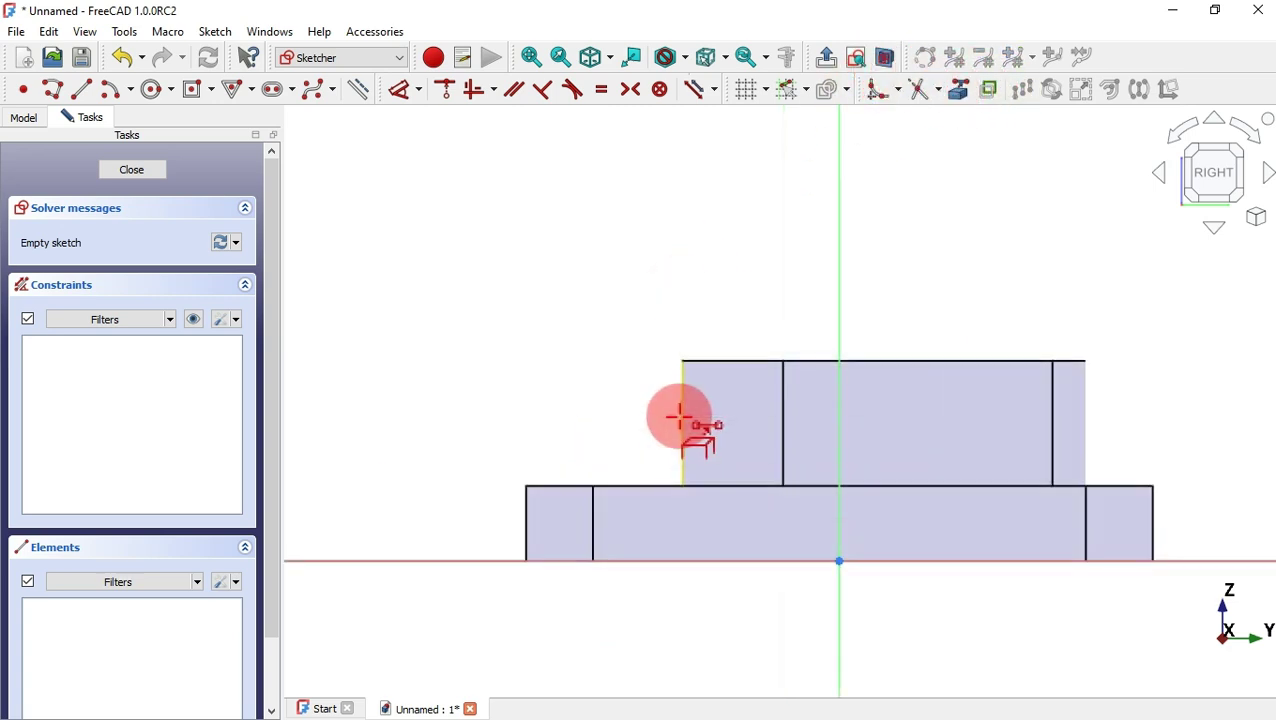
{"action": "left_click", "coordinate": [681, 418]}
{"action": "left_click", "coordinate": [547, 487]}
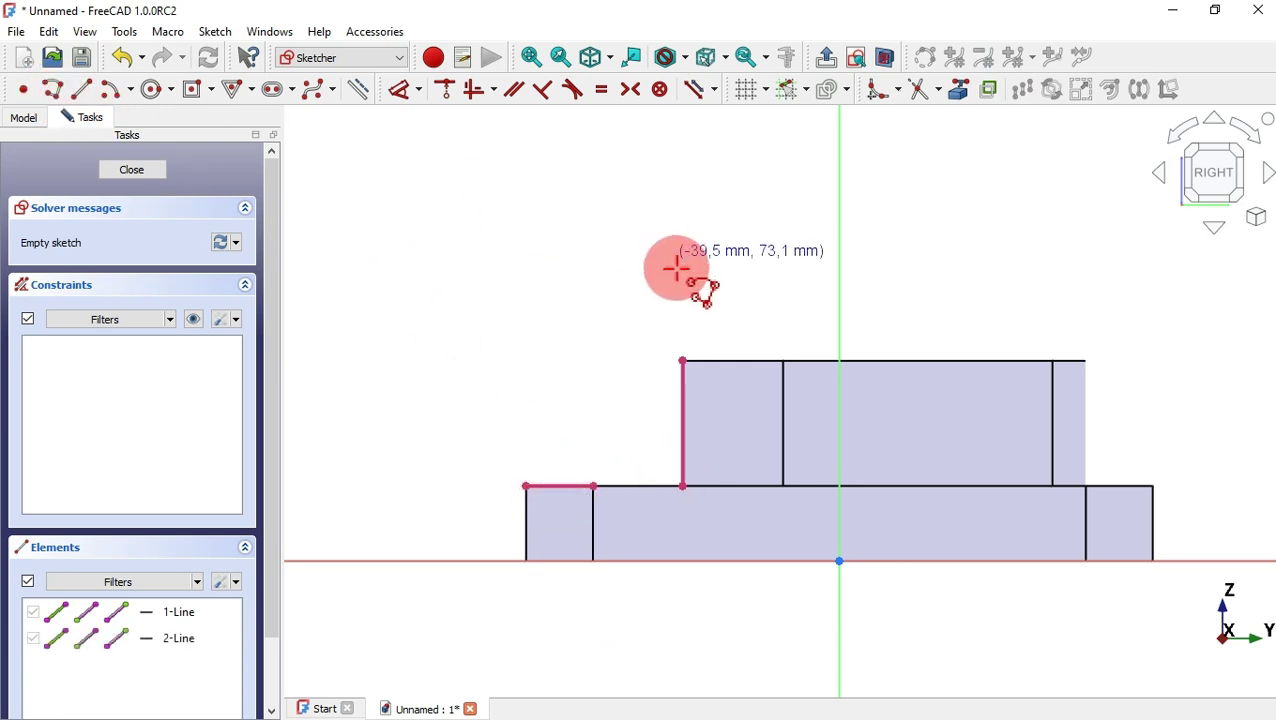
Draw a closed triangular rib profile joining the block's top corner, the plate's outer top edge and the block's base, and close the sketch.
{"action": "left_click", "coordinate": [682, 360]}
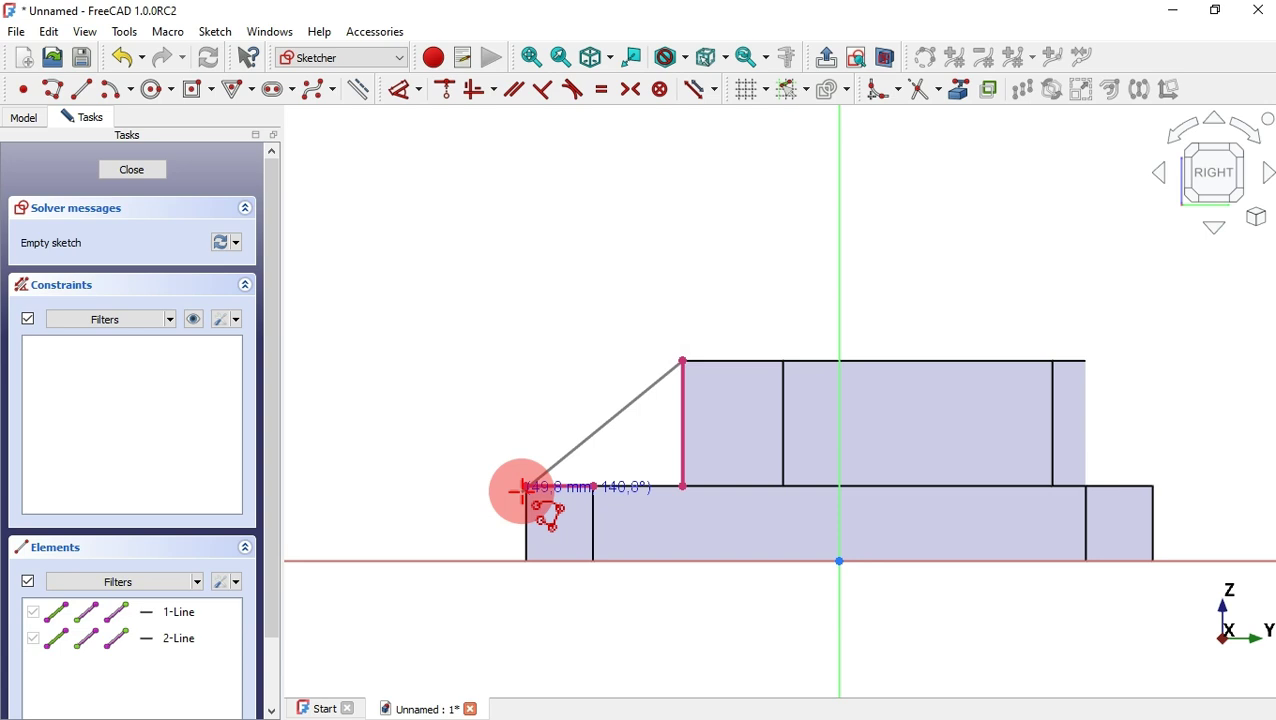
{"action": "left_click", "coordinate": [524, 486]}
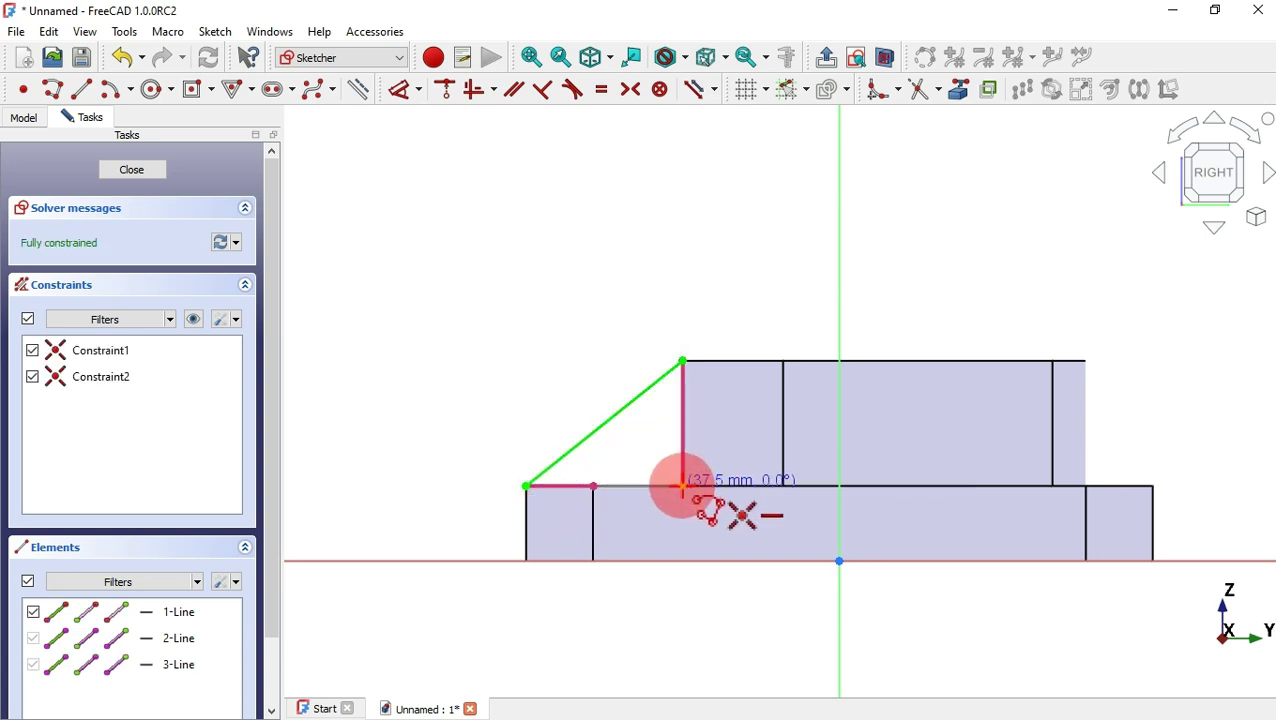
{"action": "left_click", "coordinate": [682, 486]}
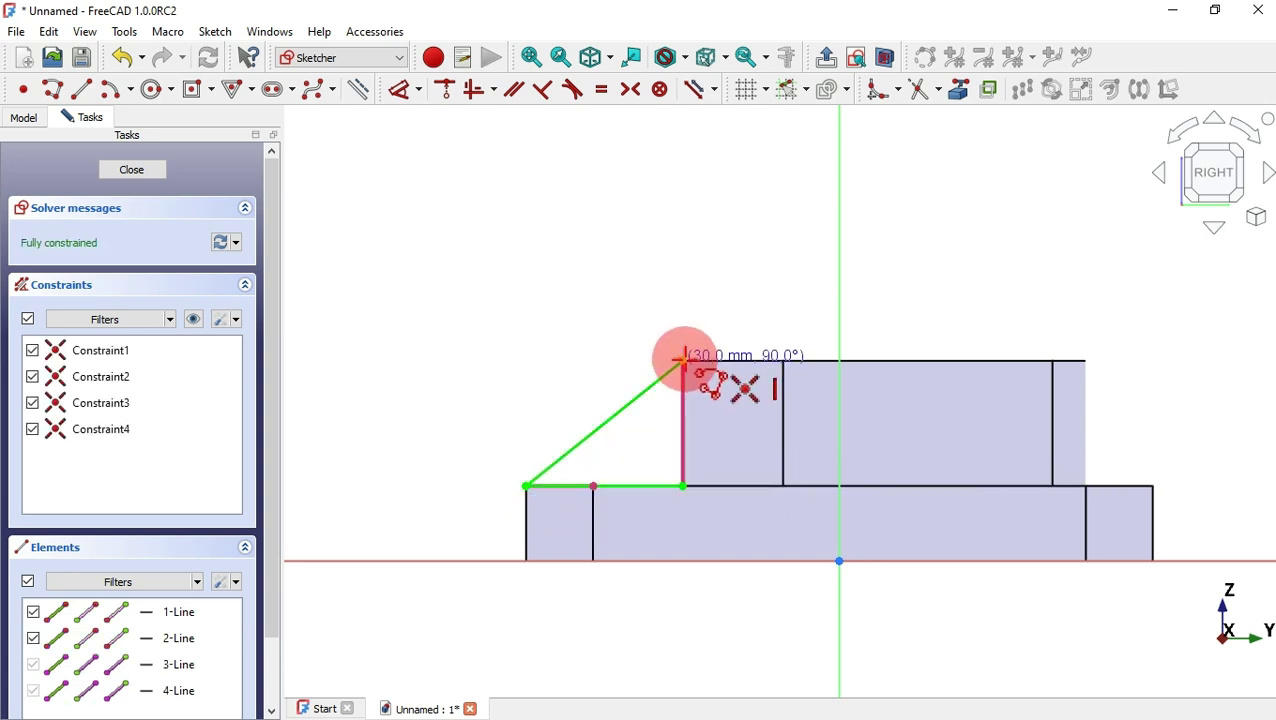
{"action": "left_click", "coordinate": [682, 359]}
{"action": "key", "text": "Escape"}
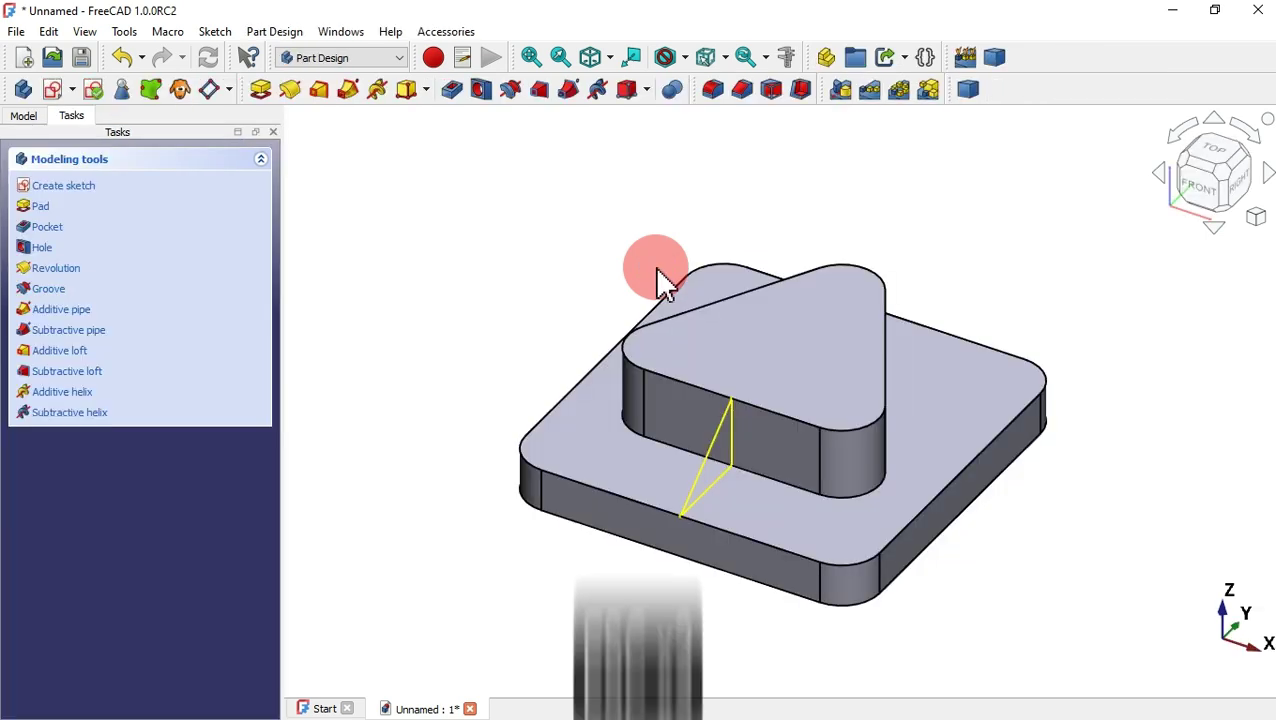
Pad the rib profile symmetrically to the sketch plane with a length of 42 mm.
{"action": "left_click", "coordinate": [265, 95]}
{"action": "left_click", "coordinate": [88, 290]}
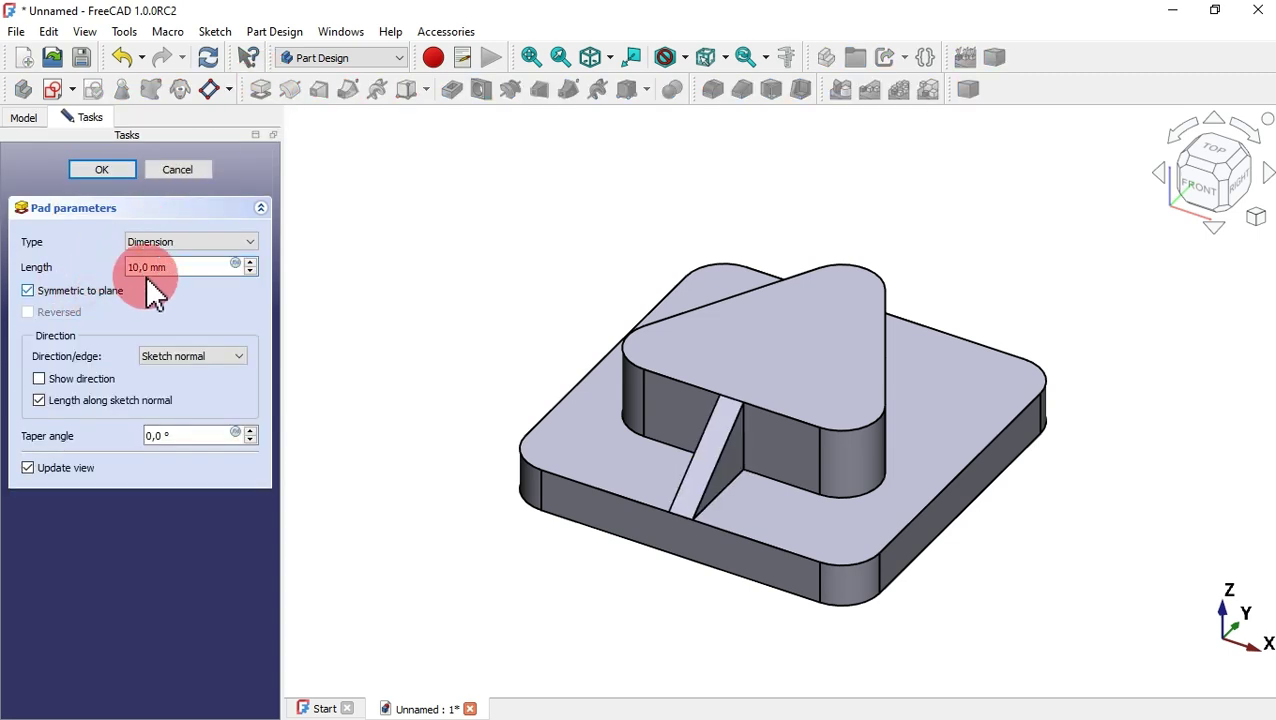
{"action": "left_click_drag", "start_coordinate": [188, 268], "coordinate": [92, 266]}
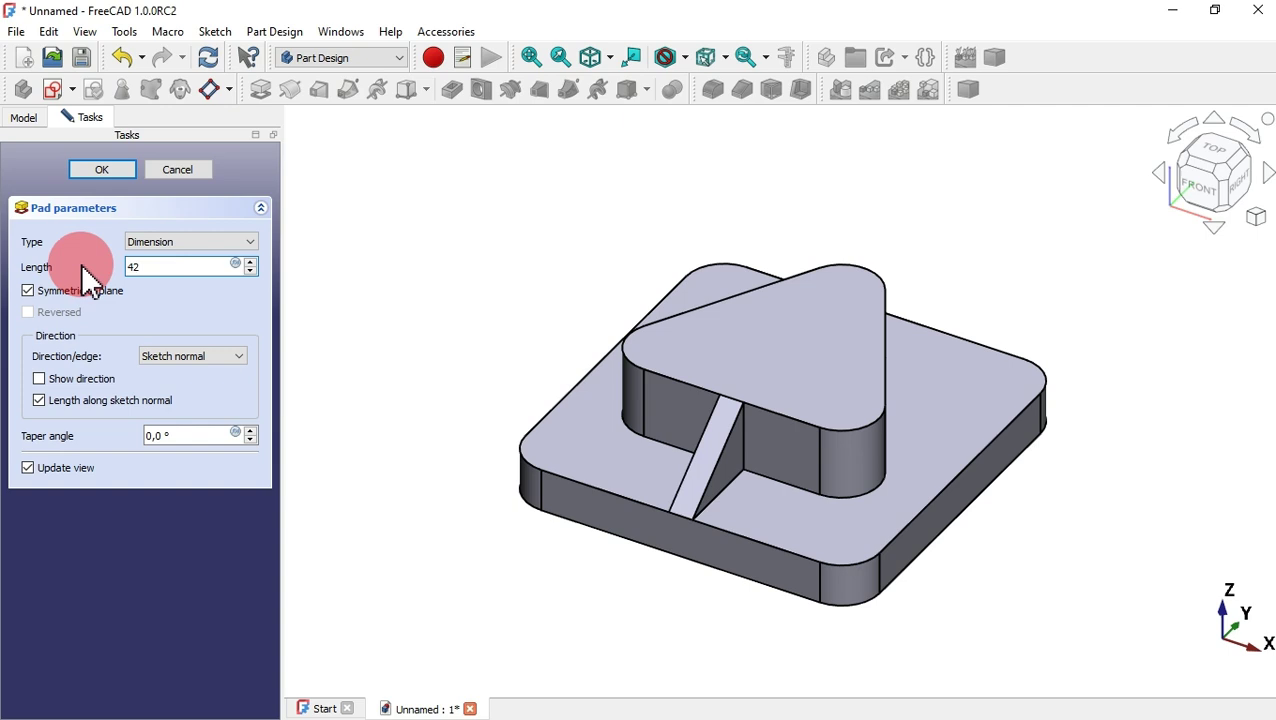
{"action": "type", "text": "42"}
{"action": "key", "text": "Return"}
Start a sketch on the triangular block's top face and project the plate's four rounded corner arcs as external geometry.
{"action": "left_click", "coordinate": [744, 357]}
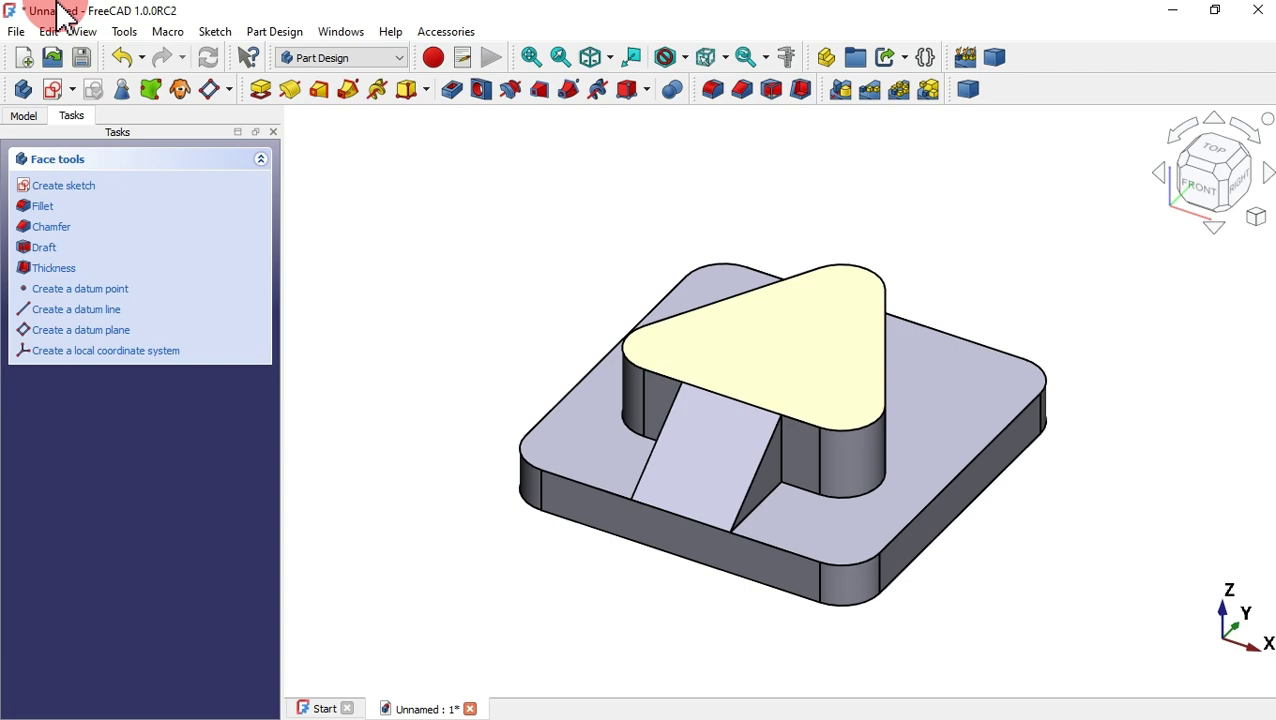
{"action": "left_click", "coordinate": [50, 87]}
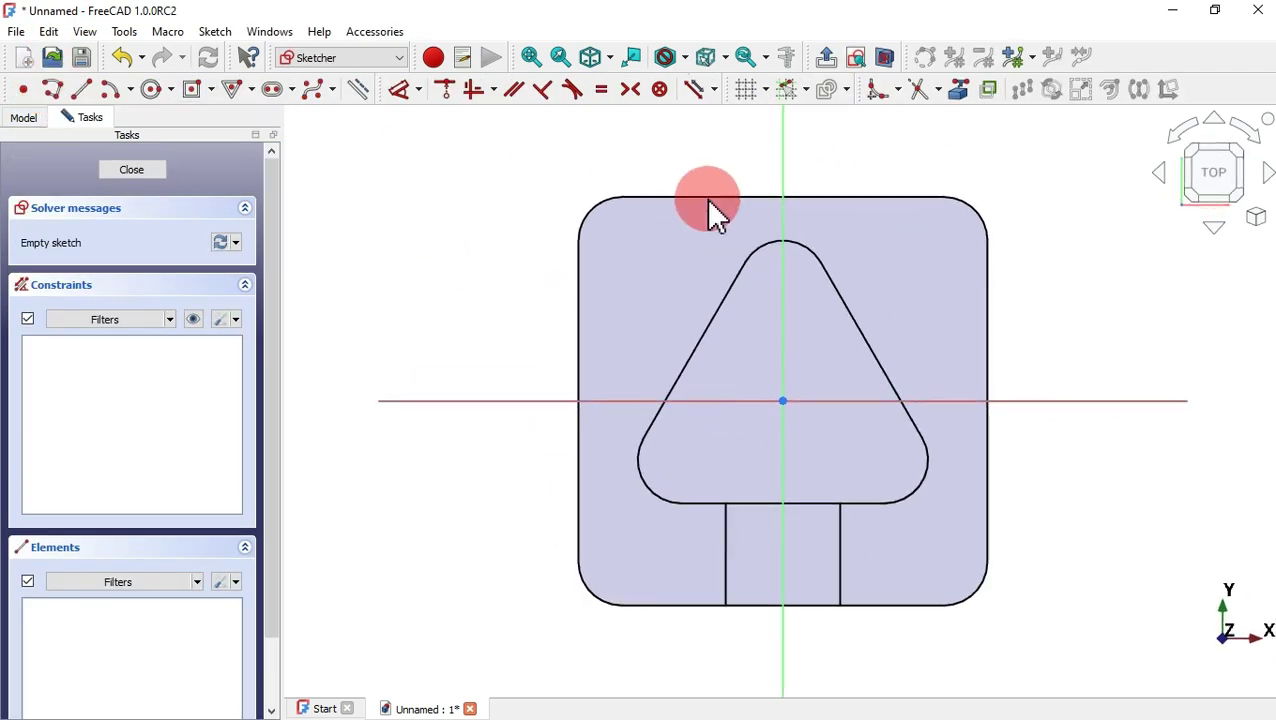
{"action": "left_click", "coordinate": [961, 98]}
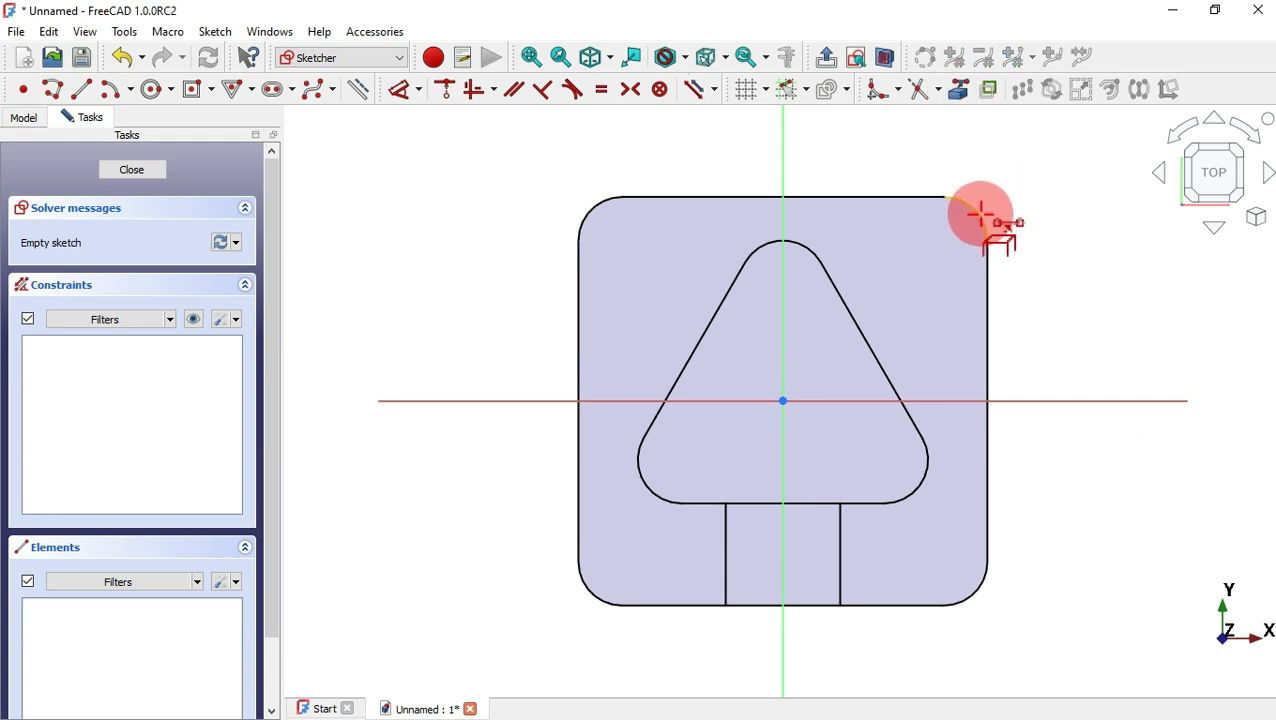
{"action": "left_click", "coordinate": [979, 212]}
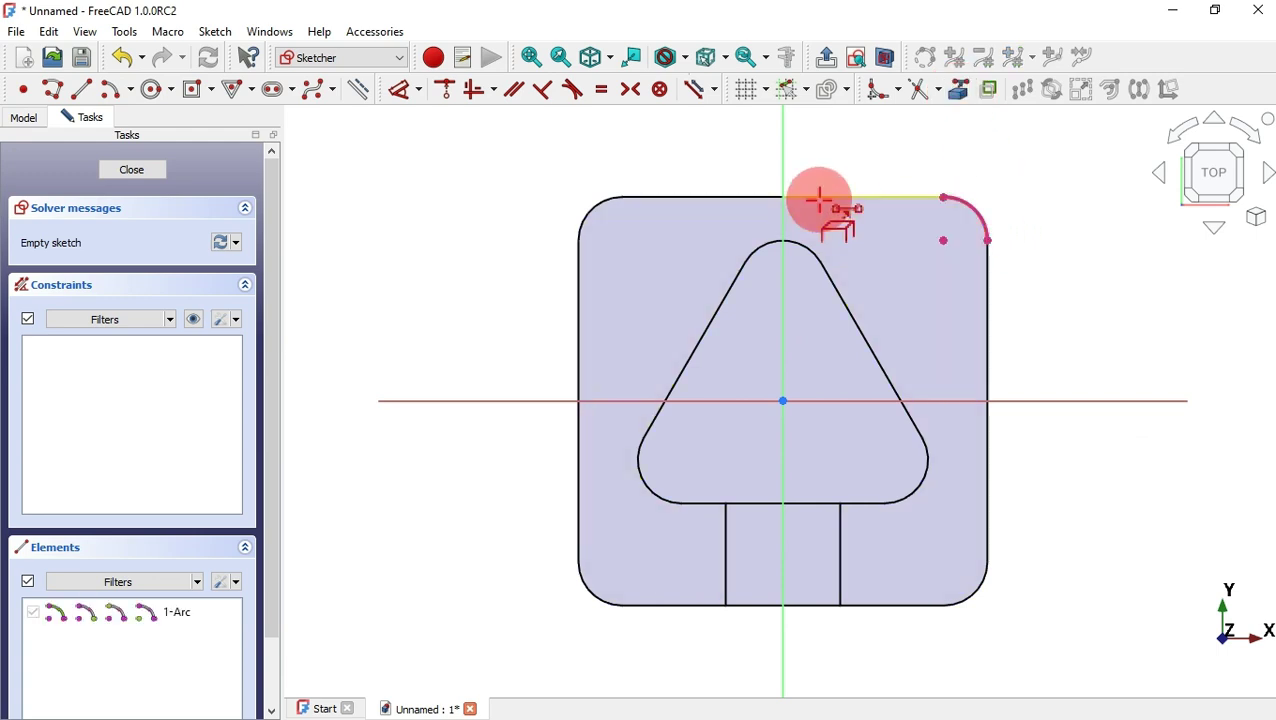
{"action": "left_click", "coordinate": [606, 196]}
{"action": "left_click", "coordinate": [601, 603]}
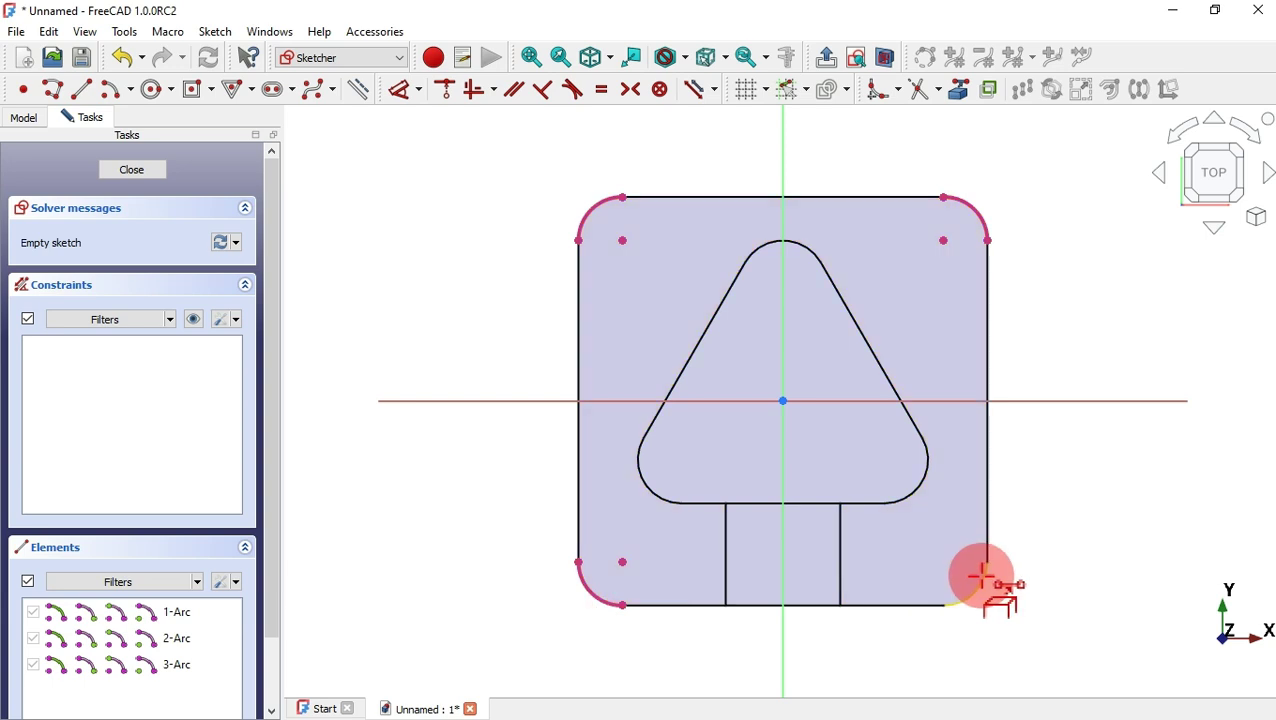
{"action": "left_click", "coordinate": [979, 588]}
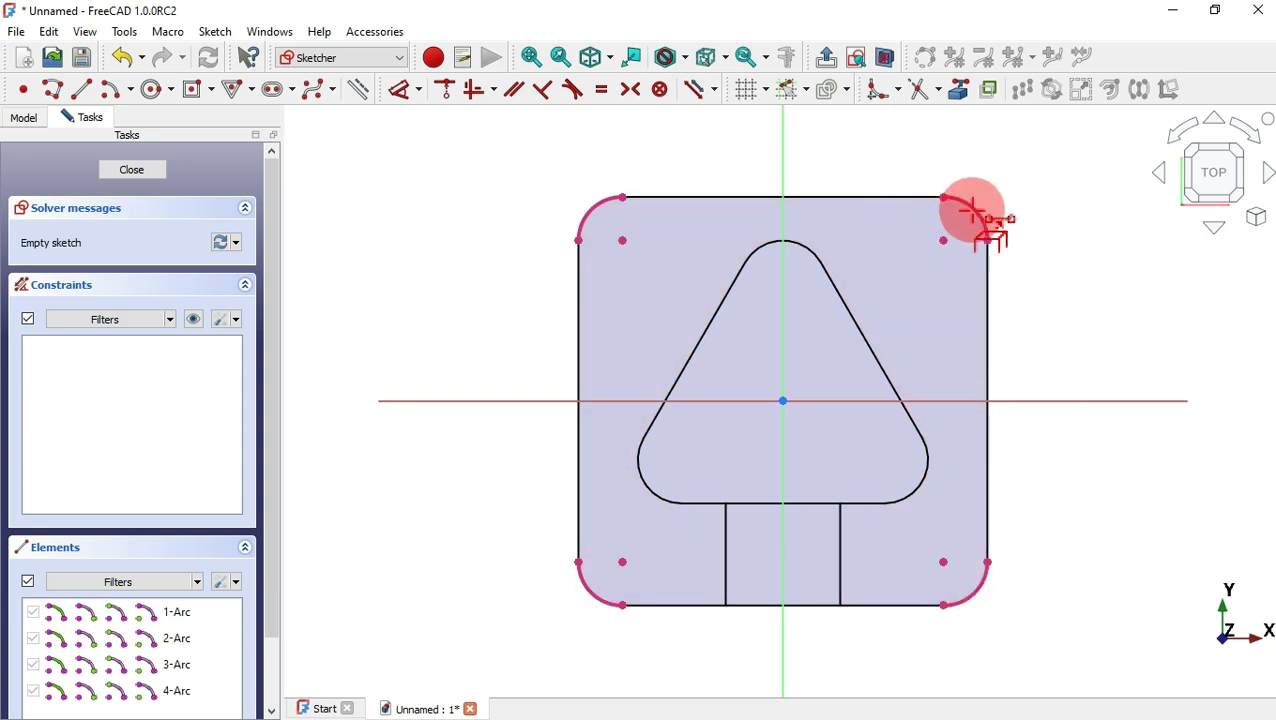
Draw four circles with a diameter of 16 mm centred on the plate's corner arc centres.
{"action": "left_click", "coordinate": [156, 89]}
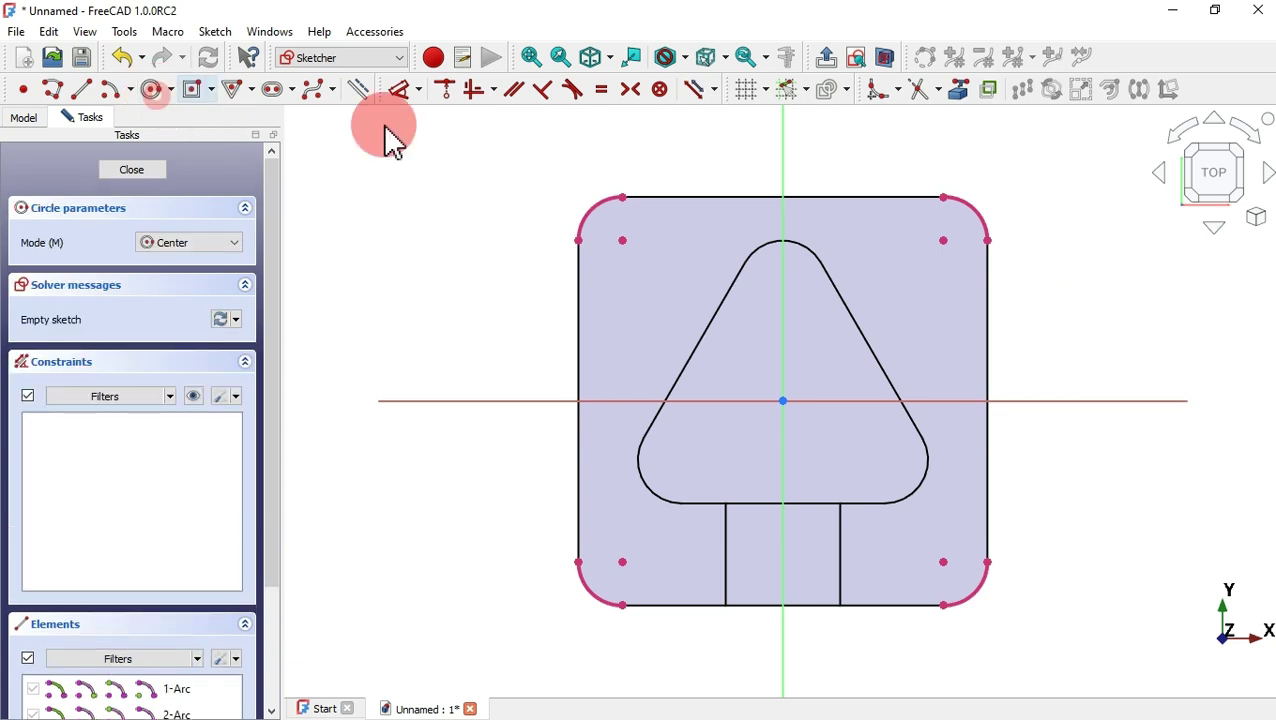
{"action": "left_click", "coordinate": [622, 240]}
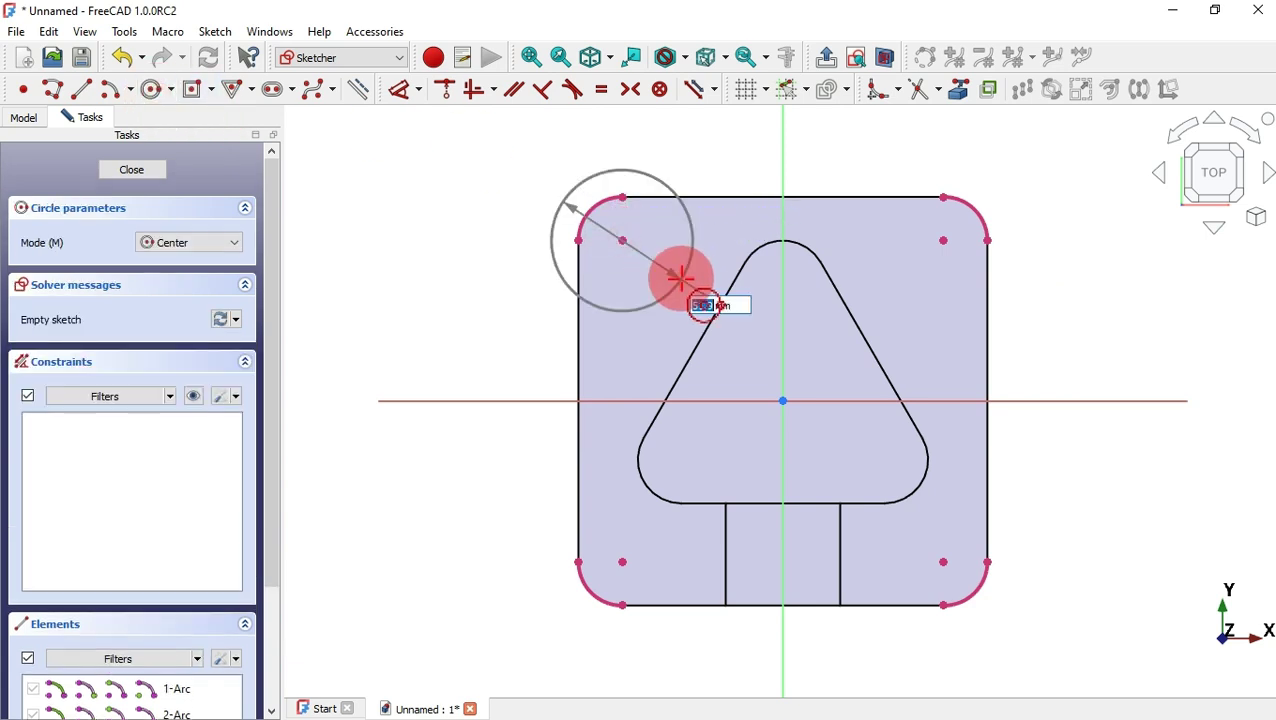
{"action": "type", "text": "16"}
{"action": "key", "text": "Return"}
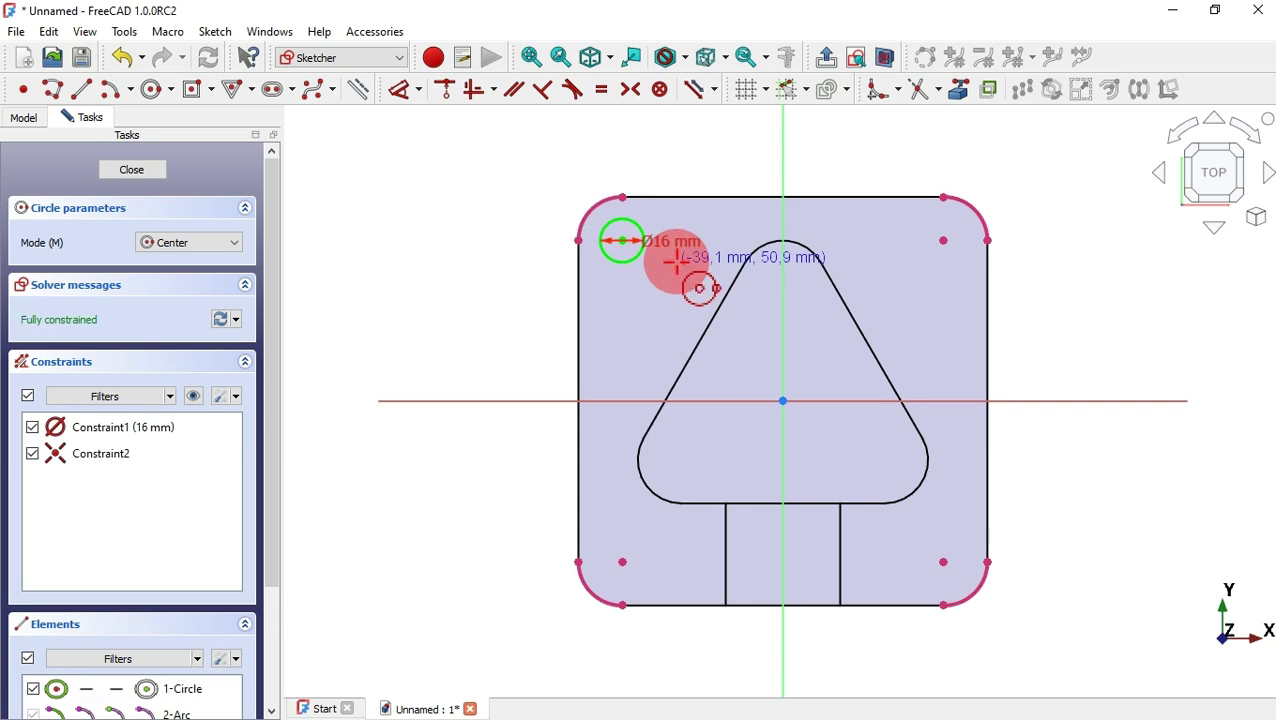
{"action": "left_click", "coordinate": [944, 239]}
{"action": "type", "text": "16"}
{"action": "key", "text": "Return"}
{"action": "left_click", "coordinate": [943, 562]}
{"action": "type", "text": "16"}
{"action": "key", "text": "Return"}
{"action": "left_click", "coordinate": [622, 562]}
{"action": "type", "text": "16"}
{"action": "key", "text": "Return"}
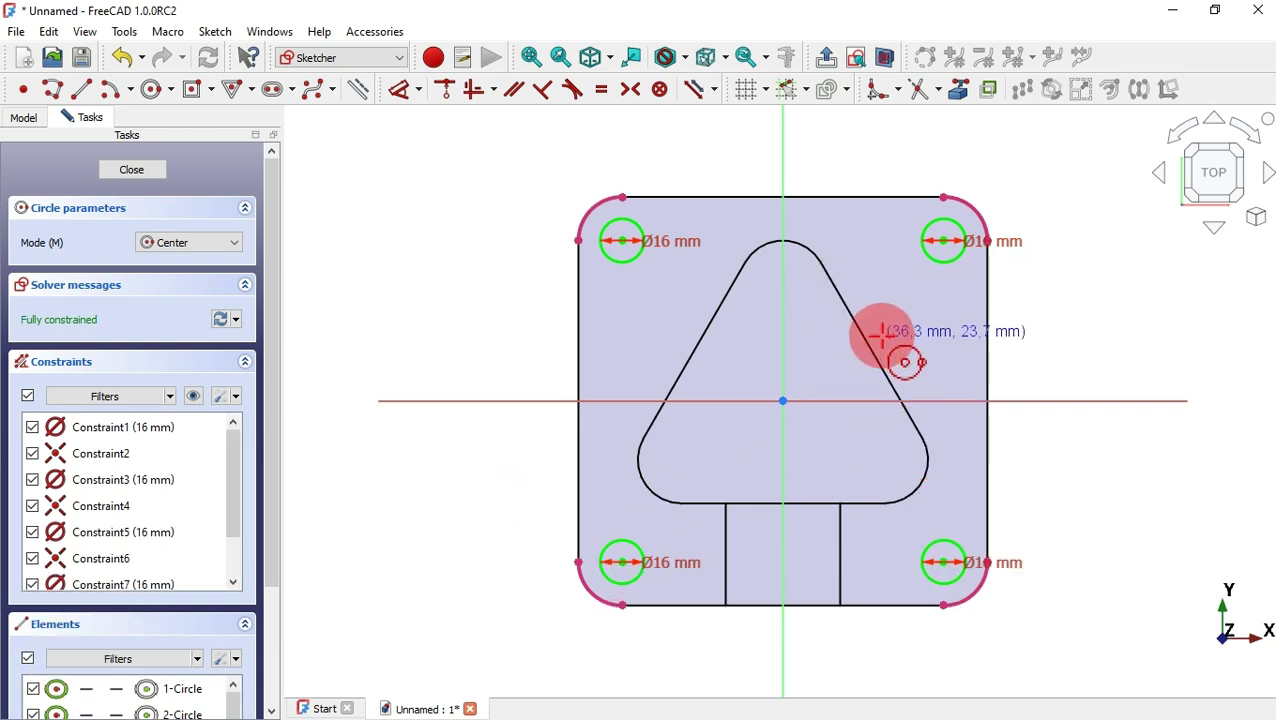
Project the triangular block's three rounded corner arcs and one slanted side edge as external geometry.
{"action": "left_click", "coordinate": [958, 88]}
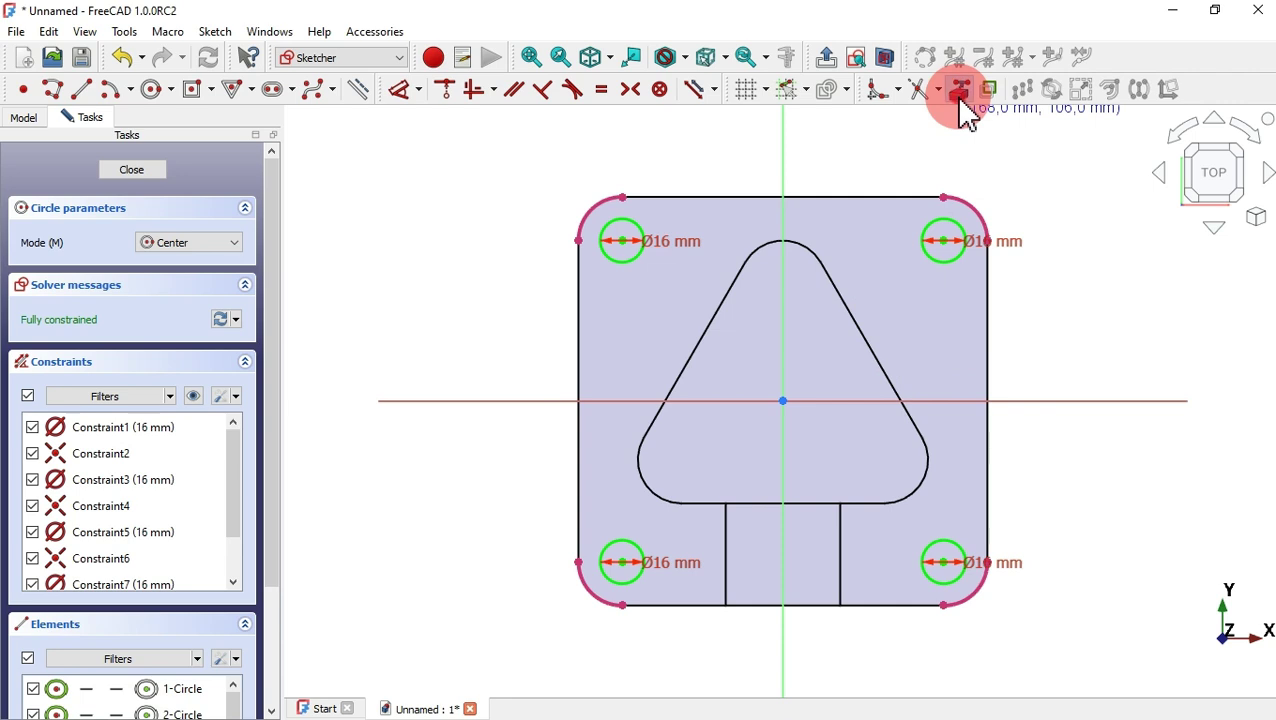
{"action": "left_click", "coordinate": [808, 245]}
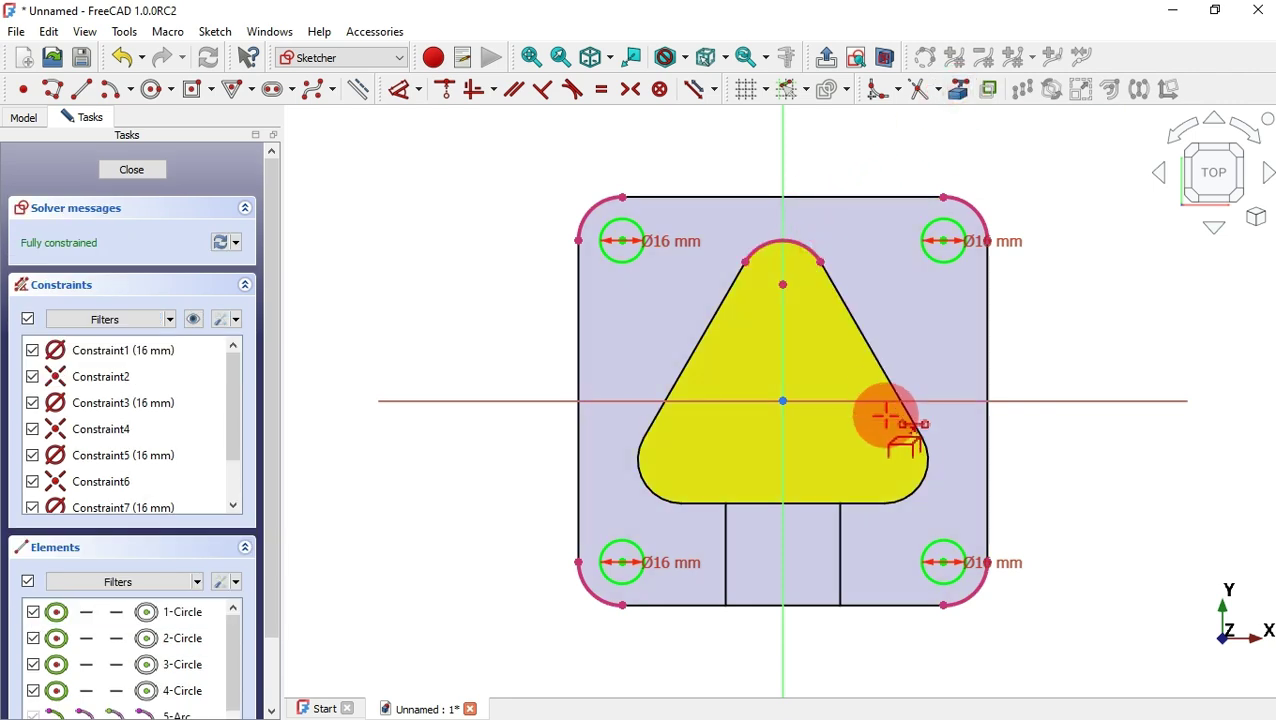
{"action": "left_click", "coordinate": [665, 500]}
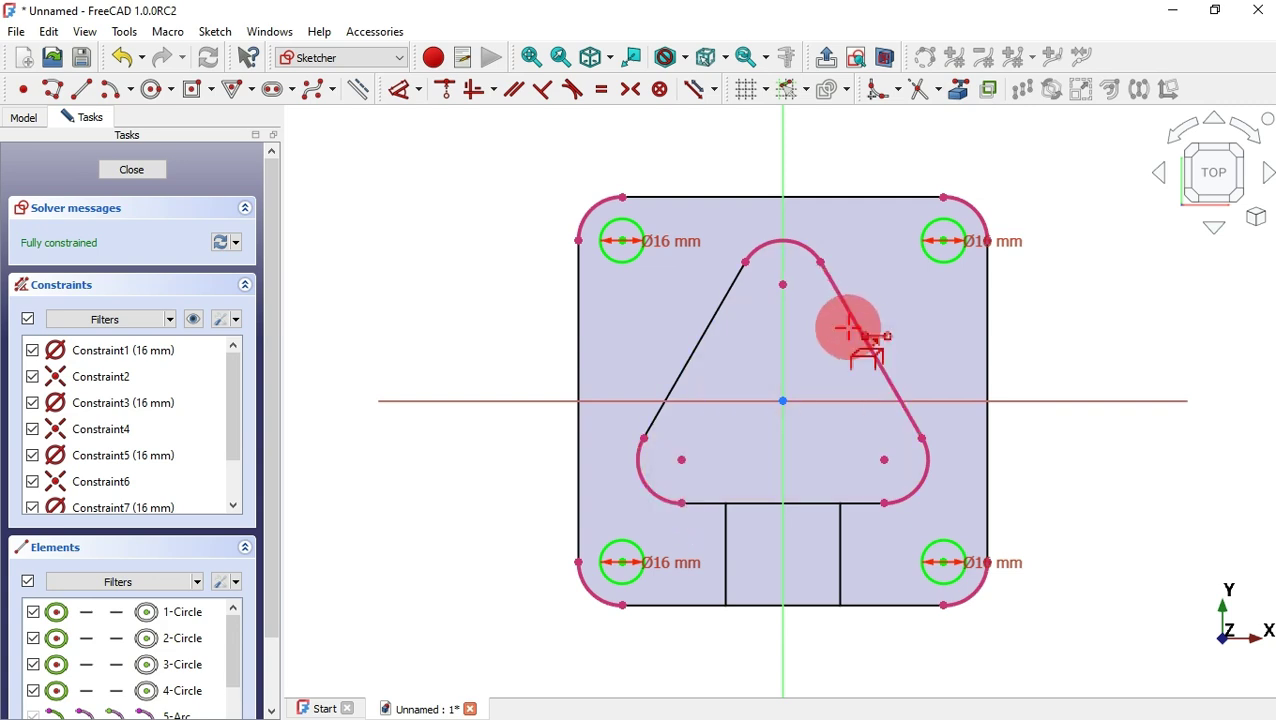
Draw a three-sided polygon centred on the origin inside the block's outline and delete its construction circle.
{"action": "left_click", "coordinate": [234, 89]}
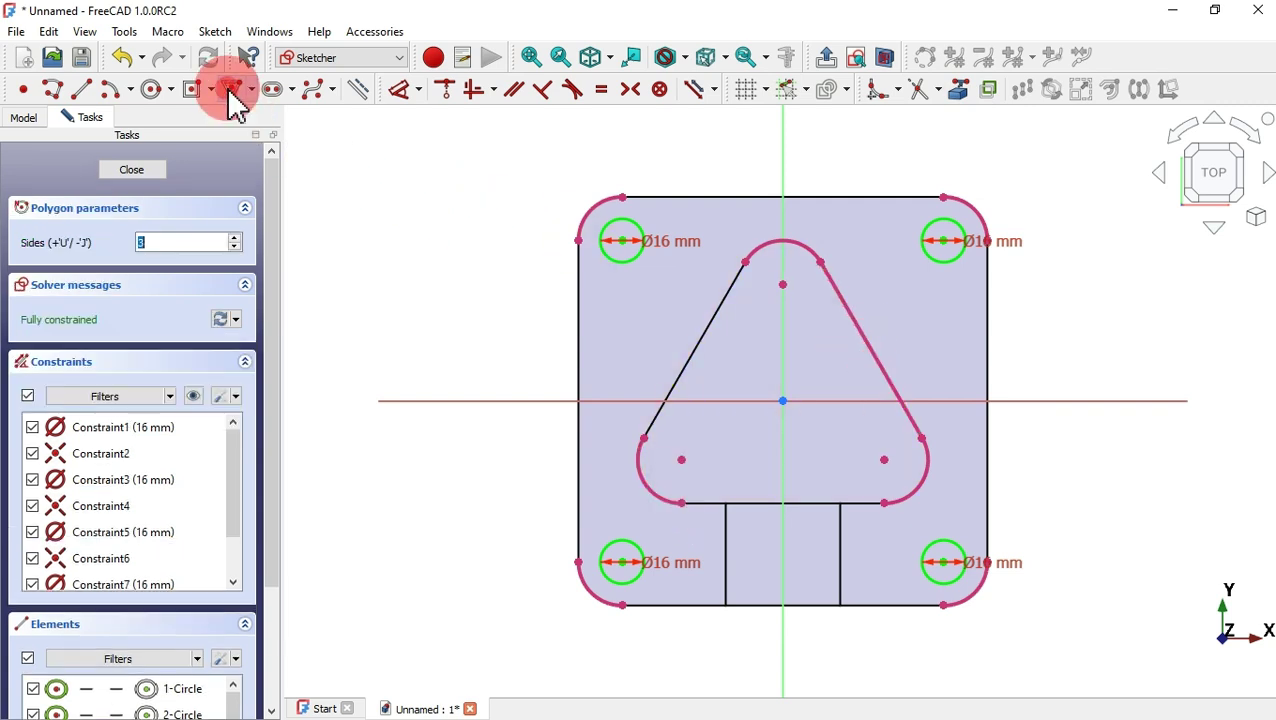
{"action": "left_click", "coordinate": [783, 401]}
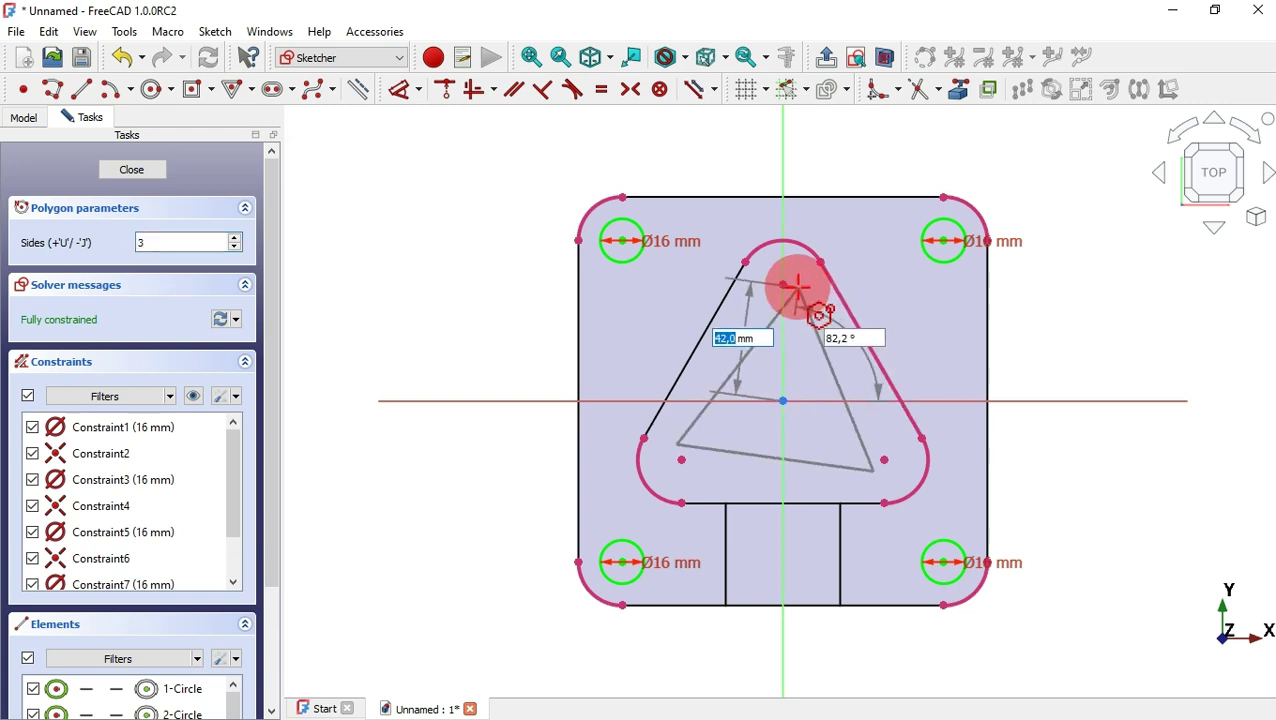
{"action": "left_click", "coordinate": [796, 297]}
{"action": "key", "text": "Escape"}
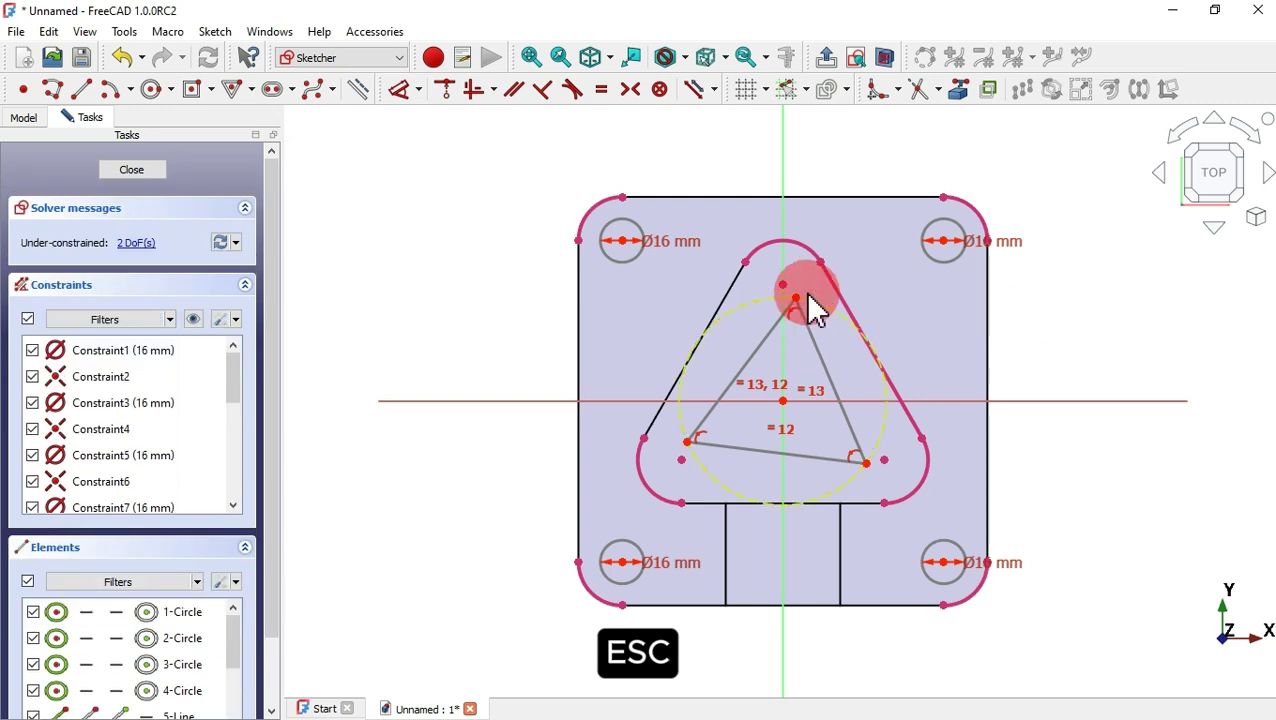
{"action": "key", "text": "Delete"}
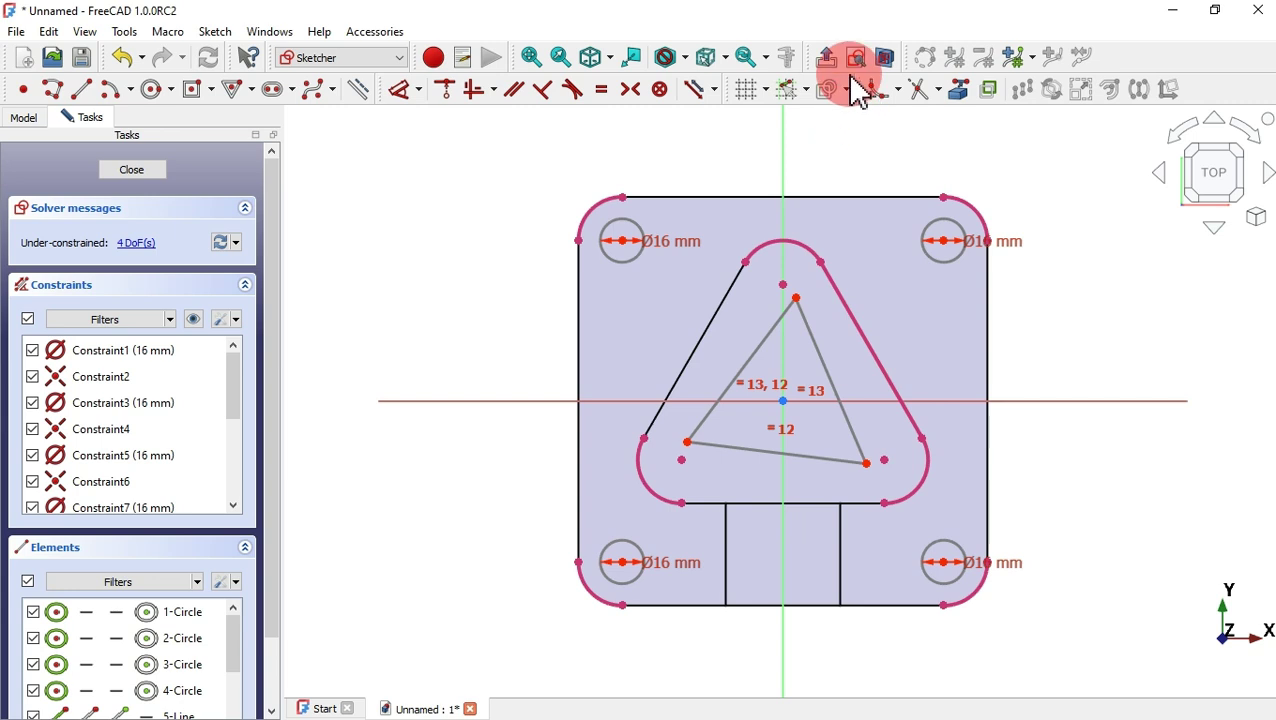
Fillet the three corners of the inner triangle in the sketch, with corner points preserved.
{"action": "left_click", "coordinate": [878, 89]}
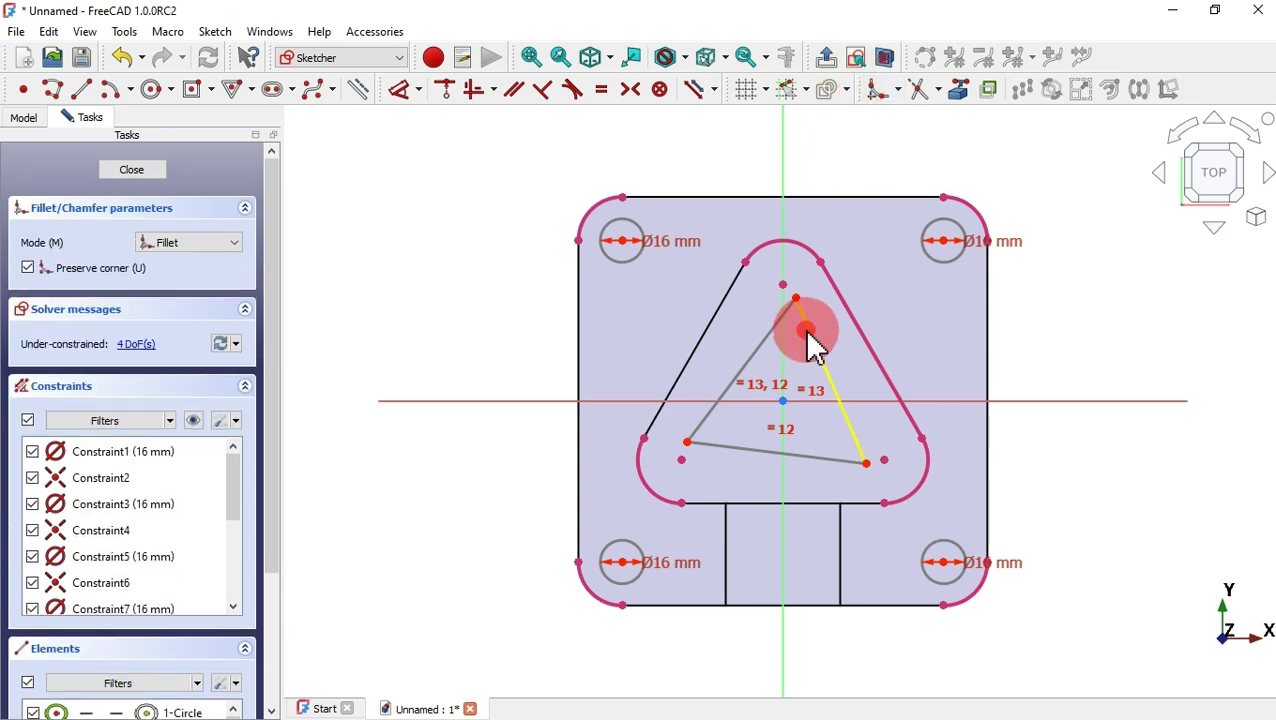
{"action": "left_click", "coordinate": [762, 323]}
{"action": "left_click", "coordinate": [857, 425]}
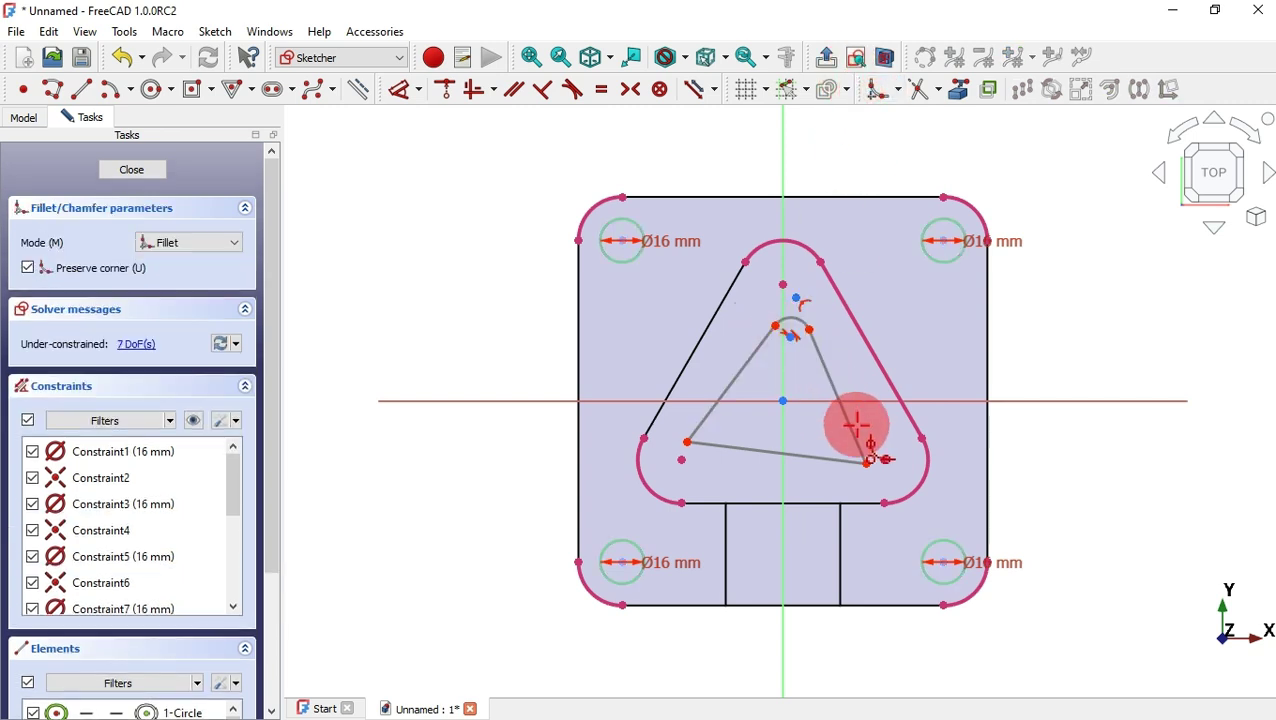
{"action": "left_click", "coordinate": [836, 453]}
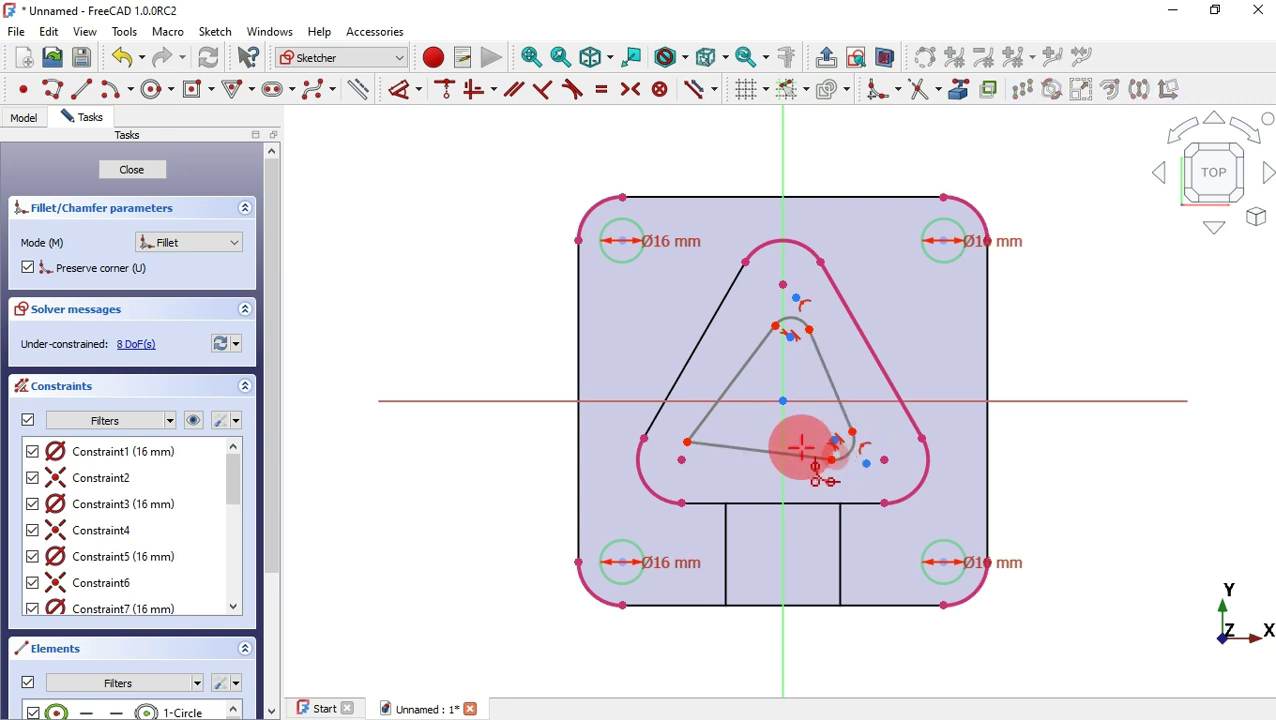
{"action": "left_click", "coordinate": [709, 418]}
{"action": "left_click", "coordinate": [729, 445]}
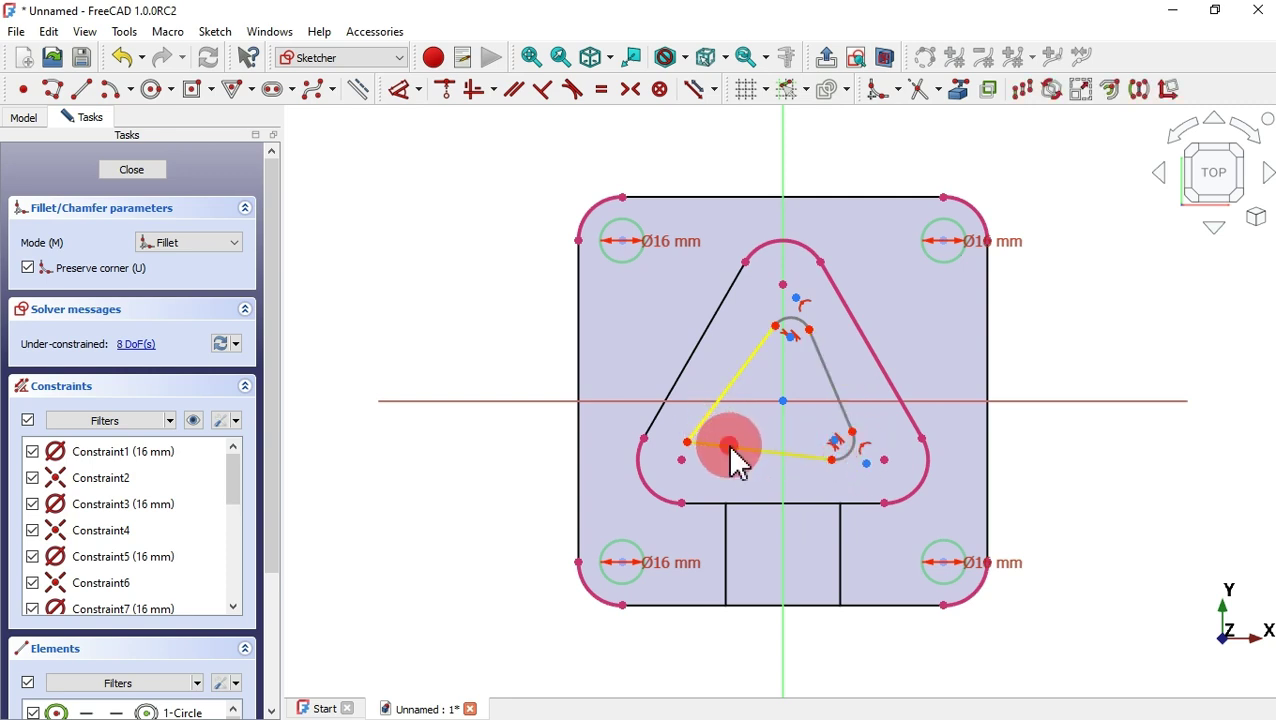
{"action": "scroll", "coordinate": [760, 400], "scroll_direction": "up", "scroll_amount": 1}
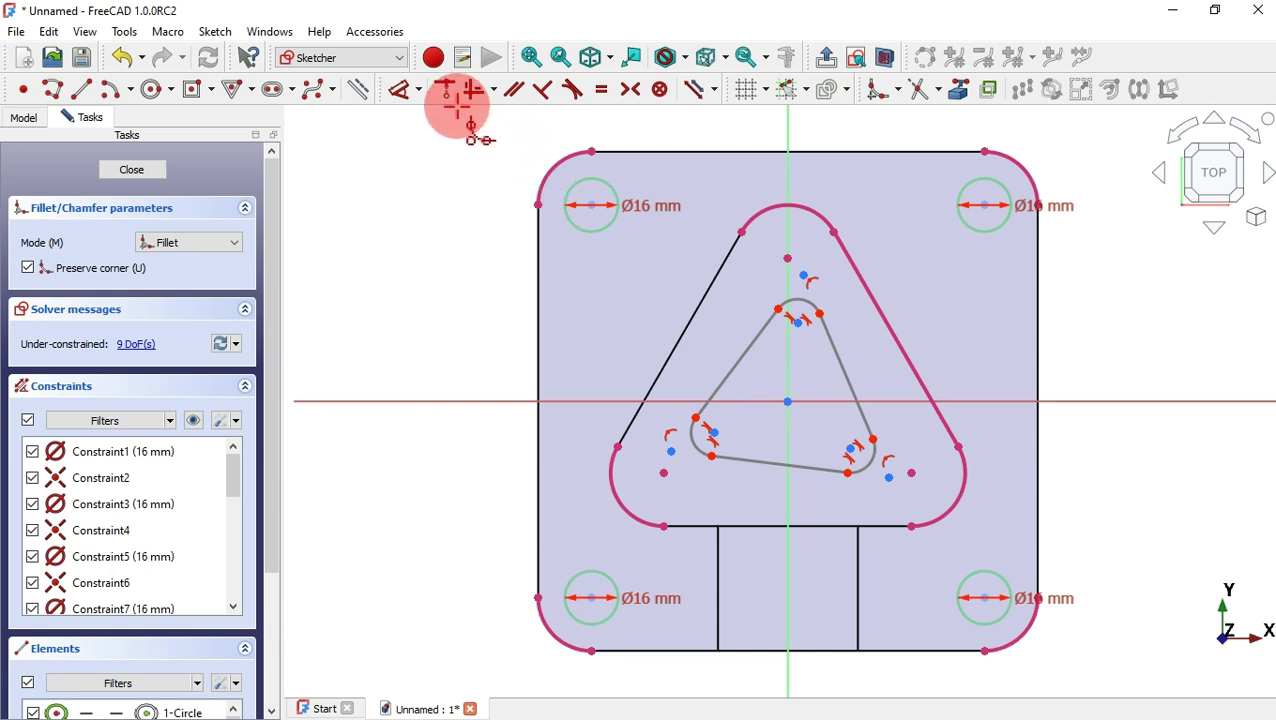
Constrain the centres of the inner triangle's three fillet arcs to coincide with the centres of the block's projected corner arcs.
{"action": "right_click", "coordinate": [566, 146]}
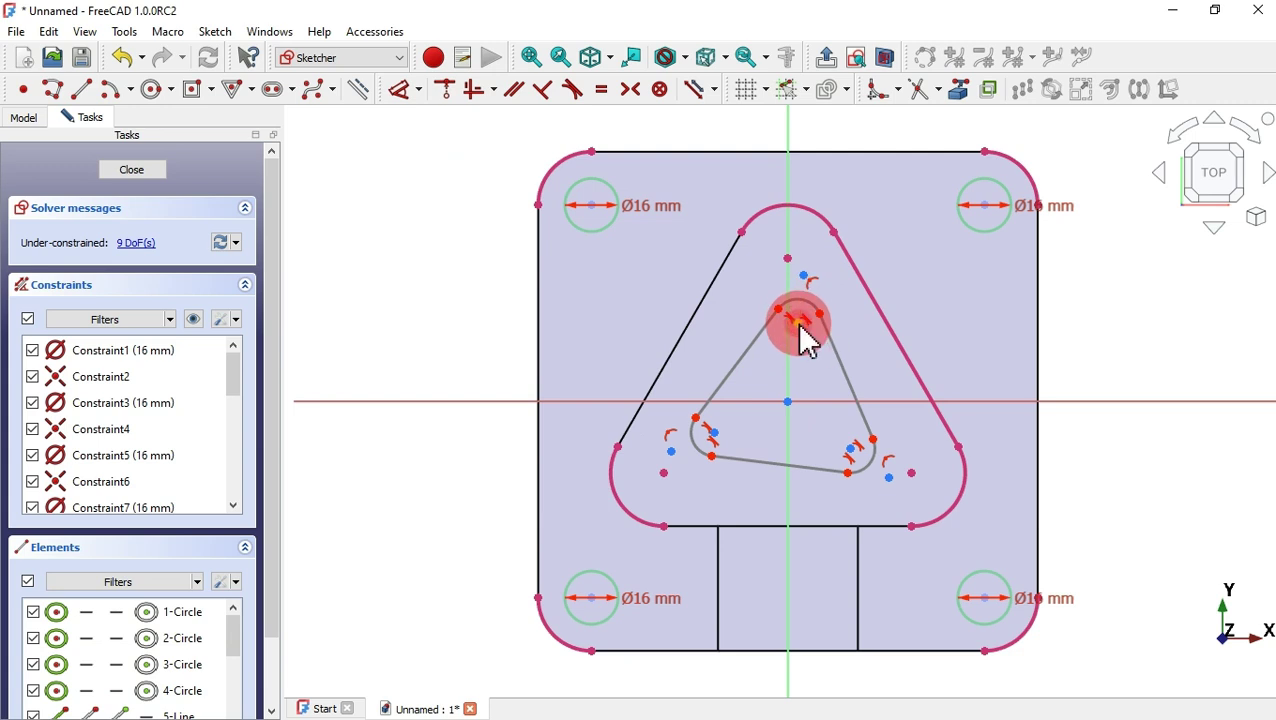
{"action": "left_click", "coordinate": [790, 261]}
{"action": "left_click", "coordinate": [789, 257]}
{"action": "left_click", "coordinate": [853, 449]}
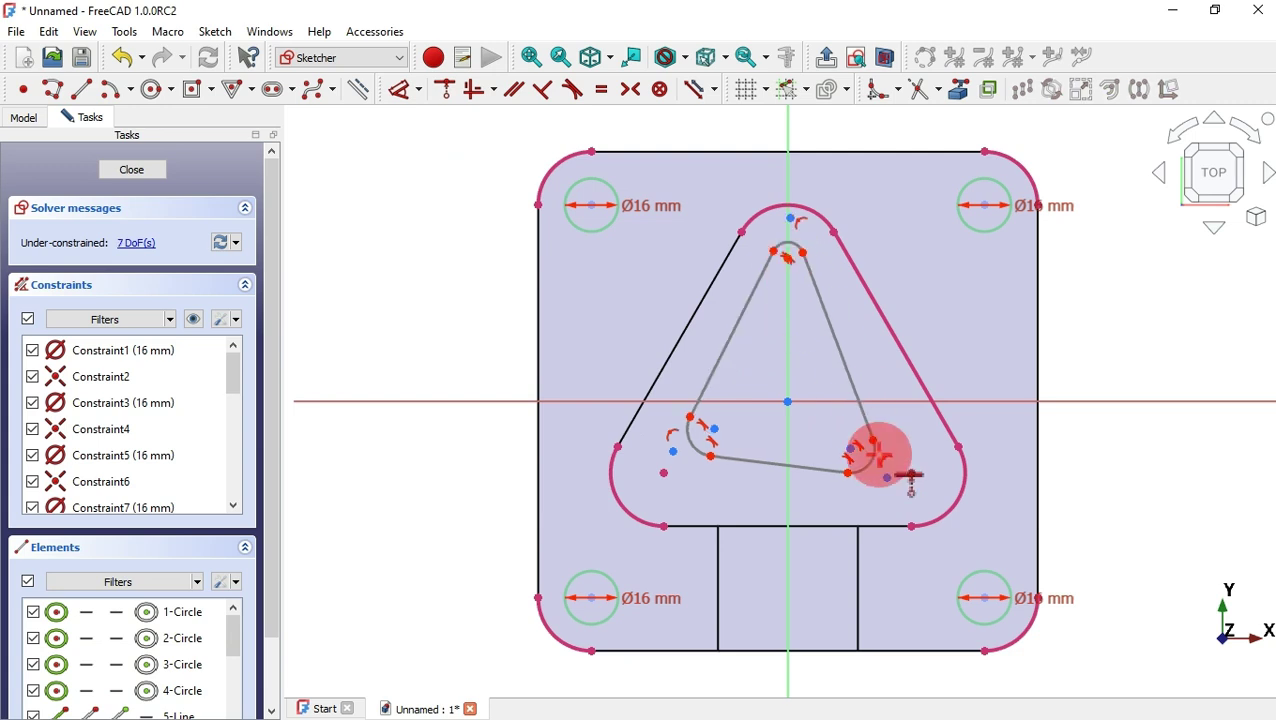
{"action": "left_click", "coordinate": [920, 472]}
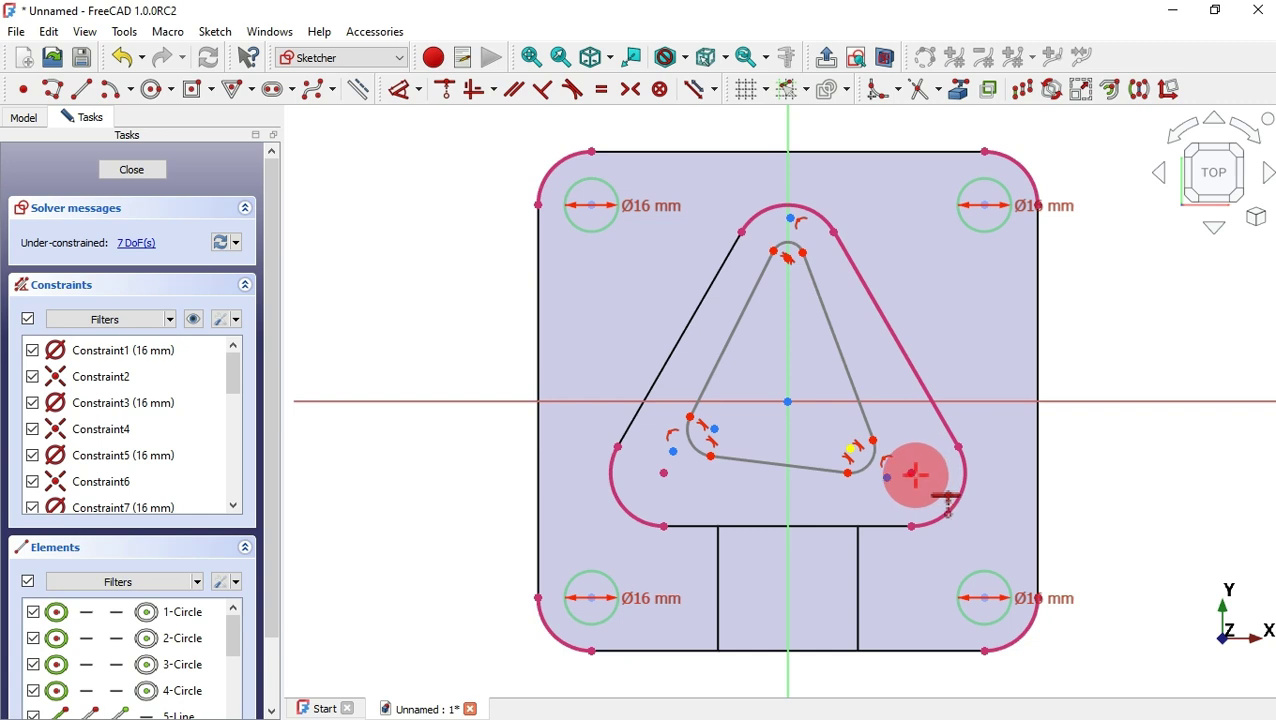
{"action": "left_click", "coordinate": [712, 428]}
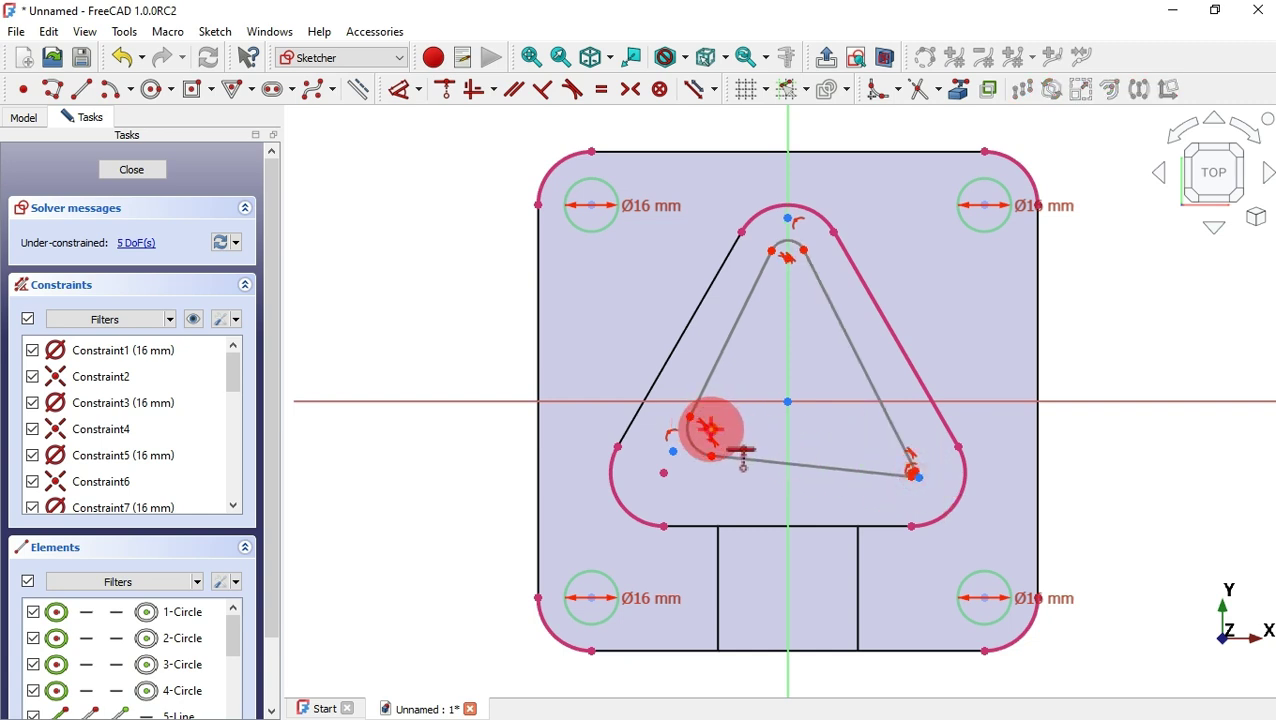
{"action": "left_click", "coordinate": [665, 473]}
{"action": "right_click", "coordinate": [855, 419]}
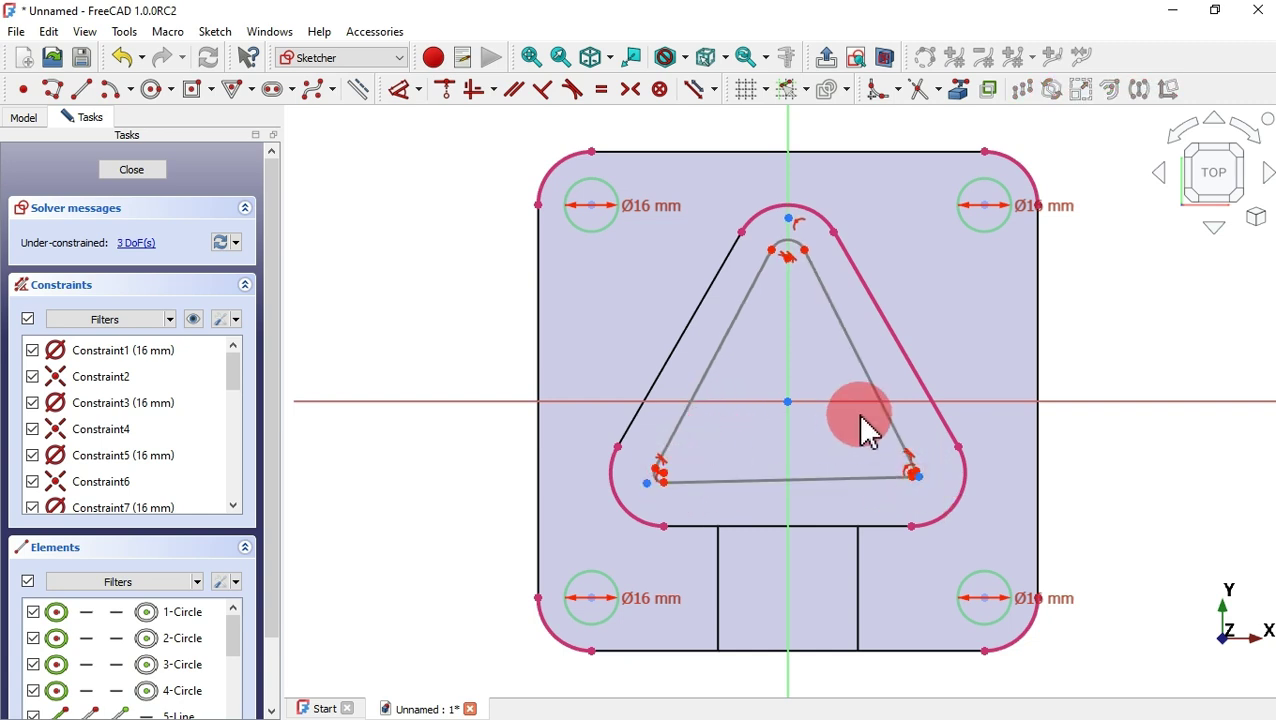
Constrain the base line of the inner rounded triangle to be horizontal.
{"action": "key", "text": "h"}
{"action": "left_click", "coordinate": [848, 477]}
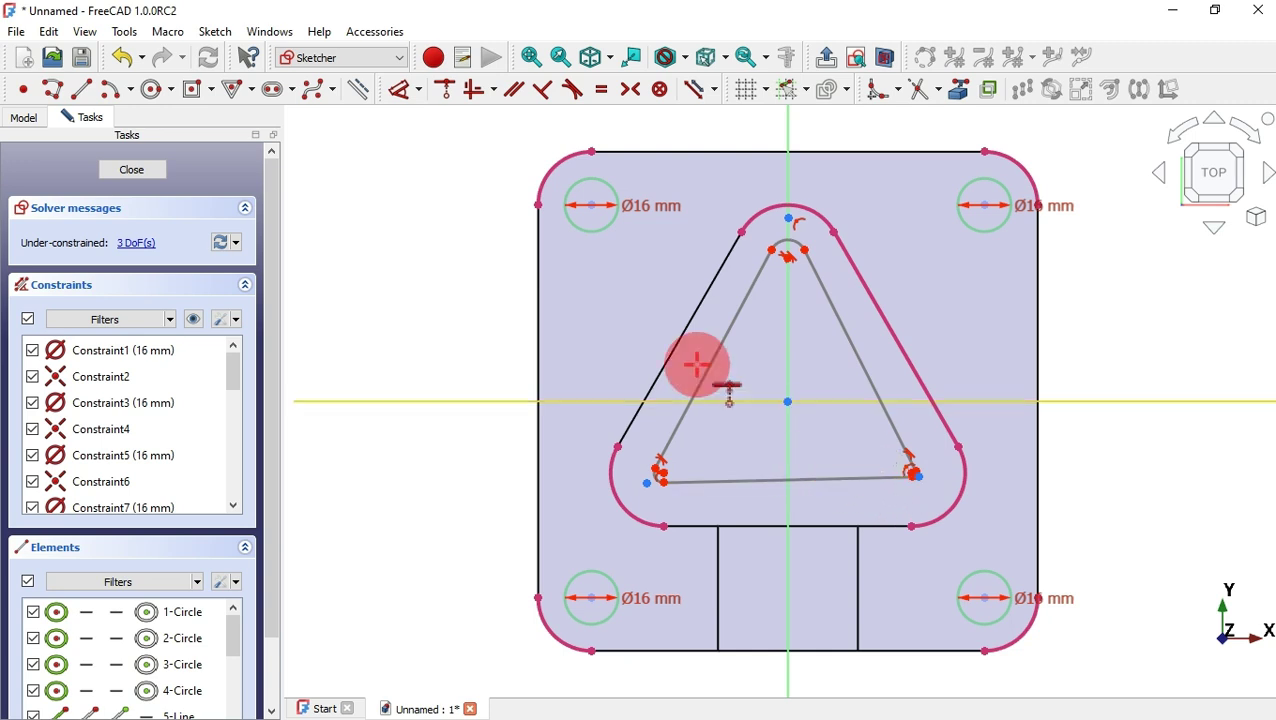
{"action": "left_click", "coordinate": [476, 92]}
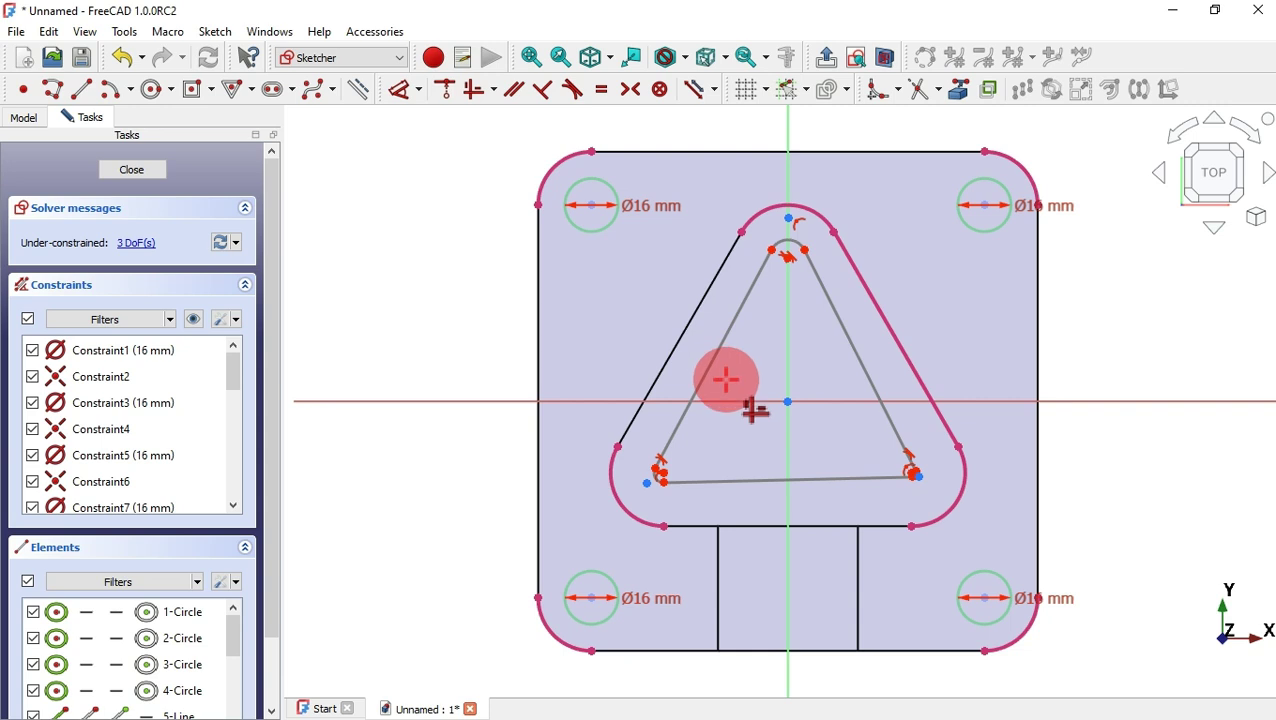
{"action": "left_click", "coordinate": [835, 477]}
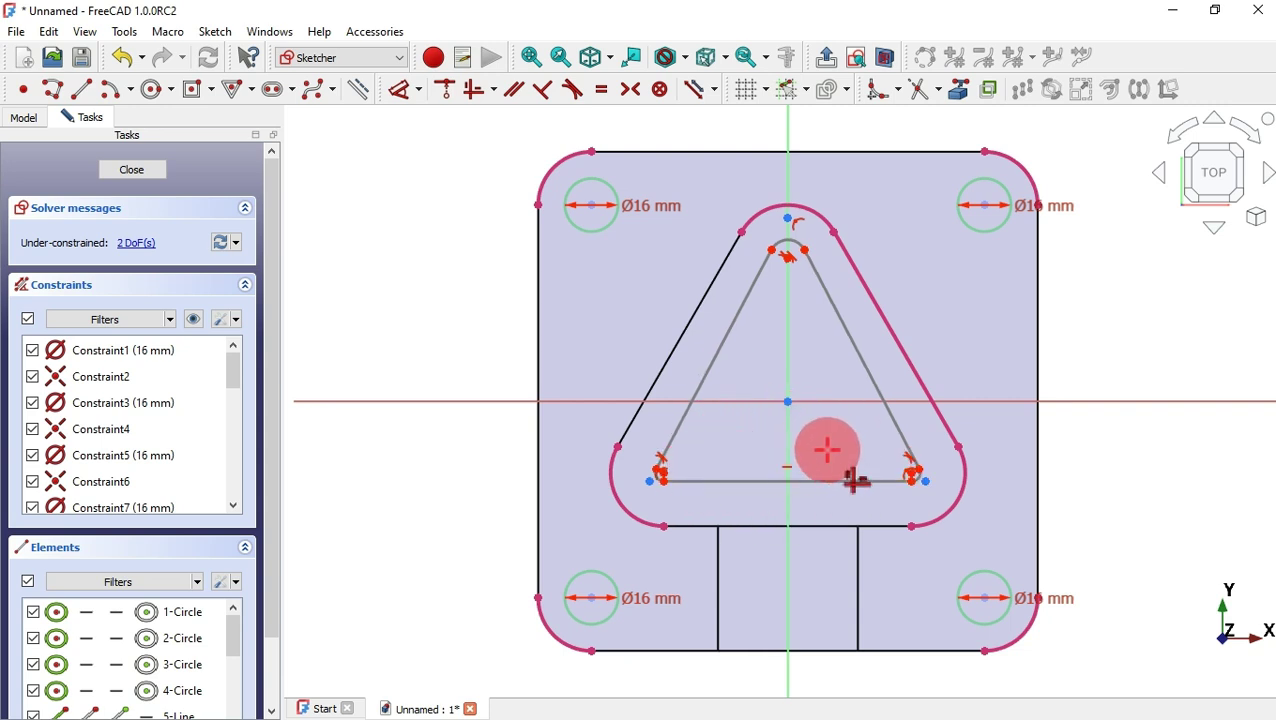
{"action": "left_click", "coordinate": [222, 241]}
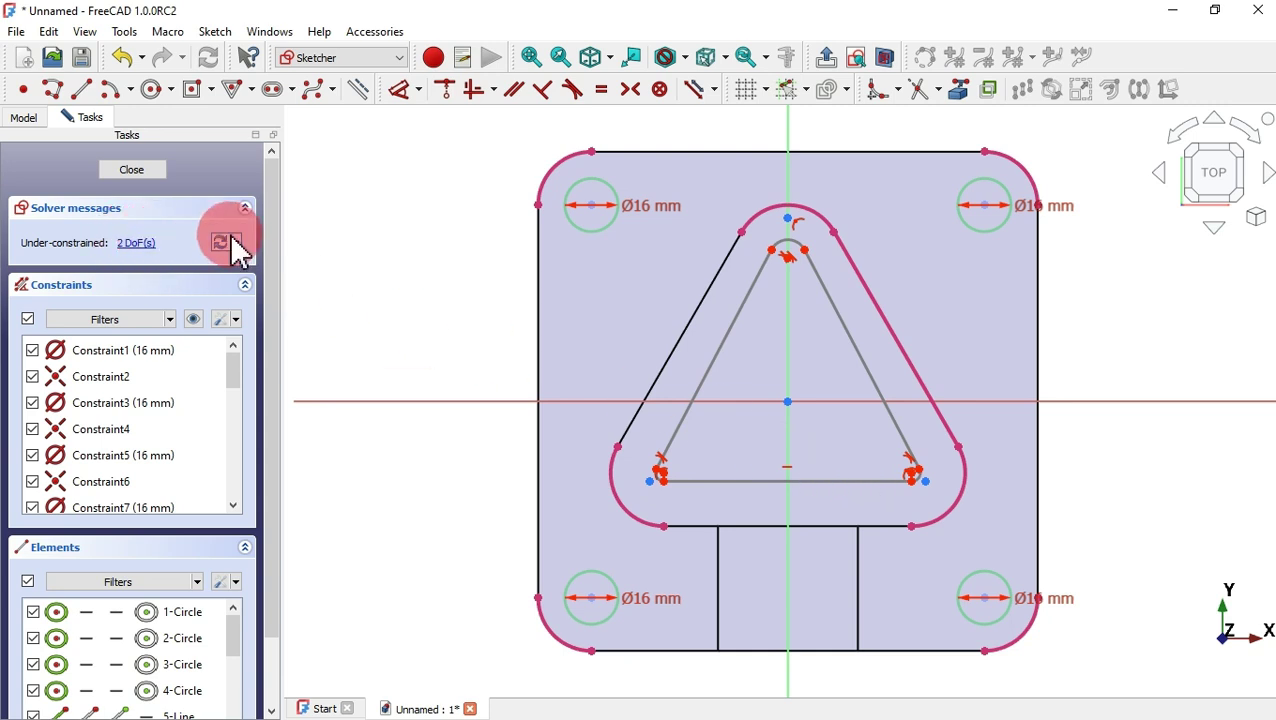
Make the inner triangle's slanted side parallel to the block's projected slanted edge.
{"action": "left_click", "coordinate": [515, 100]}
{"action": "left_click", "coordinate": [889, 330]}
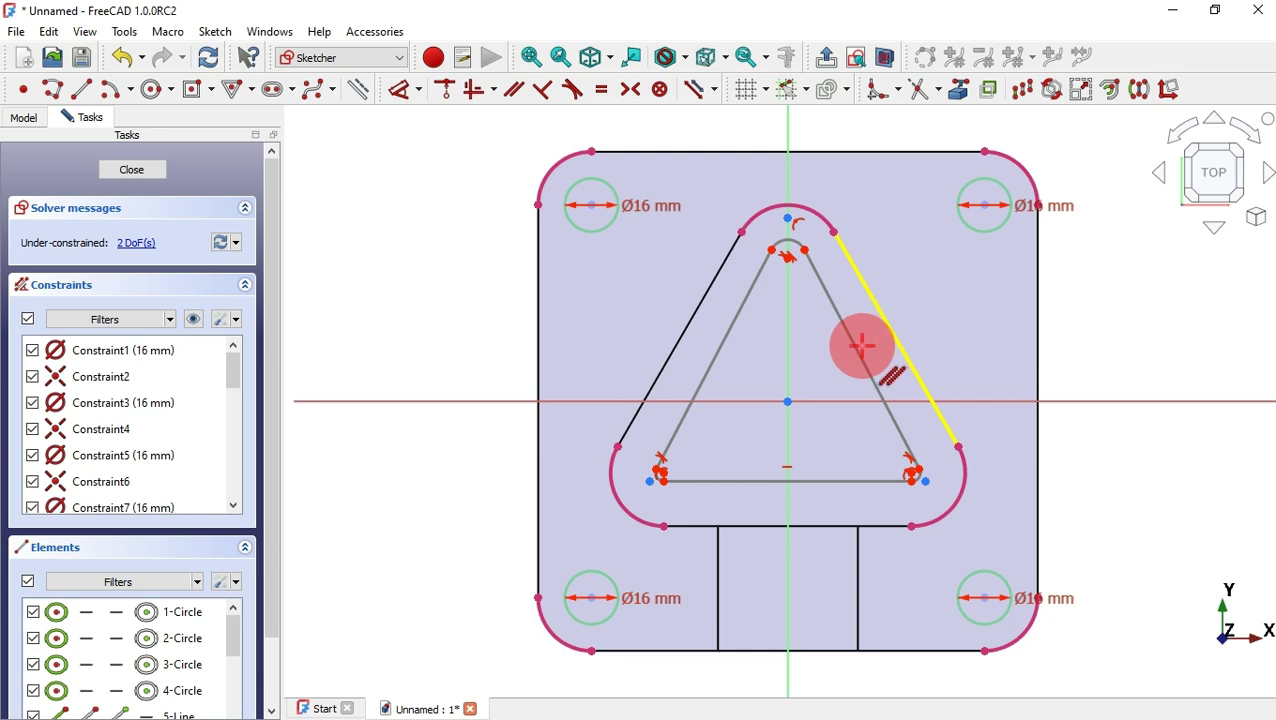
{"action": "left_click", "coordinate": [856, 347]}
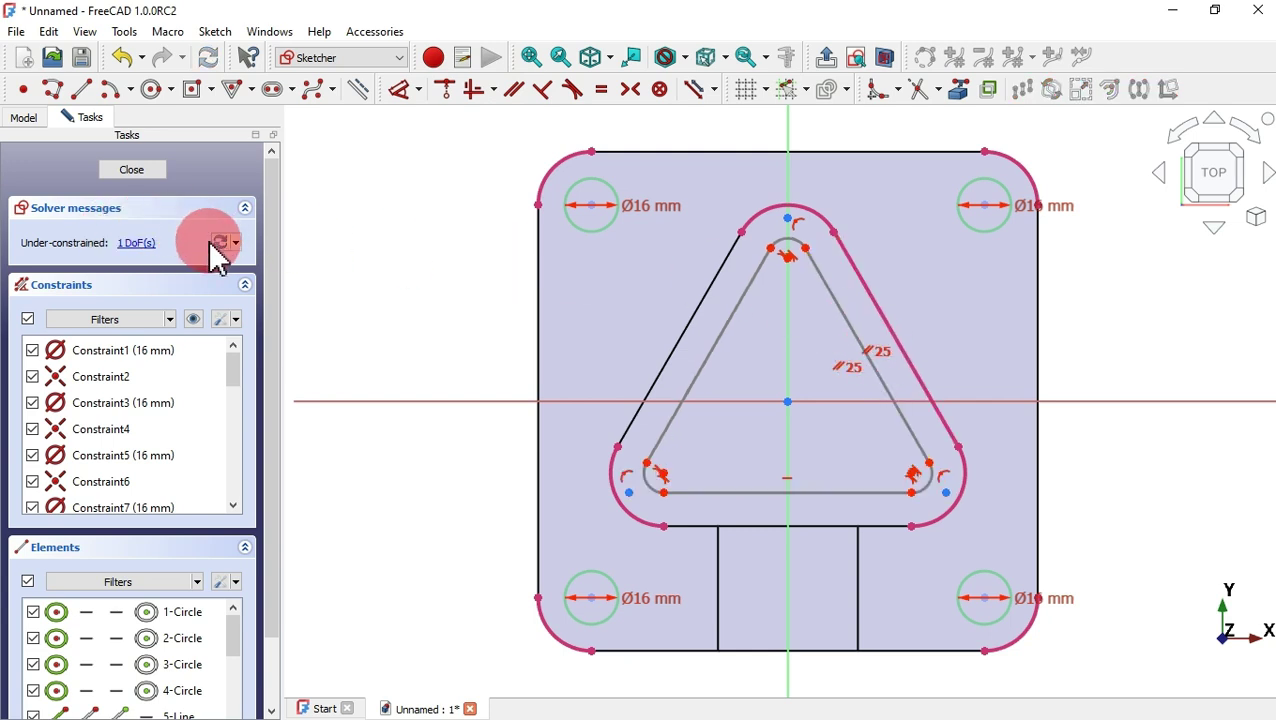
Set the distance between the inner triangle's slanted side and the block's projected edge to 10 mm and leave the sketch.
{"action": "left_click", "coordinate": [405, 92]}
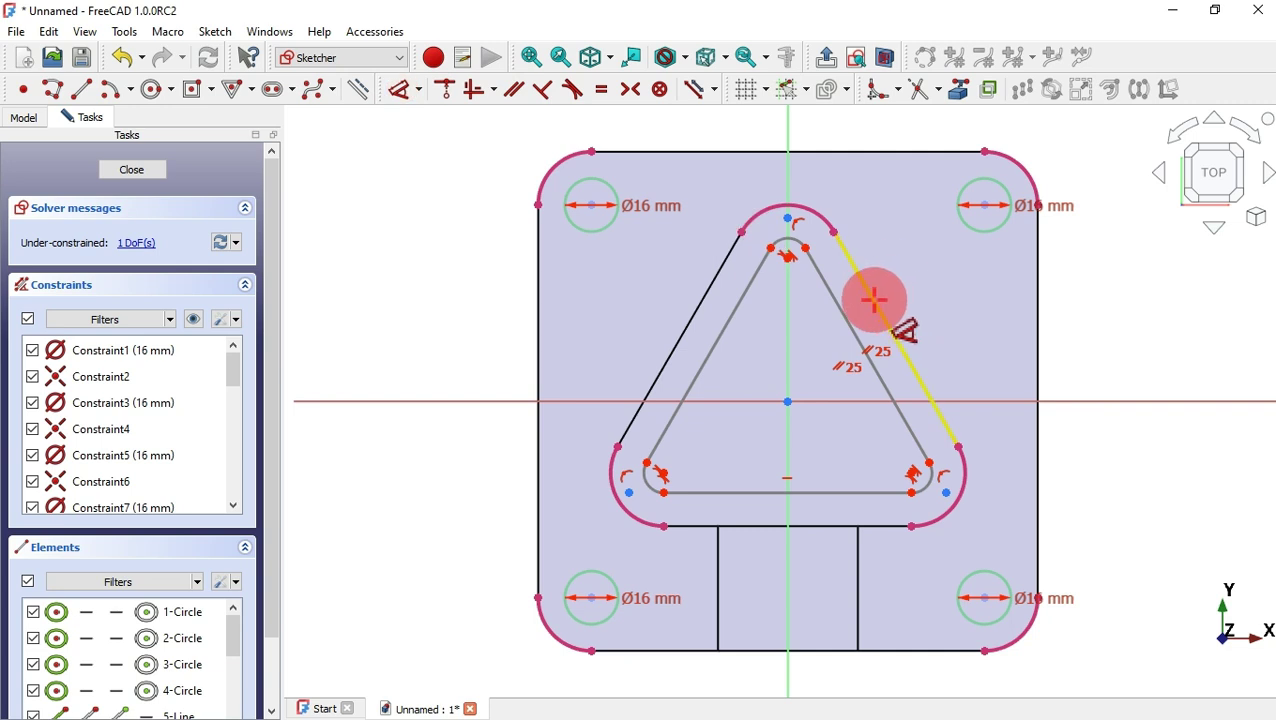
{"action": "left_click", "coordinate": [874, 297]}
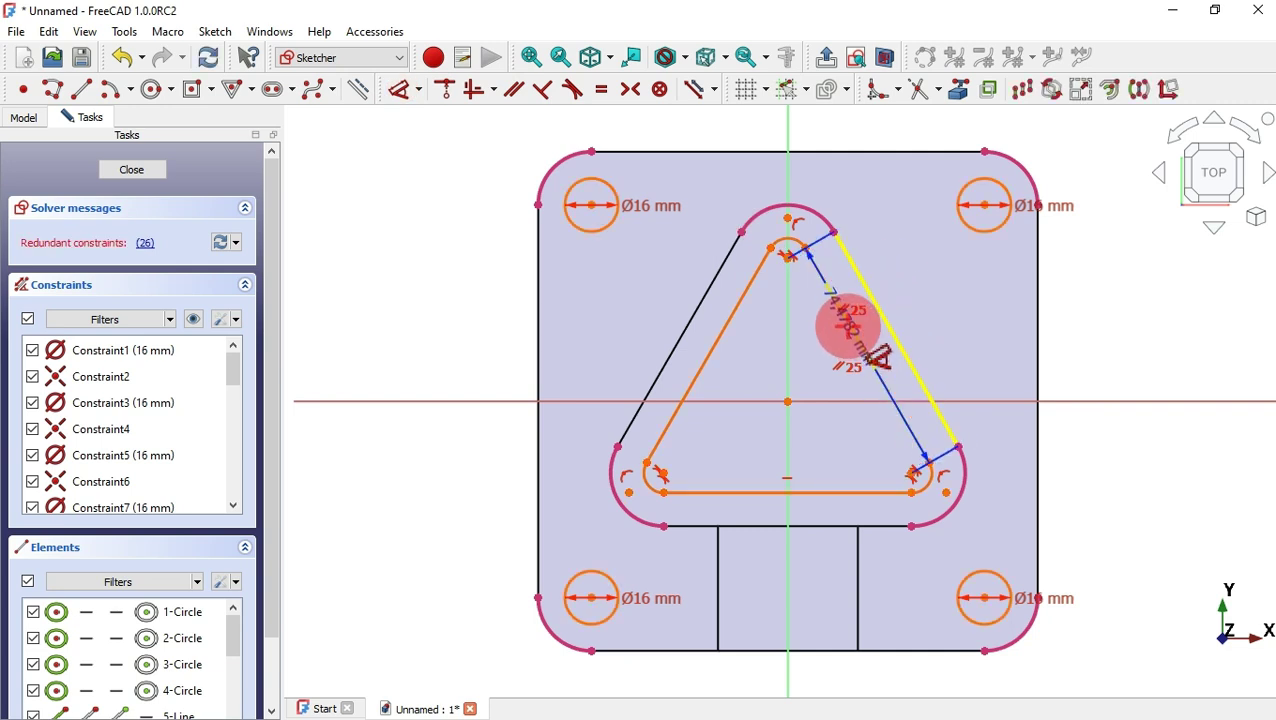
{"action": "left_click", "coordinate": [848, 326]}
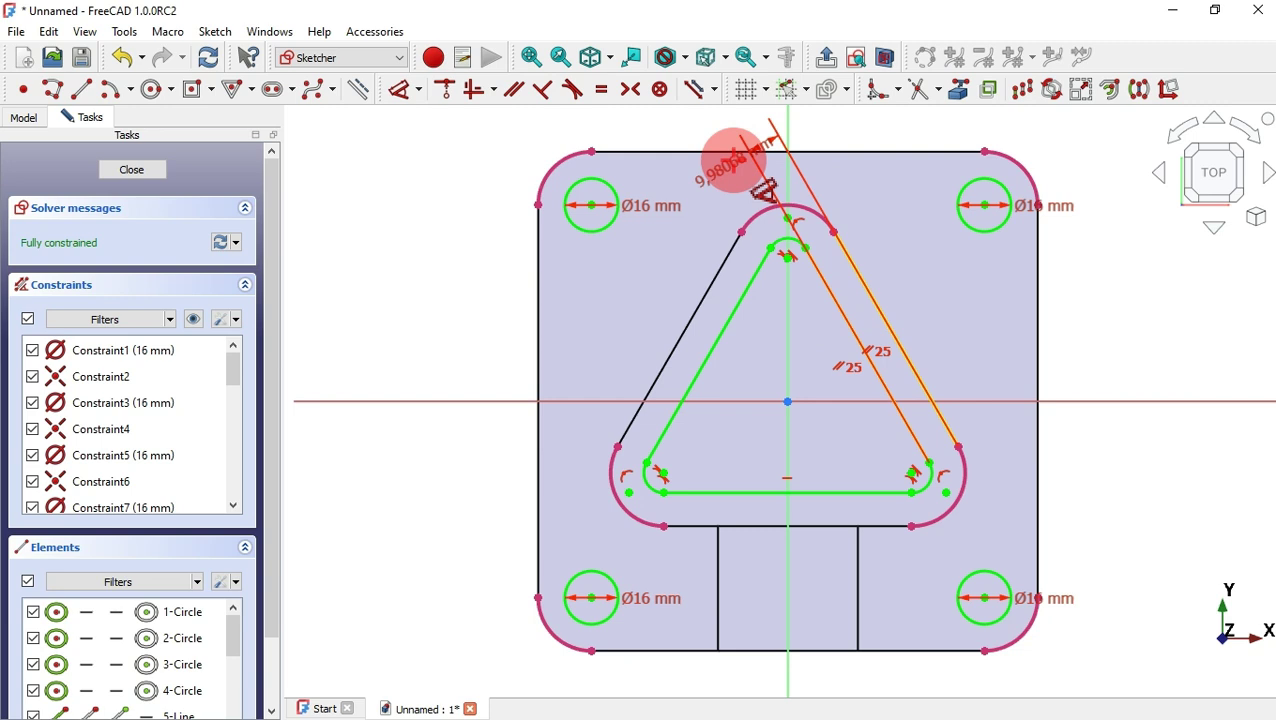
{"action": "left_click", "coordinate": [735, 160]}
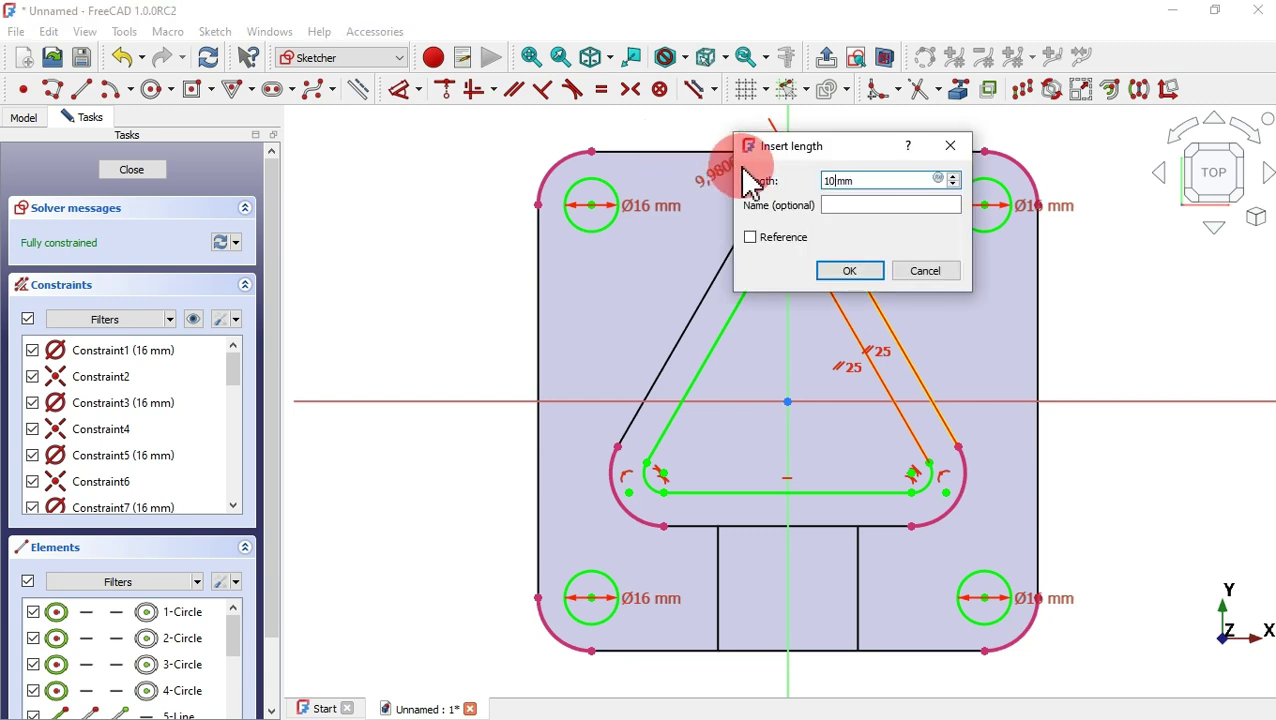
{"action": "type", "text": "10"}
{"action": "key", "text": "Return"}
{"action": "key", "text": "Escape"}
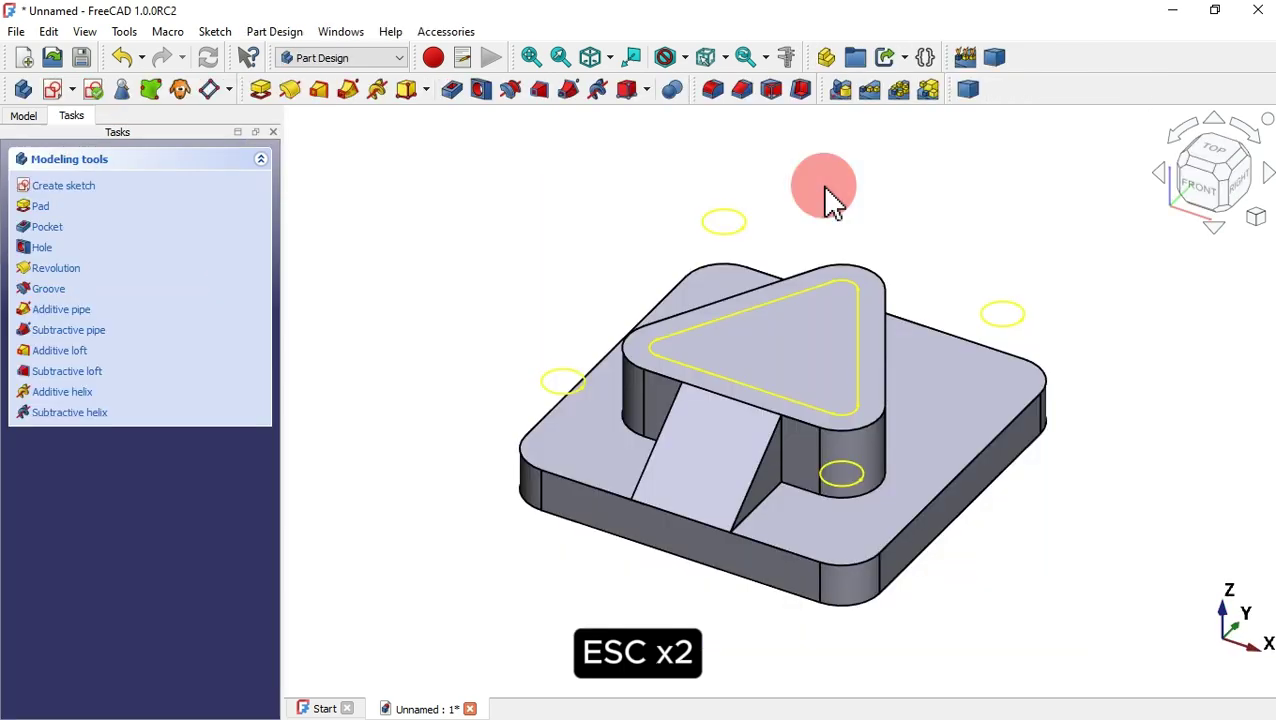
Pocket the sketch with the four corner circles and rounded triangle using the Through all type.
{"action": "left_click", "coordinate": [455, 90]}
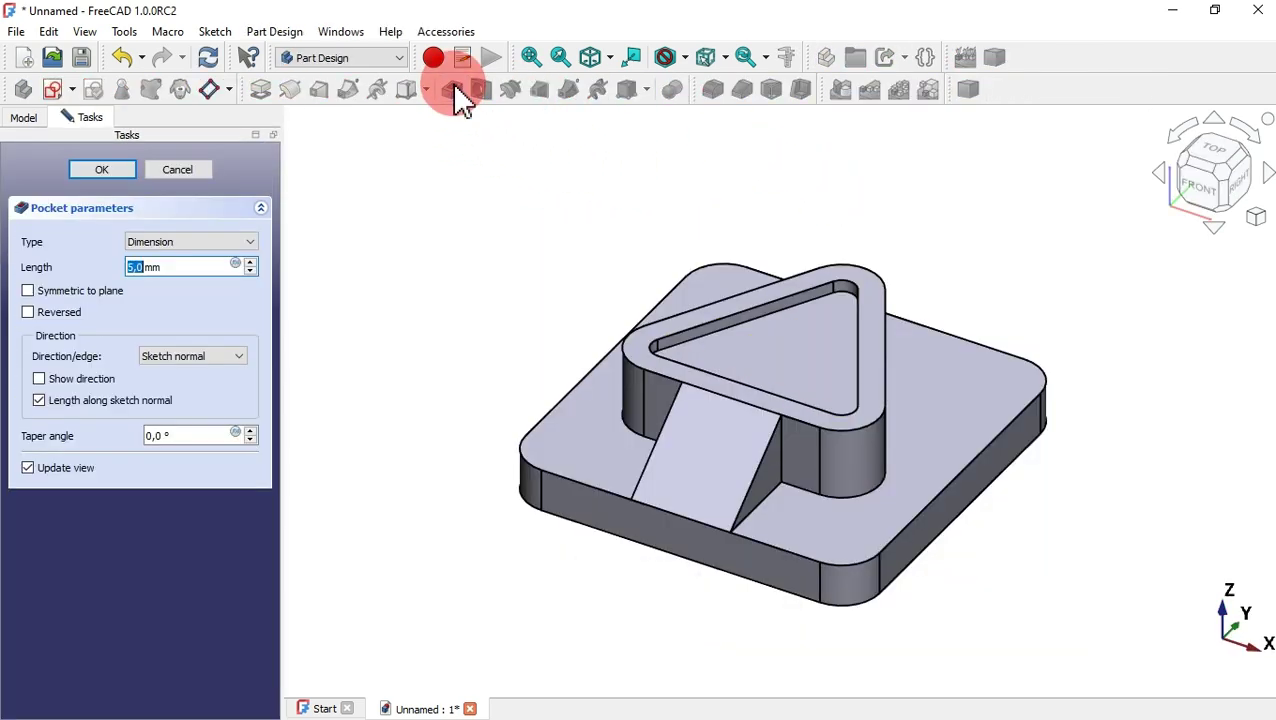
{"action": "left_click", "coordinate": [203, 243]}
{"action": "left_click", "coordinate": [205, 262]}
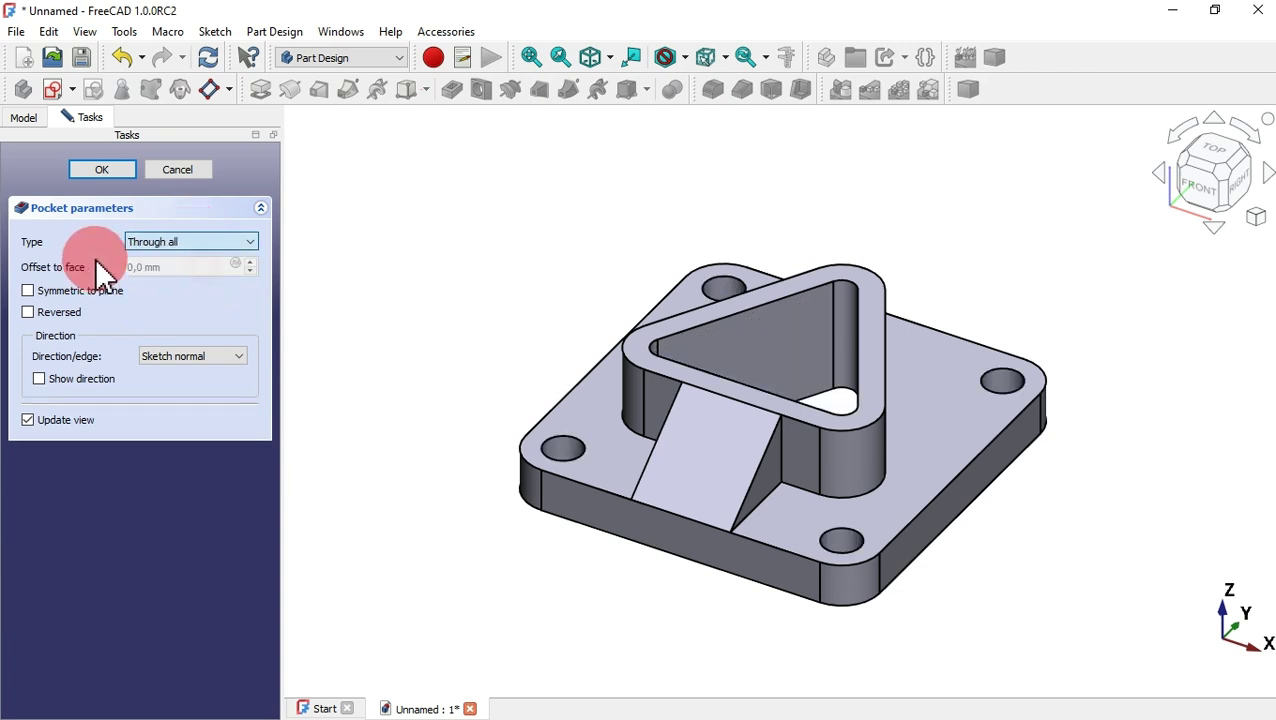
{"action": "left_click", "coordinate": [108, 169]}
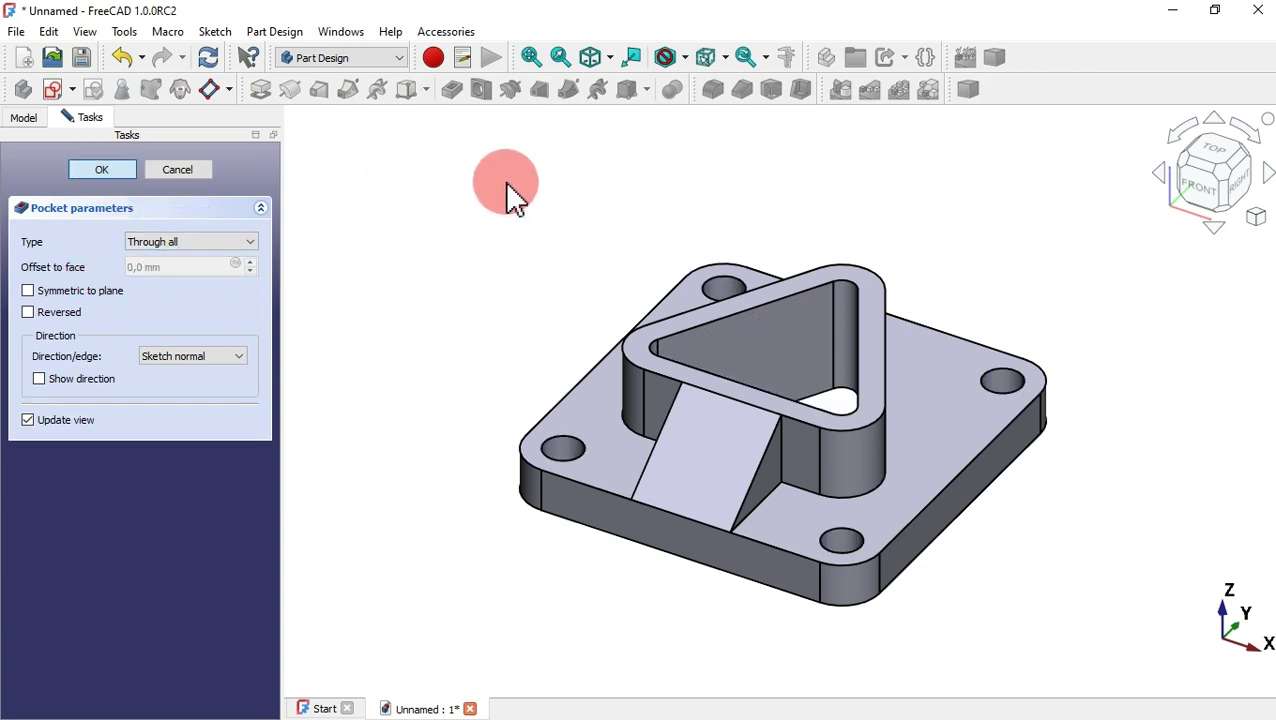
Switch to the Draft workbench for annotating the finished part.
{"action": "middle_click_drag", "start_coordinate": [760, 196], "coordinate": [727, 201]}
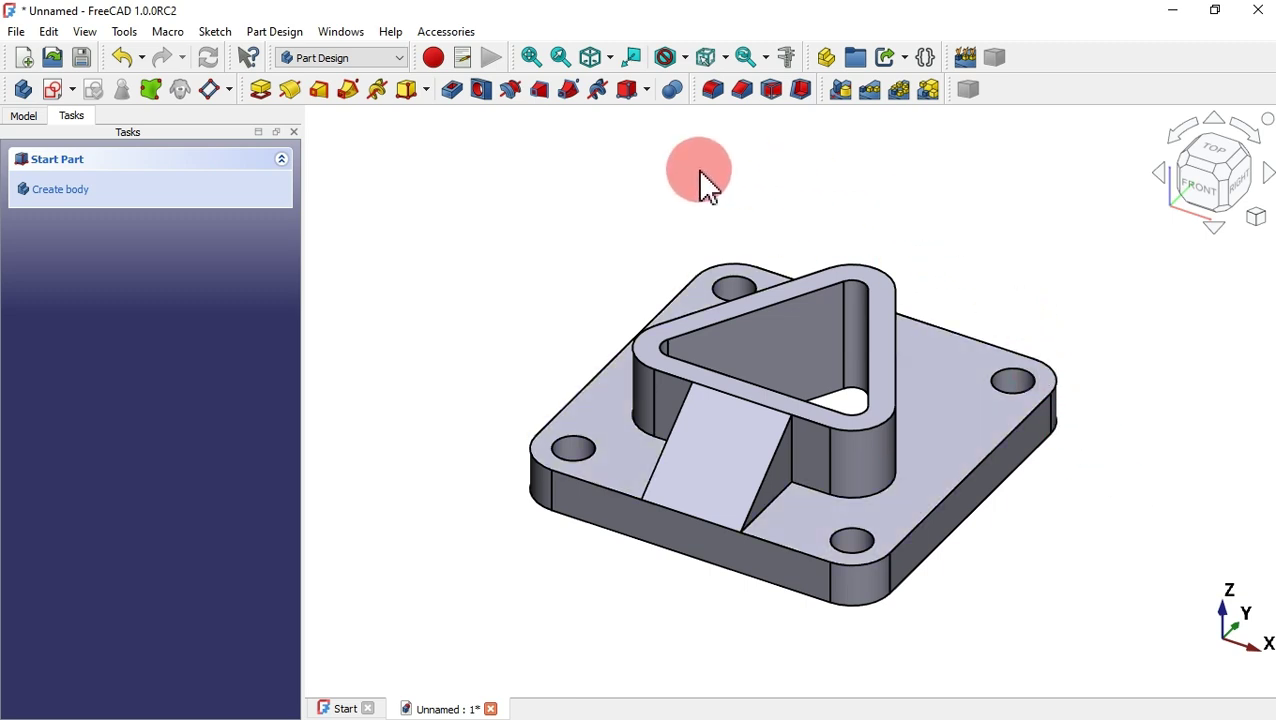
{"action": "left_click", "coordinate": [393, 57]}
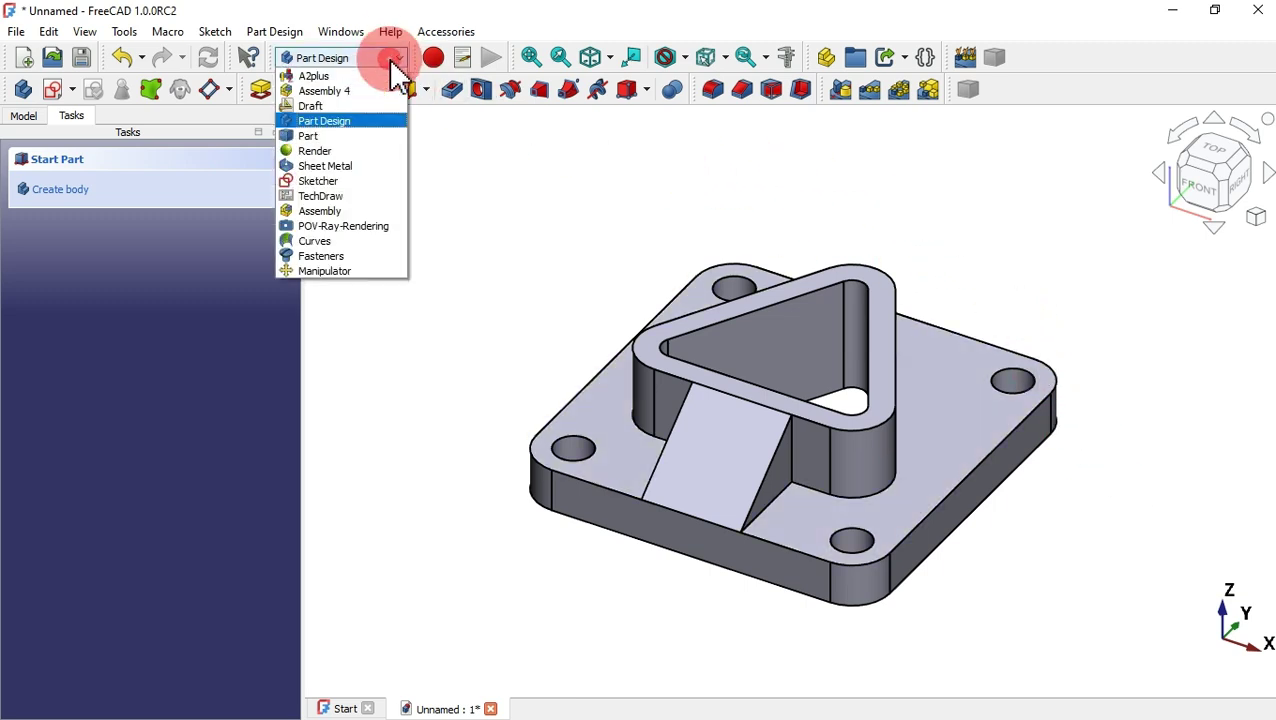
{"action": "left_click", "coordinate": [338, 106]}
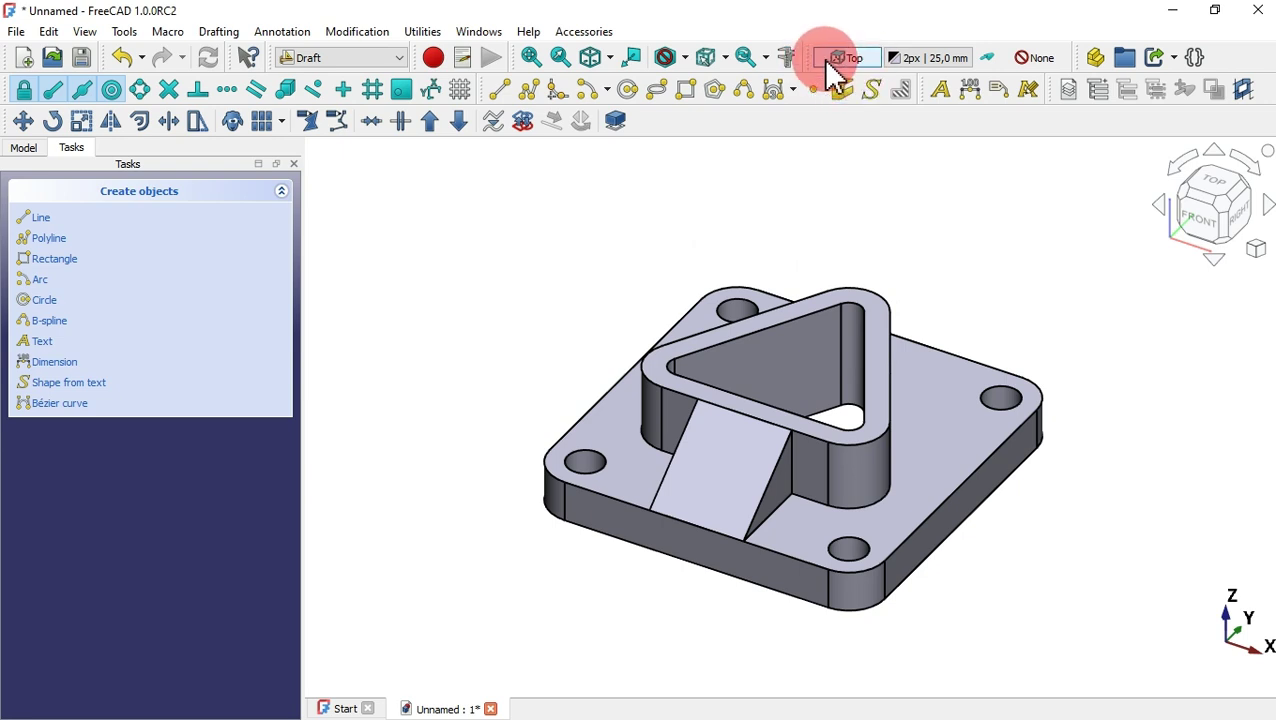
{"action": "left_click", "coordinate": [860, 62]}
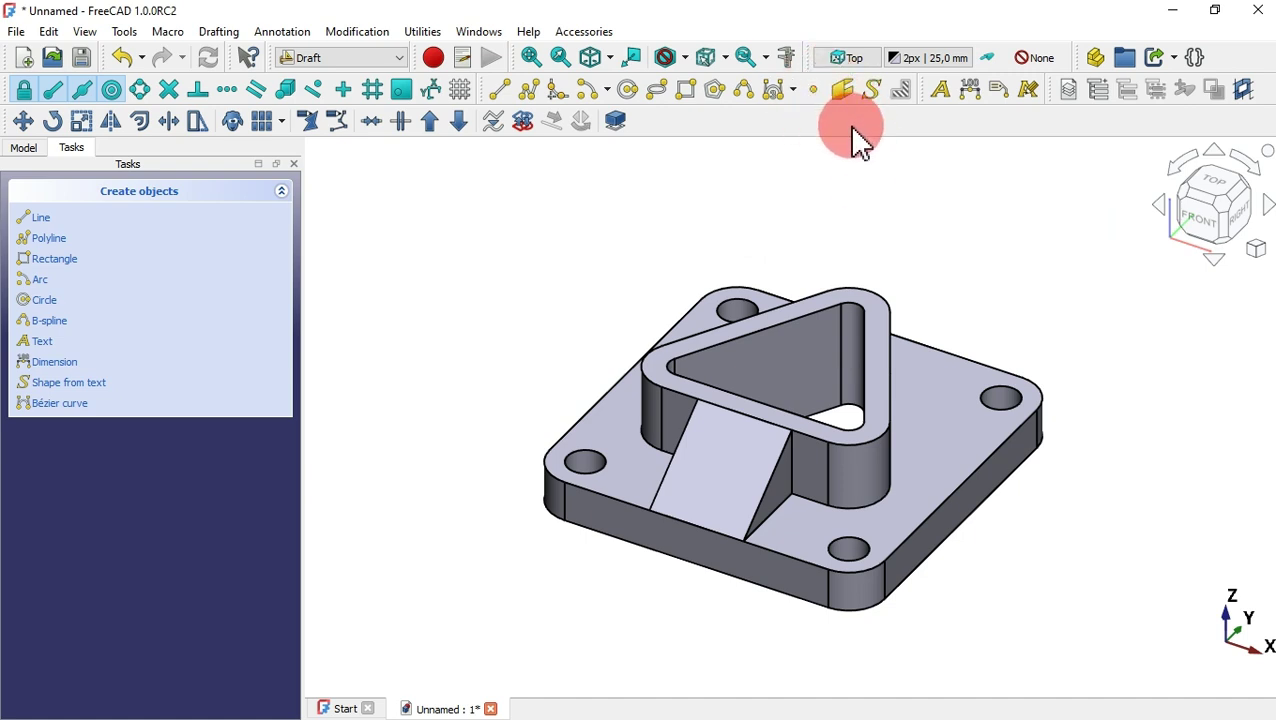
Show the working plane grid, inspect it from below the plate, and return to the isometric view.
{"action": "left_click", "coordinate": [461, 90]}
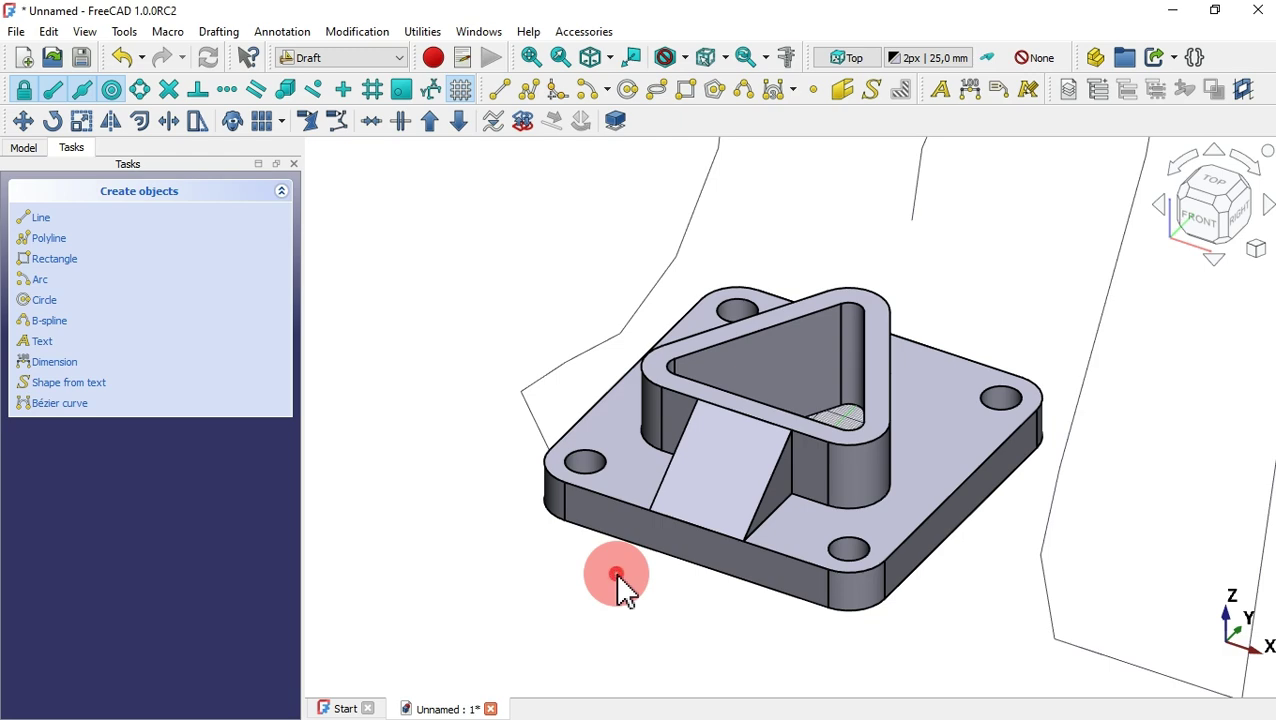
{"action": "left_click_drag", "start_coordinate": [607, 588], "coordinate": [705, 332]}
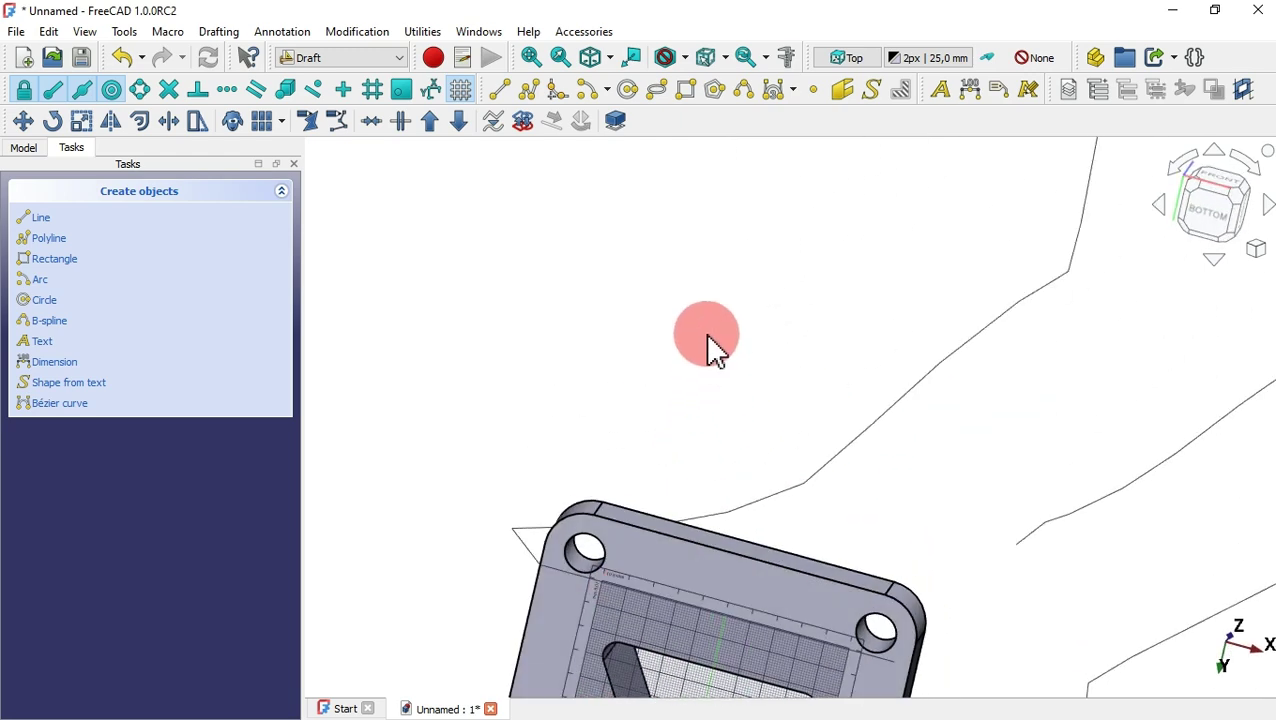
{"action": "scroll", "coordinate": [760, 530], "scroll_direction": "up", "scroll_amount": 4}
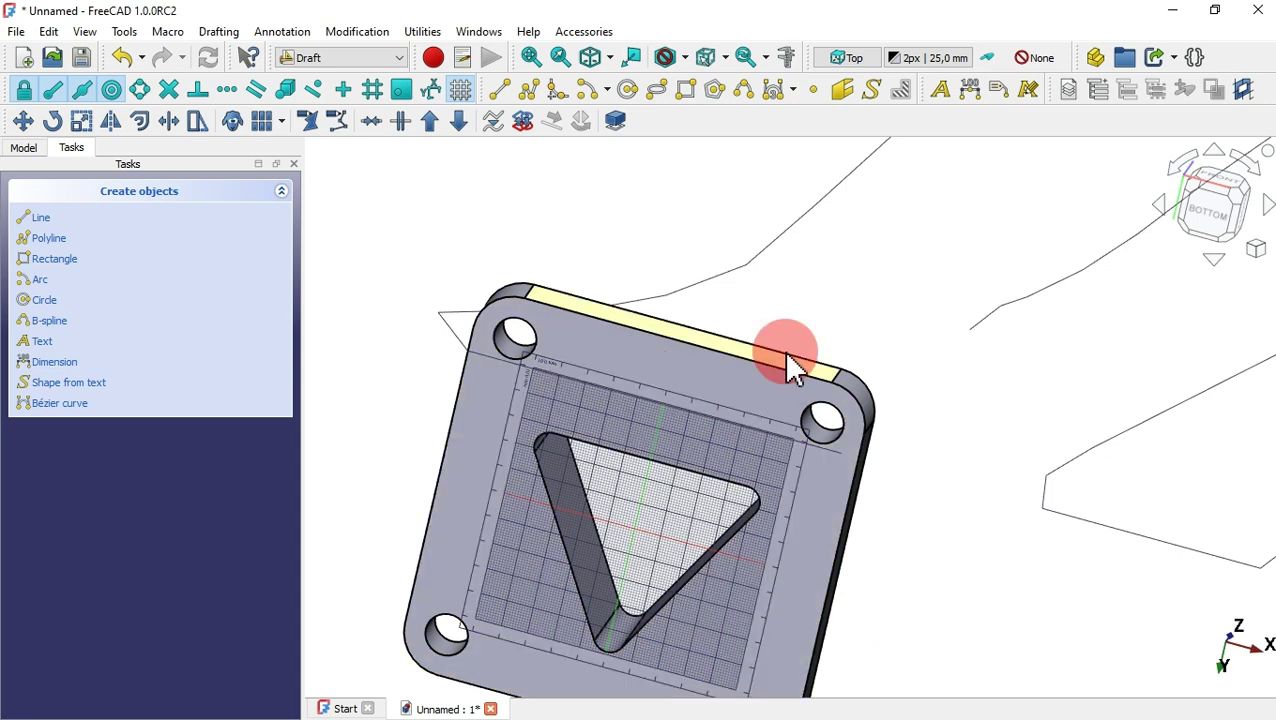
{"action": "left_click_drag", "start_coordinate": [840, 322], "coordinate": [746, 430]}
{"action": "key", "text": "0"}
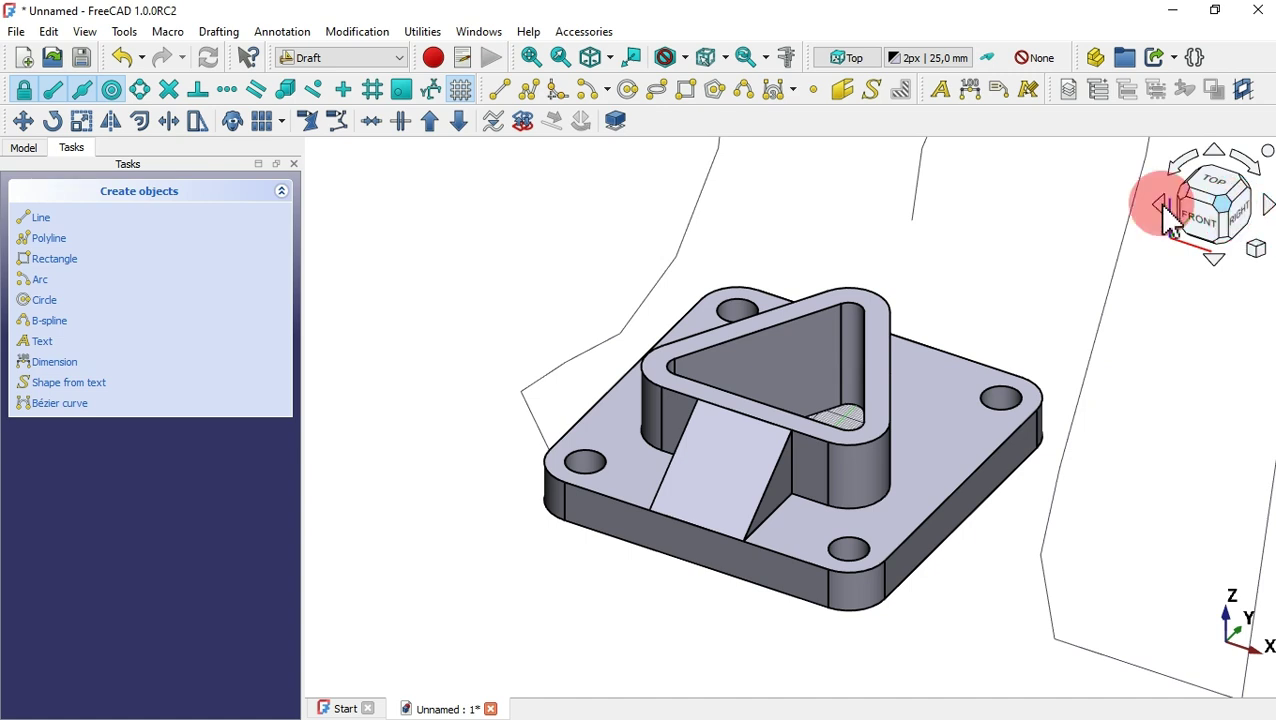
Review the working plane setup options and align the working plane to the rib's sloped face.
{"action": "left_click", "coordinate": [855, 64]}
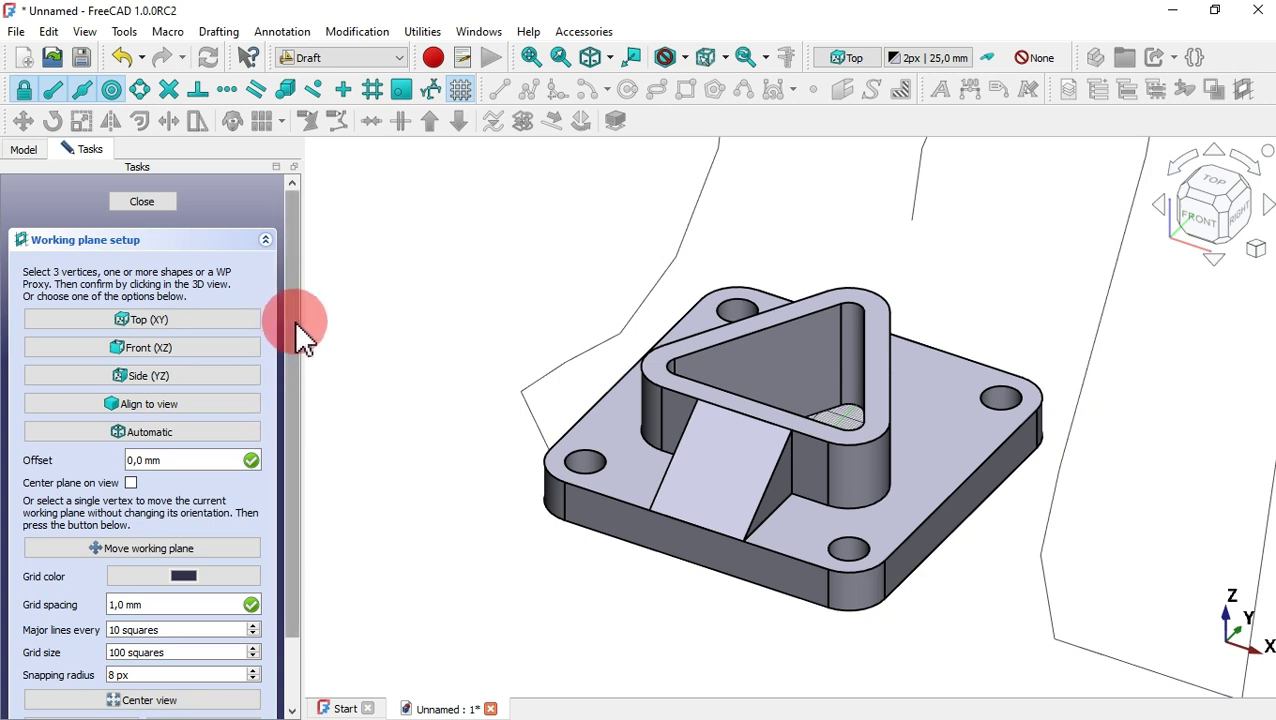
{"action": "left_click", "coordinate": [168, 204]}
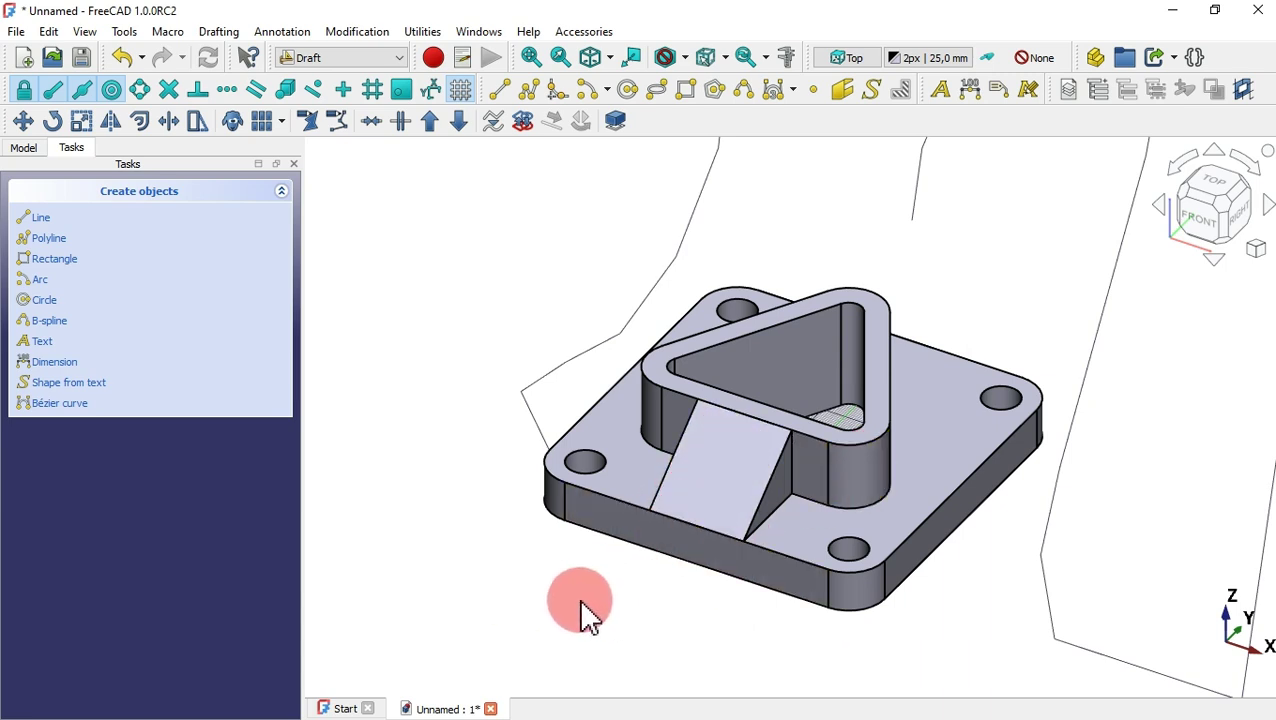
{"action": "left_click", "coordinate": [737, 440]}
{"action": "left_click", "coordinate": [858, 55]}
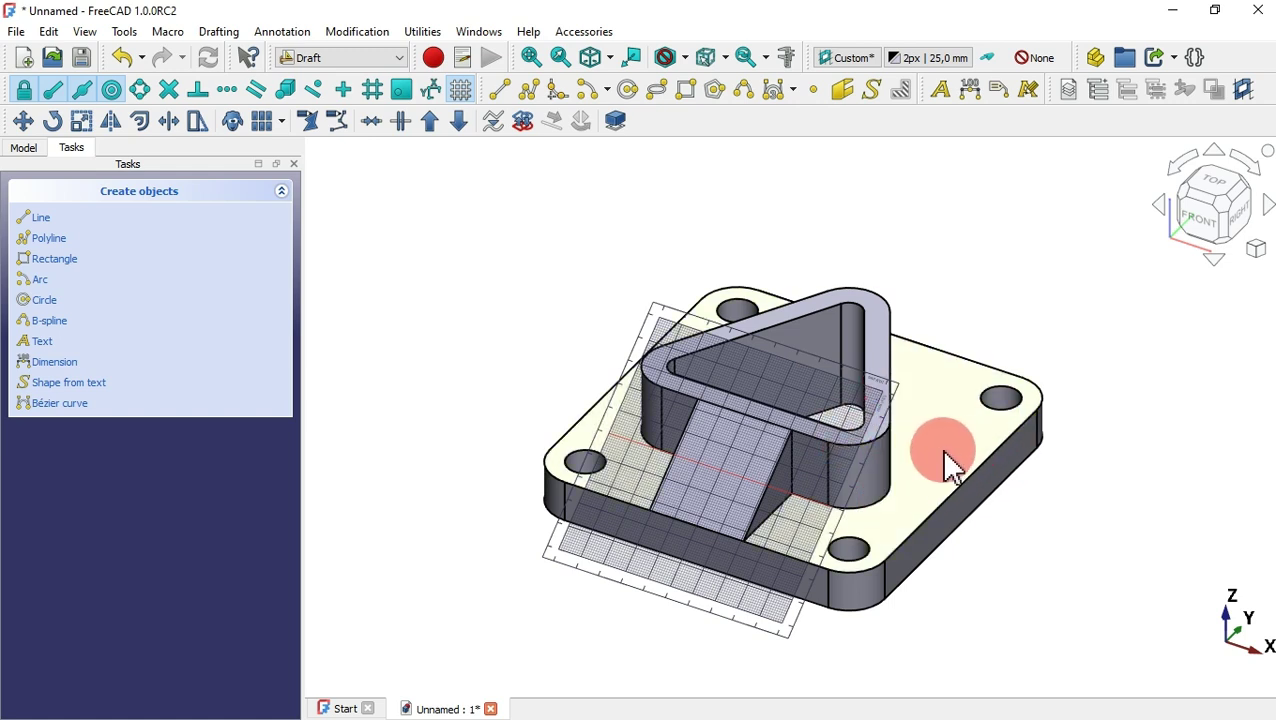
{"action": "left_click", "coordinate": [988, 268]}
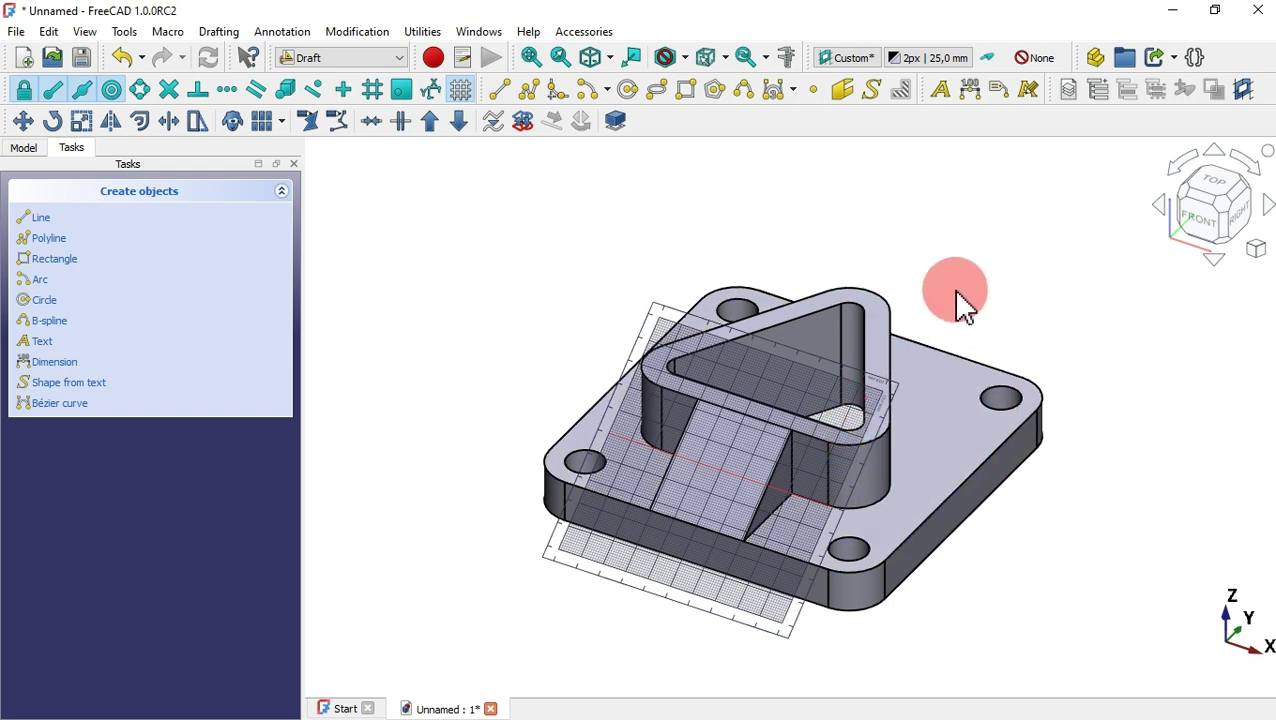
Set the working plane back to Top (XY), check the grid from below, and hide the grid.
{"action": "left_click", "coordinate": [846, 58]}
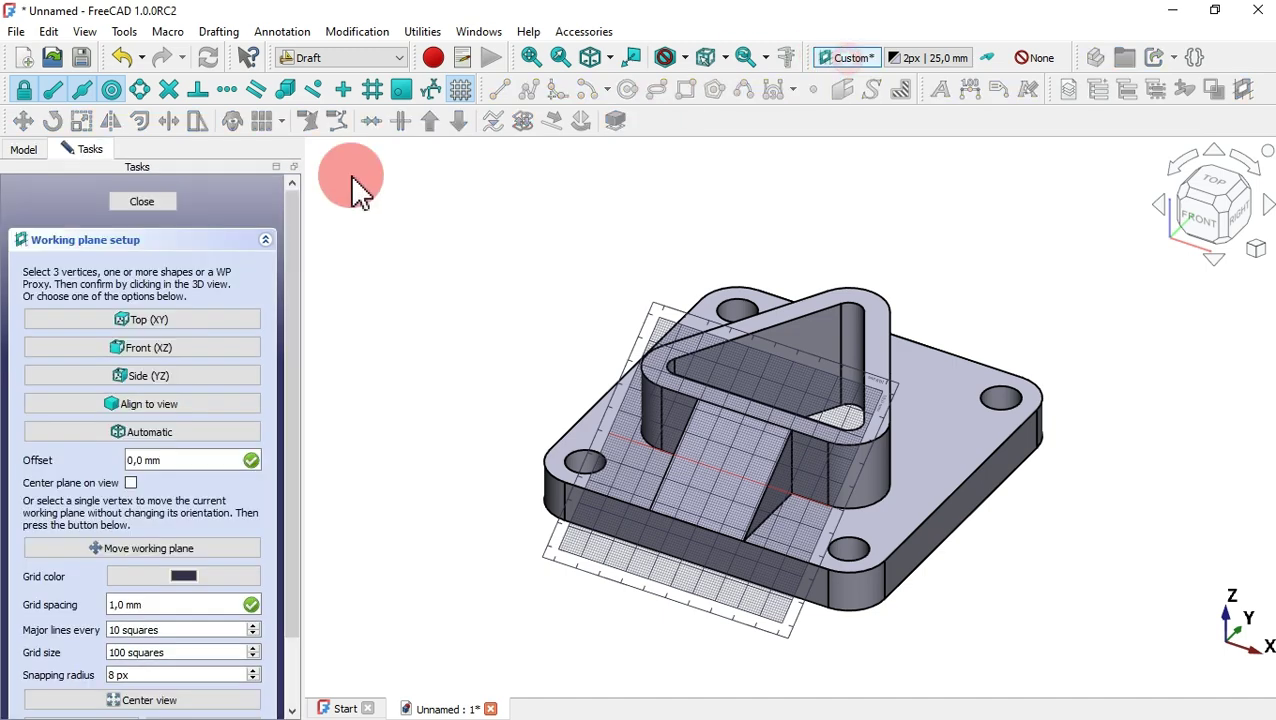
{"action": "left_click", "coordinate": [199, 318]}
{"action": "middle_click_drag", "start_coordinate": [652, 571], "coordinate": [733, 420]}
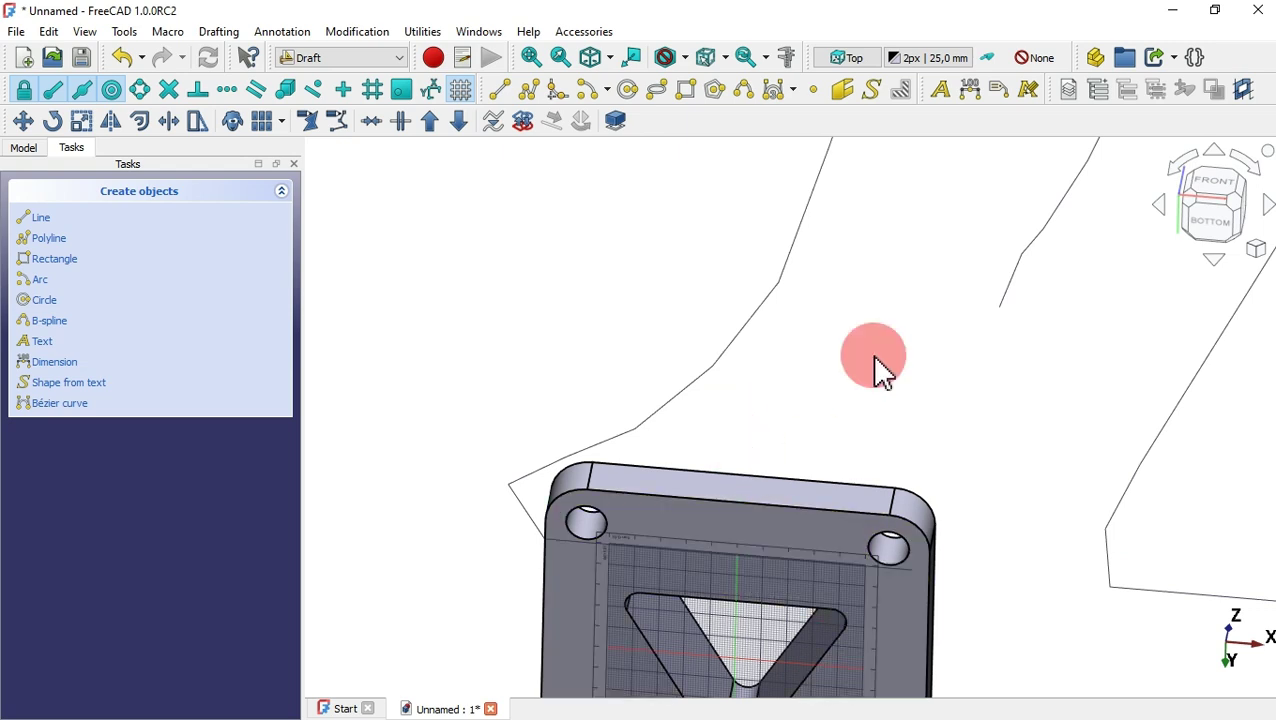
{"action": "key", "text": "0"}
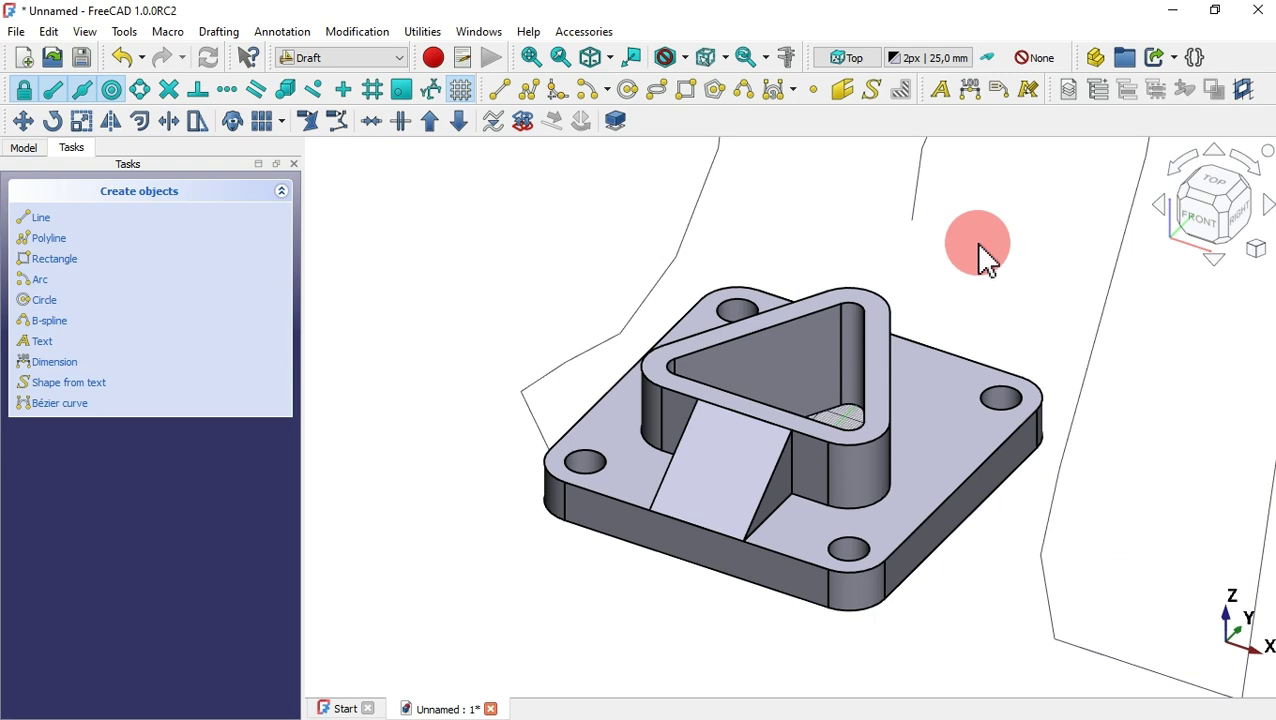
{"action": "left_click", "coordinate": [456, 90]}
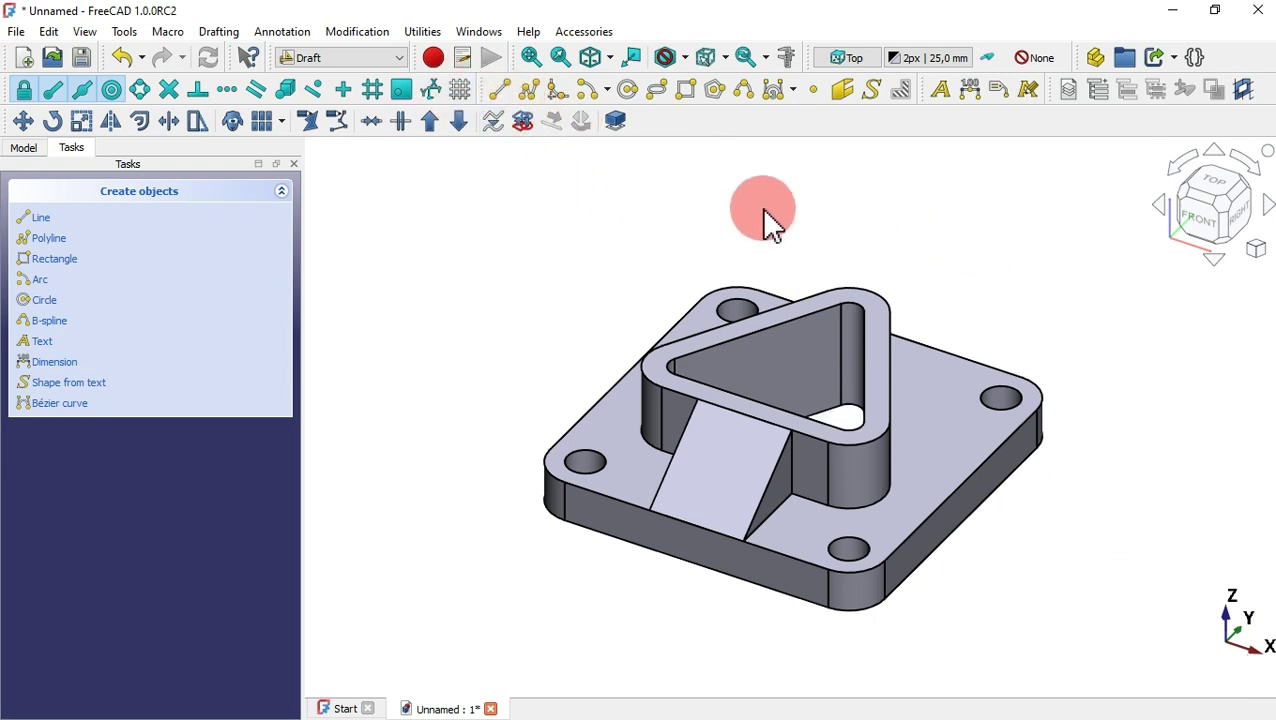
{"action": "scroll", "coordinate": [552, 275], "scroll_direction": "down", "scroll_amount": 2}
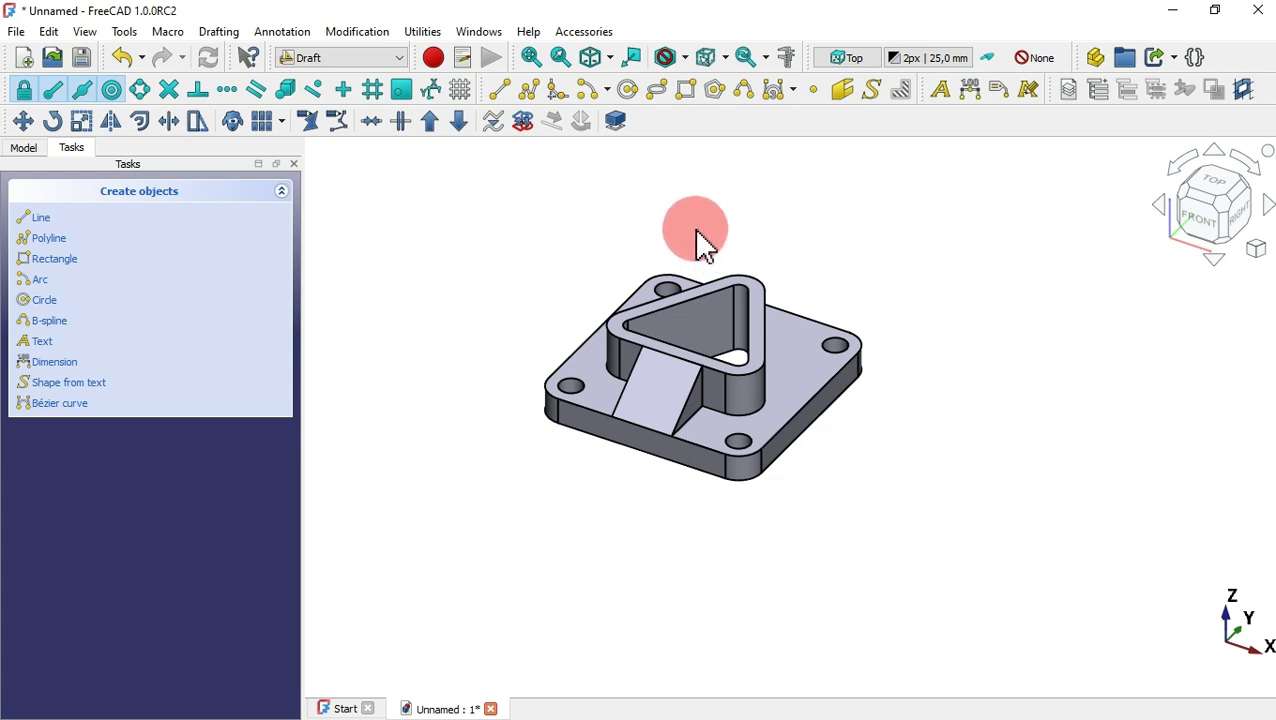
{"action": "scroll", "coordinate": [700, 250], "scroll_direction": "up", "scroll_amount": 3}
{"action": "scroll", "coordinate": [700, 240], "scroll_direction": "down", "scroll_amount": 2}
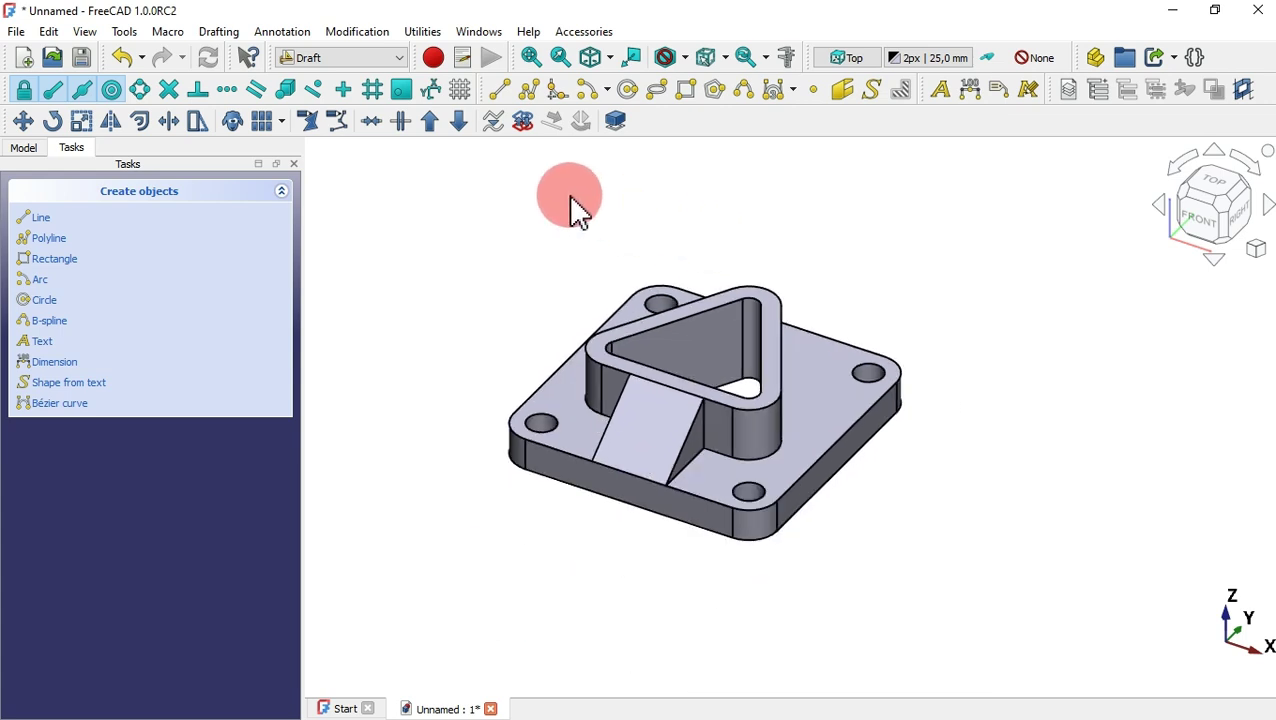
{"action": "scroll", "coordinate": [590, 224], "scroll_direction": "up", "scroll_amount": 2}
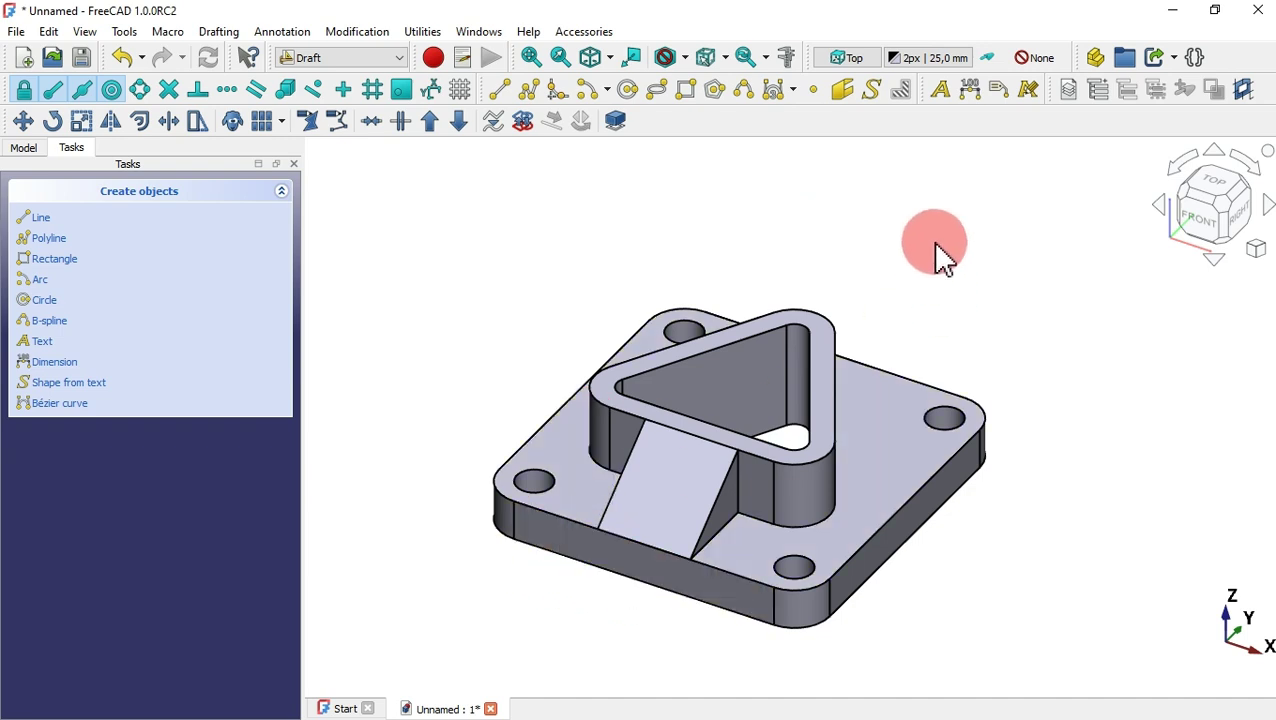
Dimension the straight bottom edge of the plate's front face by edge selection, placing the dimension in front of the plate.
{"action": "left_click", "coordinate": [966, 89]}
{"action": "scroll", "coordinate": [863, 171], "scroll_direction": "down", "scroll_amount": 2}
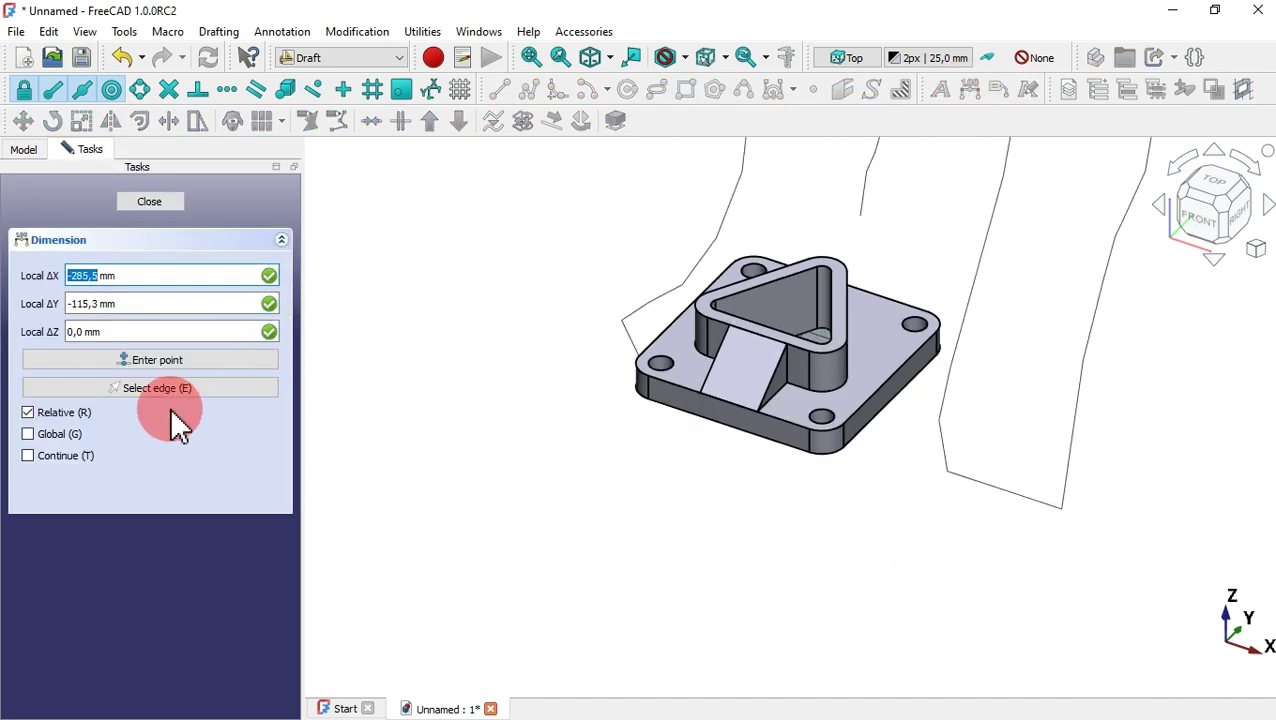
{"action": "left_click", "coordinate": [211, 387]}
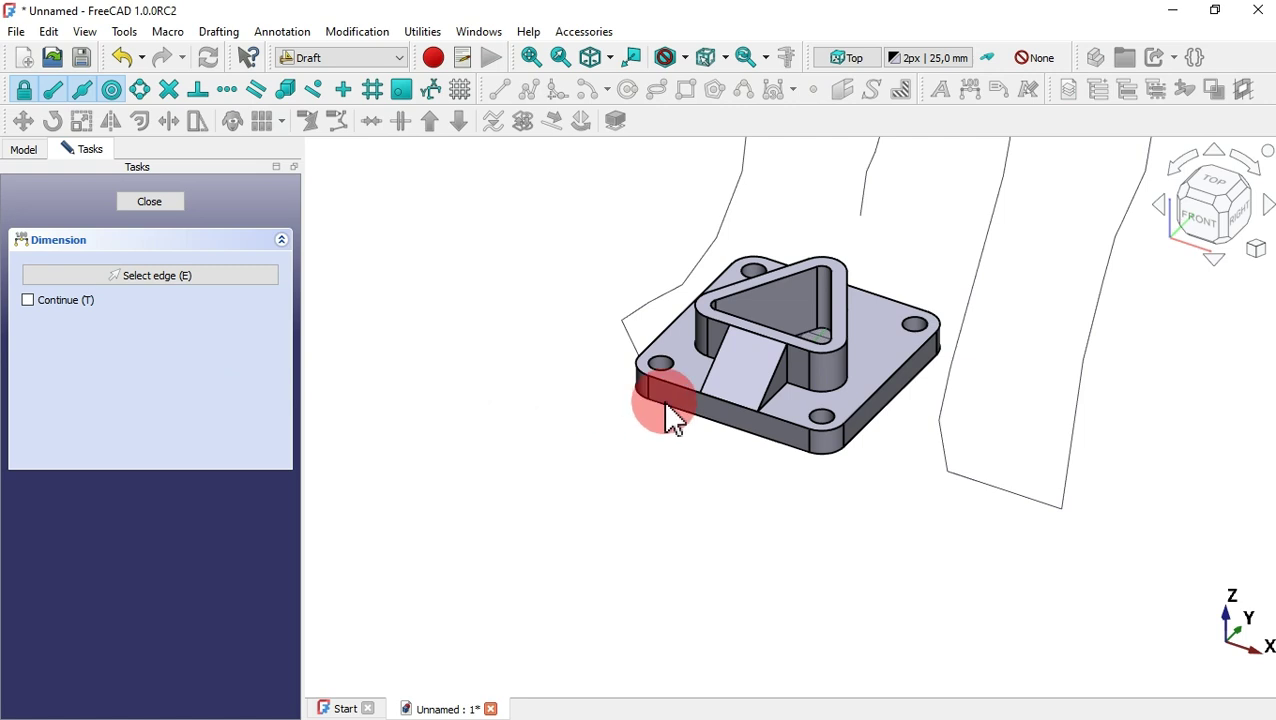
{"action": "scroll", "coordinate": [700, 421], "scroll_direction": "up", "scroll_amount": 3}
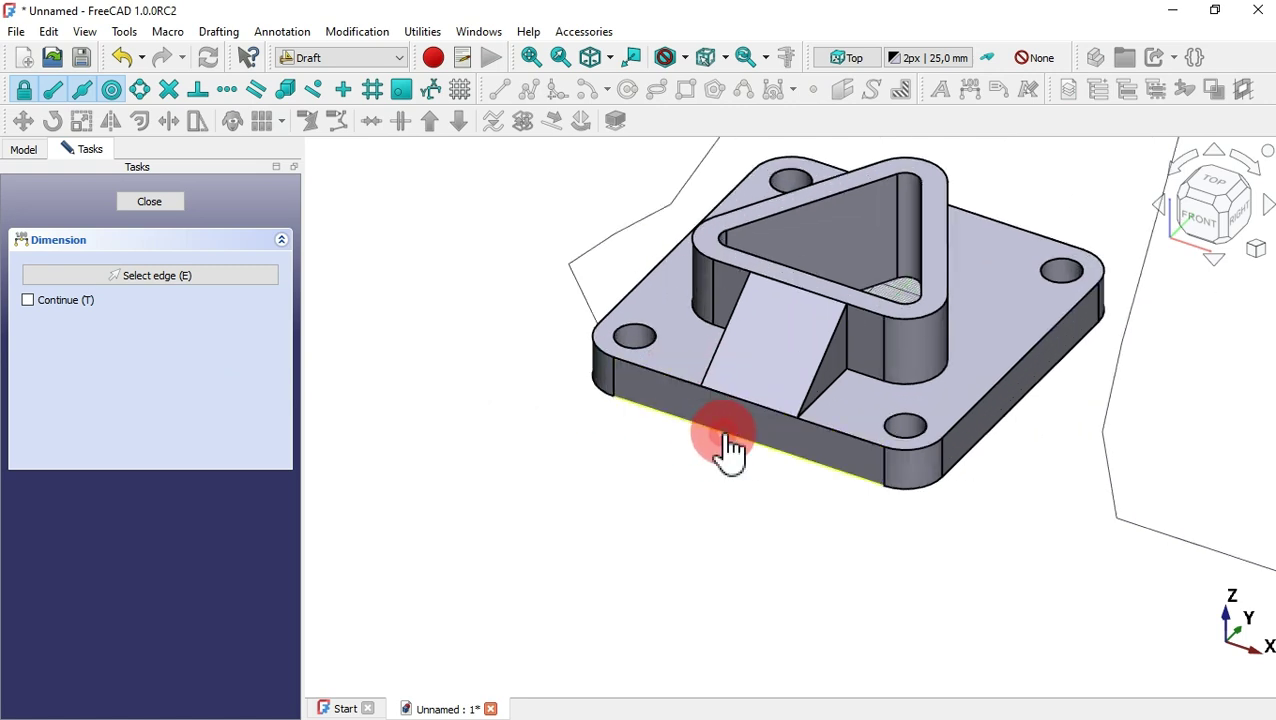
{"action": "left_click", "coordinate": [725, 436]}
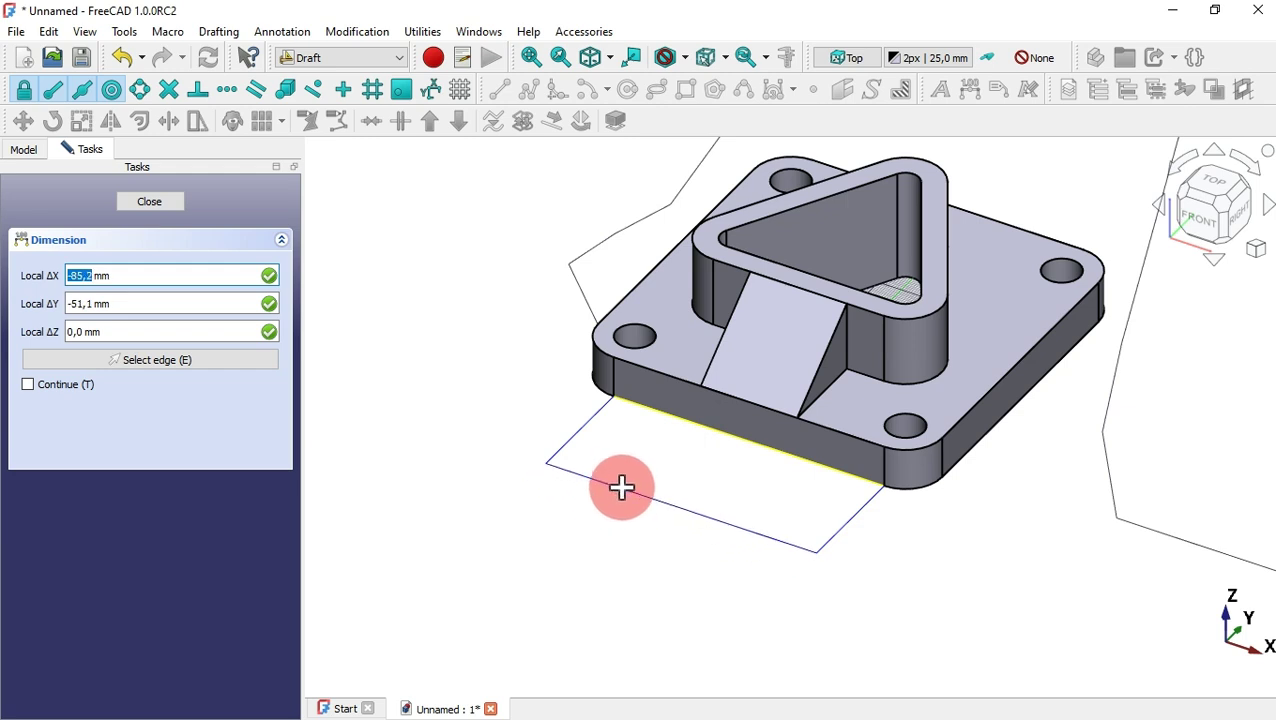
{"action": "left_click", "coordinate": [612, 530]}
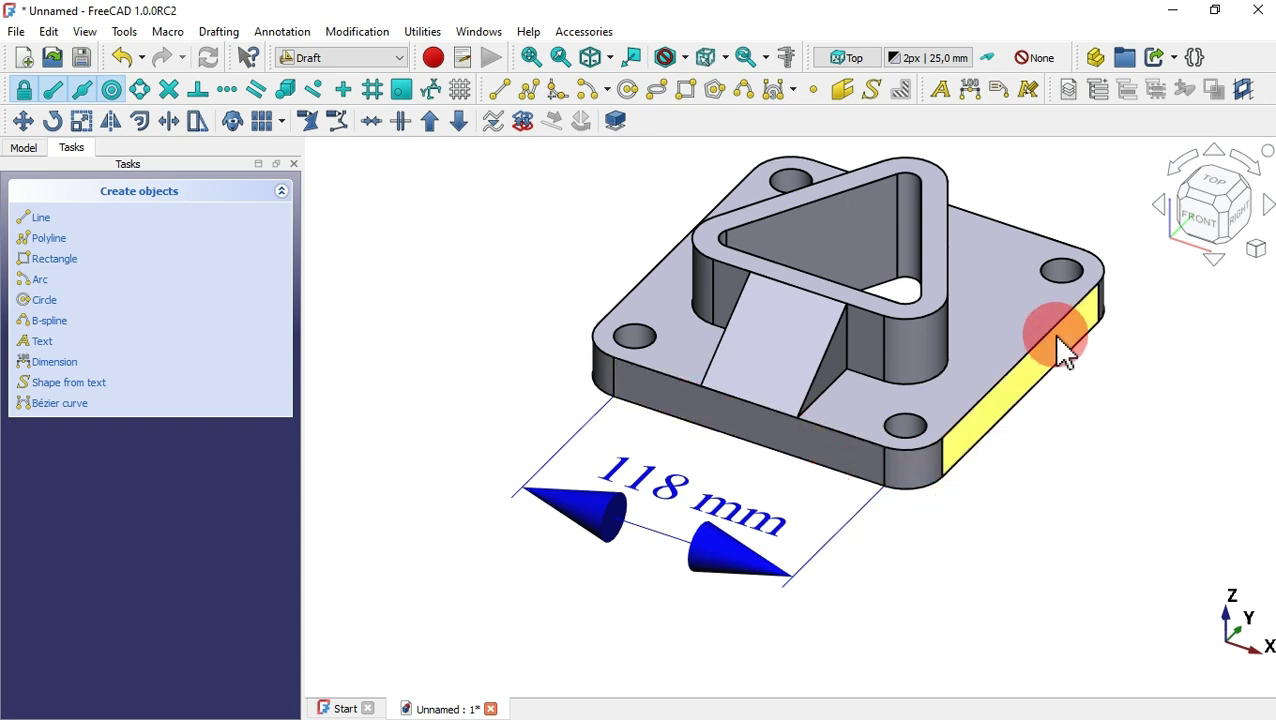
Dimension the plate's overall width between its left and right bottom edges, placing it outside the front edge dimension.
{"action": "left_click", "coordinate": [968, 91]}
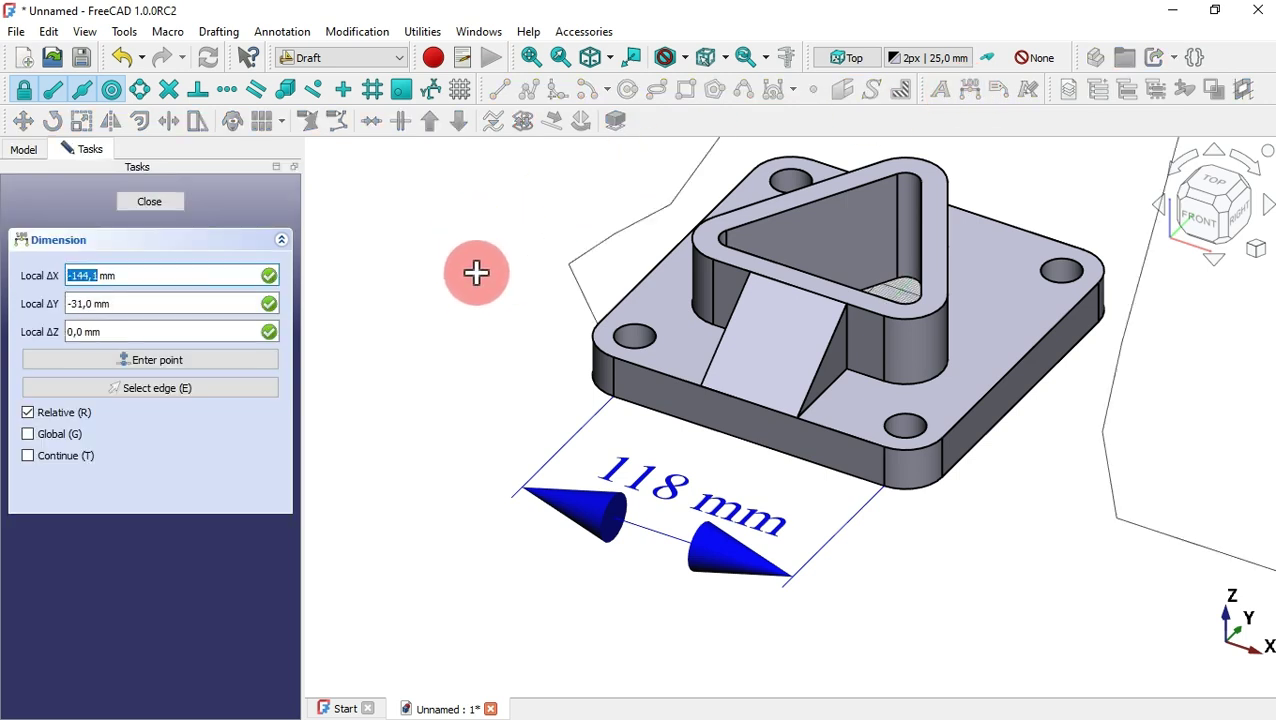
{"action": "middle_click_drag", "start_coordinate": [479, 410], "coordinate": [575, 395]}
{"action": "scroll", "coordinate": [541, 365], "scroll_direction": "up", "scroll_amount": 2}
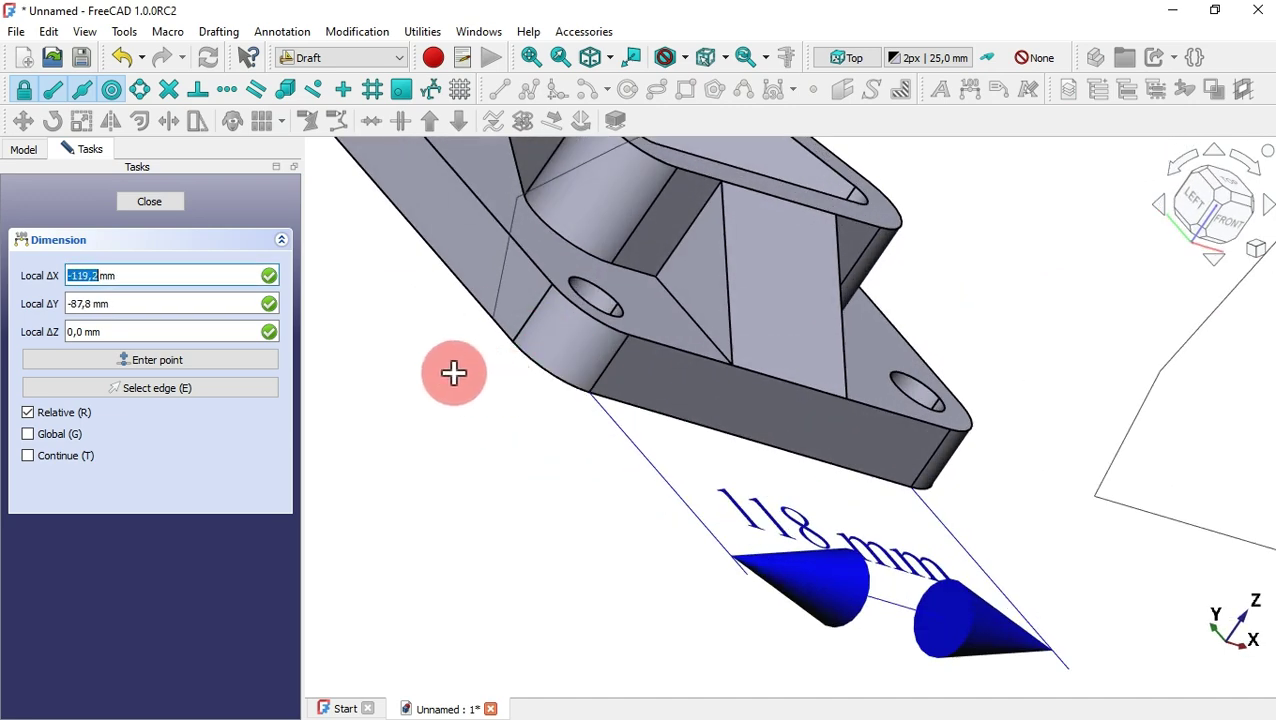
{"action": "left_click", "coordinate": [82, 89]}
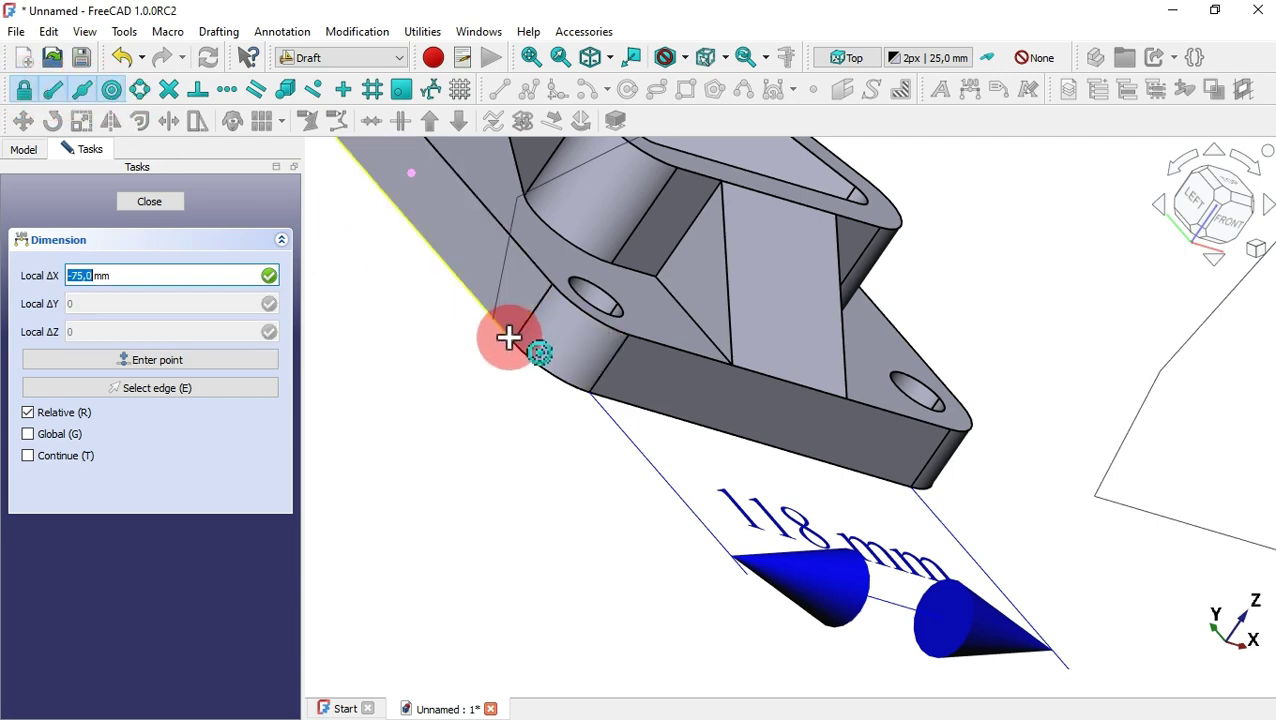
{"action": "middle_click_drag", "start_coordinate": [883, 430], "coordinate": [620, 365]}
{"action": "scroll", "coordinate": [620, 365], "scroll_direction": "up", "scroll_amount": 5}
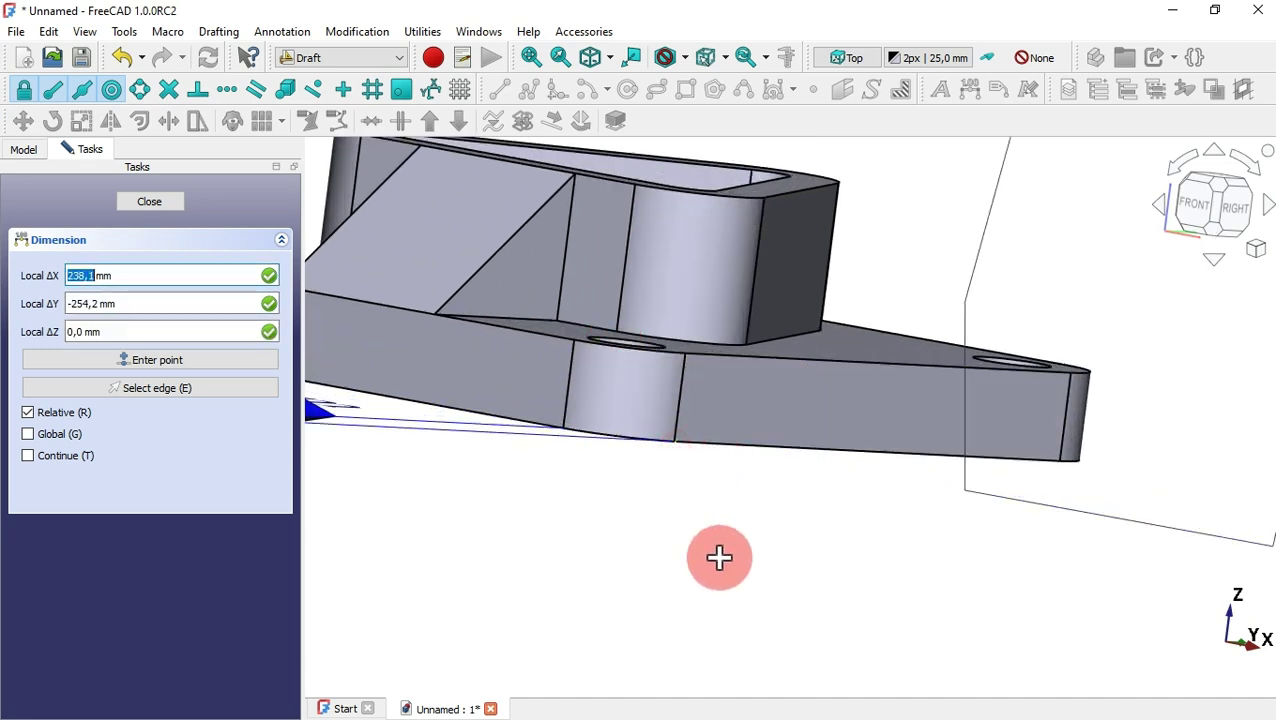
{"action": "scroll", "coordinate": [857, 555], "scroll_direction": "down", "scroll_amount": 5}
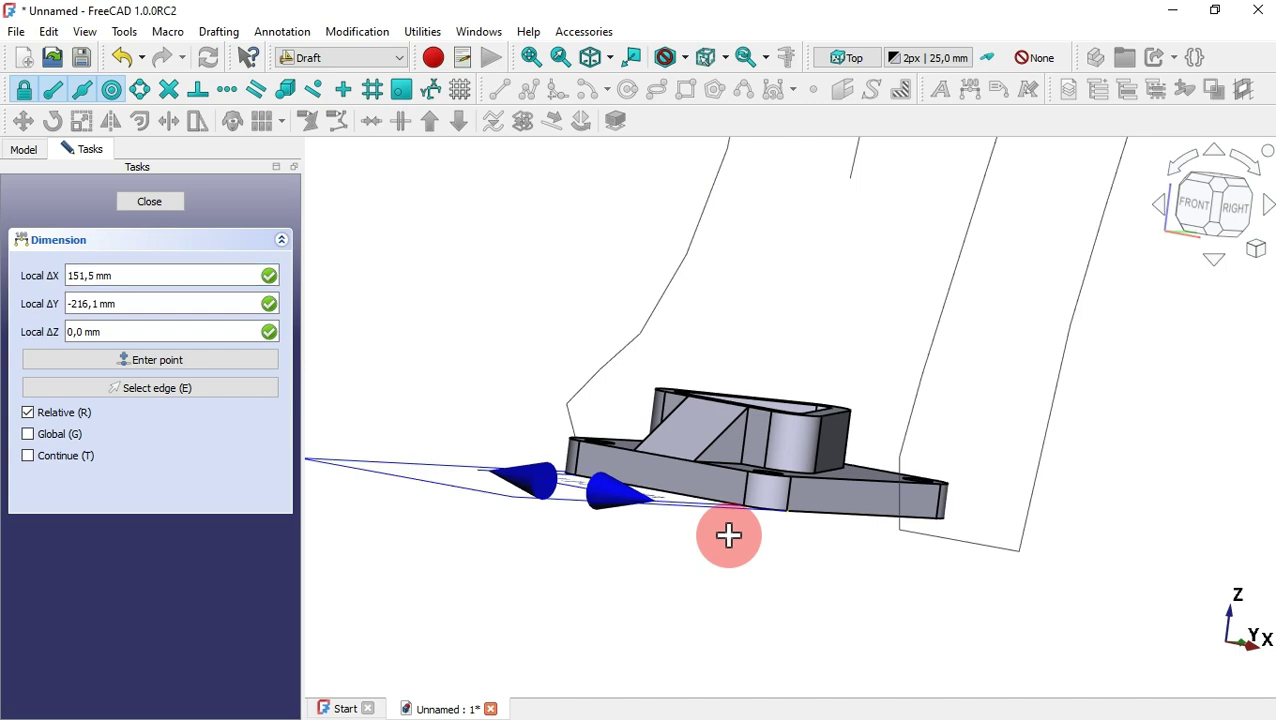
{"action": "middle_click_drag", "start_coordinate": [729, 535], "coordinate": [735, 622]}
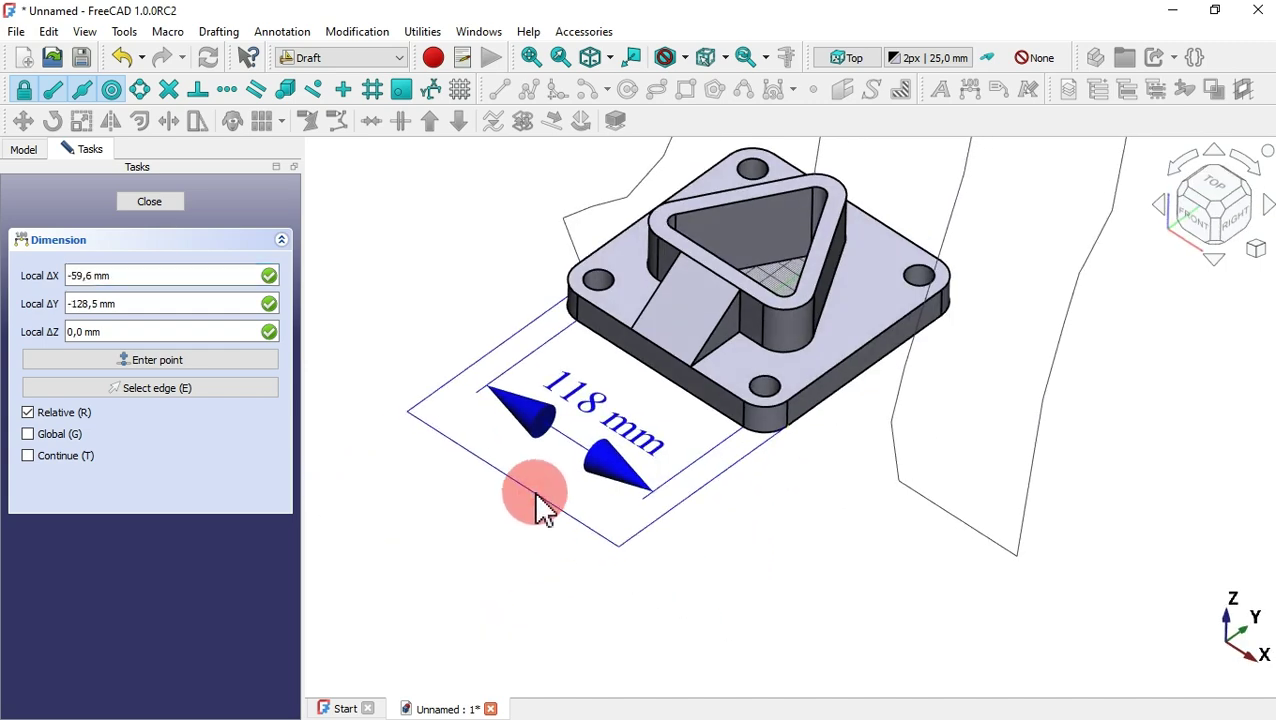
{"action": "left_click", "coordinate": [538, 500]}
{"action": "left_click", "coordinate": [433, 380]}
{"action": "left_click", "coordinate": [603, 510]}
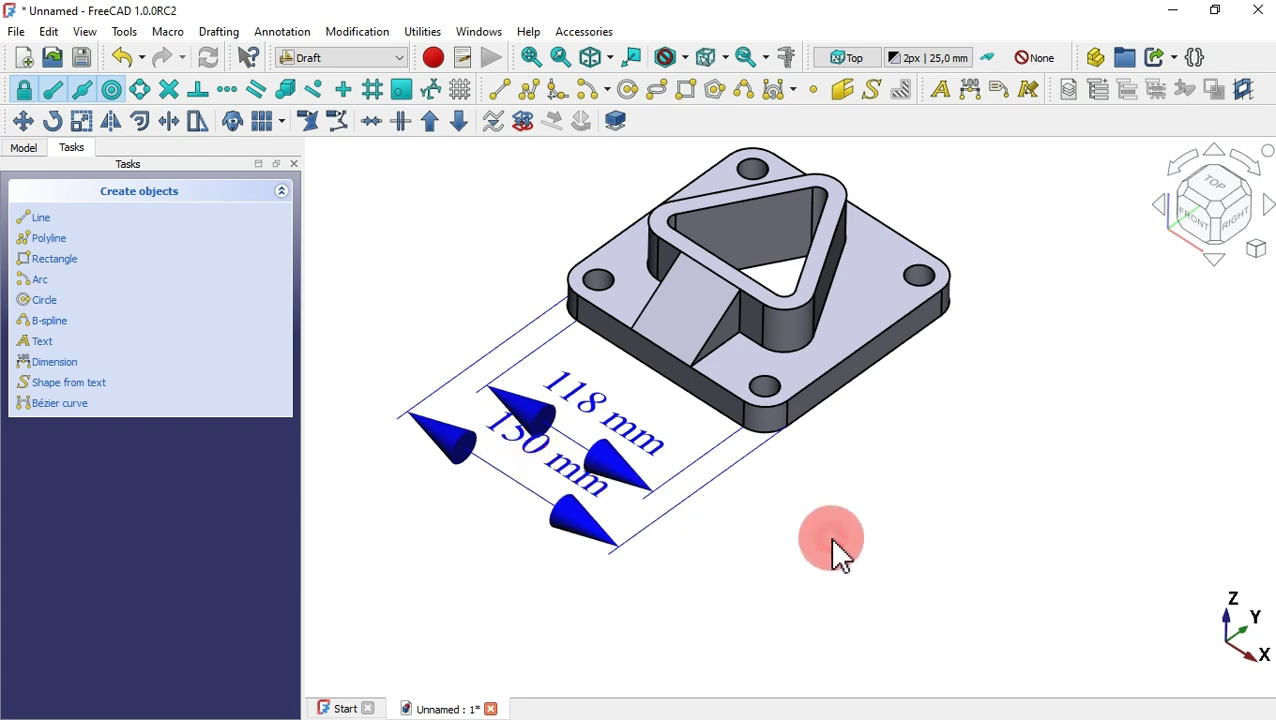
Dimension the plate's overall depth between its front and back bottom edges, placing the dimension beside the plate's right face.
{"action": "middle_click_drag", "start_coordinate": [838, 553], "coordinate": [870, 503]}
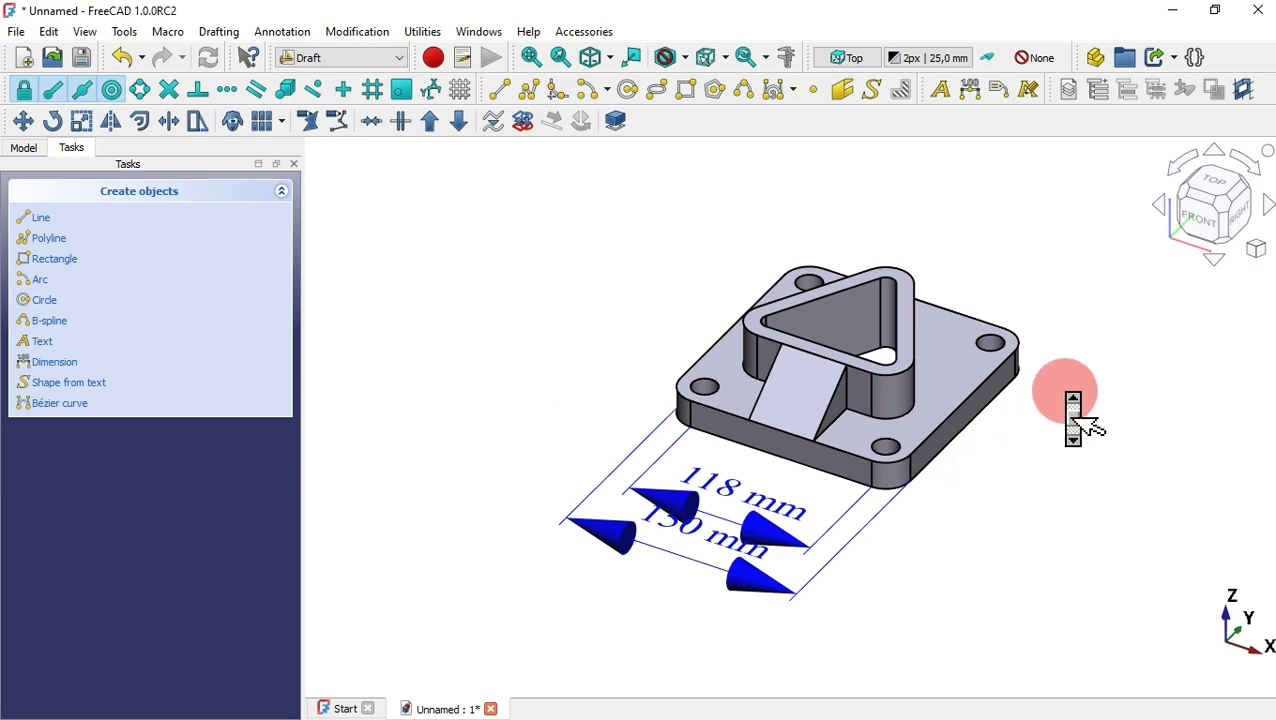
{"action": "scroll", "coordinate": [1083, 420], "scroll_direction": "up", "scroll_amount": 3}
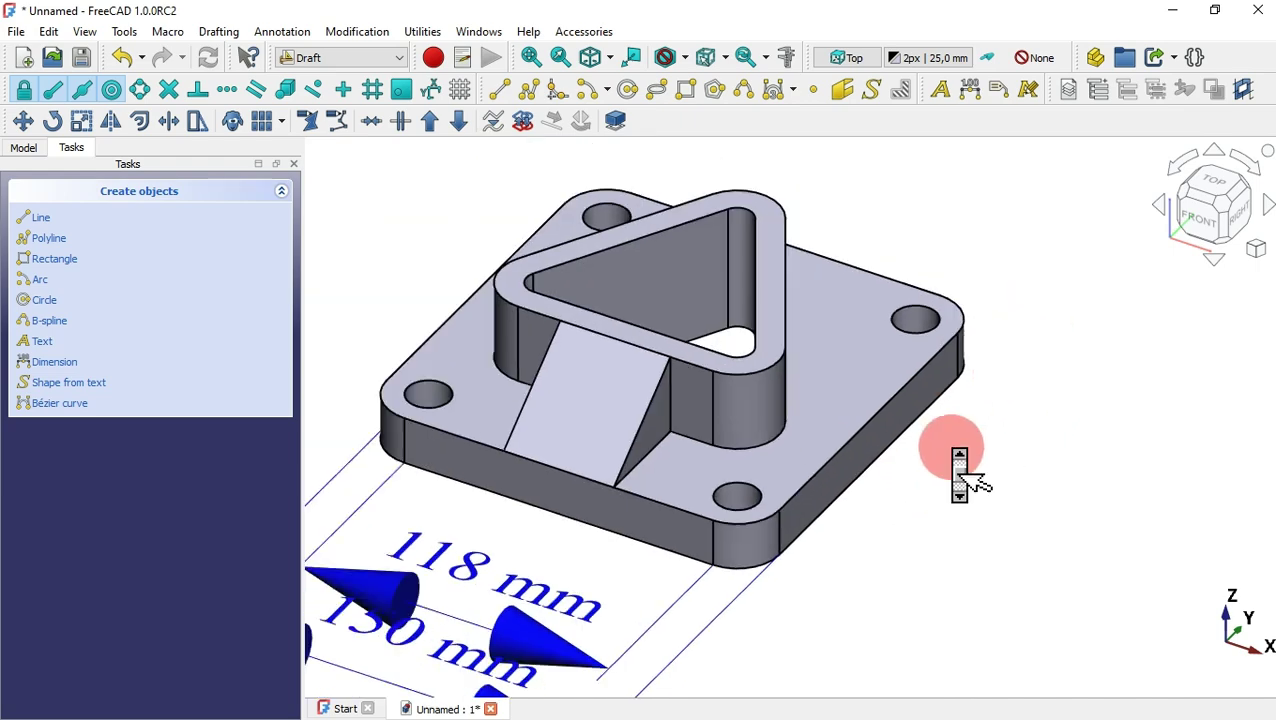
{"action": "scroll", "coordinate": [965, 478], "scroll_direction": "down", "scroll_amount": 2}
{"action": "left_click", "coordinate": [969, 92]}
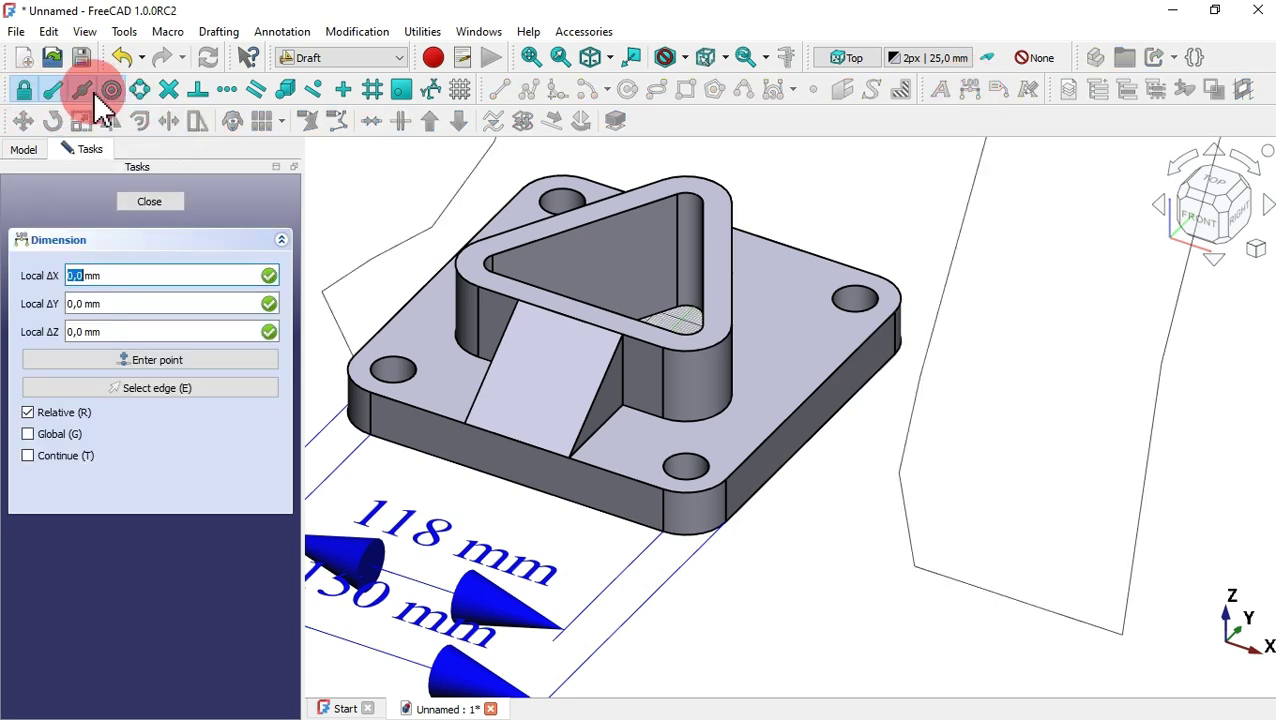
{"action": "left_click", "coordinate": [661, 530]}
{"action": "middle_click_drag", "start_coordinate": [883, 478], "coordinate": [1141, 380]}
{"action": "key", "text": "y"}
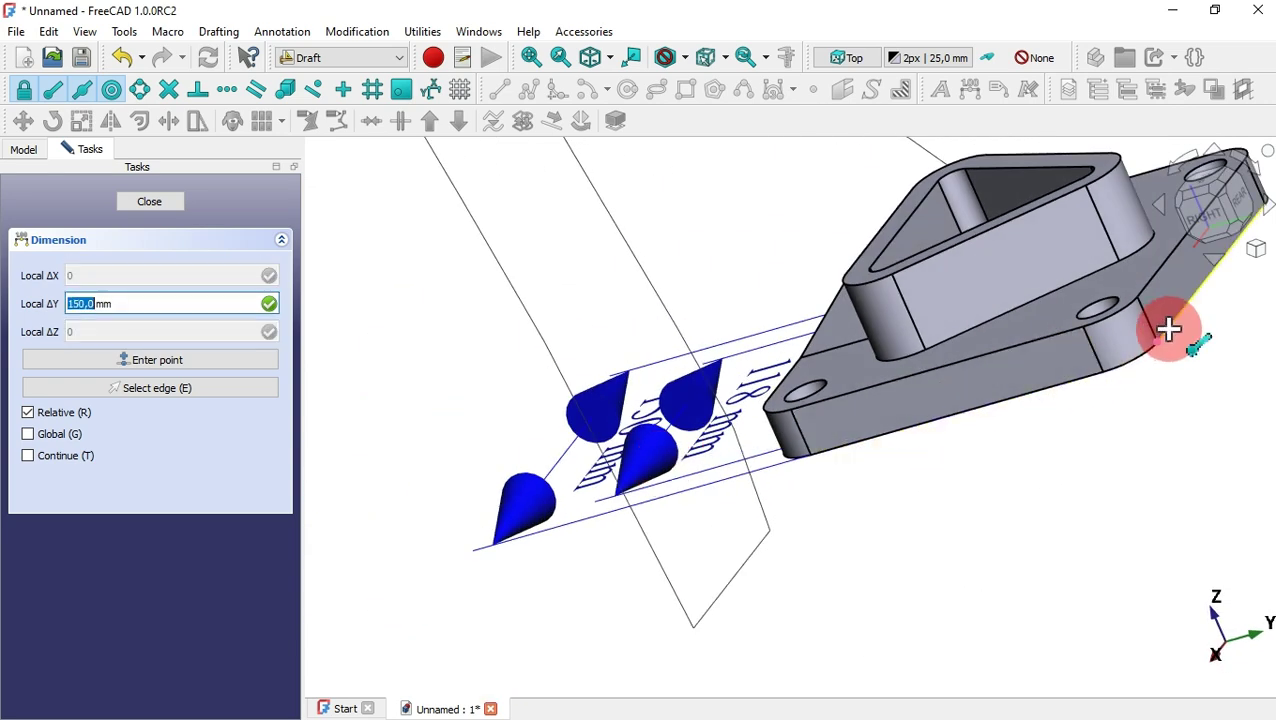
{"action": "key", "text": "y"}
{"action": "middle_click_drag", "start_coordinate": [883, 484], "coordinate": [930, 490]}
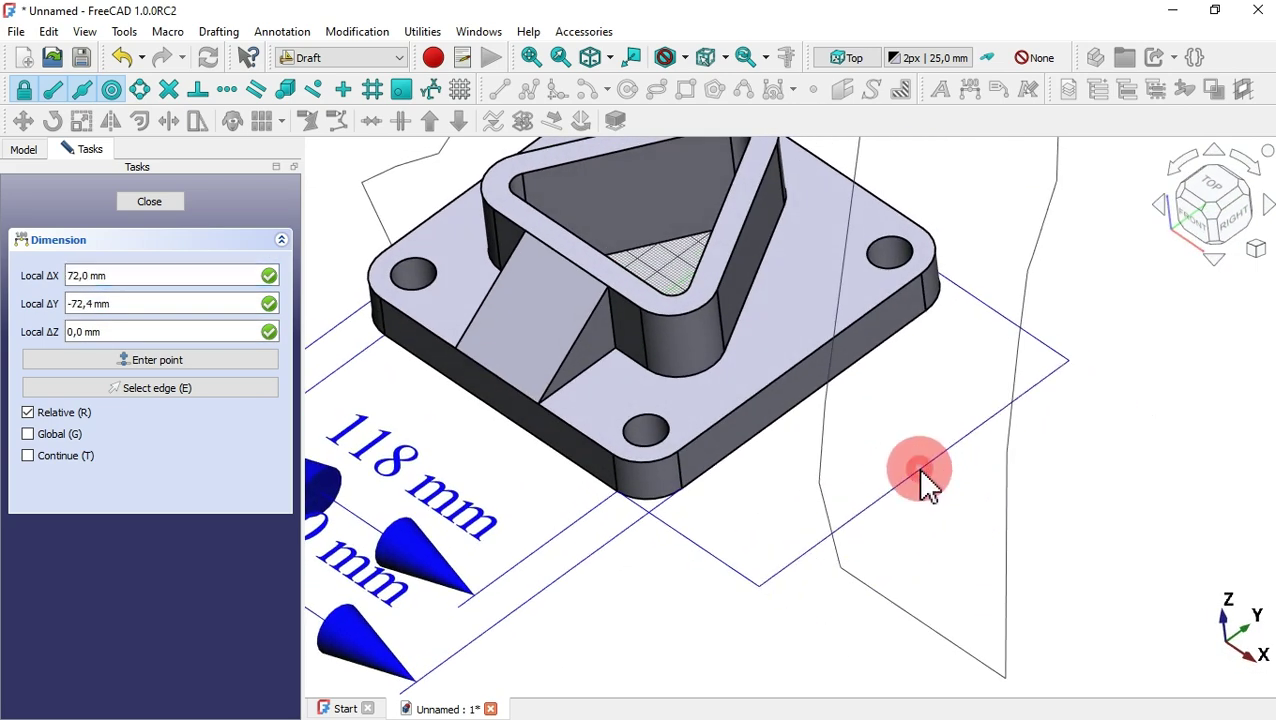
{"action": "left_click", "coordinate": [920, 470]}
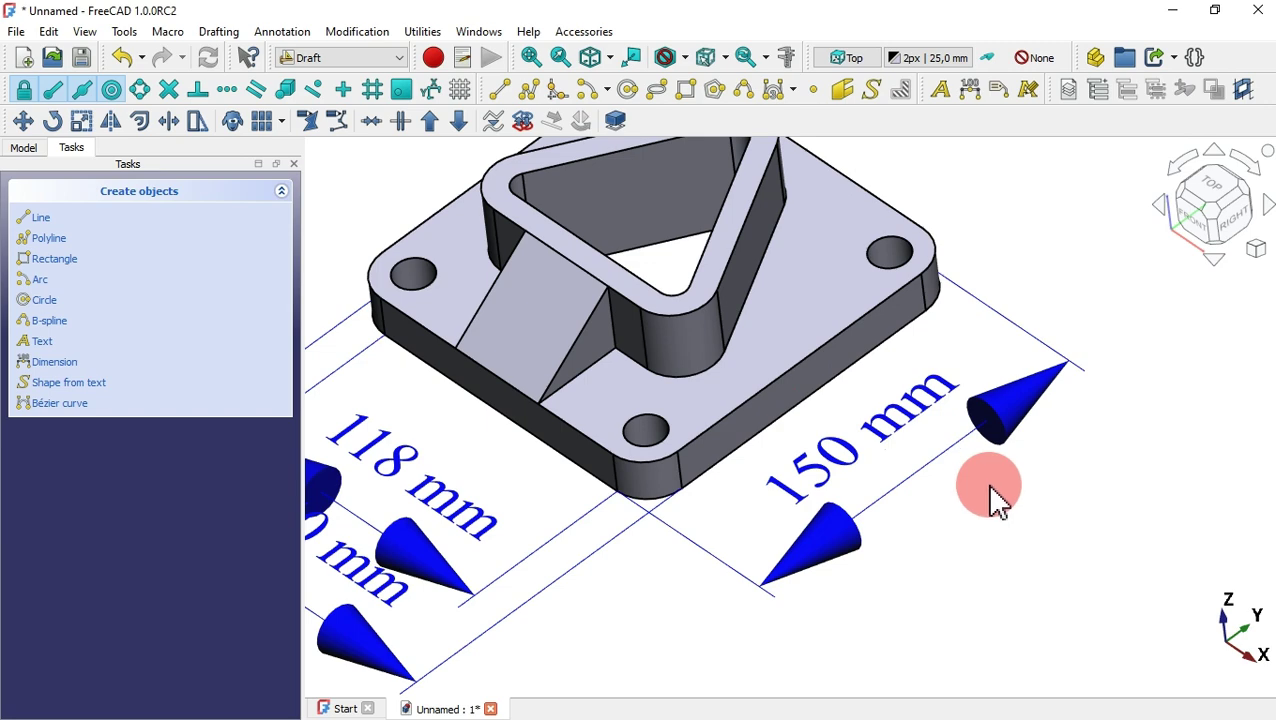
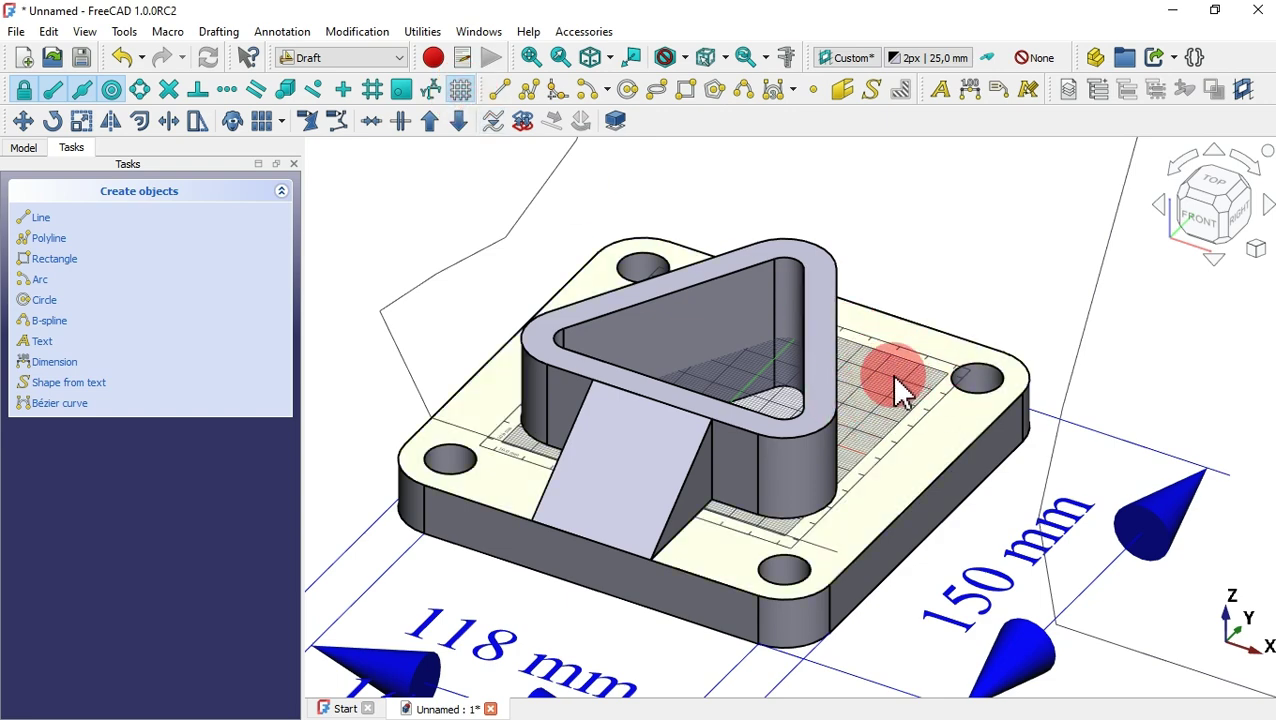
Hide the working plane grid and add a diameter dimension to the hole at the plate's back-right corner.
{"action": "left_click", "coordinate": [460, 89]}
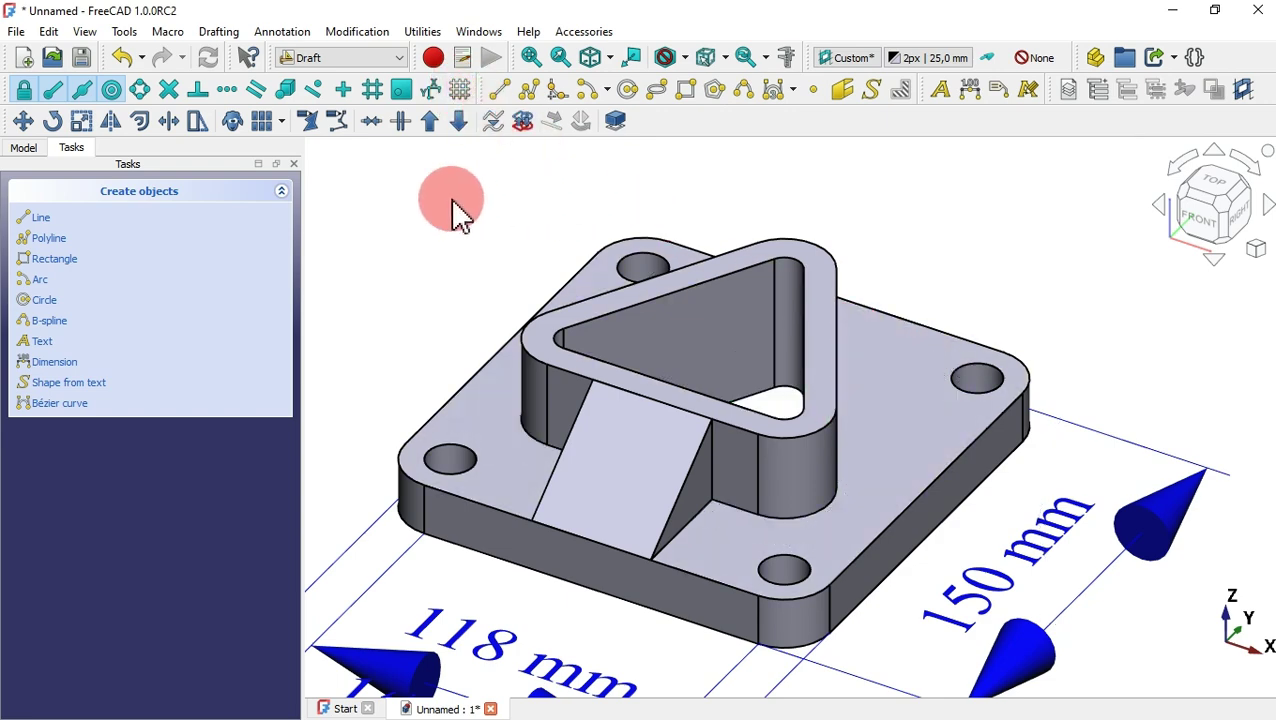
{"action": "scroll", "coordinate": [456, 199], "scroll_direction": "down", "scroll_amount": 2}
{"action": "scroll", "coordinate": [638, 196], "scroll_direction": "up", "scroll_amount": 3}
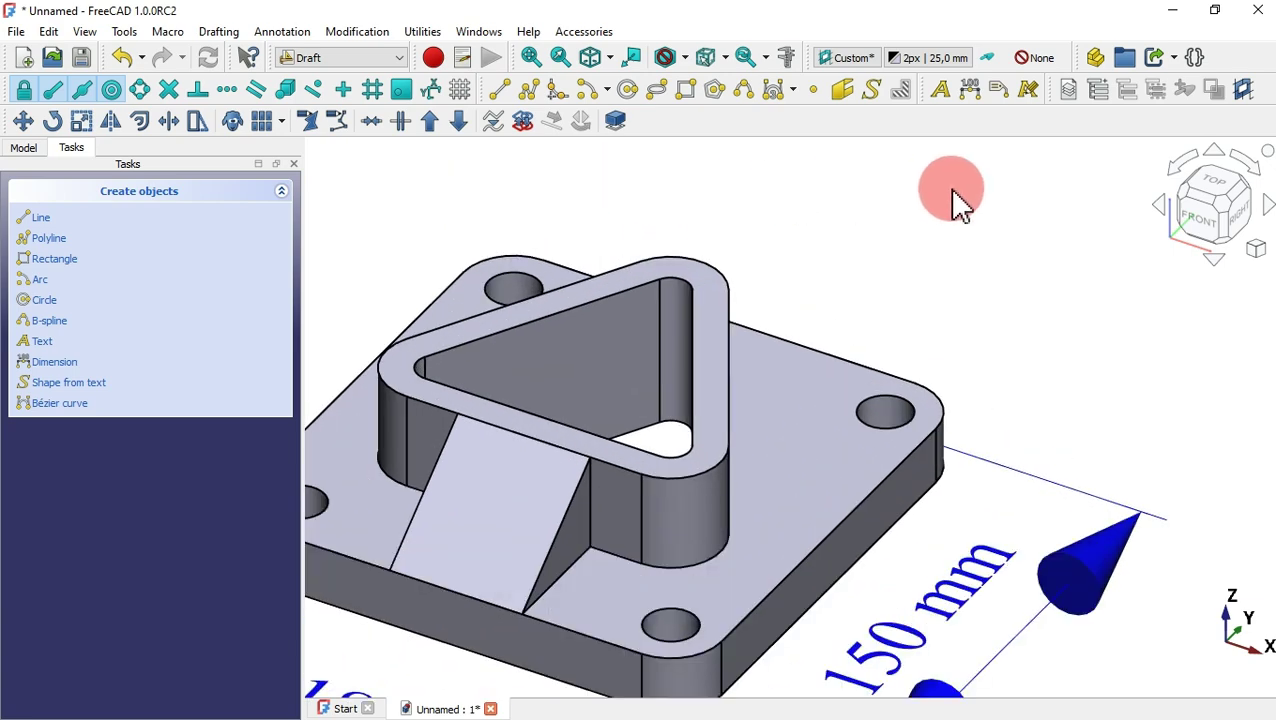
{"action": "left_click", "coordinate": [970, 89]}
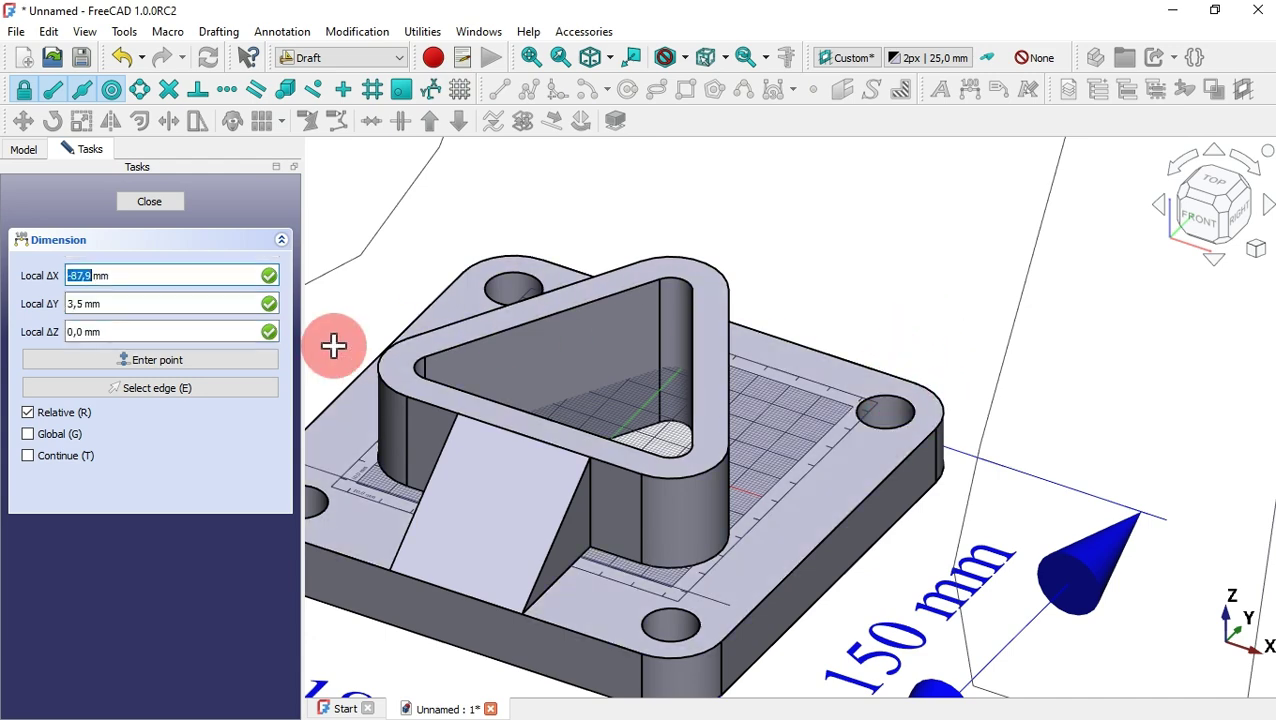
{"action": "left_click", "coordinate": [187, 388]}
{"action": "left_click", "coordinate": [895, 404]}
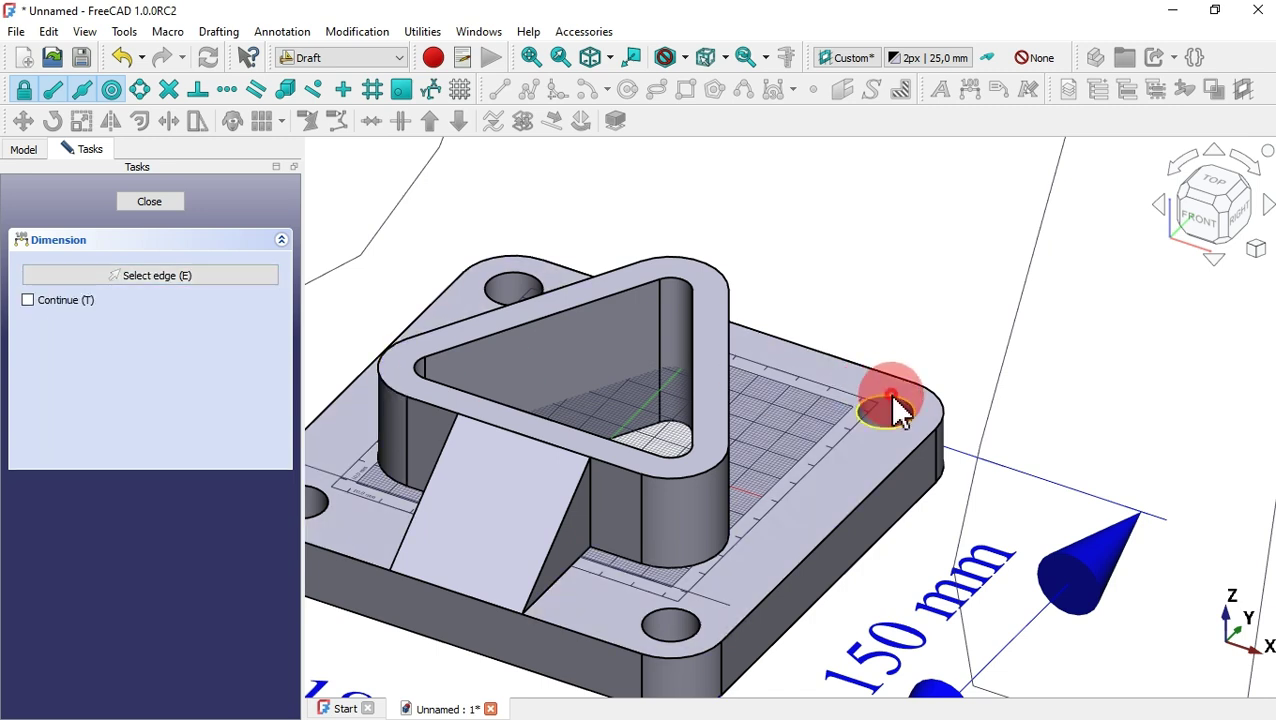
{"action": "left_click", "coordinate": [1112, 400]}
{"action": "left_click", "coordinate": [983, 346]}
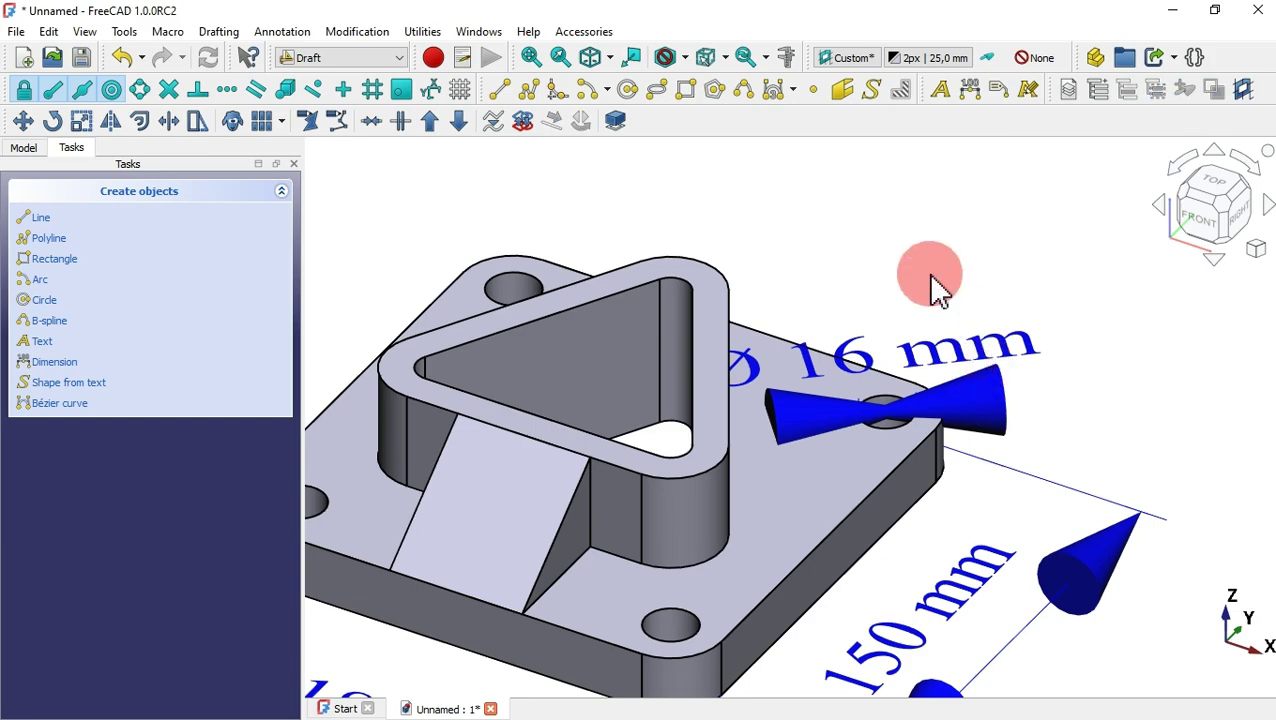
Add a diameter dimension to the rounded top edge of the plate's back-left corner.
{"action": "mouse_move", "coordinate": [935, 290]}
{"action": "middle_mouse_down"}
{"action": "mouse_move", "coordinate": [948, 276]}
{"action": "mouse_move", "coordinate": [880, 342]}
{"action": "mouse_move", "coordinate": [940, 308]}
{"action": "middle_mouse_up"}
{"action": "scroll", "coordinate": [948, 328], "scroll_direction": "down", "scroll_amount": 3}
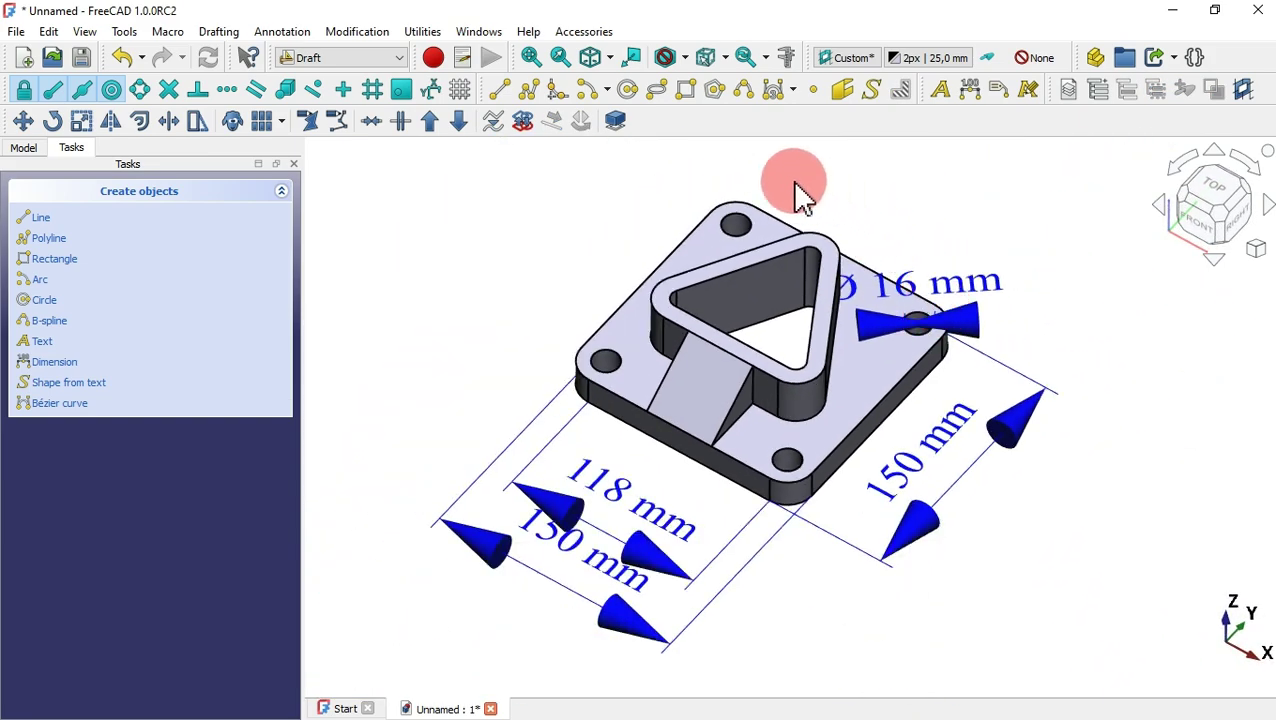
{"action": "scroll", "coordinate": [806, 199], "scroll_direction": "up", "scroll_amount": 2}
{"action": "middle_click_drag", "start_coordinate": [742, 182], "coordinate": [744, 172]}
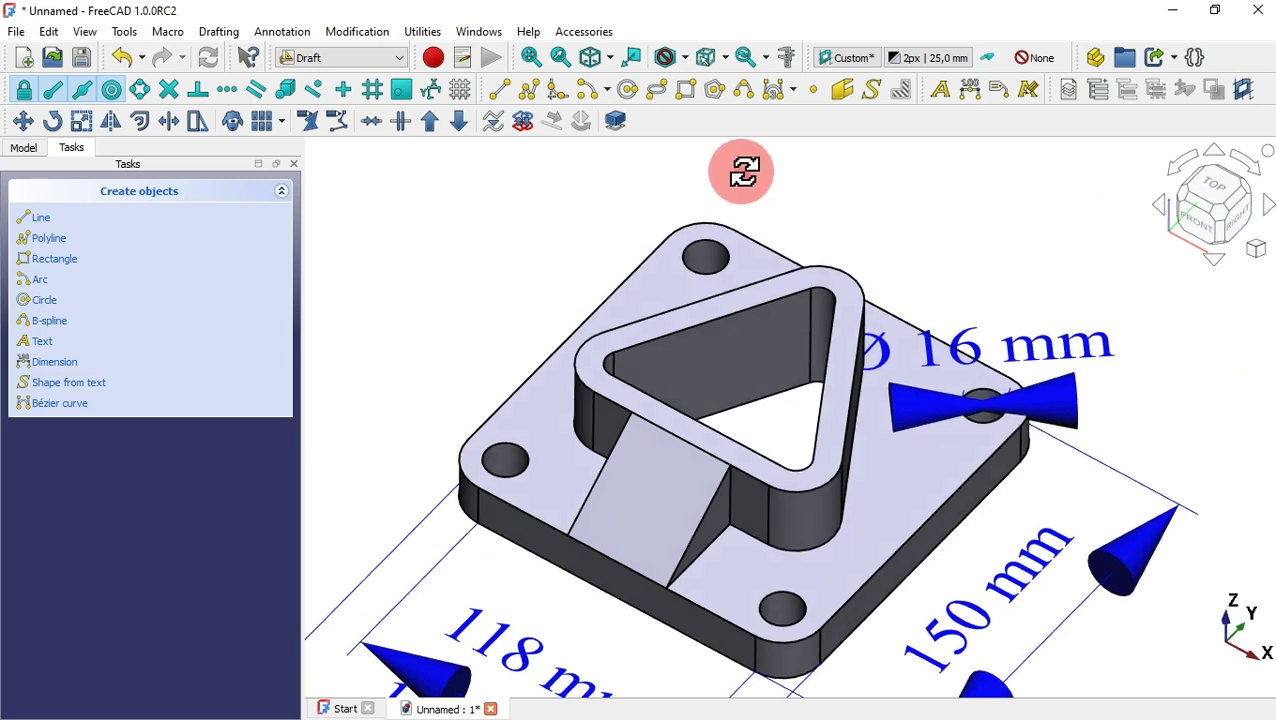
{"action": "left_click", "coordinate": [975, 93]}
{"action": "left_click", "coordinate": [190, 390]}
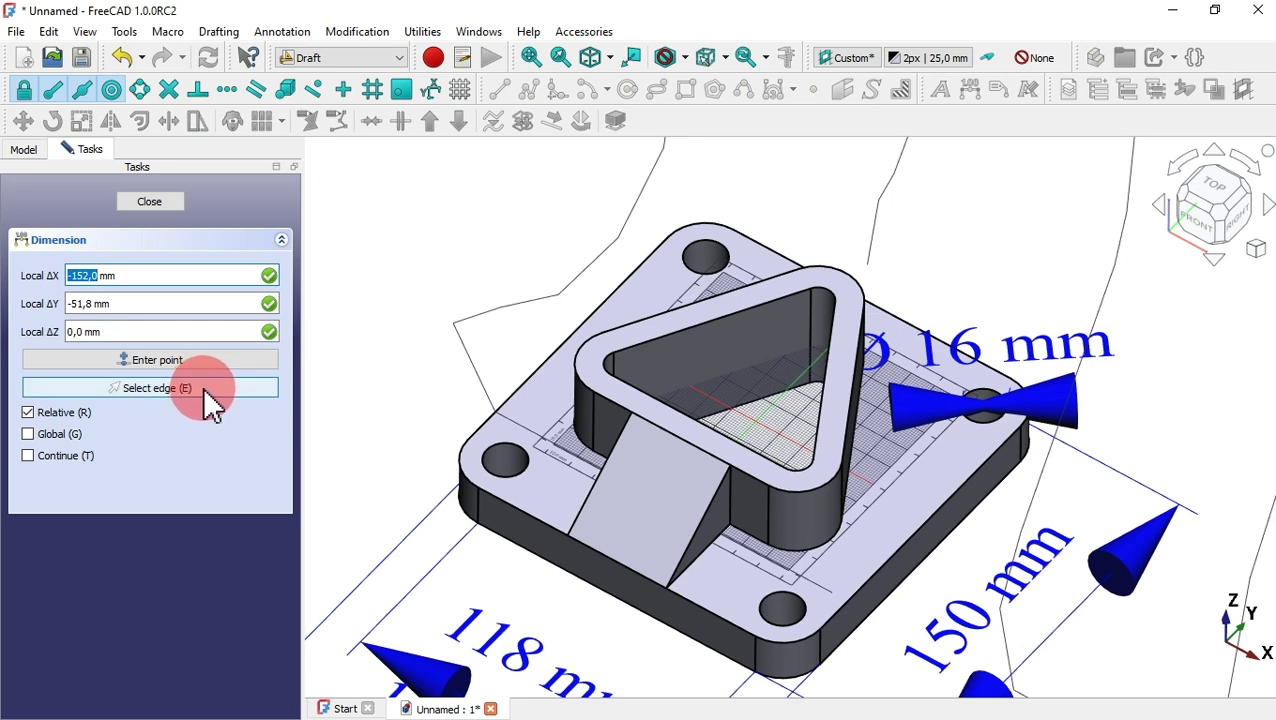
{"action": "left_click", "coordinate": [703, 224]}
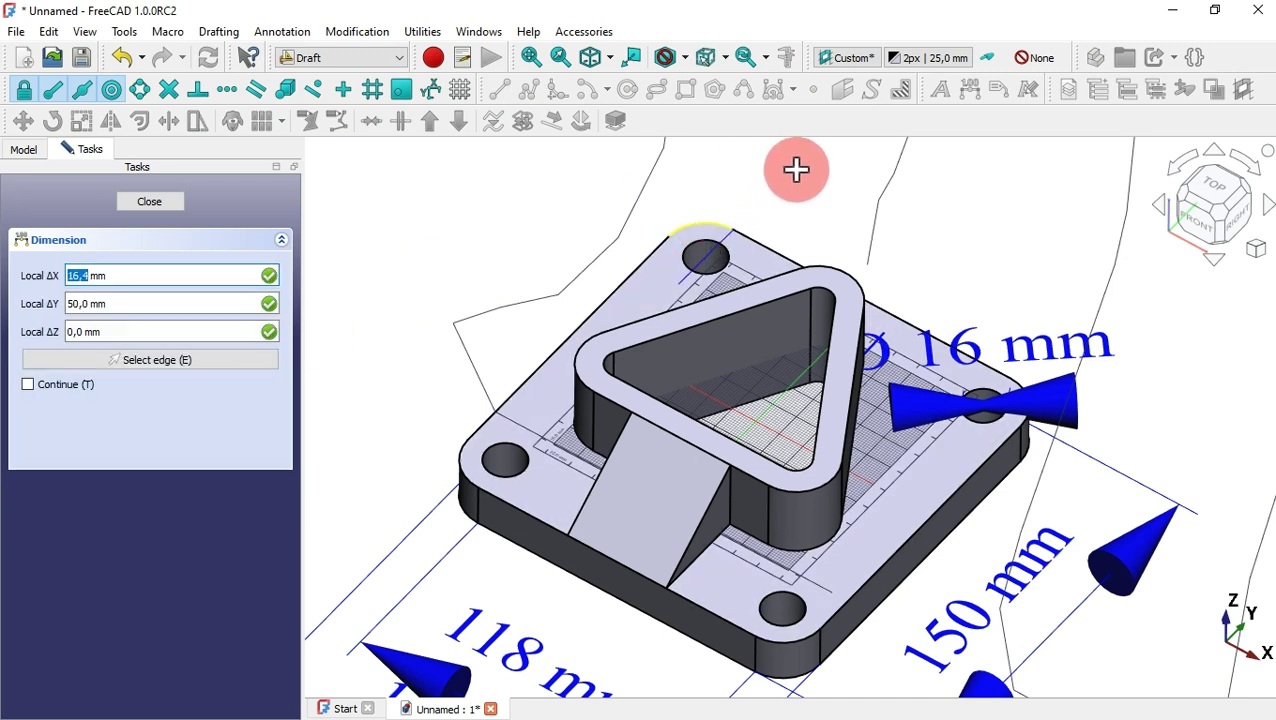
{"action": "left_click", "coordinate": [835, 195]}
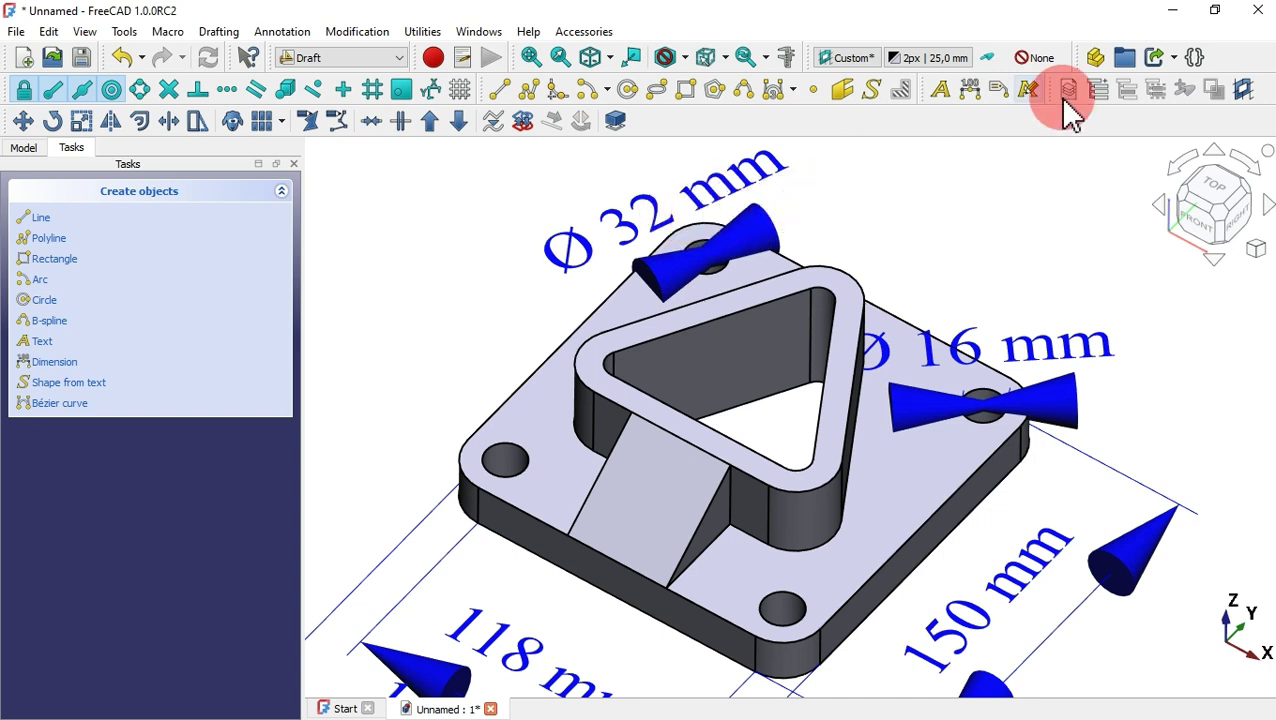
Add a diameter dimension to the rounded top edge of the plate's front-left corner.
{"action": "left_click", "coordinate": [970, 92]}
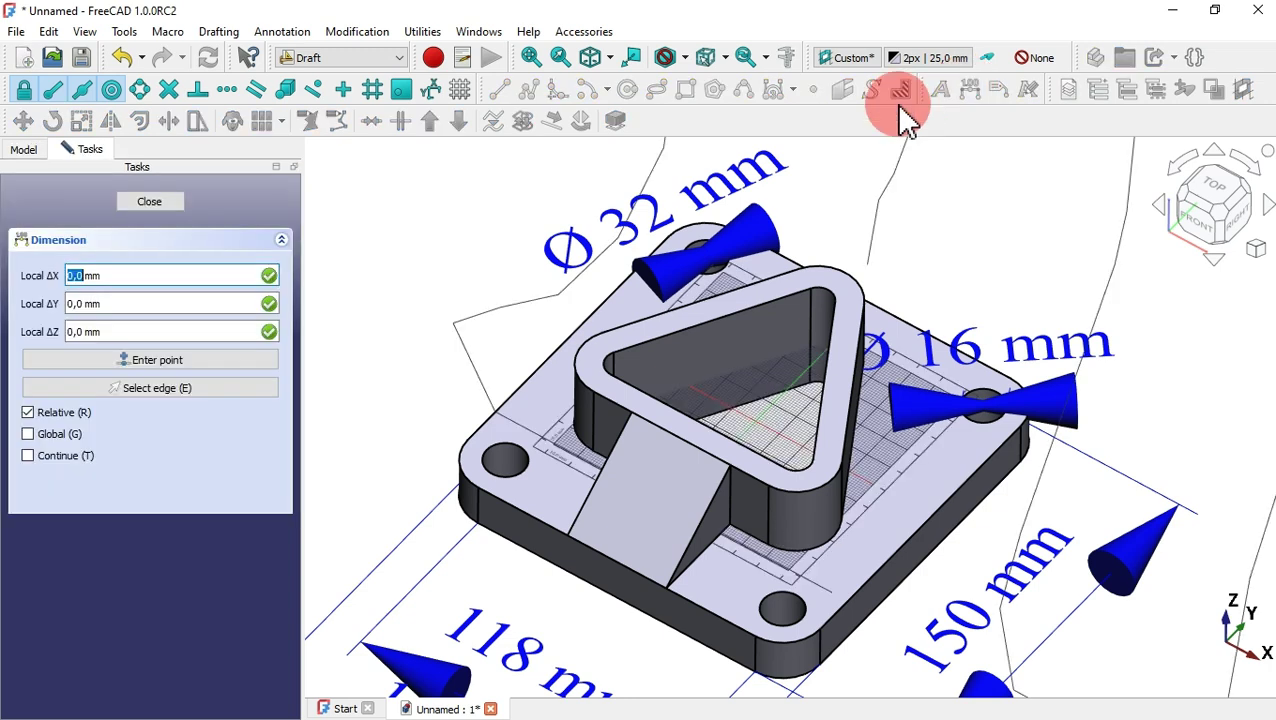
{"action": "left_click", "coordinate": [192, 390]}
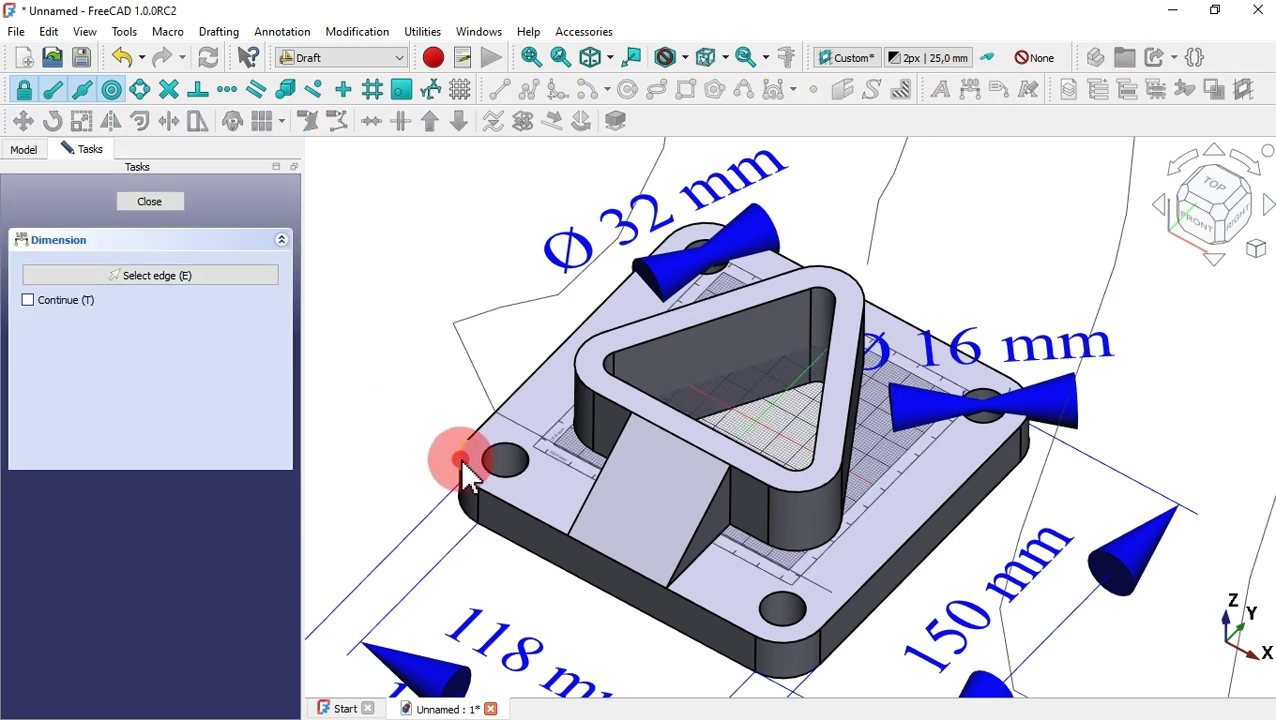
{"action": "left_click", "coordinate": [460, 460]}
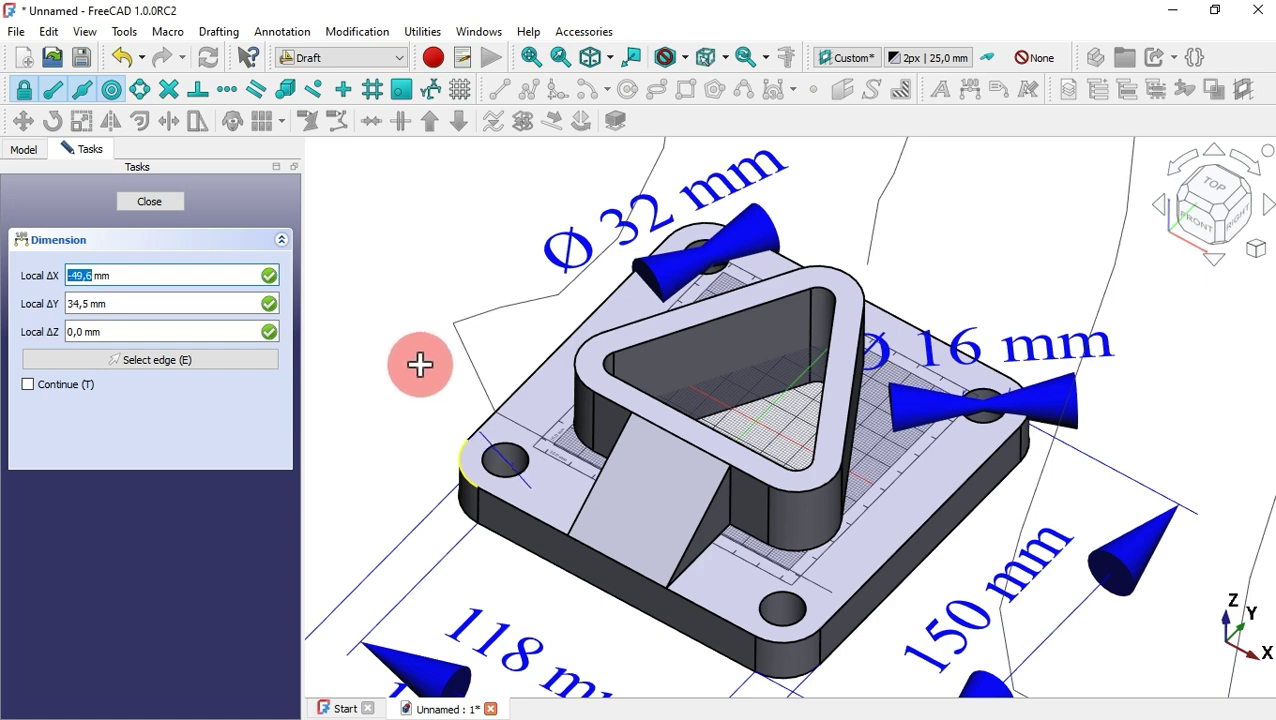
{"action": "left_click", "coordinate": [423, 370]}
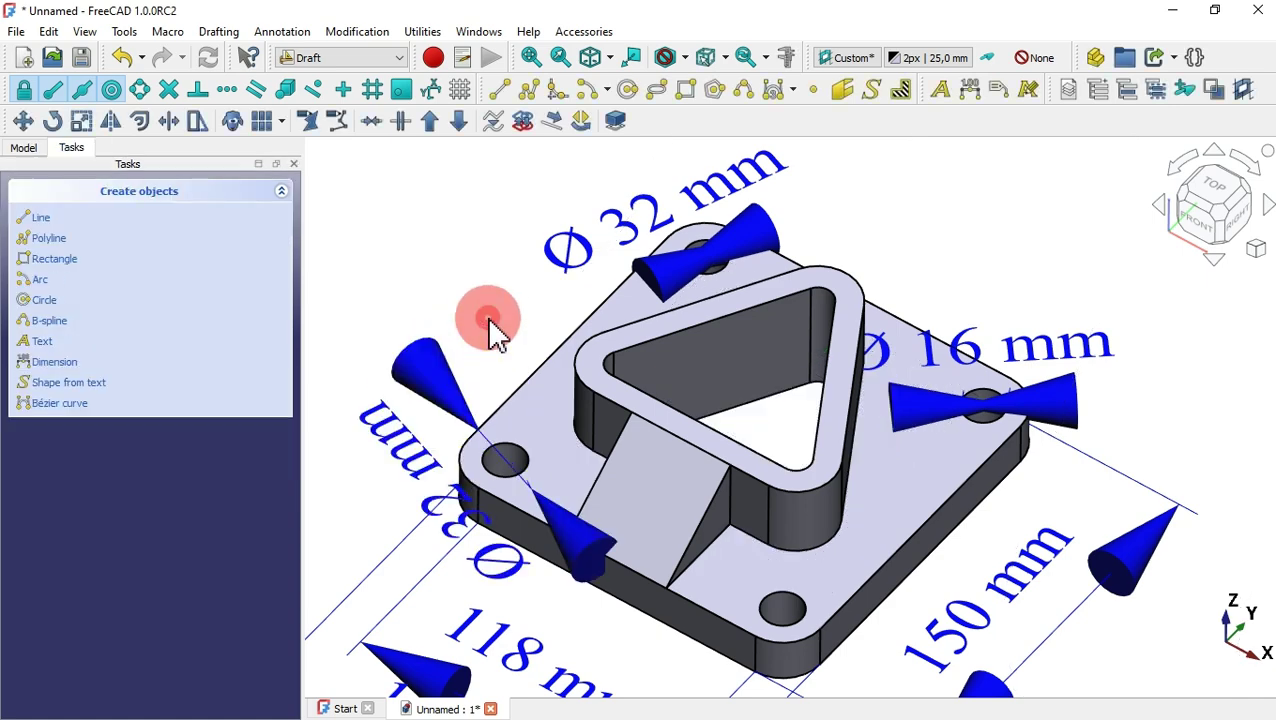
Align the working plane to the rib's sloped face, checking its orientation with the grid before hiding the grid again.
{"action": "scroll", "coordinate": [500, 340], "scroll_direction": "down", "scroll_amount": 2}
{"action": "scroll", "coordinate": [505, 350], "scroll_direction": "down", "scroll_amount": 1}
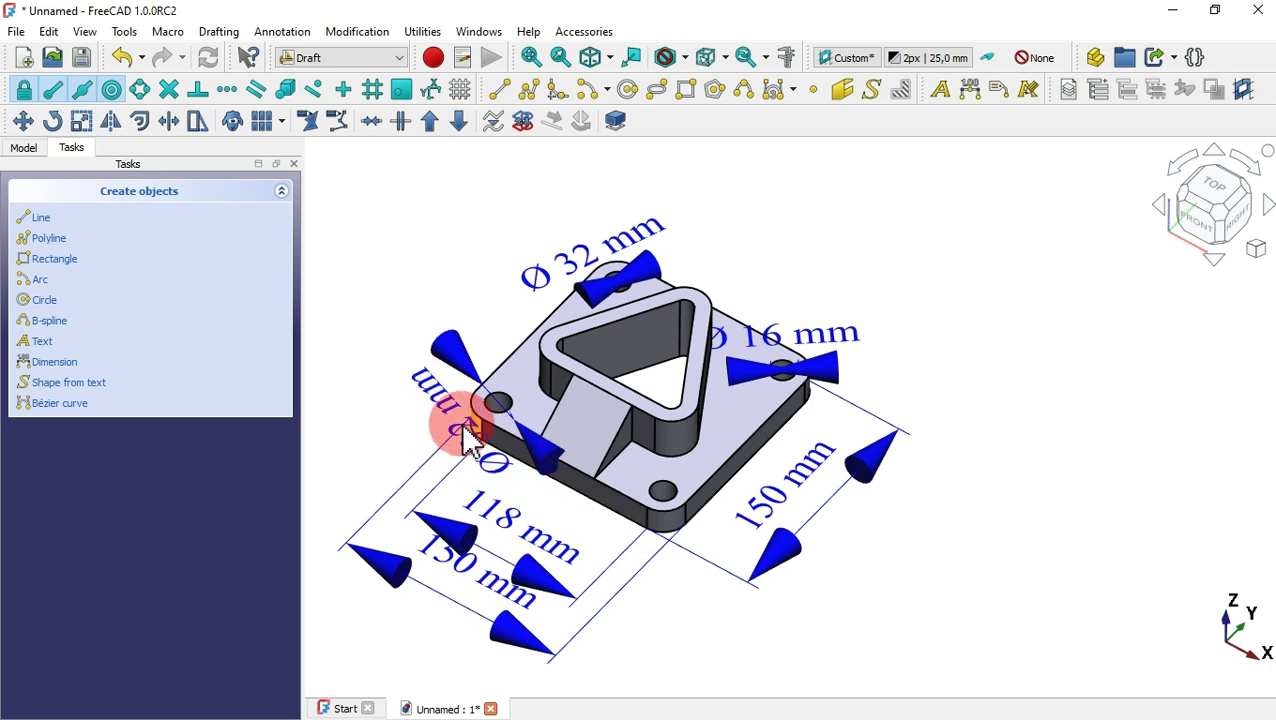
{"action": "scroll", "coordinate": [755, 276], "scroll_direction": "down", "scroll_amount": 2}
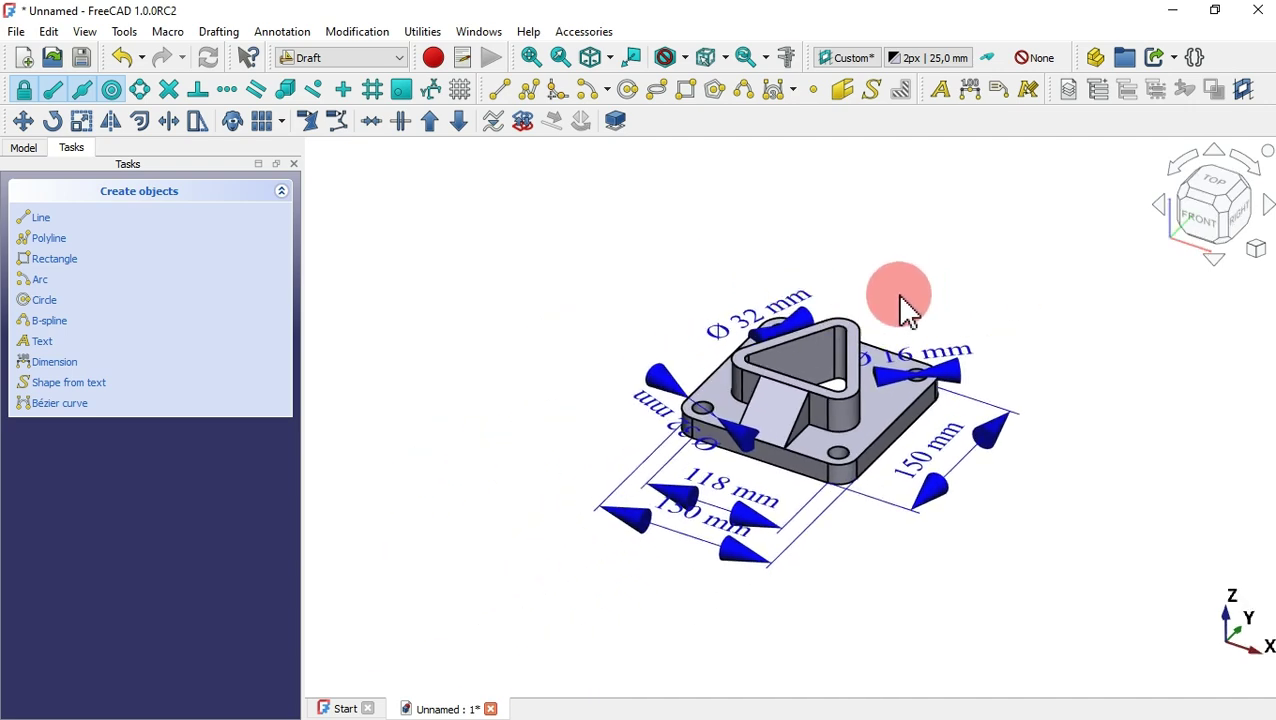
{"action": "middle_click_drag", "start_coordinate": [920, 333], "coordinate": [871, 319]}
{"action": "scroll", "coordinate": [877, 335], "scroll_direction": "up", "scroll_amount": 5}
{"action": "scroll", "coordinate": [877, 335], "scroll_direction": "down", "scroll_amount": 4}
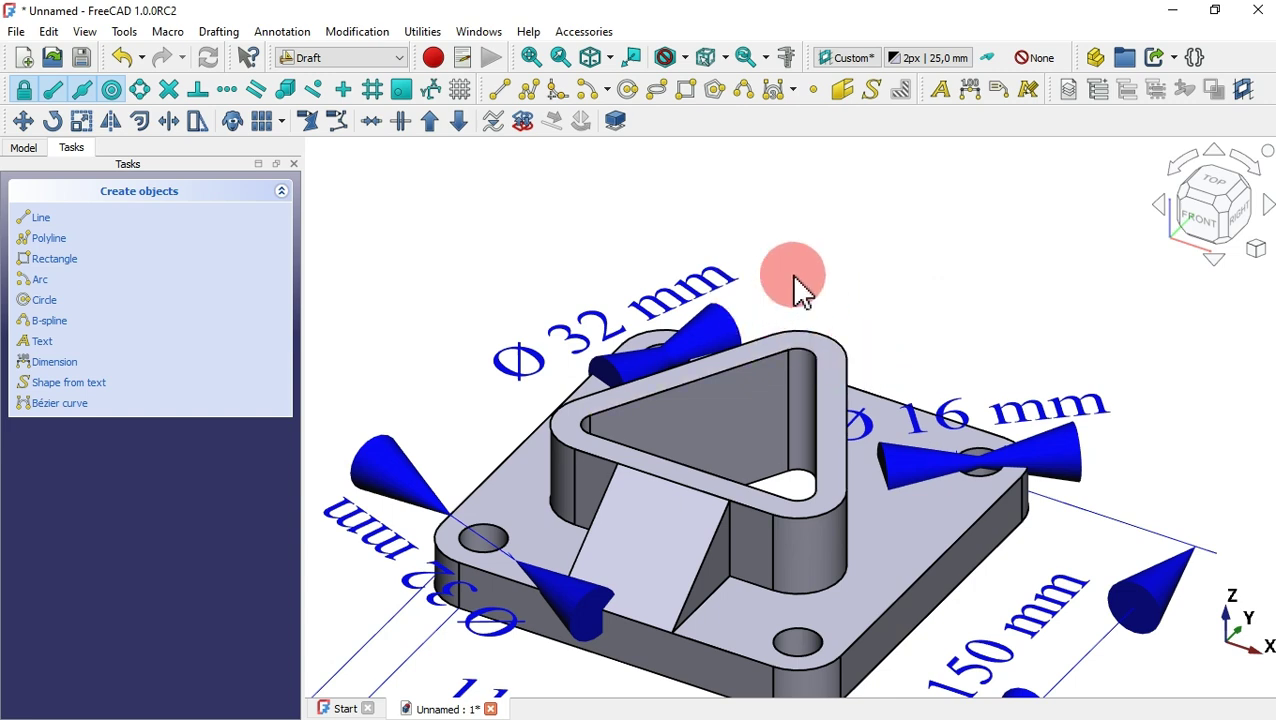
{"action": "scroll", "coordinate": [847, 270], "scroll_direction": "down", "scroll_amount": 2}
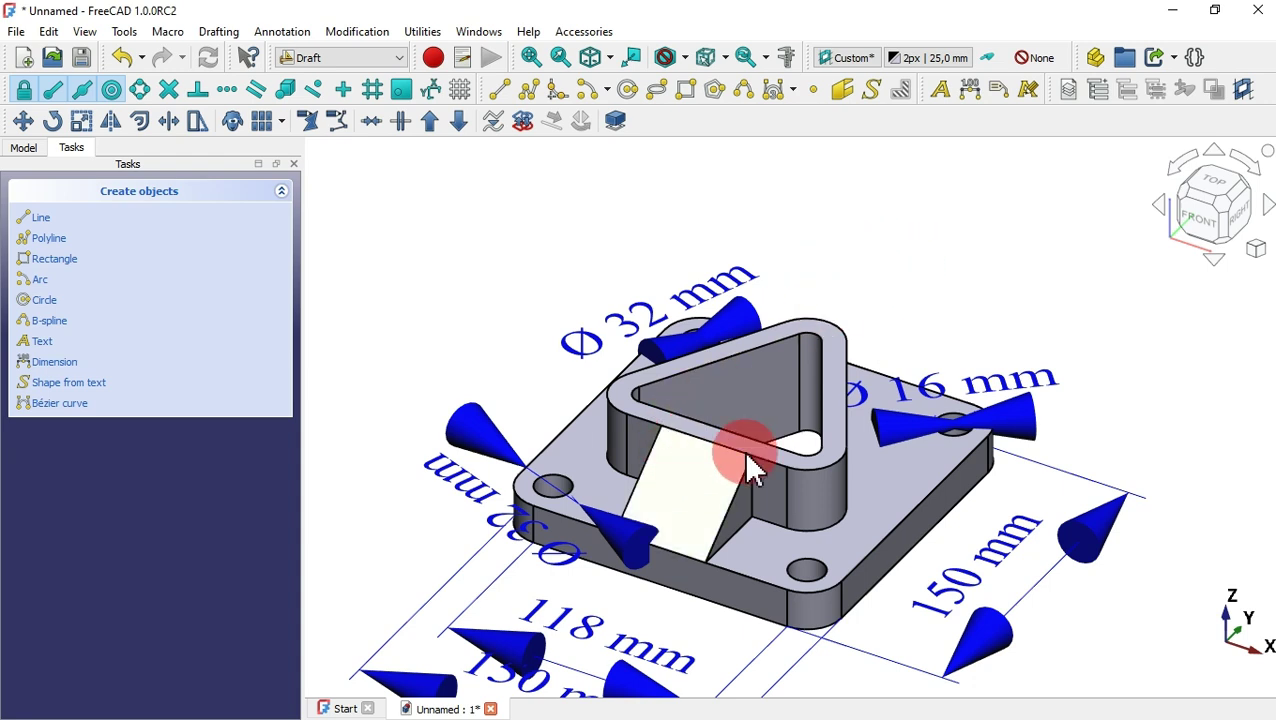
{"action": "left_click", "coordinate": [697, 490]}
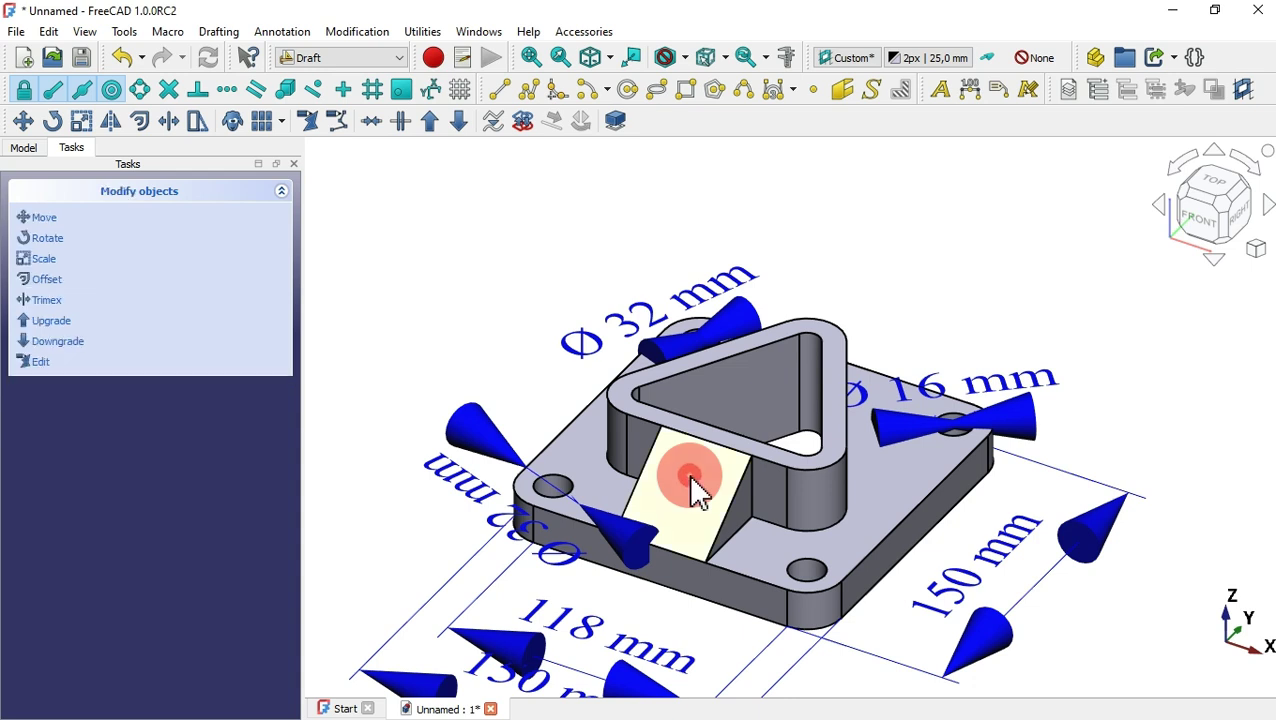
{"action": "left_click", "coordinate": [855, 58]}
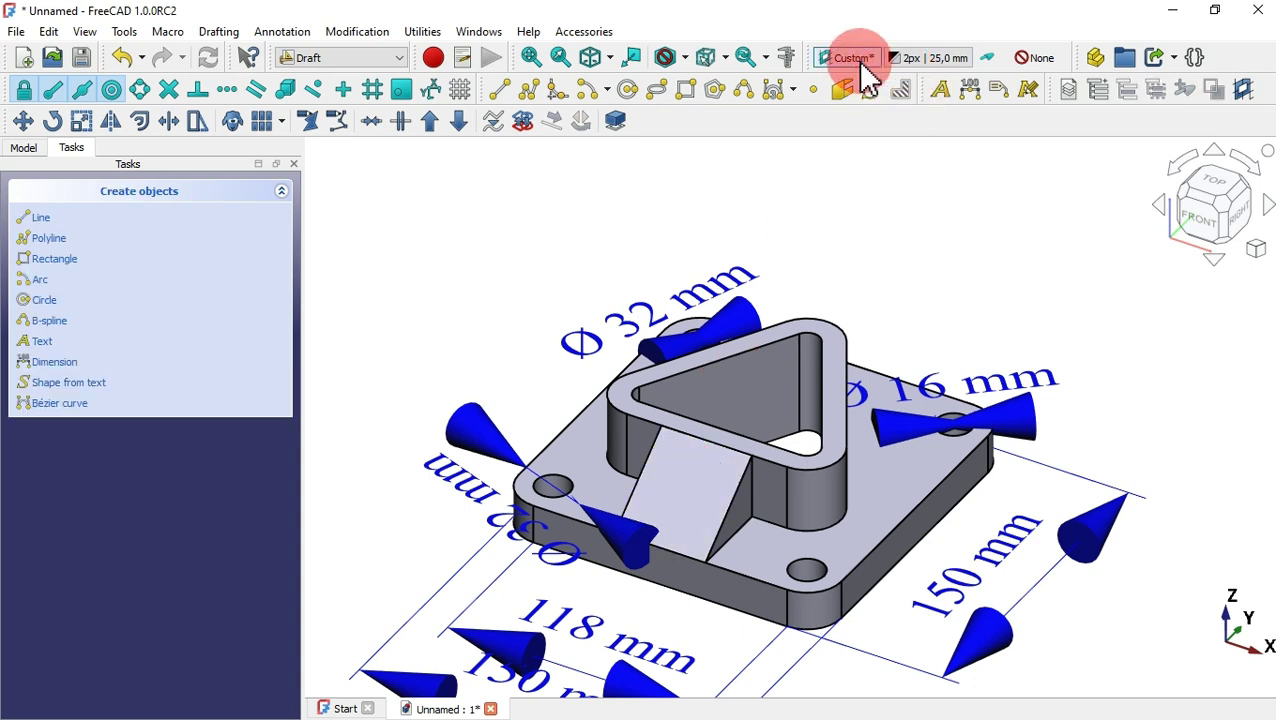
{"action": "left_click", "coordinate": [460, 89]}
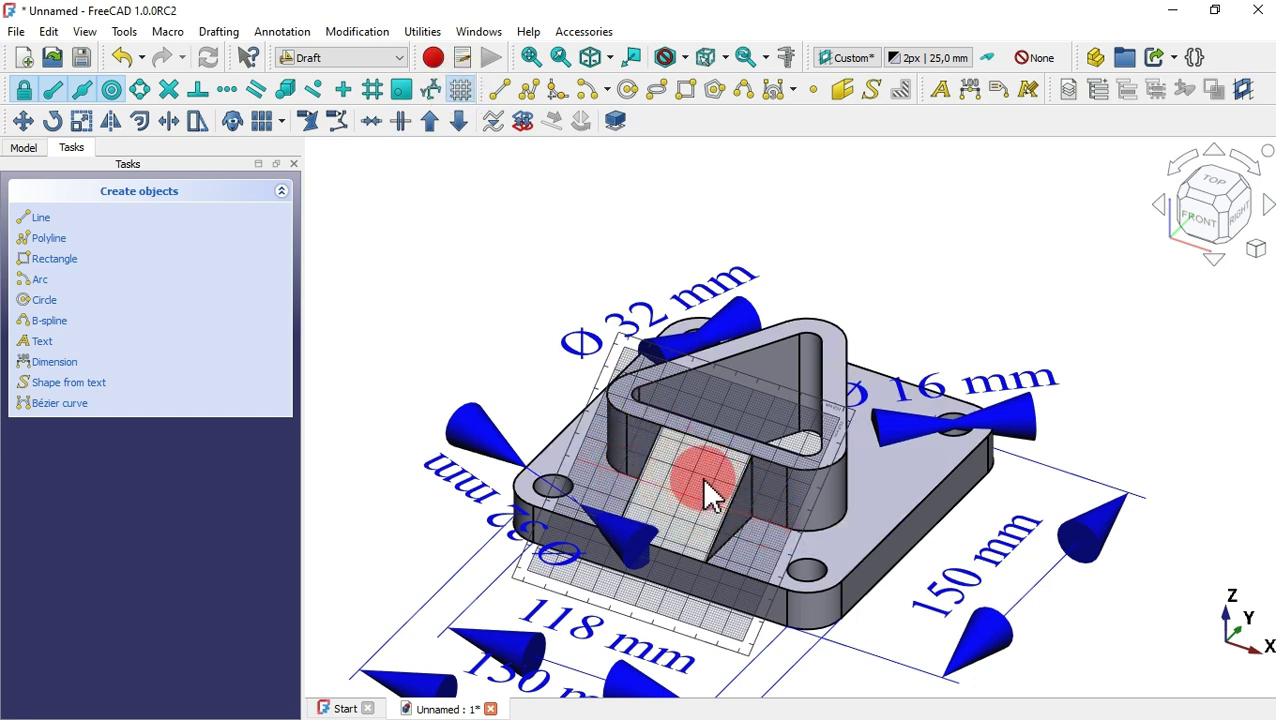
{"action": "left_click", "coordinate": [462, 90]}
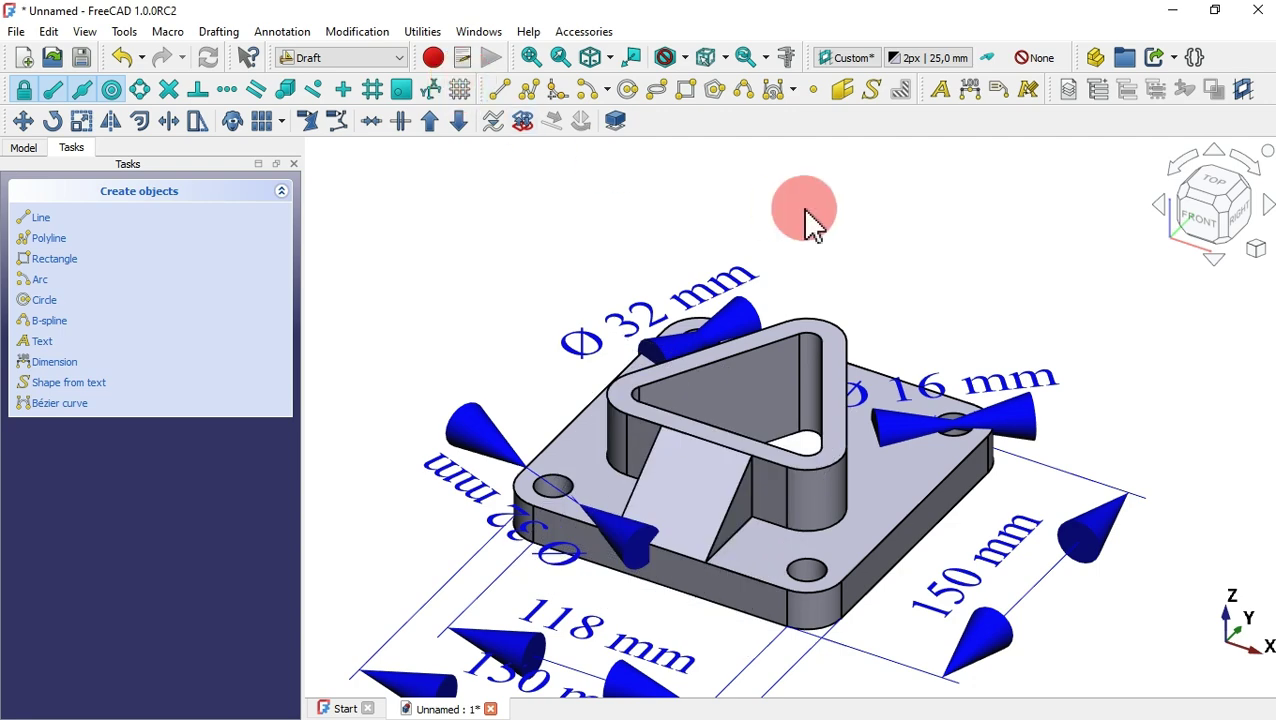
Dimension the rib's width across its sloped face, between the two slanted side edges.
{"action": "left_click", "coordinate": [971, 92]}
{"action": "scroll", "coordinate": [703, 466], "scroll_direction": "up", "scroll_amount": 3}
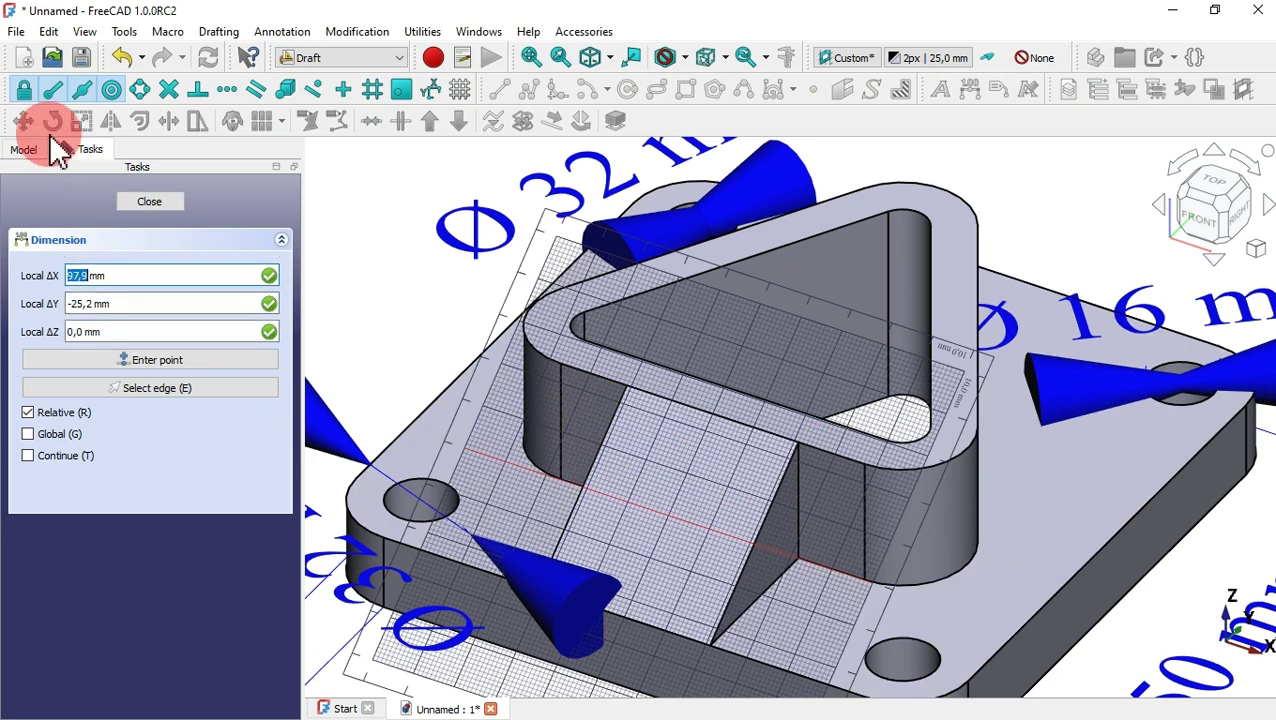
{"action": "left_click", "coordinate": [572, 447]}
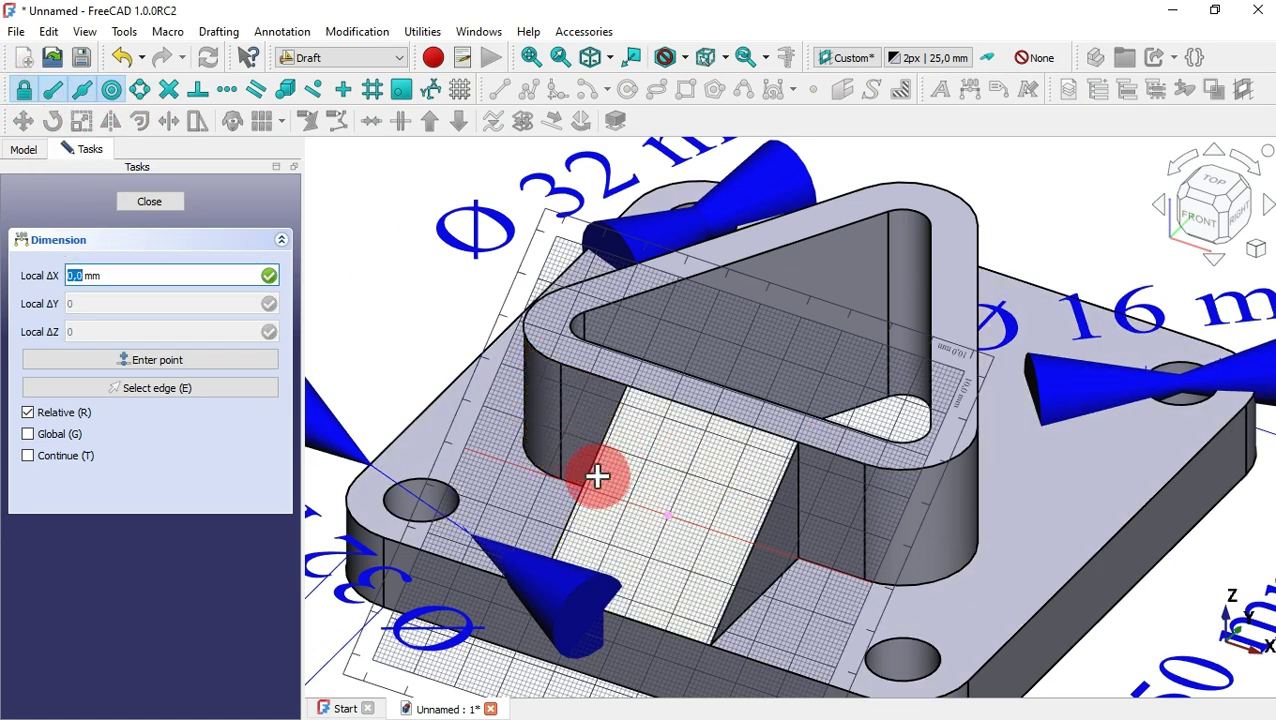
{"action": "left_click", "coordinate": [586, 477]}
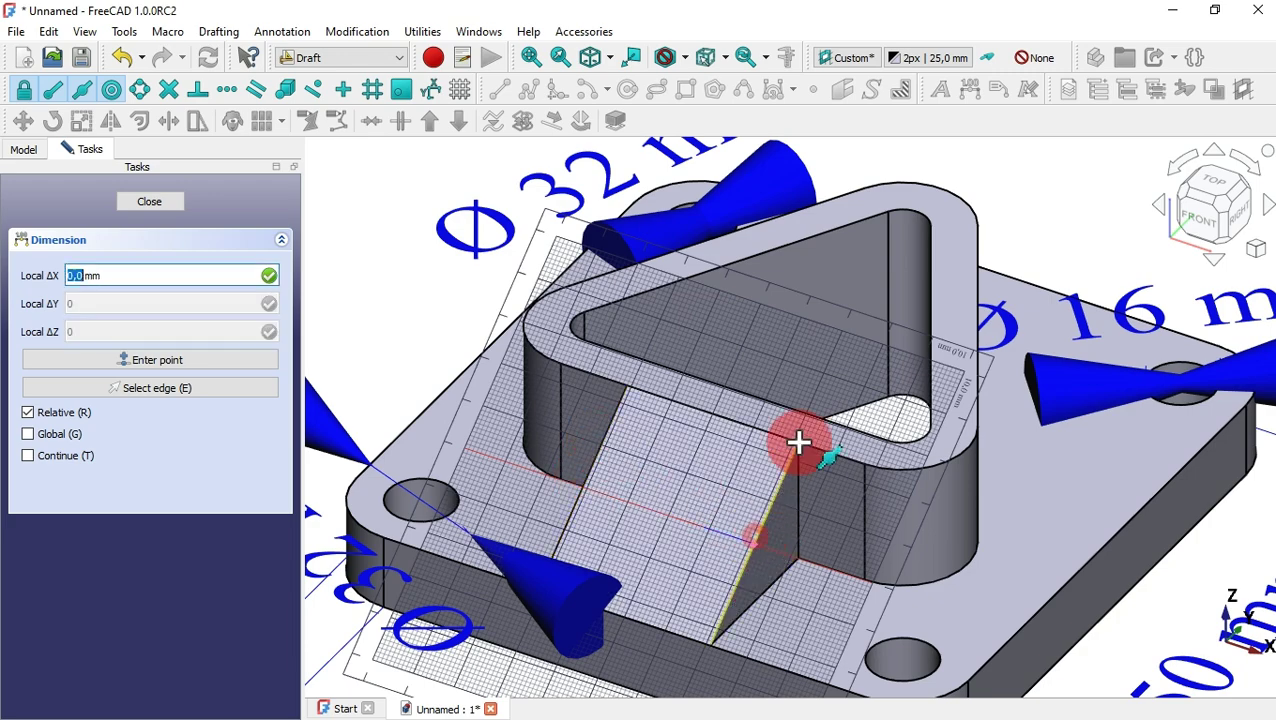
{"action": "scroll", "coordinate": [800, 427], "scroll_direction": "down", "scroll_amount": 5}
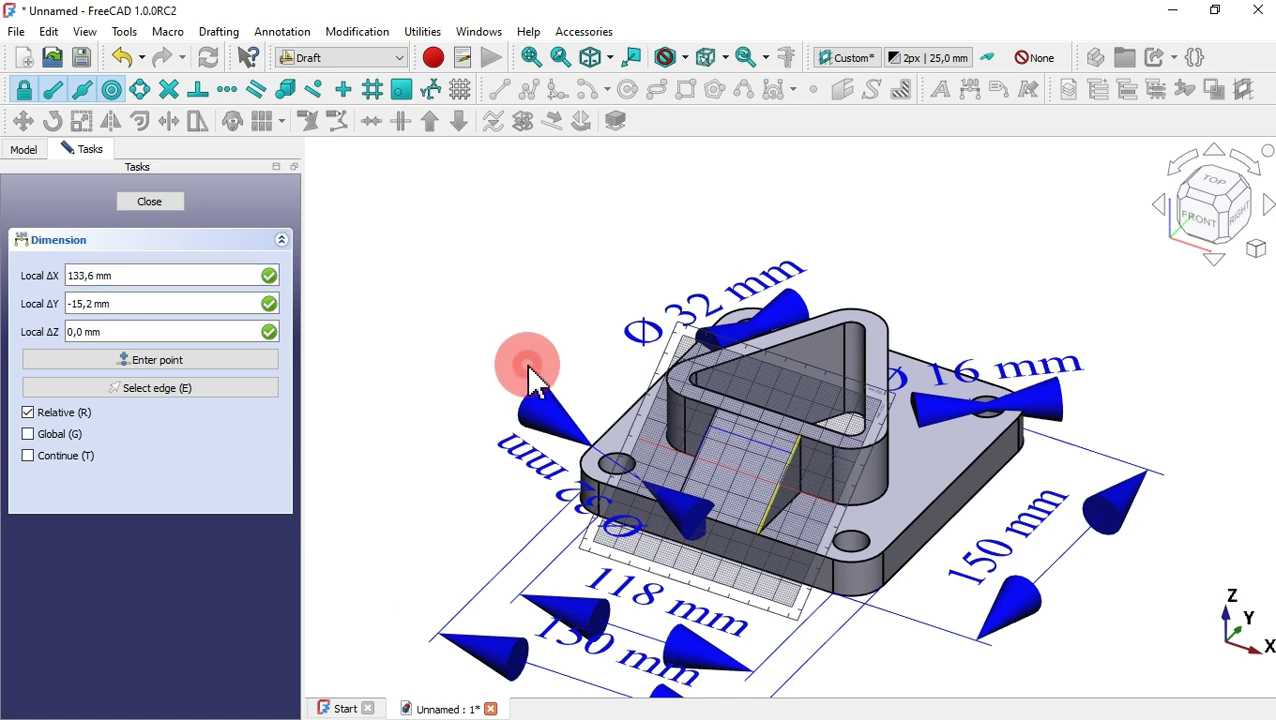
{"action": "left_click", "coordinate": [531, 377]}
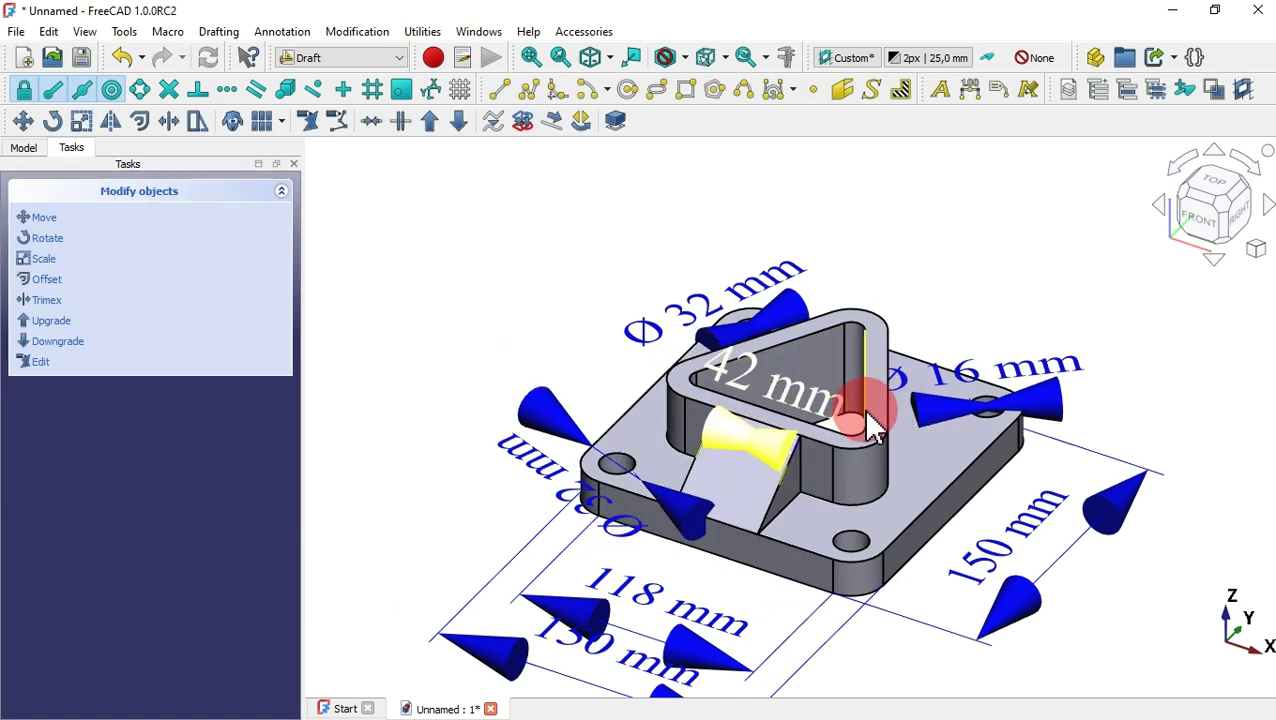
{"action": "left_click", "coordinate": [942, 278]}
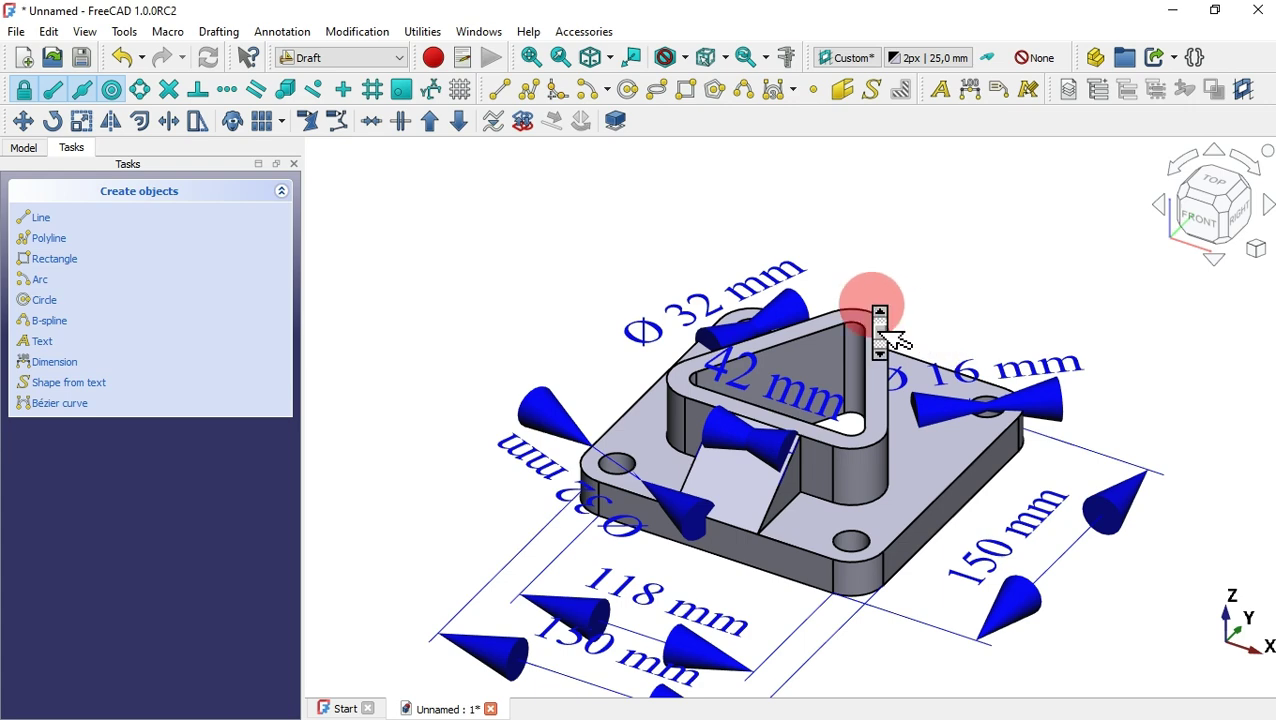
Align the working plane to the triangular boss's top face, briefly showing the grid to check it.
{"action": "scroll", "coordinate": [880, 335], "scroll_direction": "up", "scroll_amount": 3}
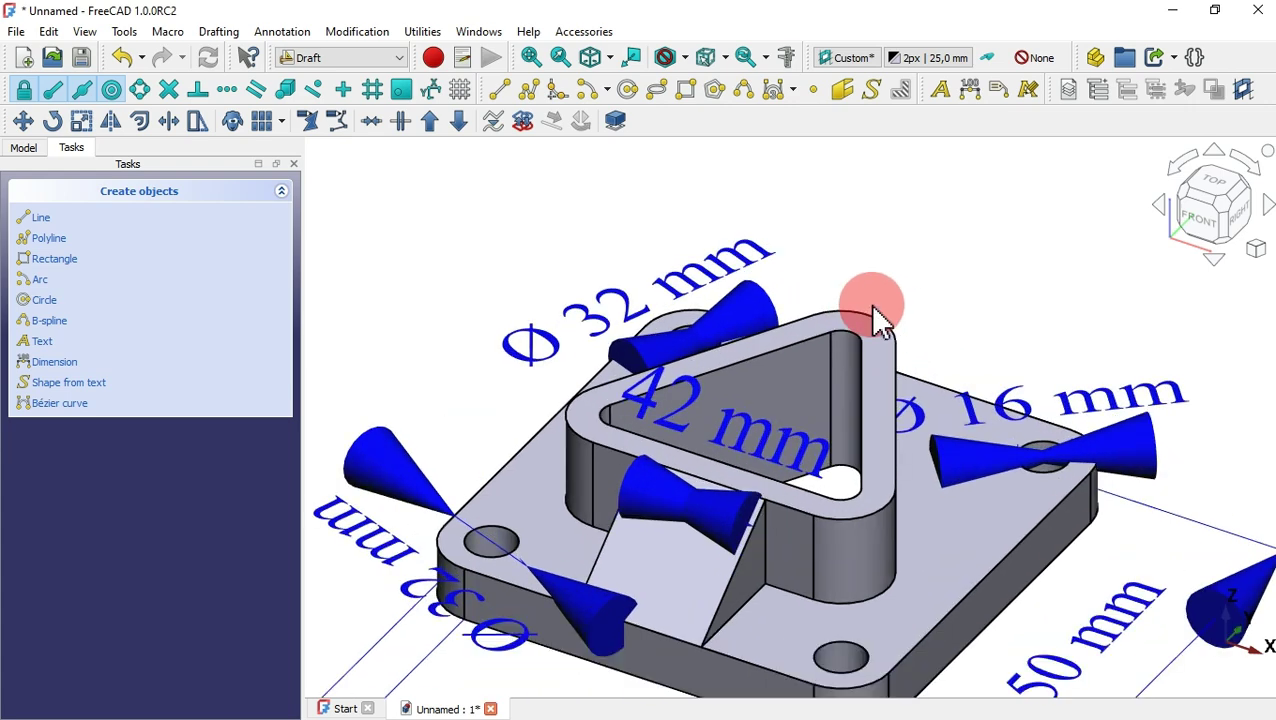
{"action": "left_click", "coordinate": [876, 420]}
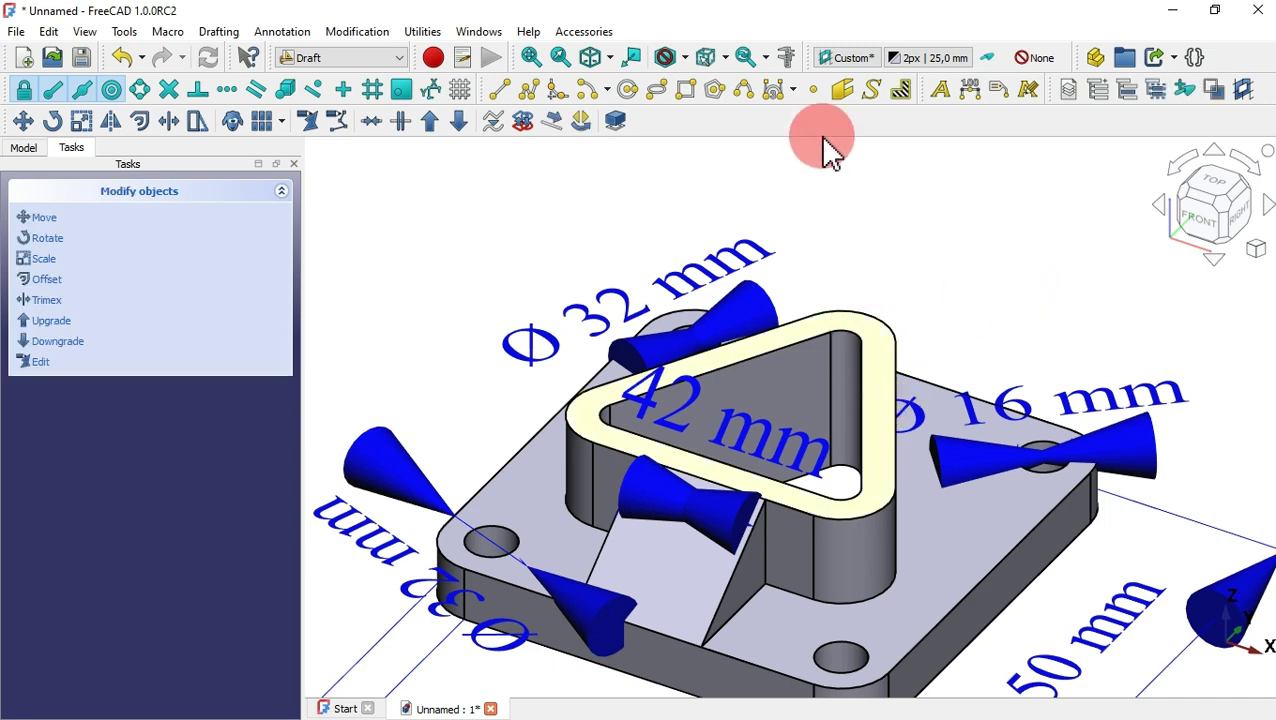
{"action": "left_click", "coordinate": [848, 60]}
{"action": "left_click", "coordinate": [463, 92]}
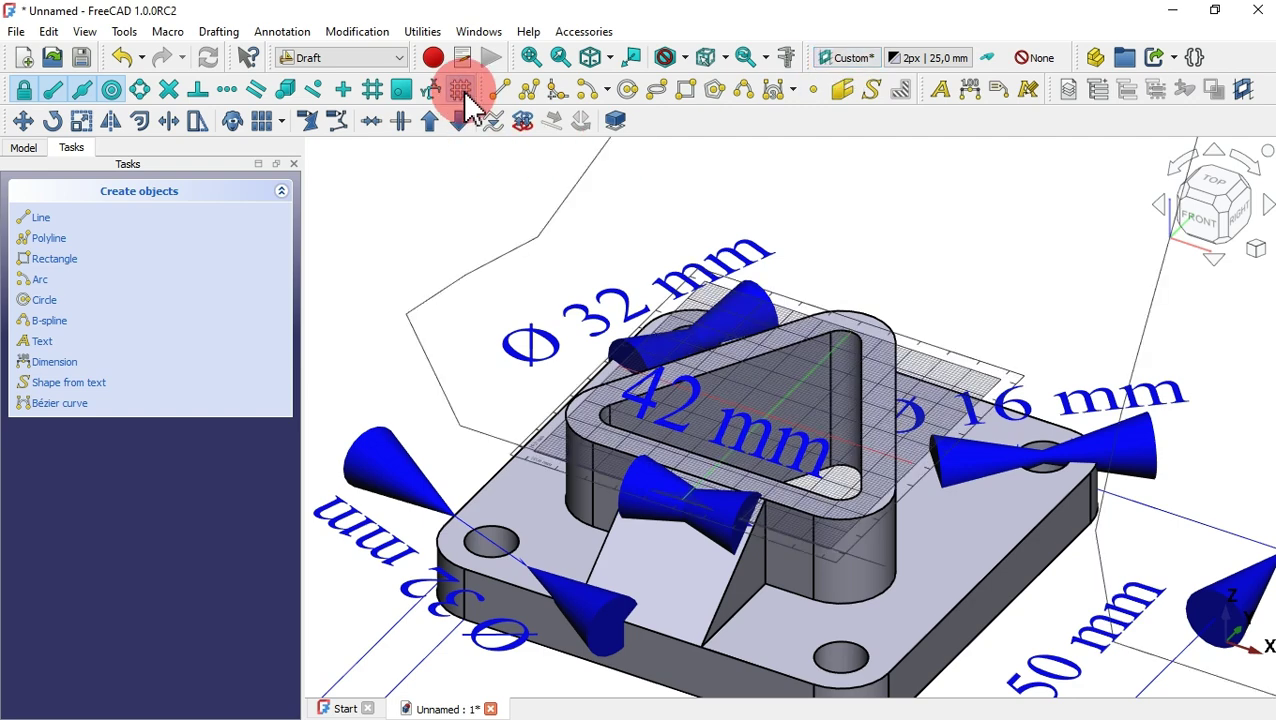
{"action": "left_click", "coordinate": [463, 92]}
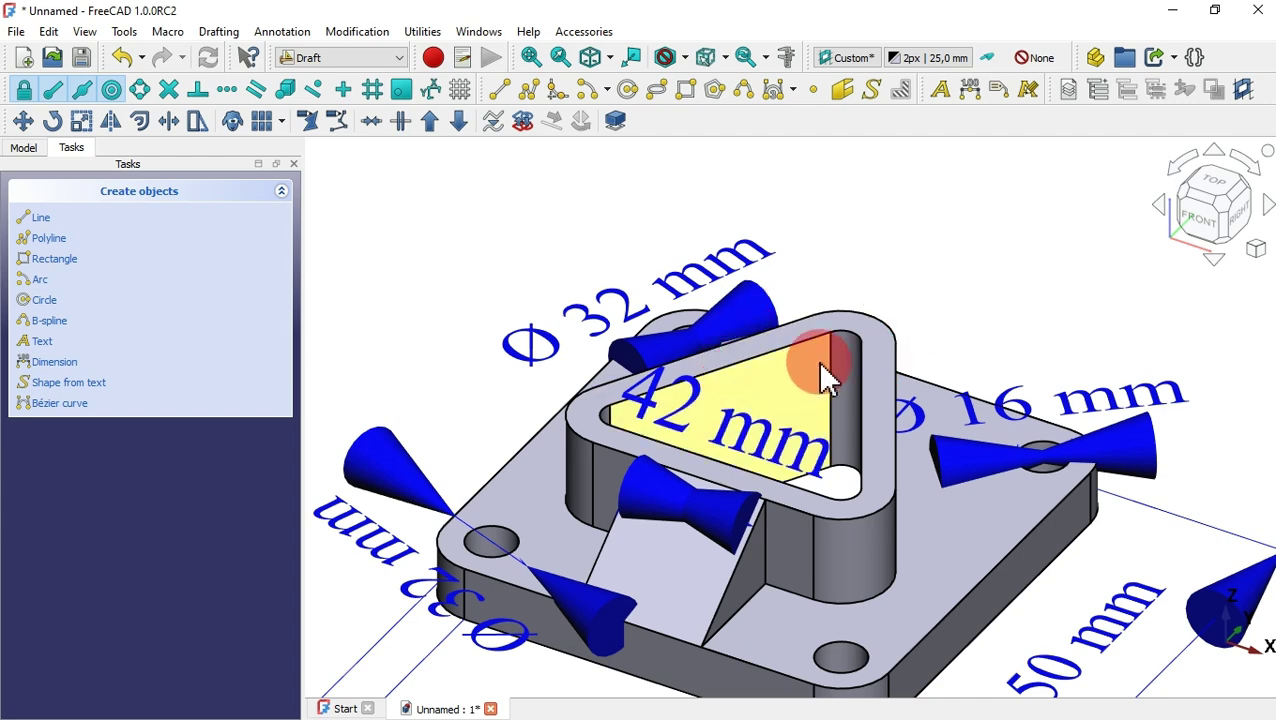
Start an angular dimension between the left and front outer top edges of the triangular boss.
{"action": "left_click", "coordinate": [971, 95]}
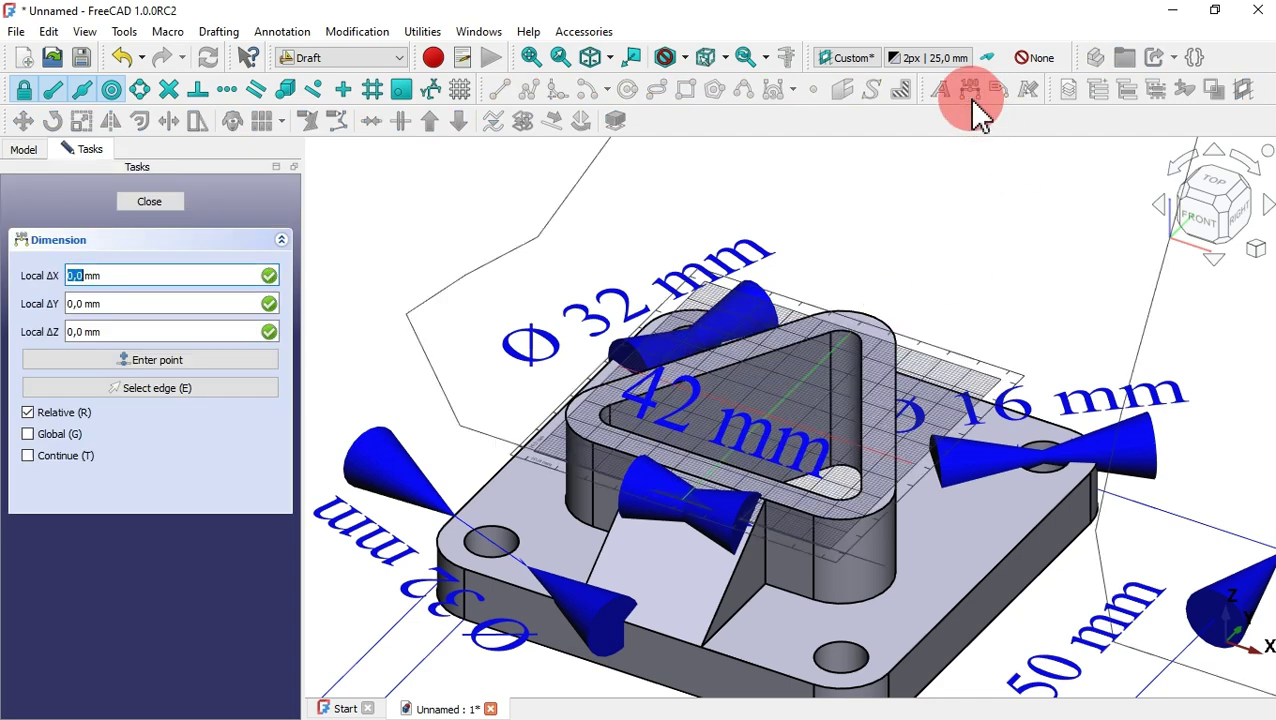
{"action": "left_click", "coordinate": [208, 390]}
{"action": "key", "text": "e"}
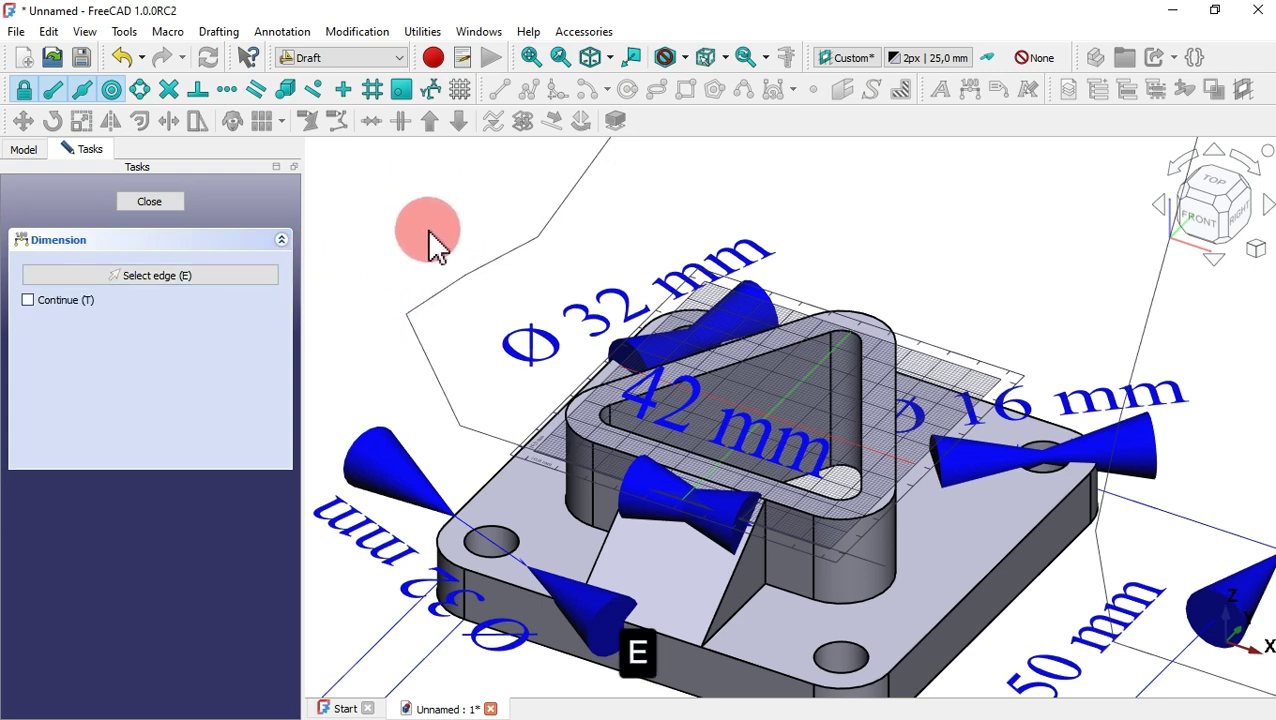
{"action": "scroll", "coordinate": [606, 379], "scroll_direction": "up", "scroll_amount": 4}
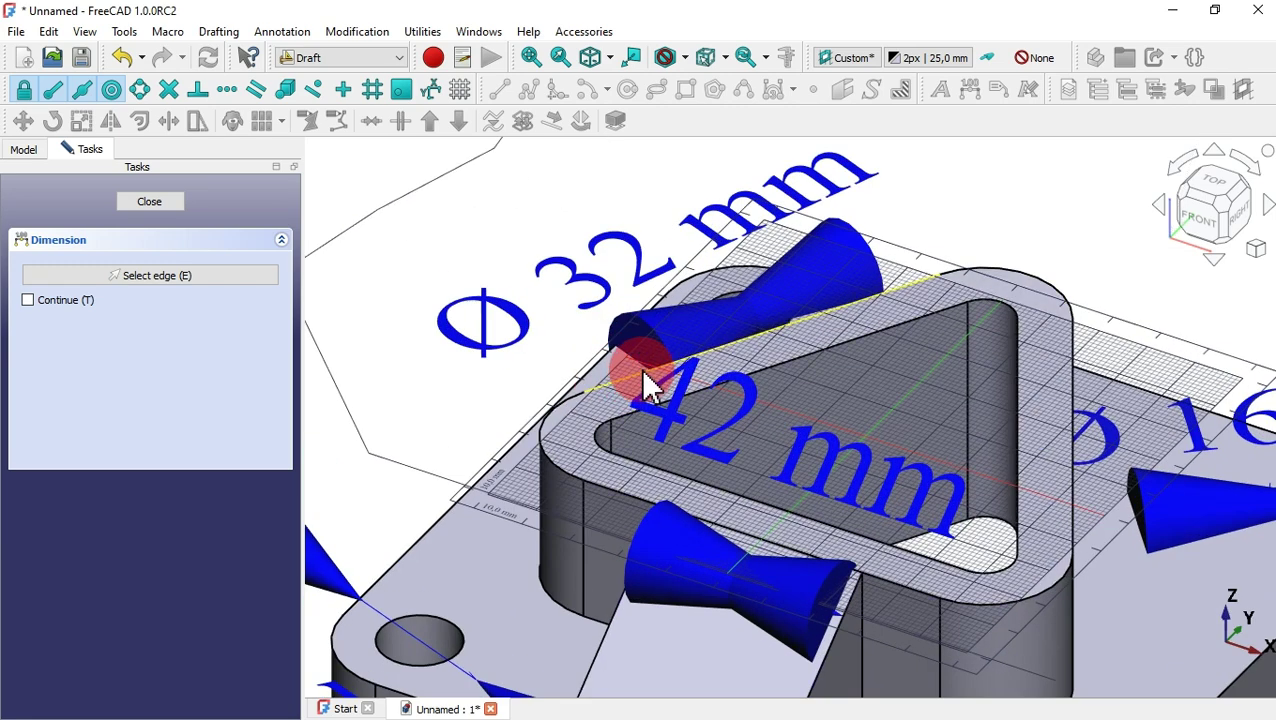
{"action": "left_click", "coordinate": [643, 370]}
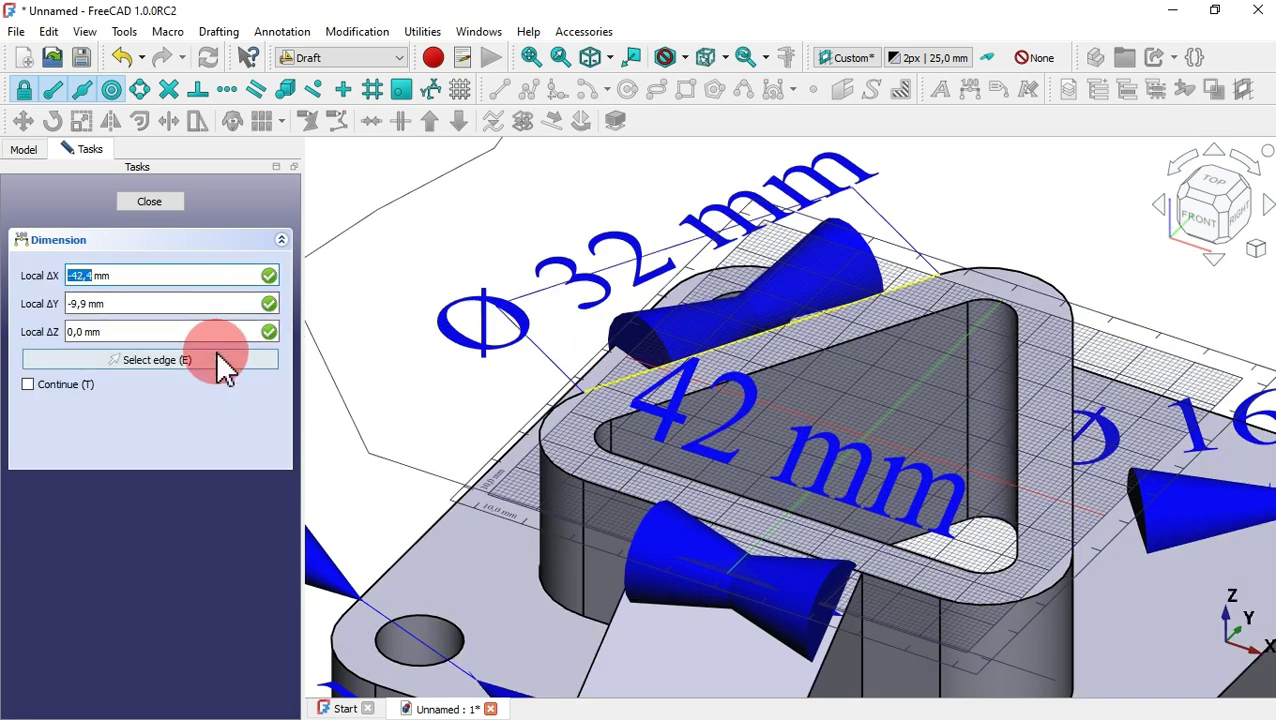
{"action": "left_click", "coordinate": [218, 358]}
{"action": "left_click", "coordinate": [479, 393]}
{"action": "left_click", "coordinate": [769, 521]}
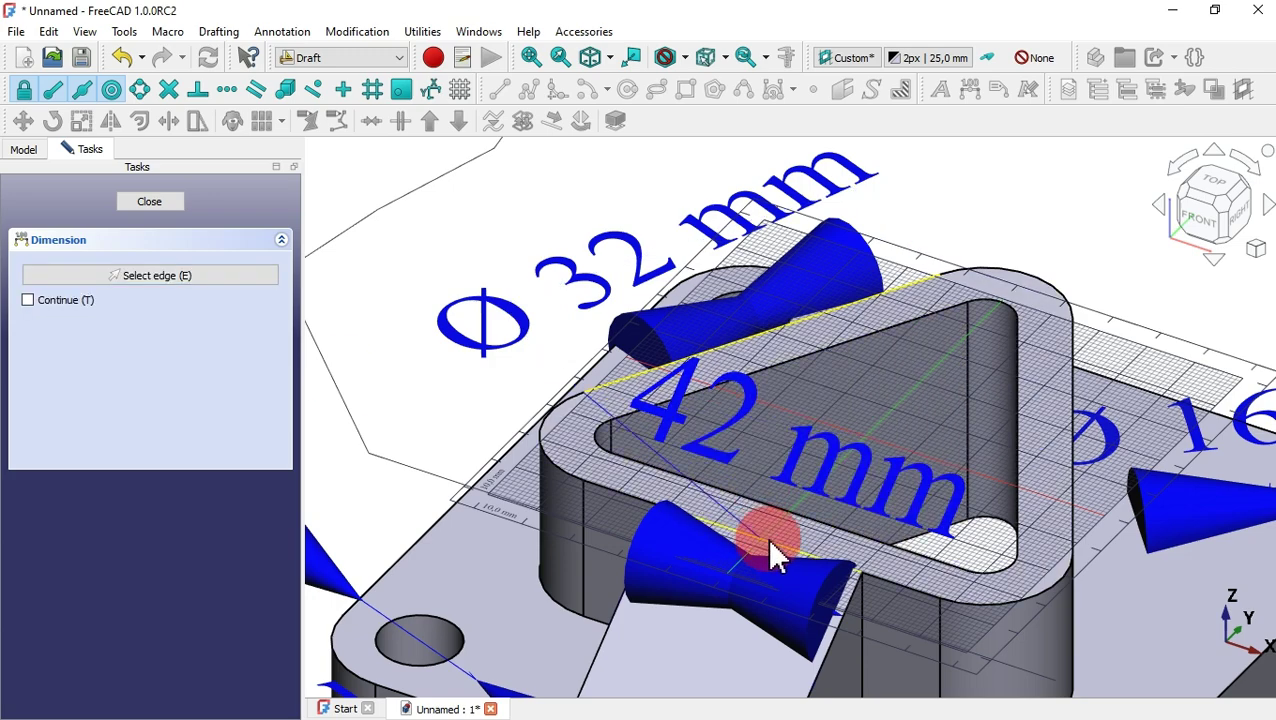
{"action": "left_click", "coordinate": [767, 537]}
Turn off snapping, place the angular dimension at the boss's front-left corner, and check it from the top.
{"action": "scroll", "coordinate": [838, 440], "scroll_direction": "down", "scroll_amount": 4}
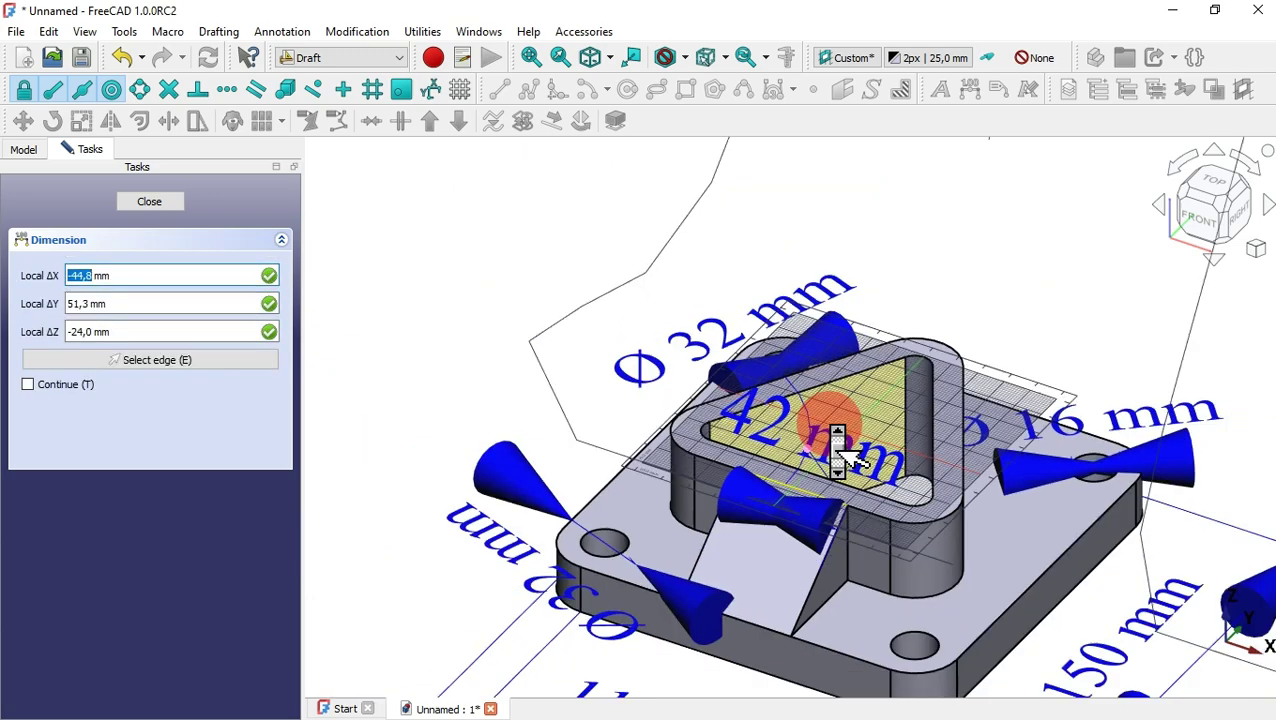
{"action": "scroll", "coordinate": [838, 440], "scroll_direction": "down", "scroll_amount": 3}
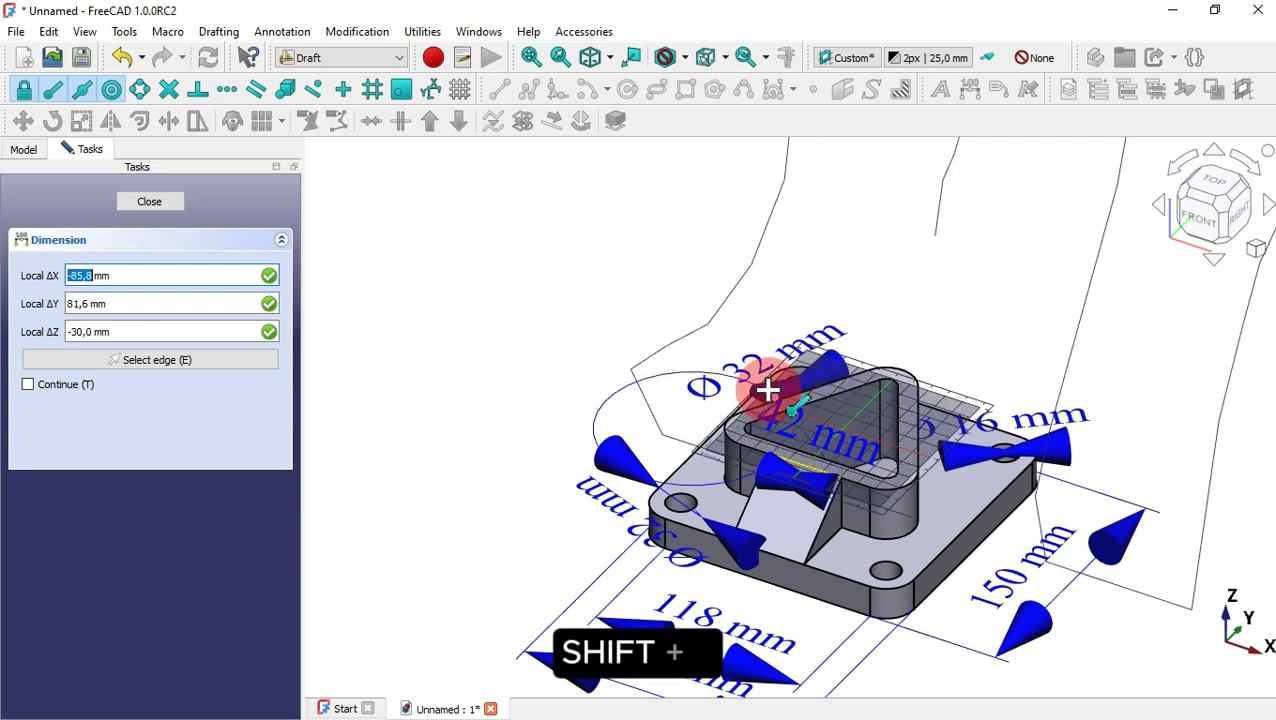
{"action": "key", "text": "shift+s"}
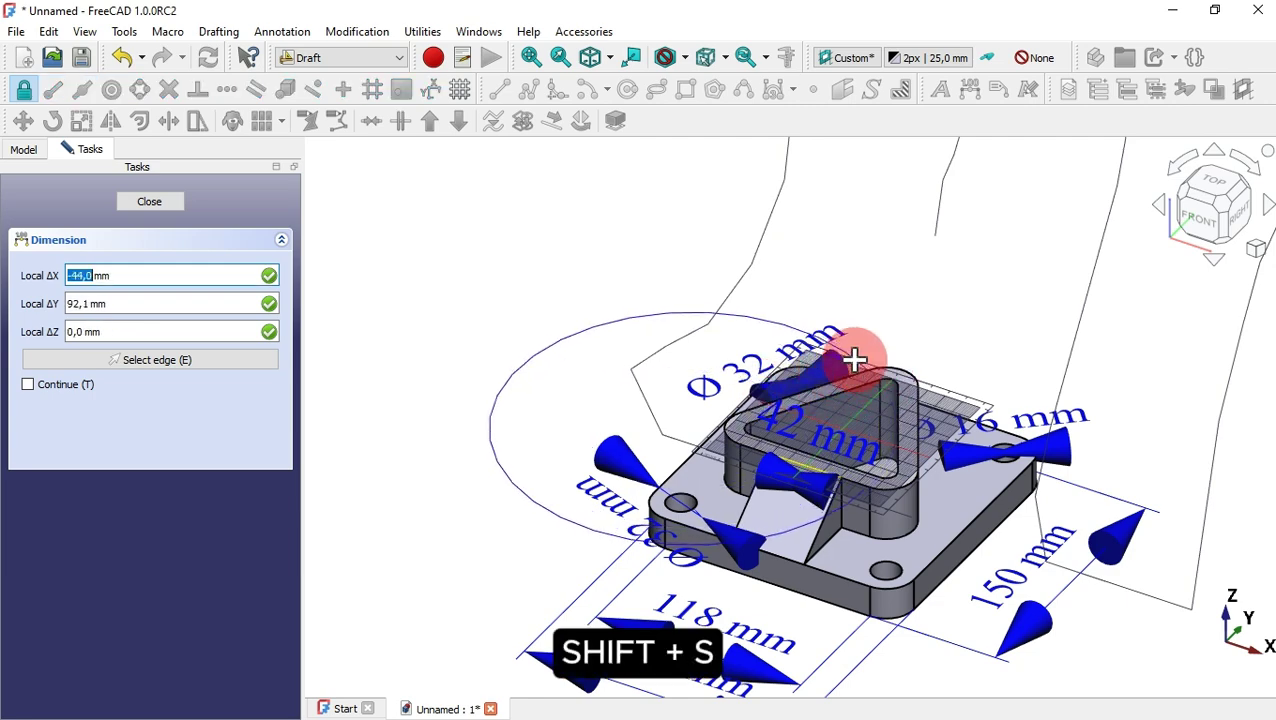
{"action": "scroll", "coordinate": [775, 450], "scroll_direction": "up", "scroll_amount": 2}
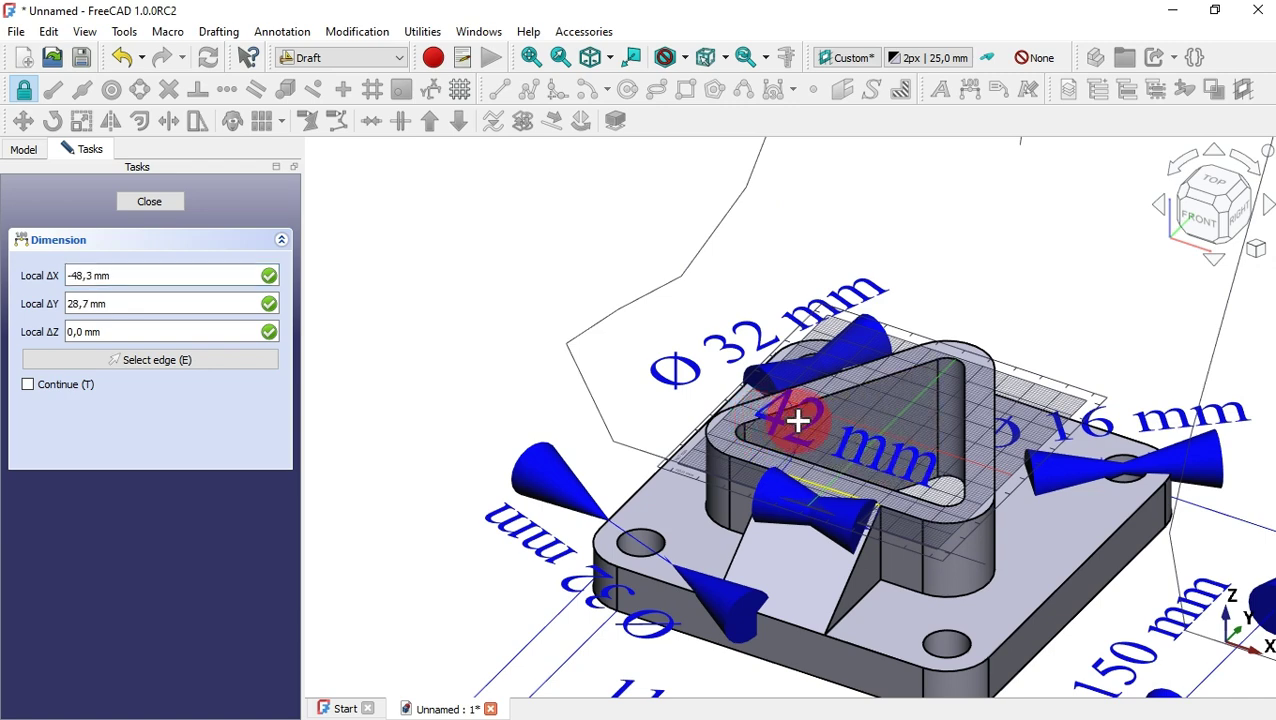
{"action": "left_click", "coordinate": [797, 425]}
{"action": "left_click", "coordinate": [1031, 276]}
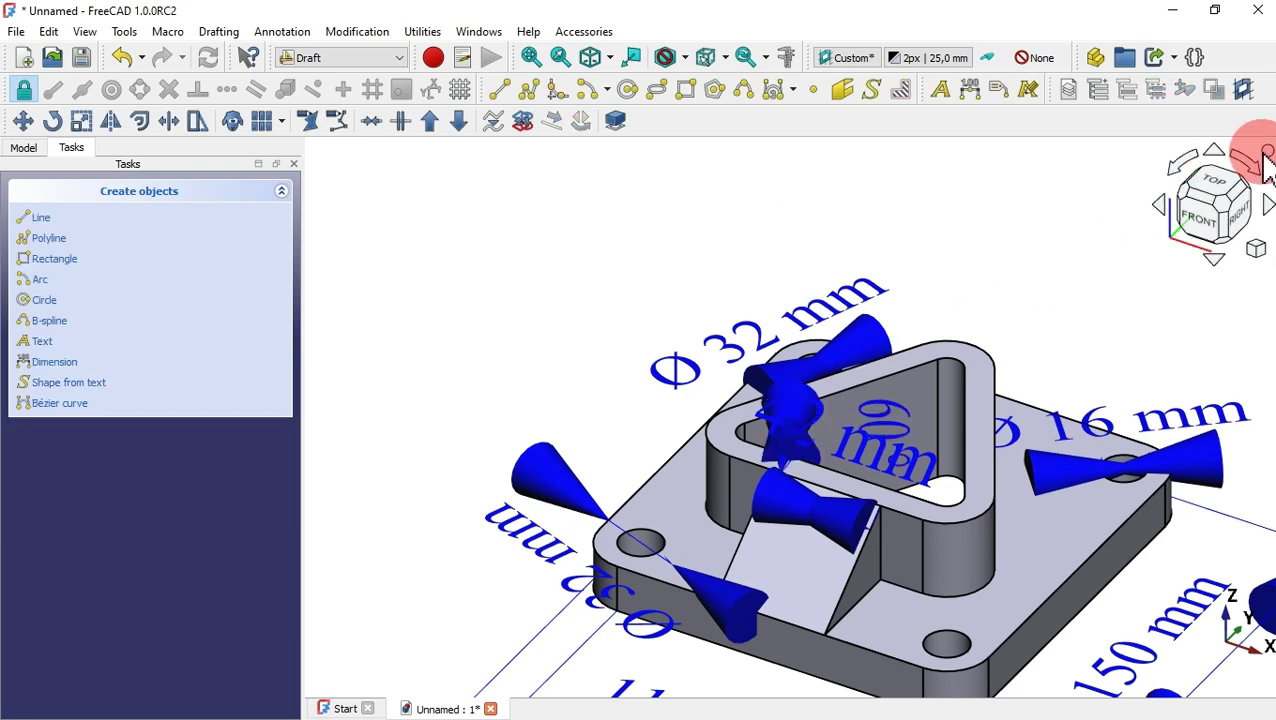
{"action": "left_click", "coordinate": [1219, 194]}
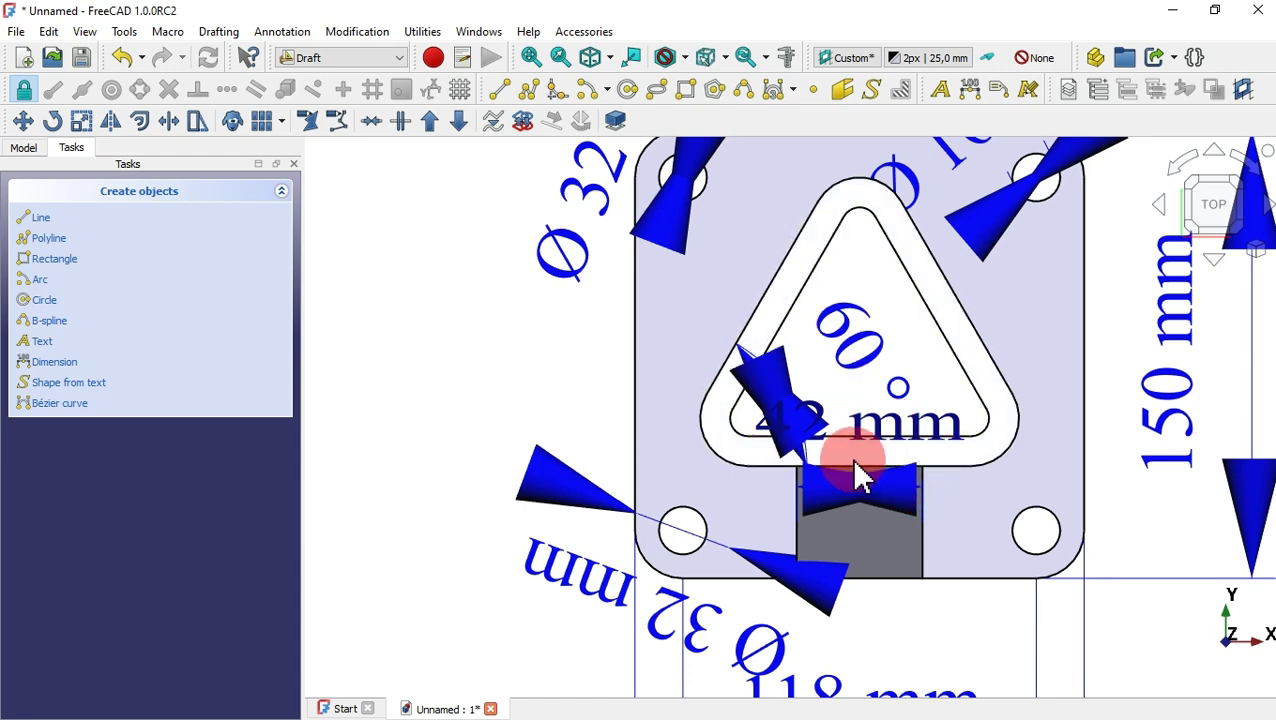
{"action": "key", "text": "0"}
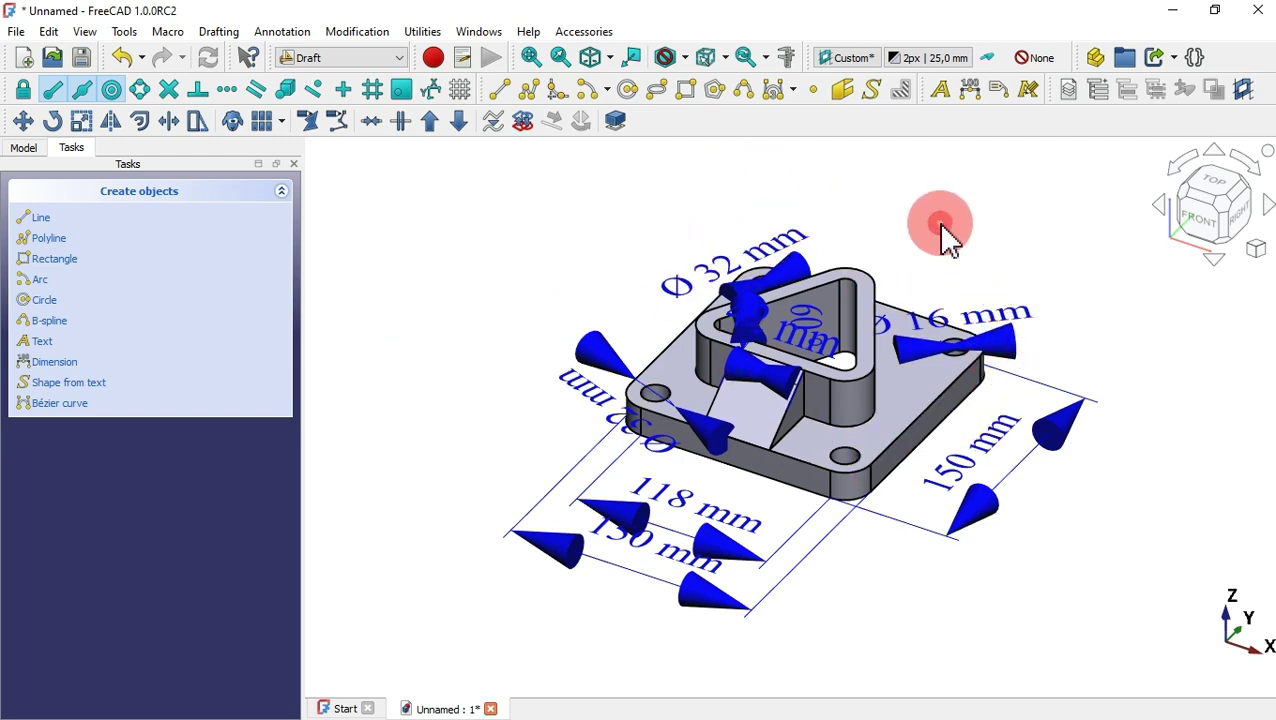
Open the Draft annotation style settings and set the font size to 8,0 mm.
{"action": "left_click", "coordinate": [941, 62]}
{"action": "left_click", "coordinate": [112, 308]}
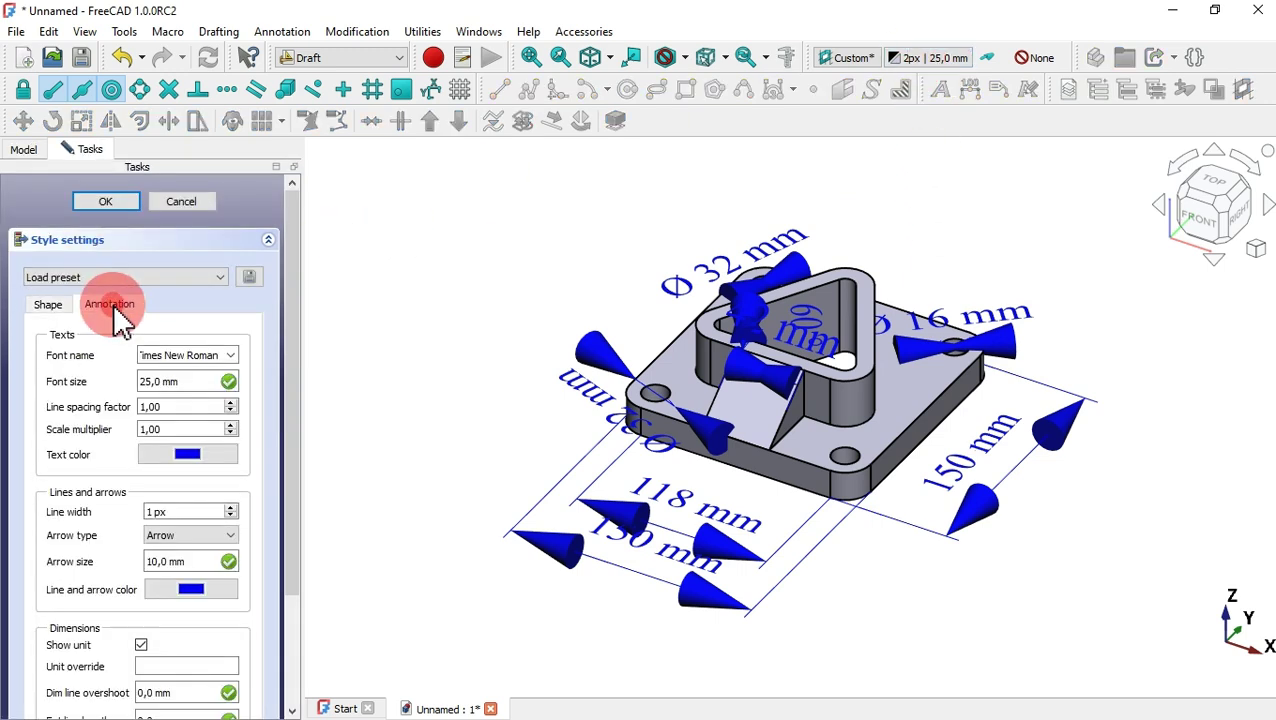
{"action": "mouse_move", "coordinate": [292, 325]}
{"action": "left_mouse_down"}
{"action": "mouse_move", "coordinate": [295, 500]}
{"action": "mouse_move", "coordinate": [279, 322]}
{"action": "mouse_move", "coordinate": [308, 319]}
{"action": "left_mouse_up"}
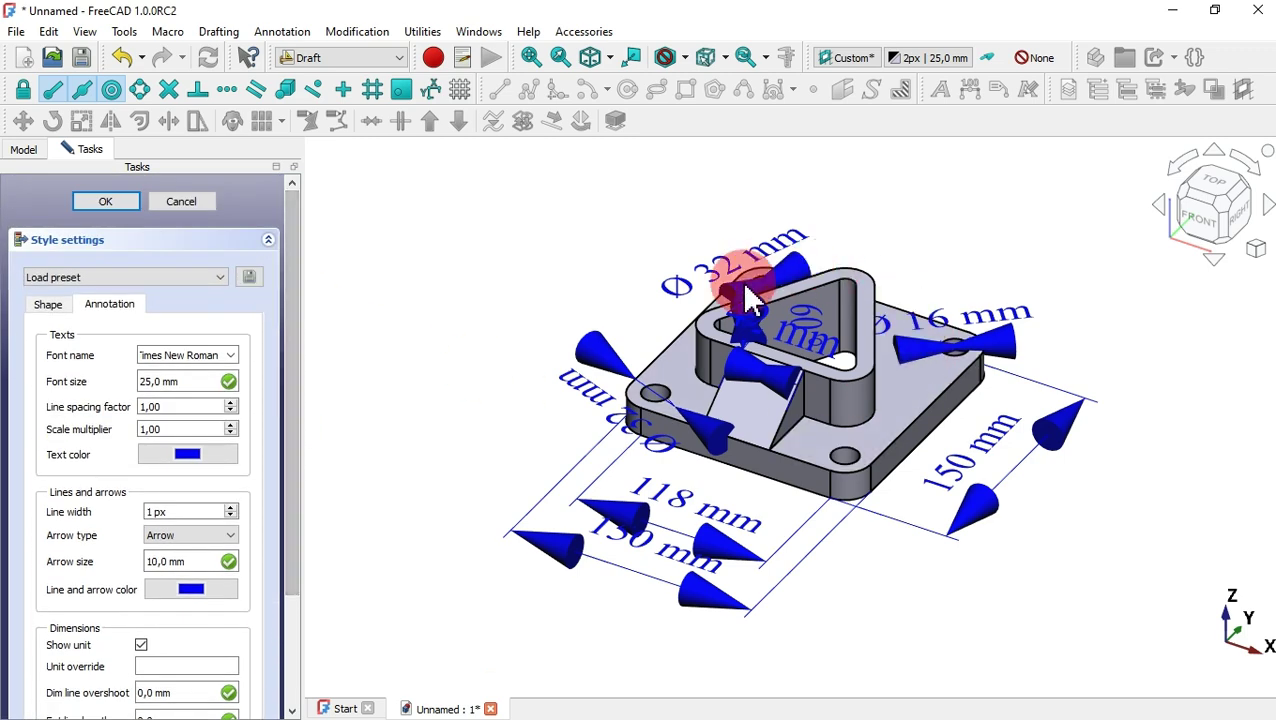
{"action": "left_click_drag", "start_coordinate": [296, 415], "coordinate": [302, 362]}
{"action": "left_click_drag", "start_coordinate": [169, 372], "coordinate": [93, 368]}
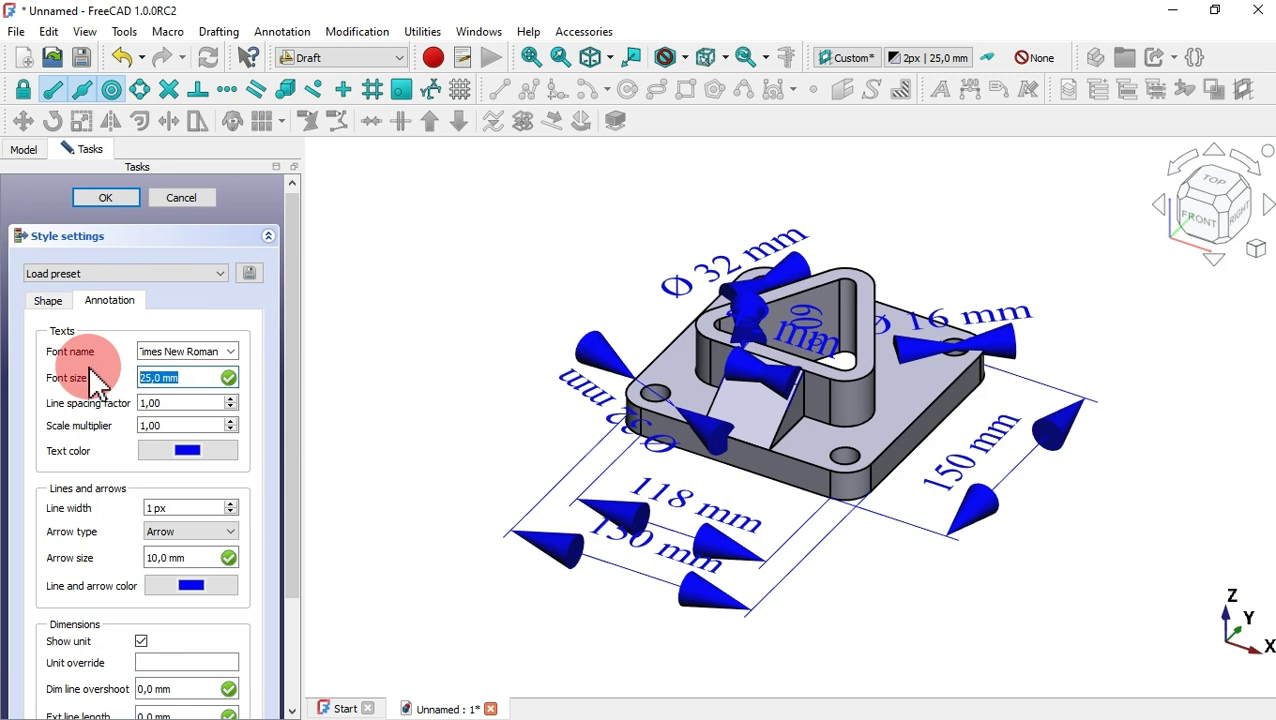
{"action": "type", "text": "8,0"}
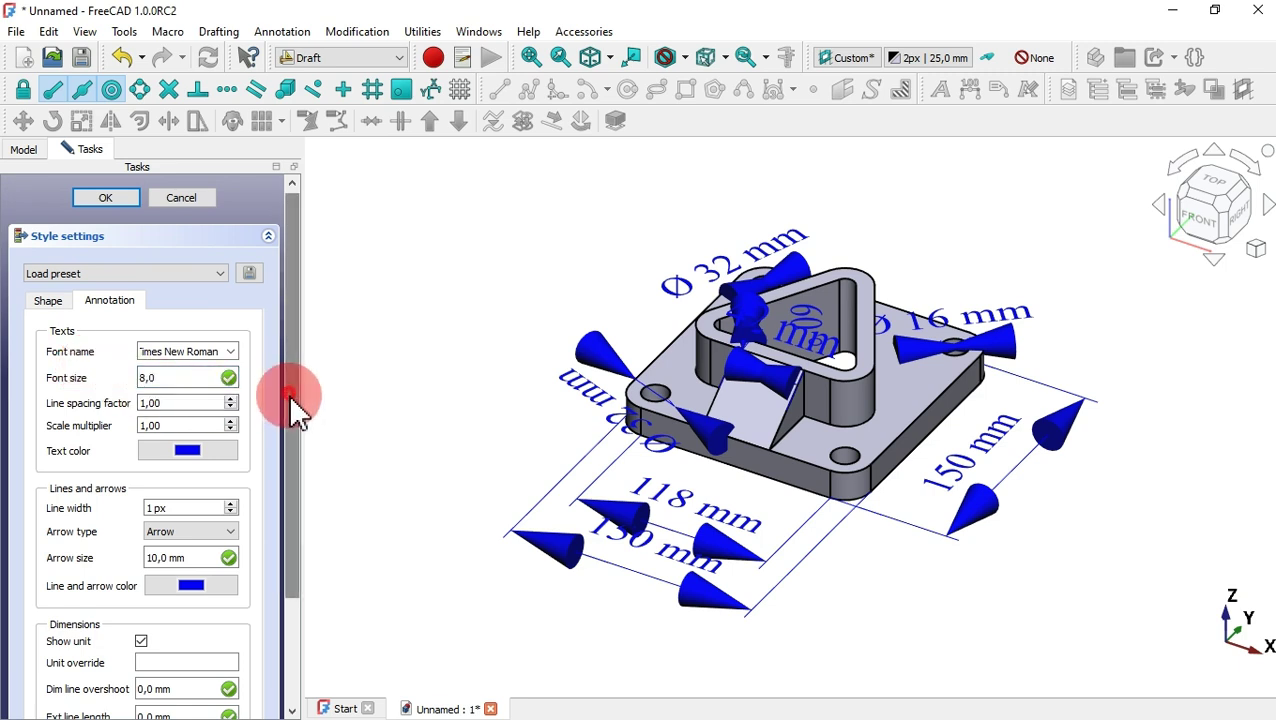
Set the arrow size, extension line overshoot and text spacing to 3,0 mm each in the annotation style.
{"action": "left_click_drag", "start_coordinate": [291, 405], "coordinate": [289, 518]}
{"action": "left_click", "coordinate": [206, 417]}
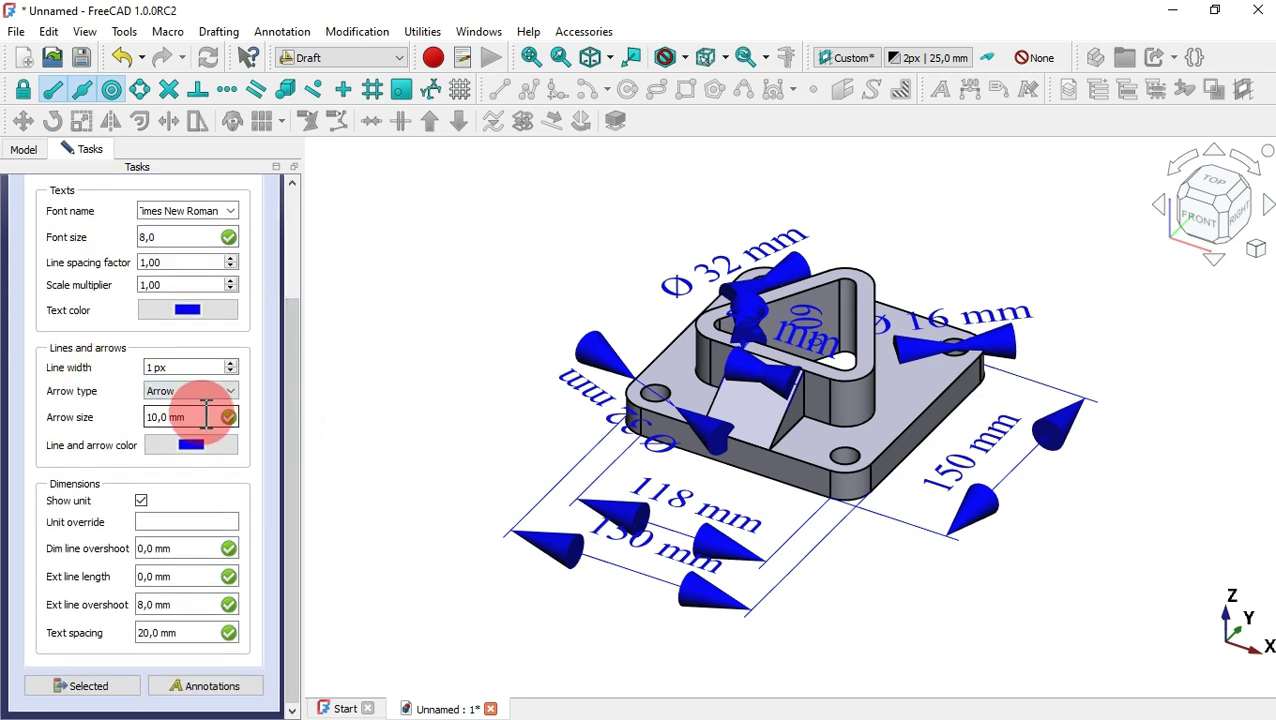
{"action": "left_click_drag", "start_coordinate": [206, 417], "coordinate": [122, 413]}
{"action": "type", "text": "3"}
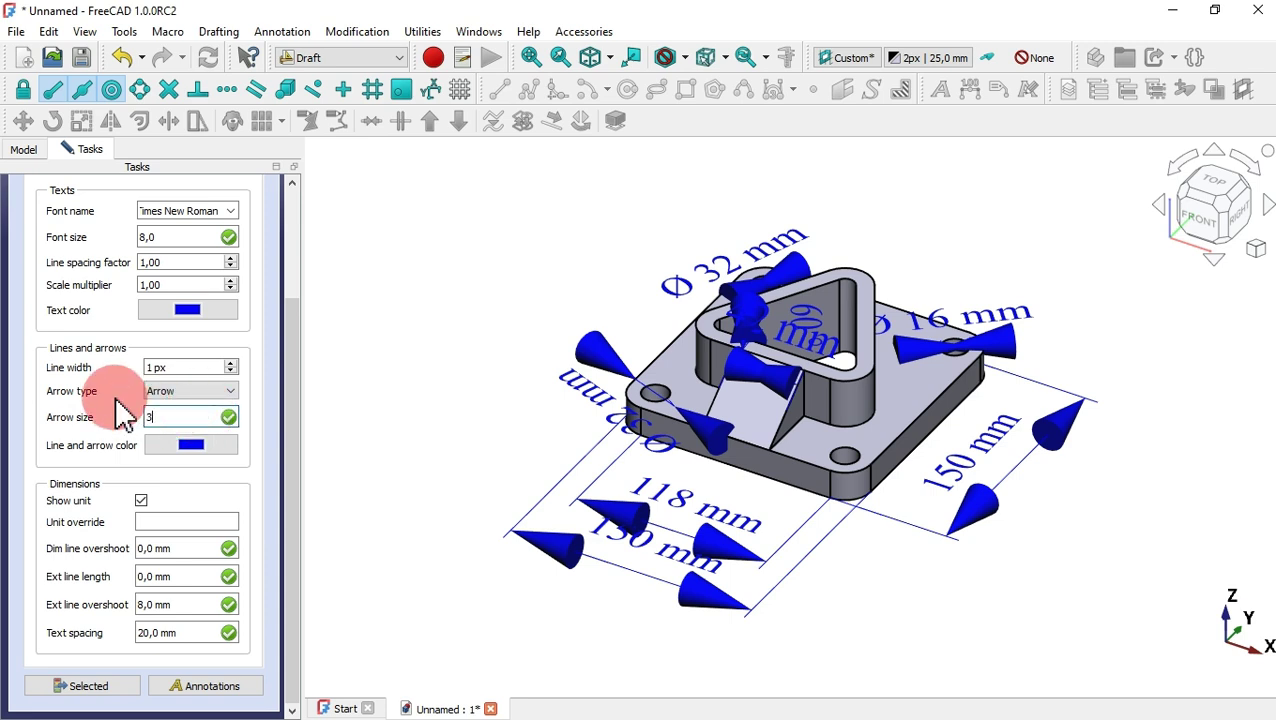
{"action": "type", "text": ",0"}
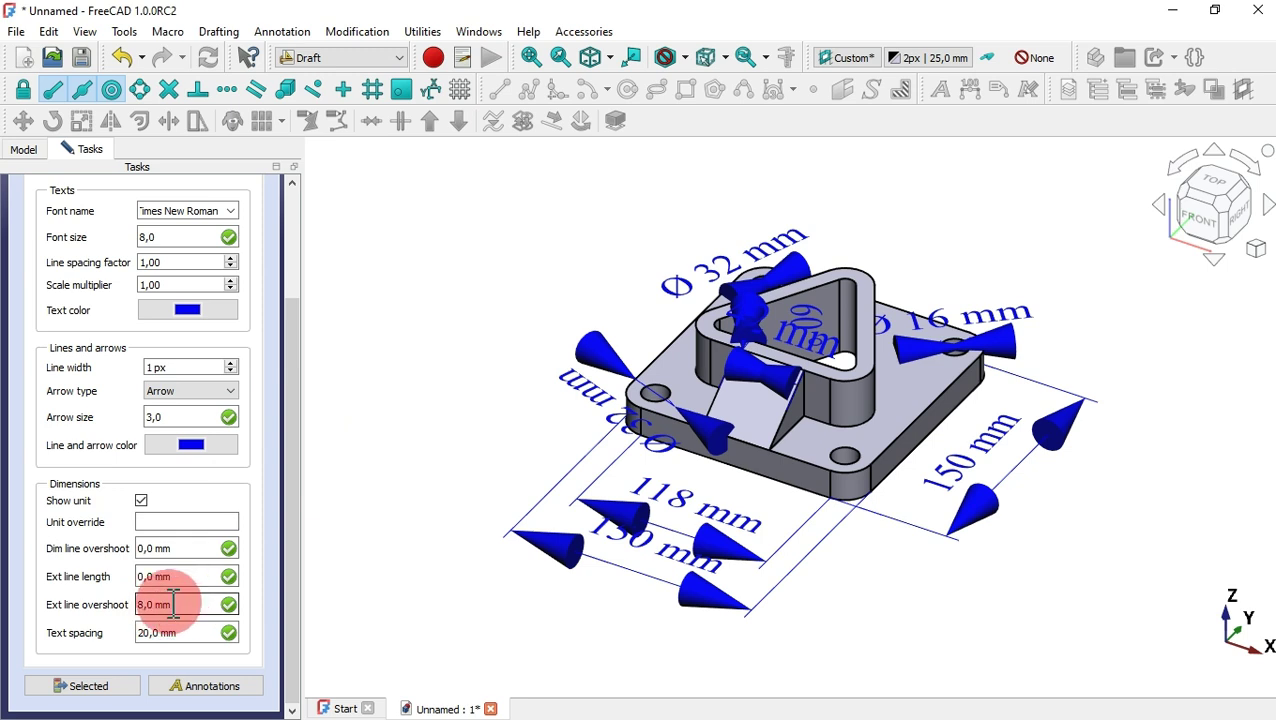
{"action": "left_click_drag", "start_coordinate": [174, 603], "coordinate": [104, 604]}
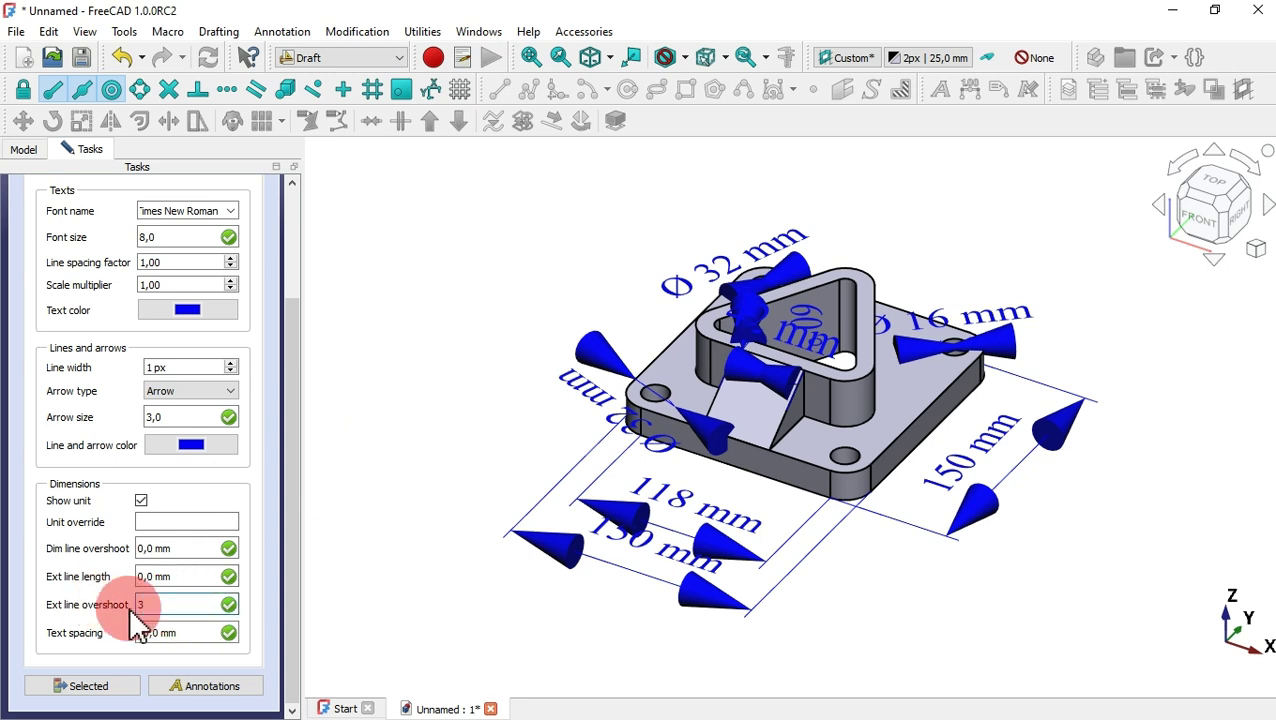
{"action": "left_click_drag", "start_coordinate": [198, 634], "coordinate": [120, 626]}
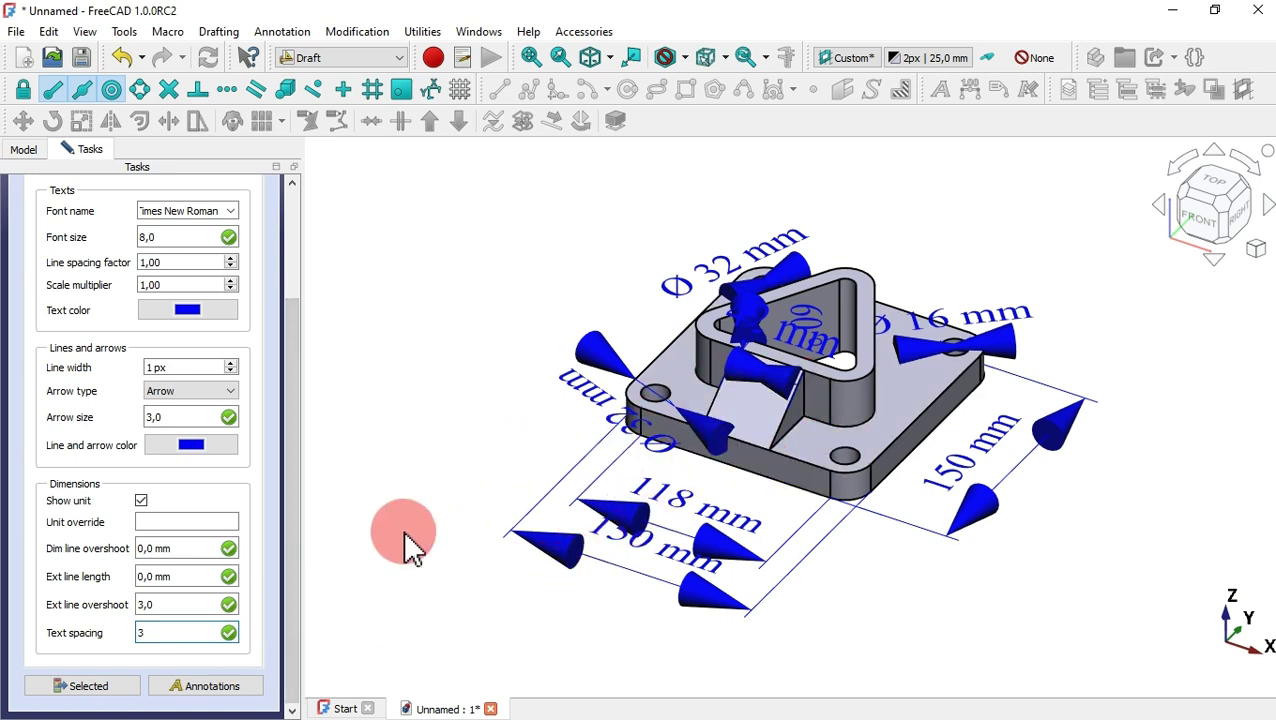
Apply the new annotation style to the plate's overall front-width dimension and accept the style settings.
{"action": "left_click_drag", "start_coordinate": [299, 521], "coordinate": [300, 315]}
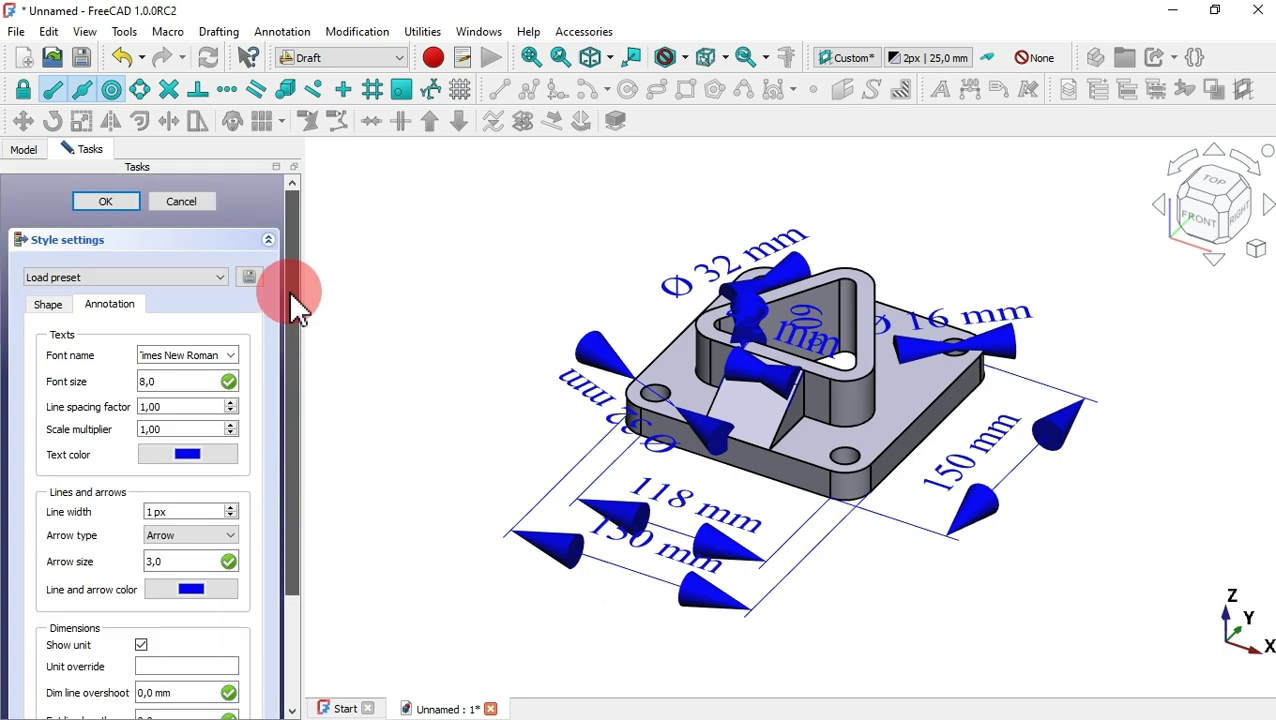
{"action": "left_click_drag", "start_coordinate": [299, 470], "coordinate": [302, 583]}
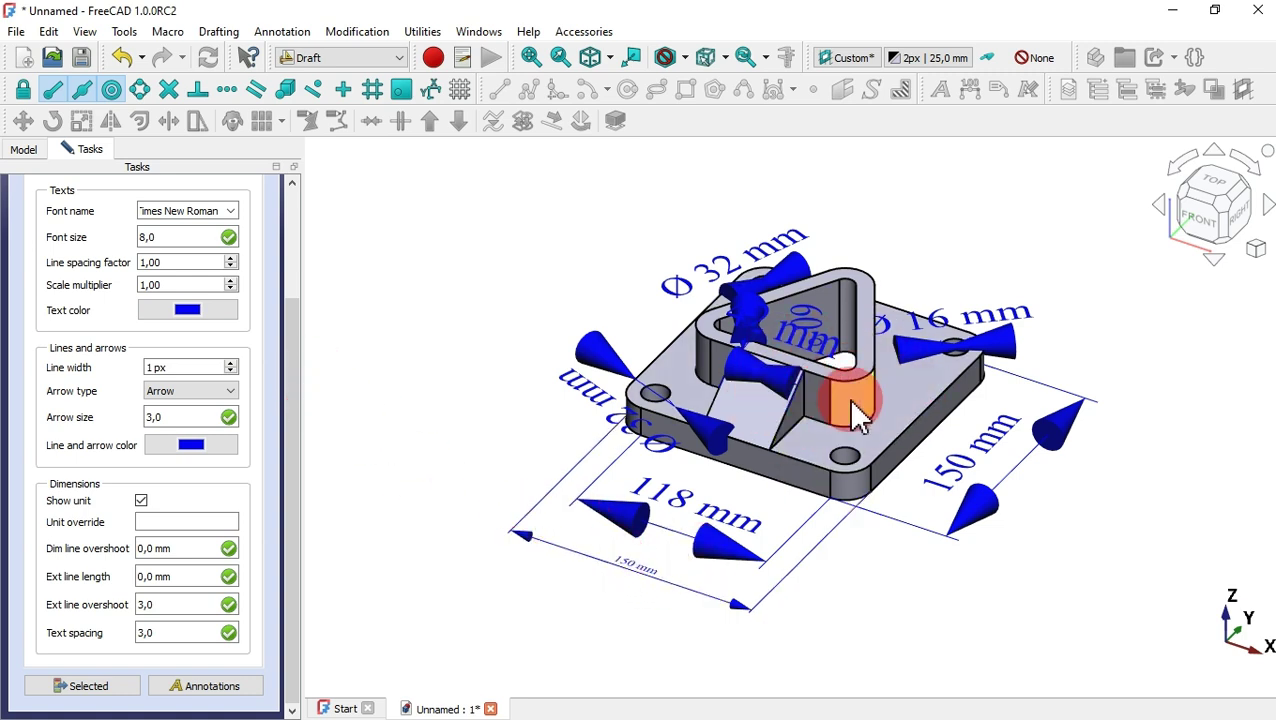
{"action": "left_click_drag", "start_coordinate": [296, 433], "coordinate": [268, 245]}
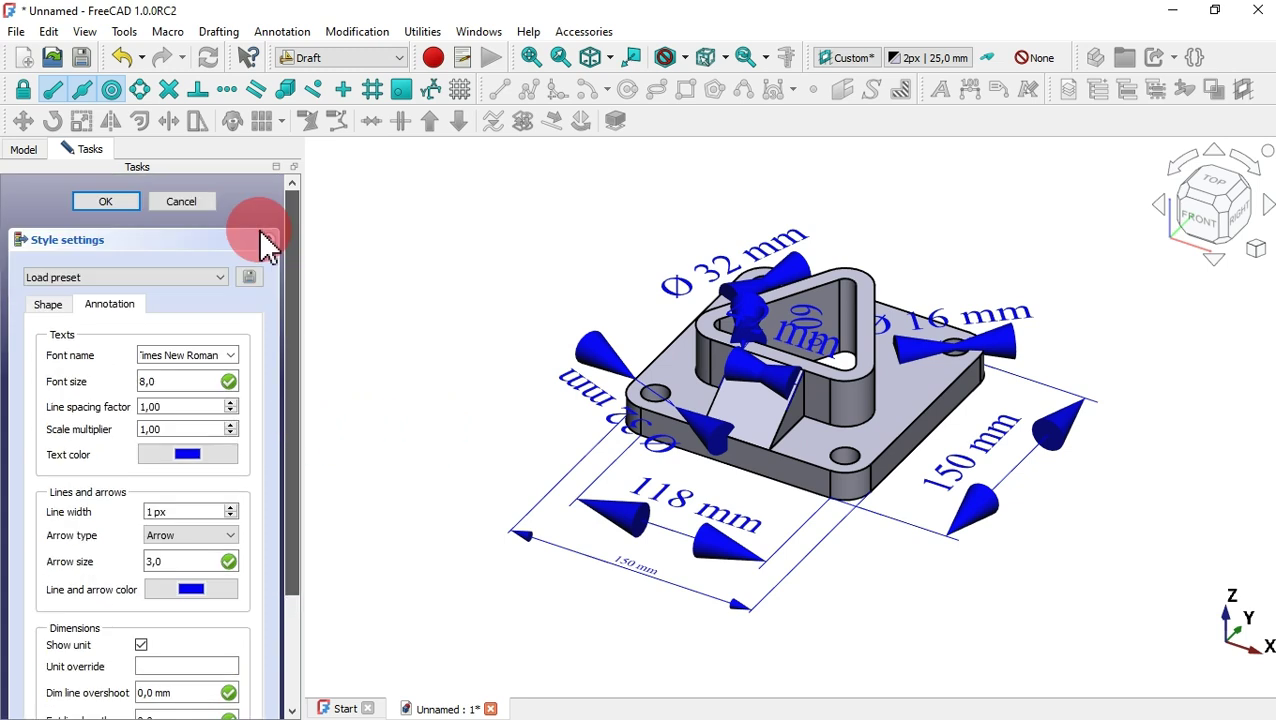
{"action": "left_click", "coordinate": [120, 203]}
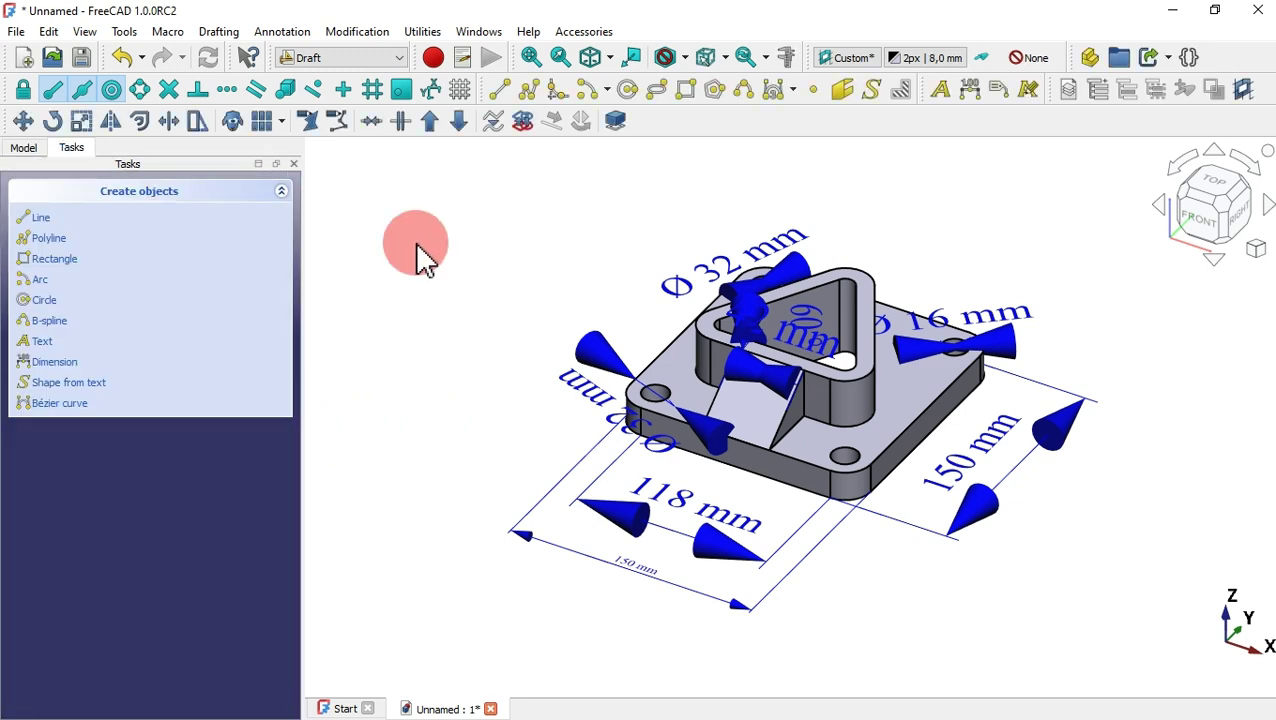
Select all dimensions from Dimension to Dimension007, apply the current annotation style to them, and accept the settings.
{"action": "left_click", "coordinate": [24, 150]}
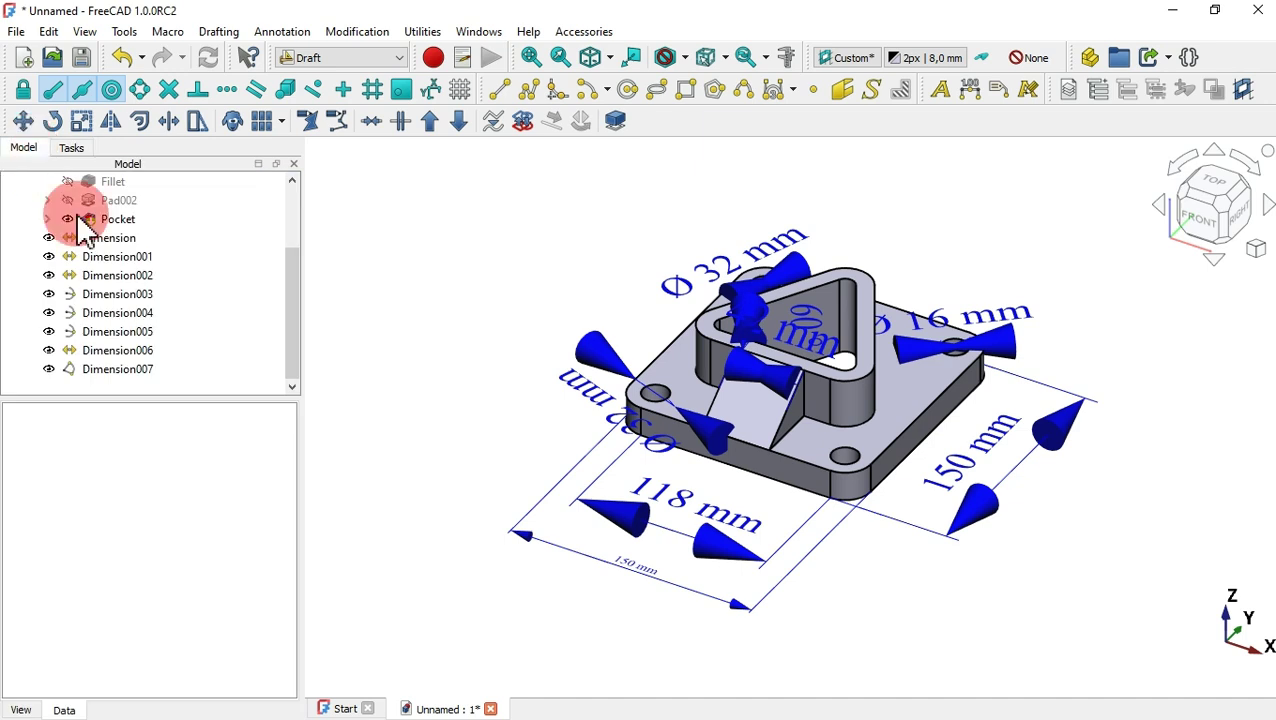
{"action": "left_click", "coordinate": [112, 243]}
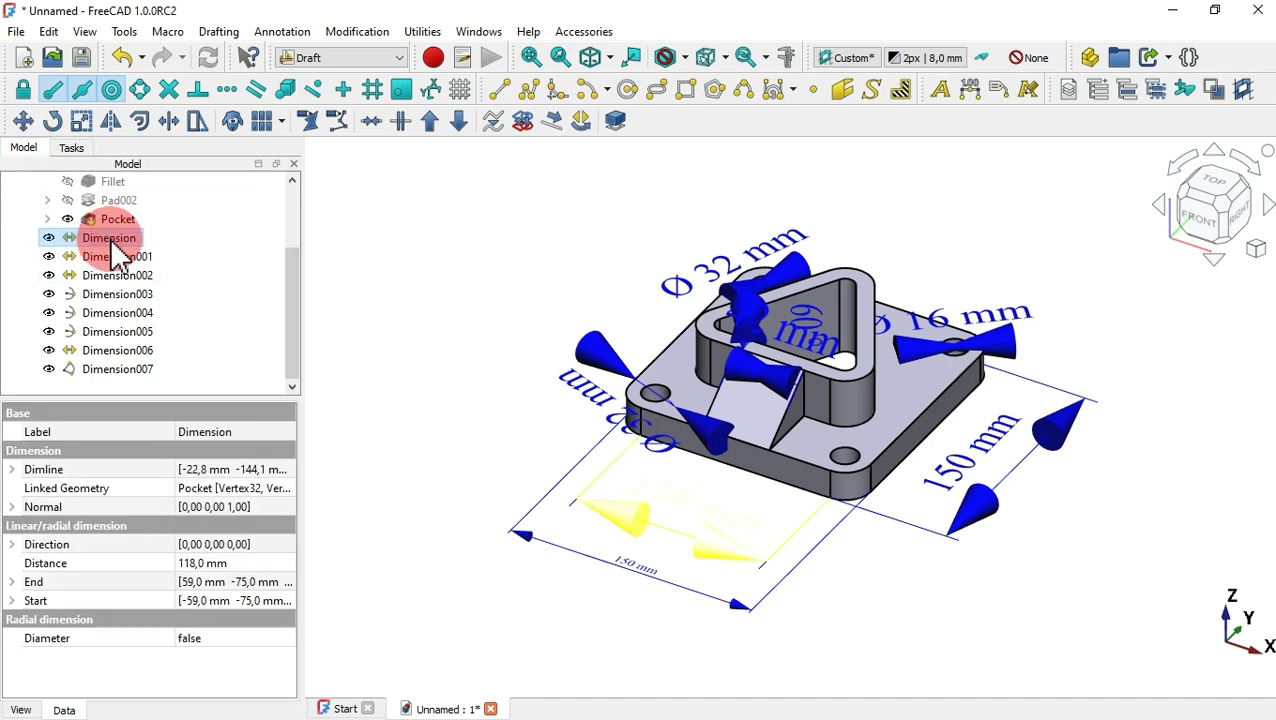
{"action": "left_click", "coordinate": [121, 370], "text": "shift"}
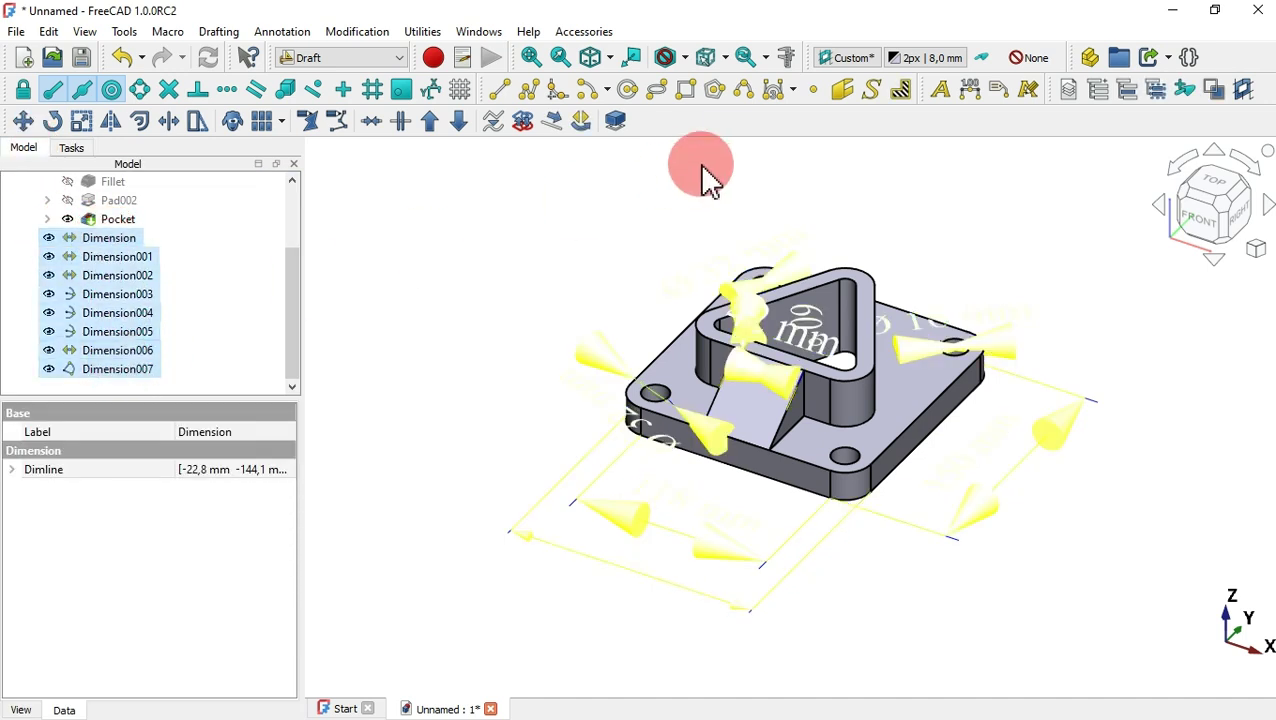
{"action": "left_click", "coordinate": [927, 60]}
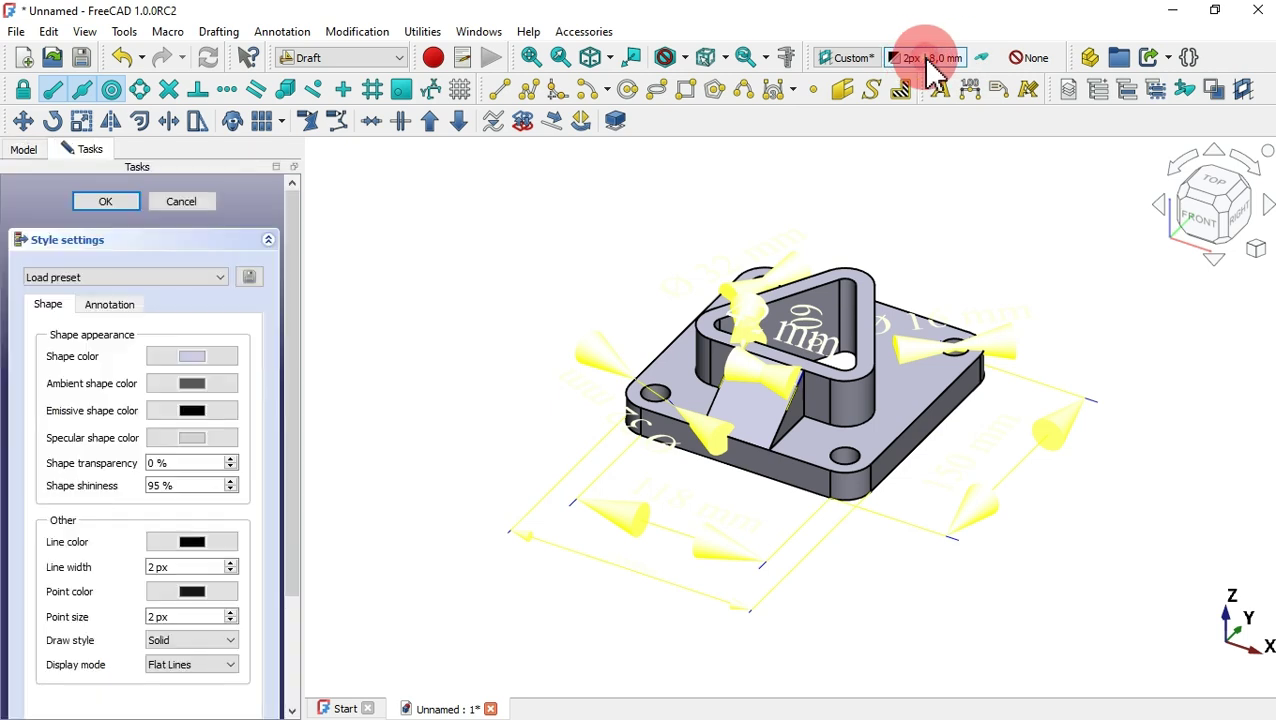
{"action": "left_click", "coordinate": [118, 306]}
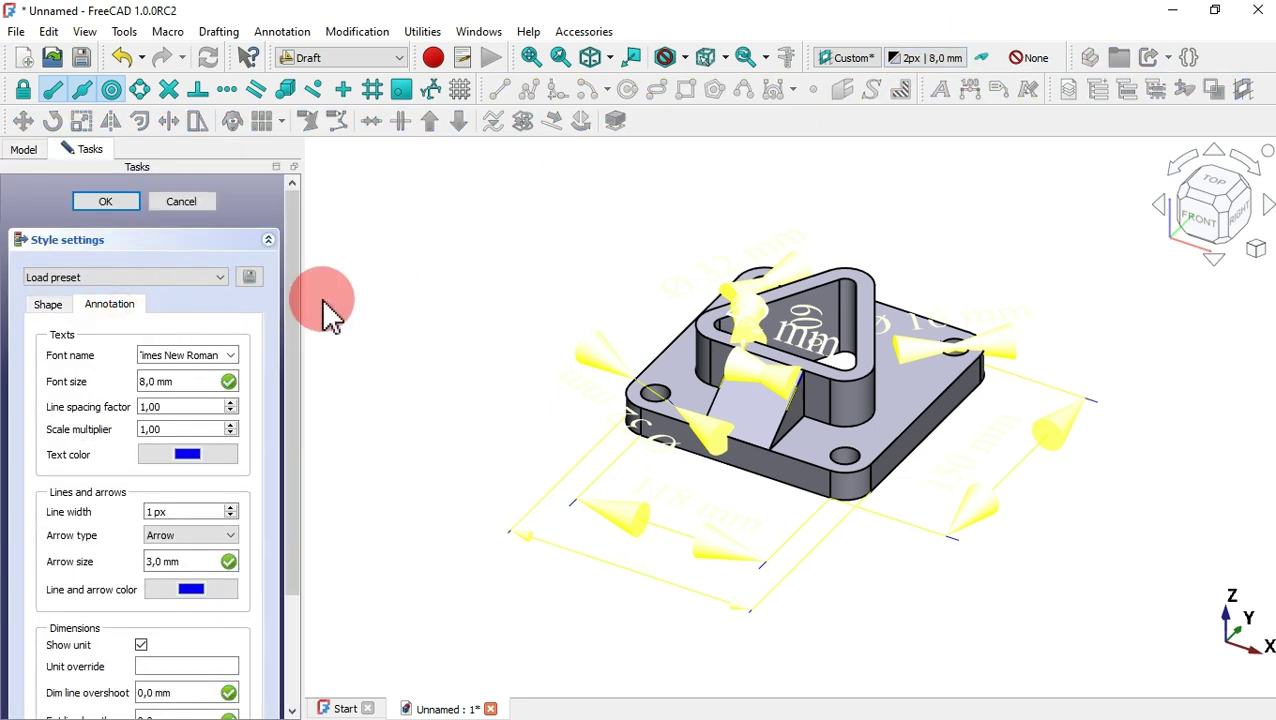
{"action": "left_click_drag", "start_coordinate": [290, 296], "coordinate": [285, 553]}
{"action": "left_click", "coordinate": [88, 686]}
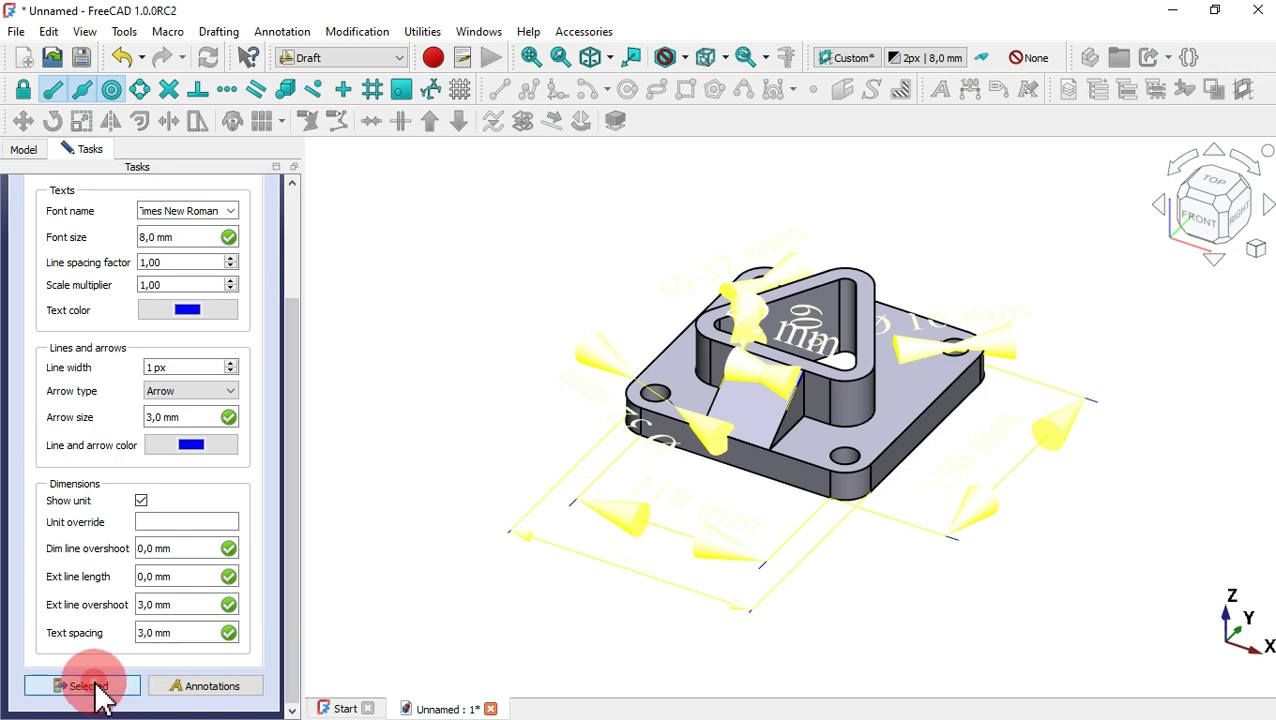
{"action": "left_click", "coordinate": [410, 570]}
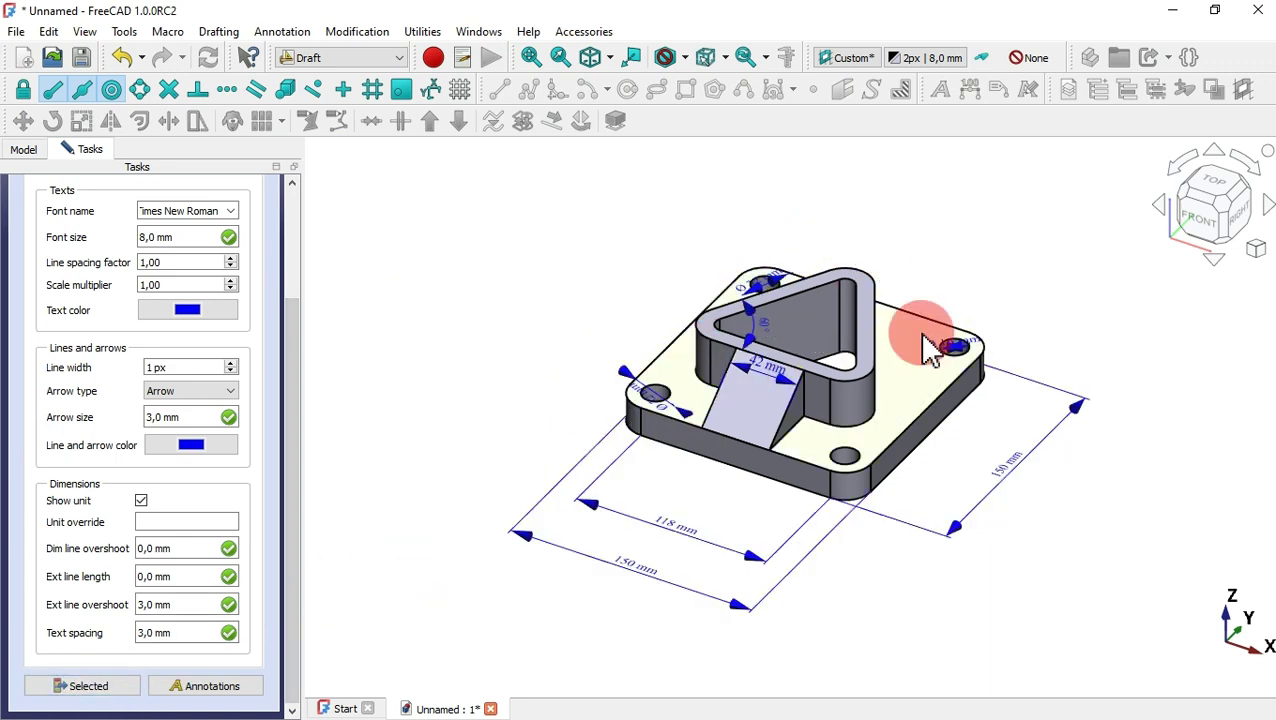
{"action": "left_click_drag", "start_coordinate": [295, 368], "coordinate": [300, 245]}
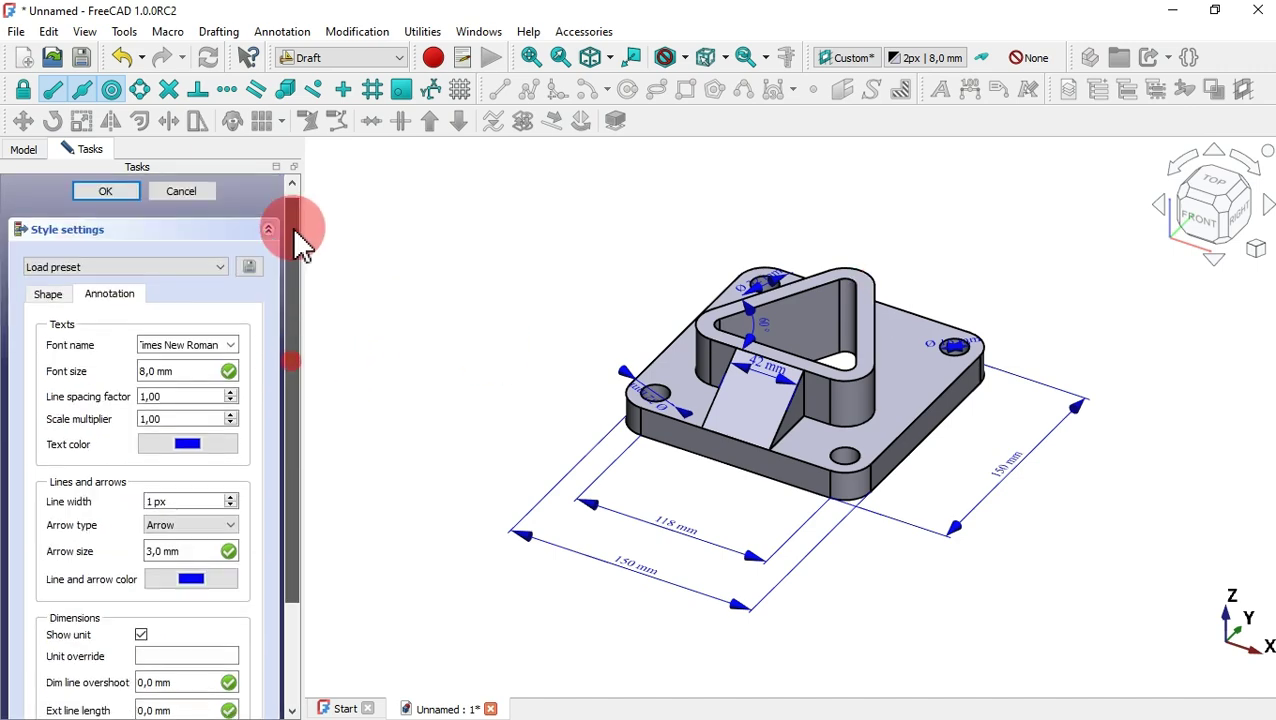
{"action": "left_click", "coordinate": [108, 193]}
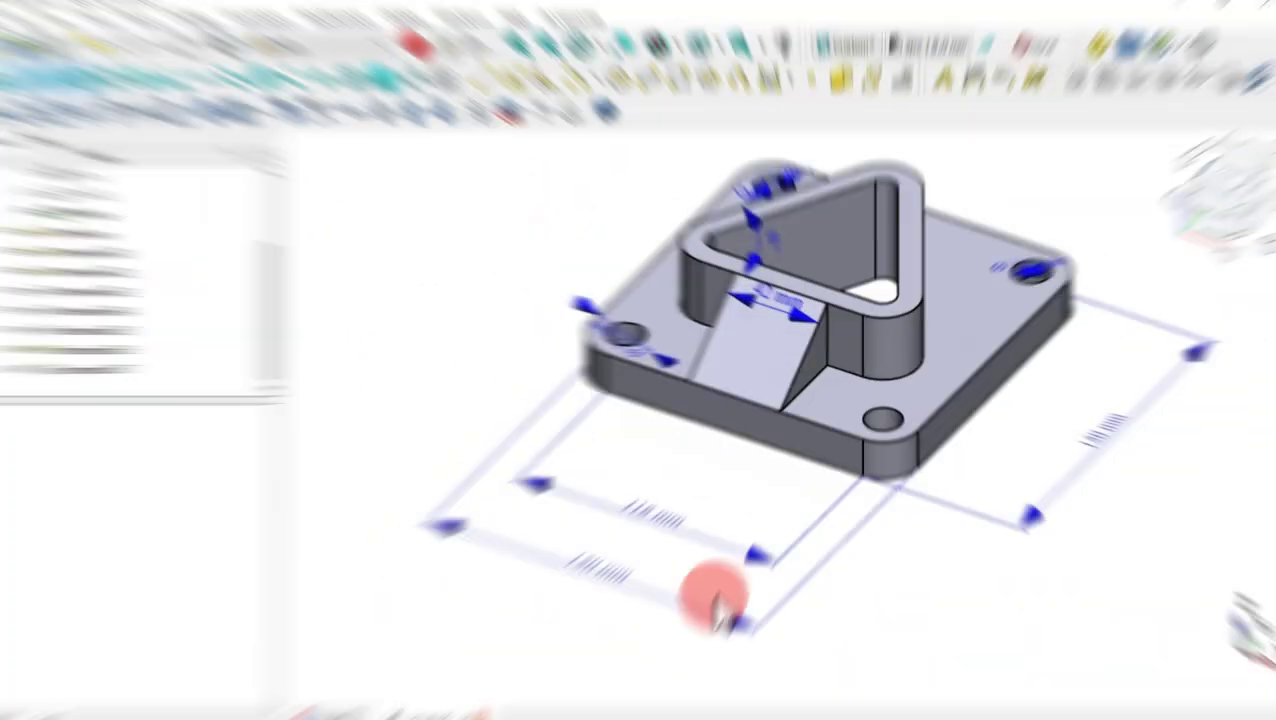
Set the Dimline y coordinate of the plate's overall front-width dimension to -100 mm.
{"action": "left_click", "coordinate": [648, 587]}
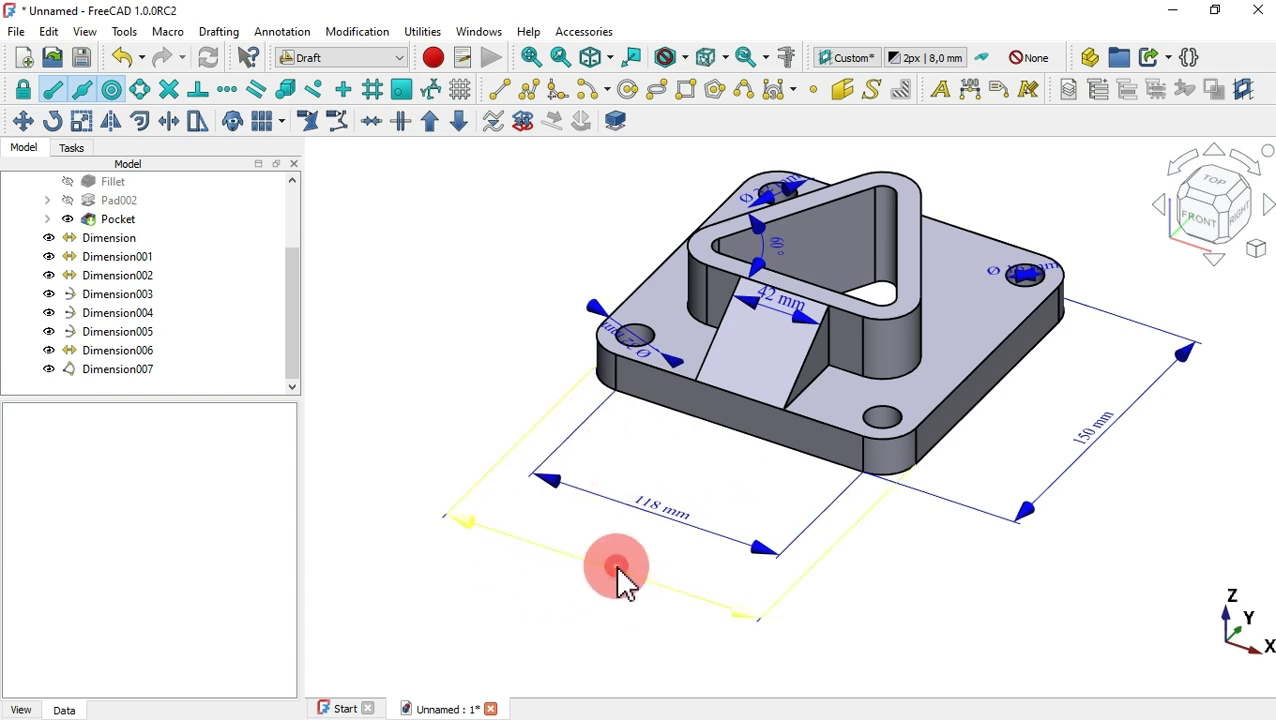
{"action": "left_click", "coordinate": [620, 580]}
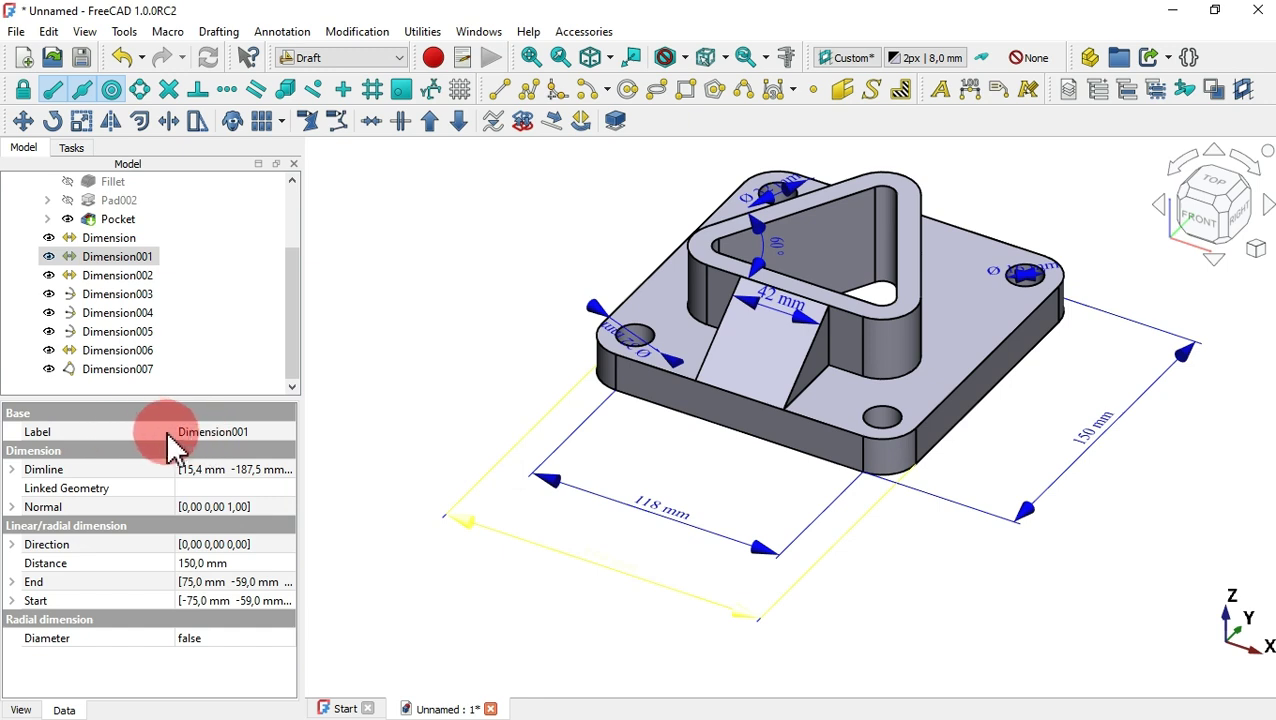
{"action": "left_click", "coordinate": [12, 469]}
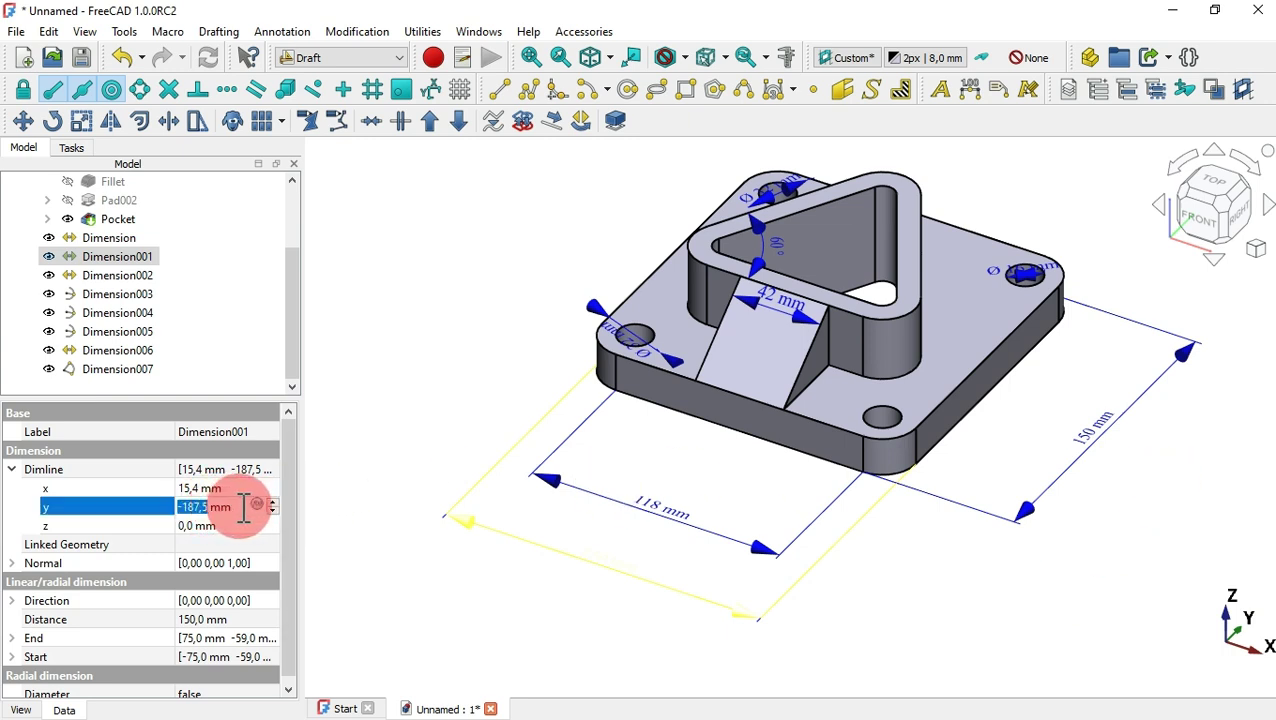
{"action": "left_click_drag", "start_coordinate": [244, 505], "coordinate": [131, 505]}
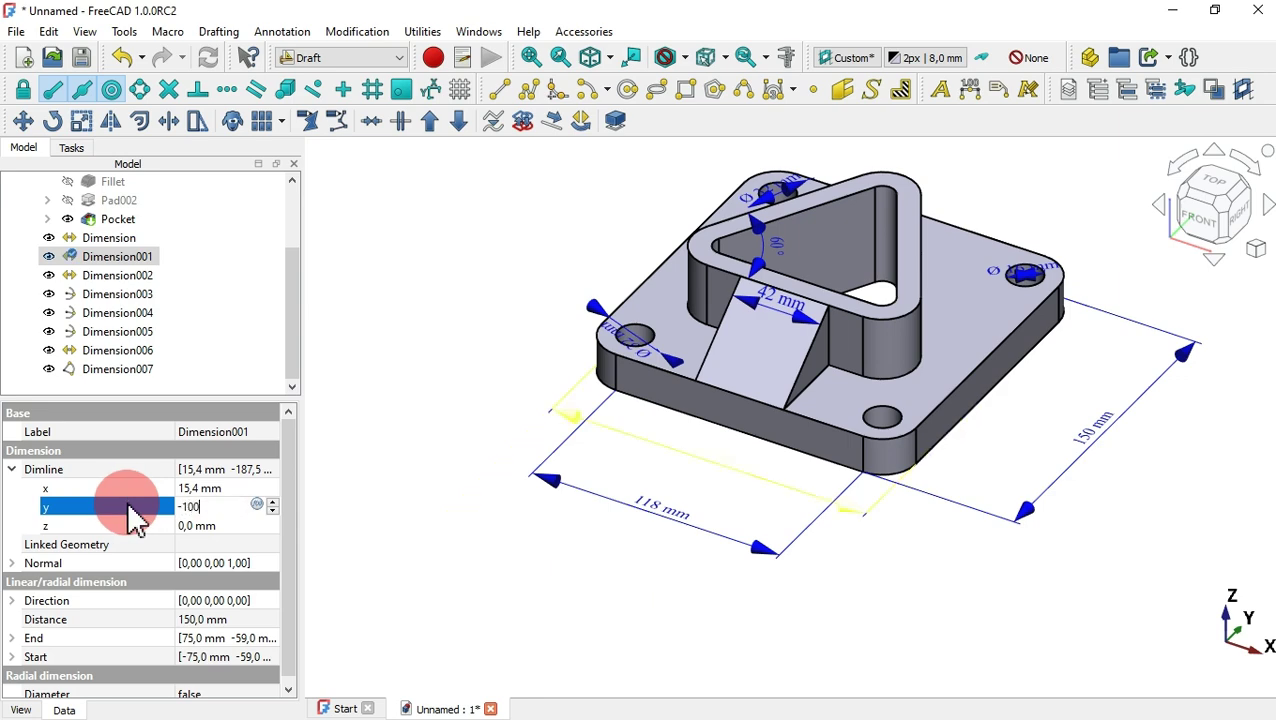
{"action": "type", "text": "-100"}
{"action": "key", "text": "Return"}
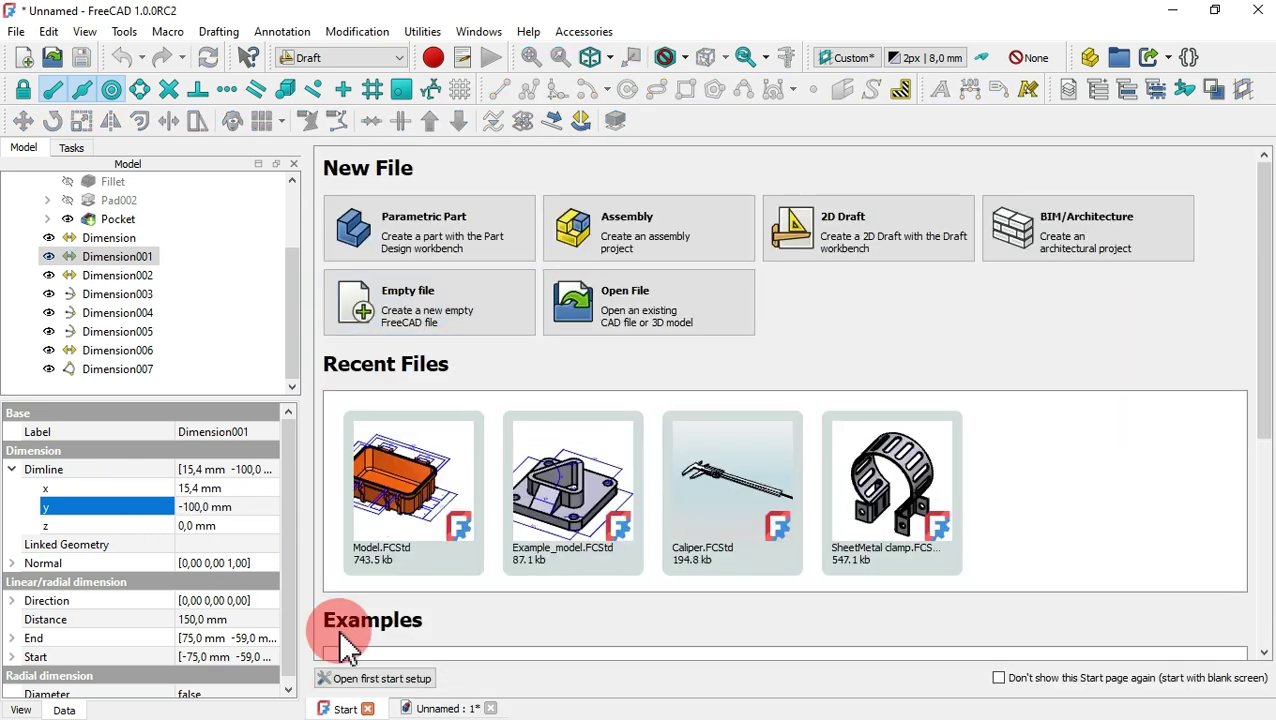
Close the Start page and set the Dimline y coordinate of the overall front-width dimension to -150 mm.
{"action": "left_click", "coordinate": [368, 708]}
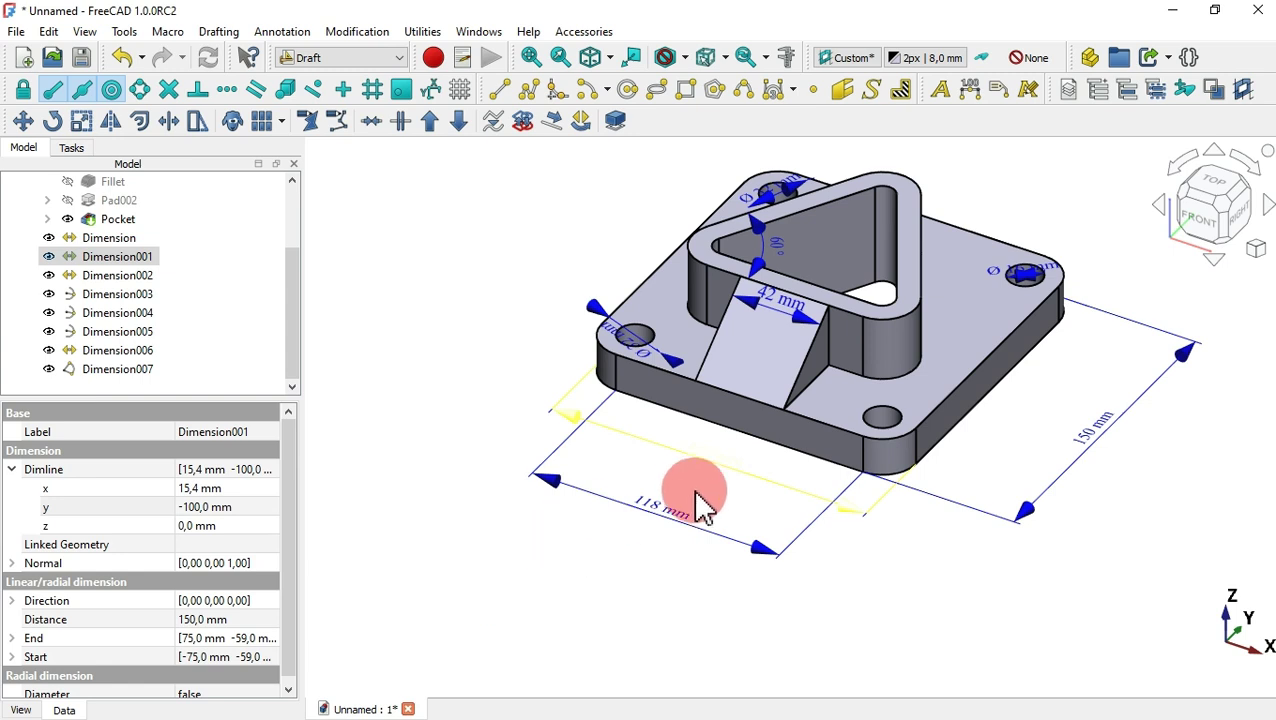
{"action": "mouse_move", "coordinate": [726, 490]}
{"action": "left_mouse_down"}
{"action": "mouse_move", "coordinate": [645, 450]}
{"action": "mouse_move", "coordinate": [730, 476]}
{"action": "left_mouse_up"}
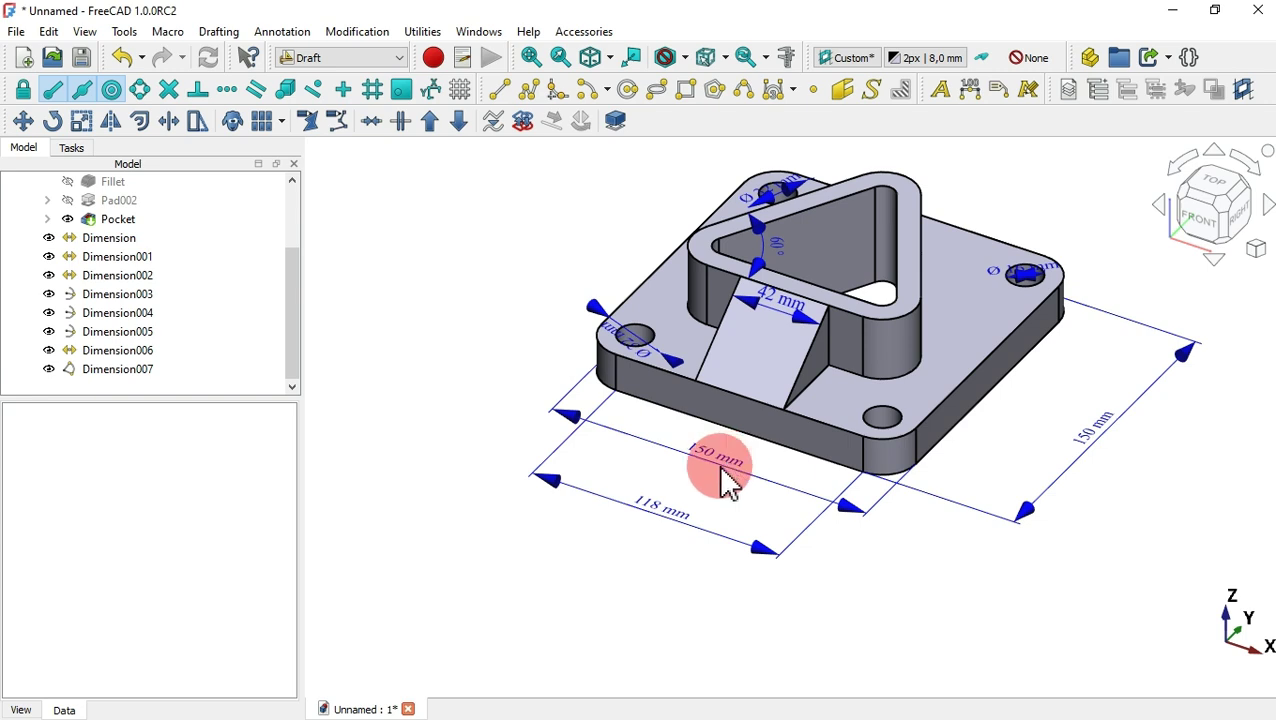
{"action": "left_click", "coordinate": [718, 480]}
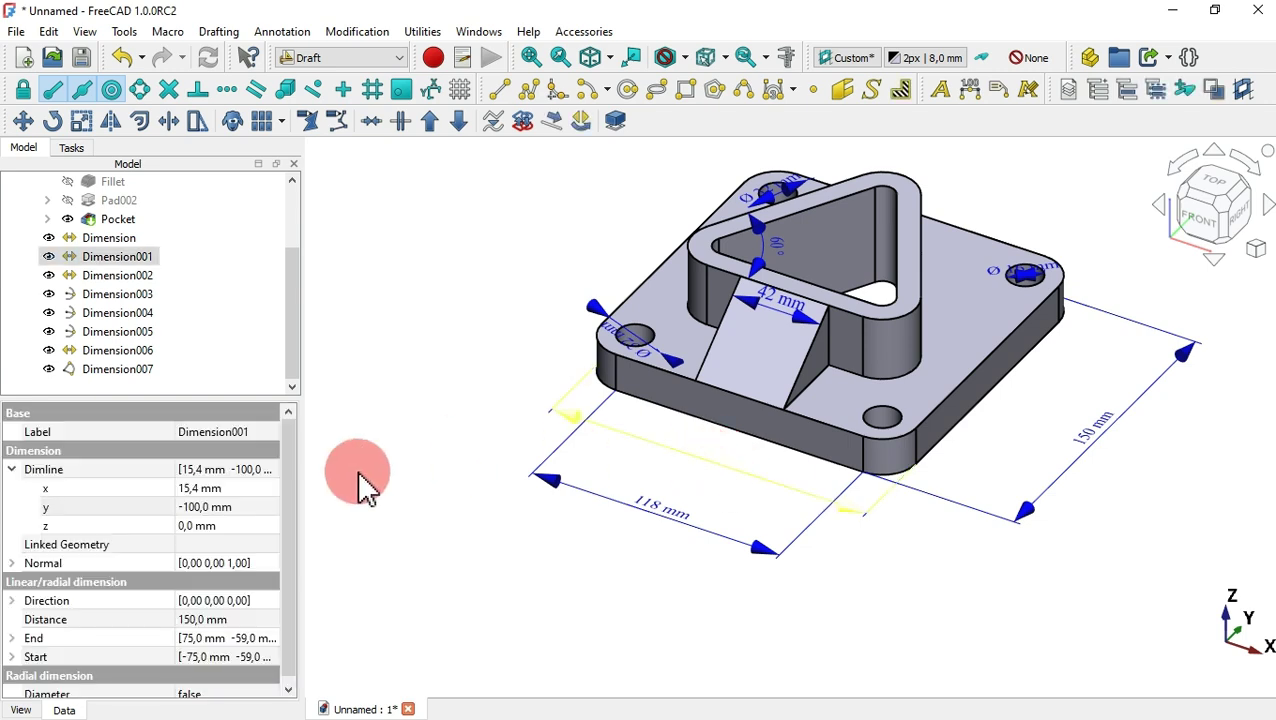
{"action": "left_click", "coordinate": [243, 507]}
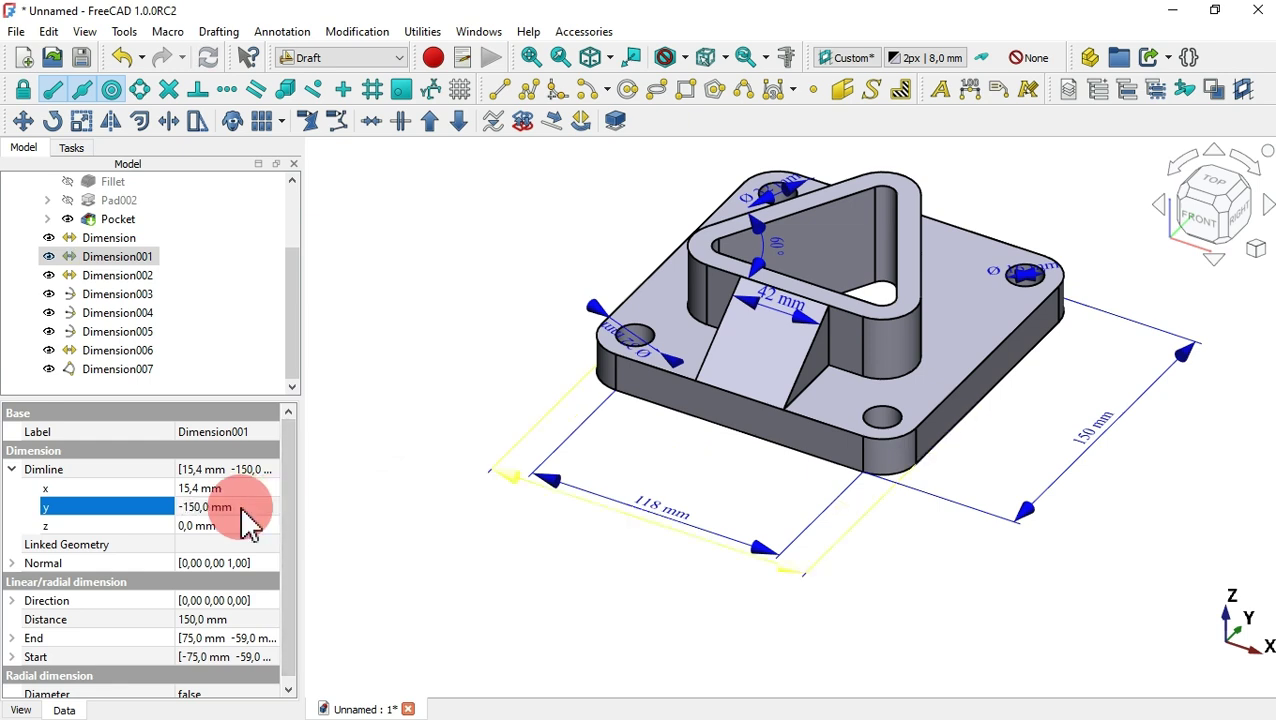
{"action": "left_click", "coordinate": [612, 620]}
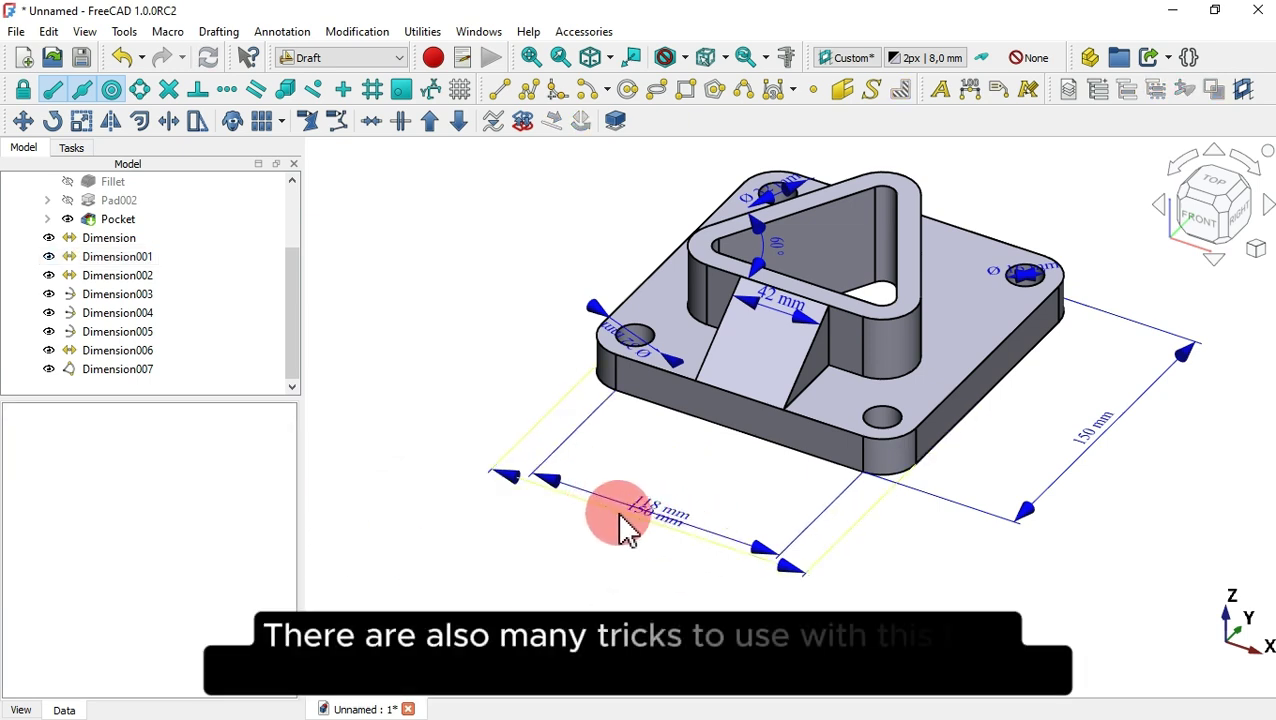